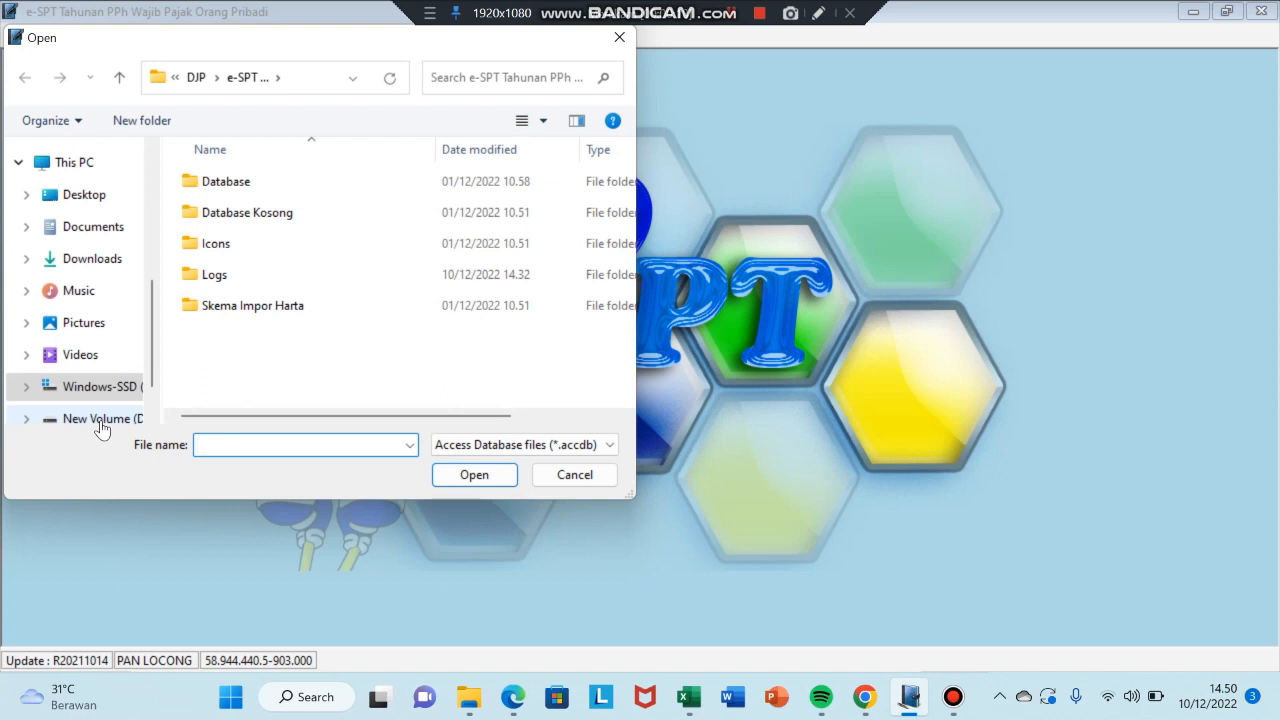
- Load the data database from New Volume (D:) > Database Kosong and log in
click(101, 420)
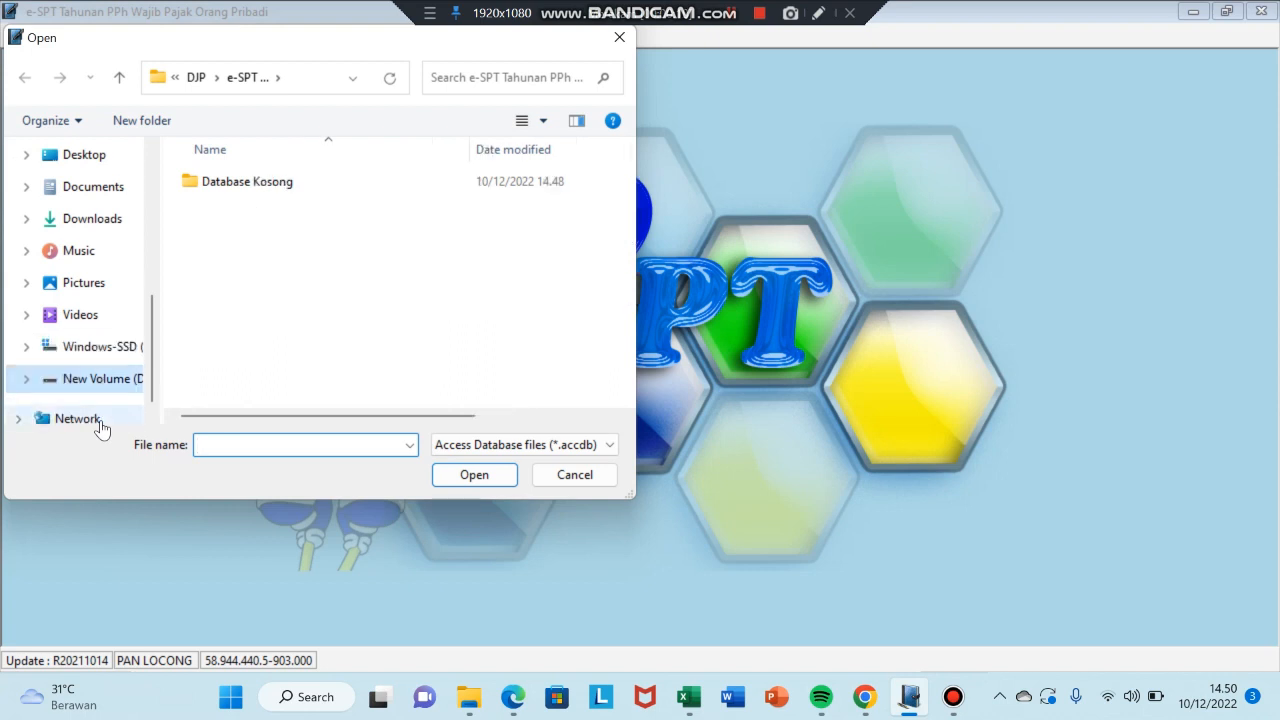
click(254, 188)
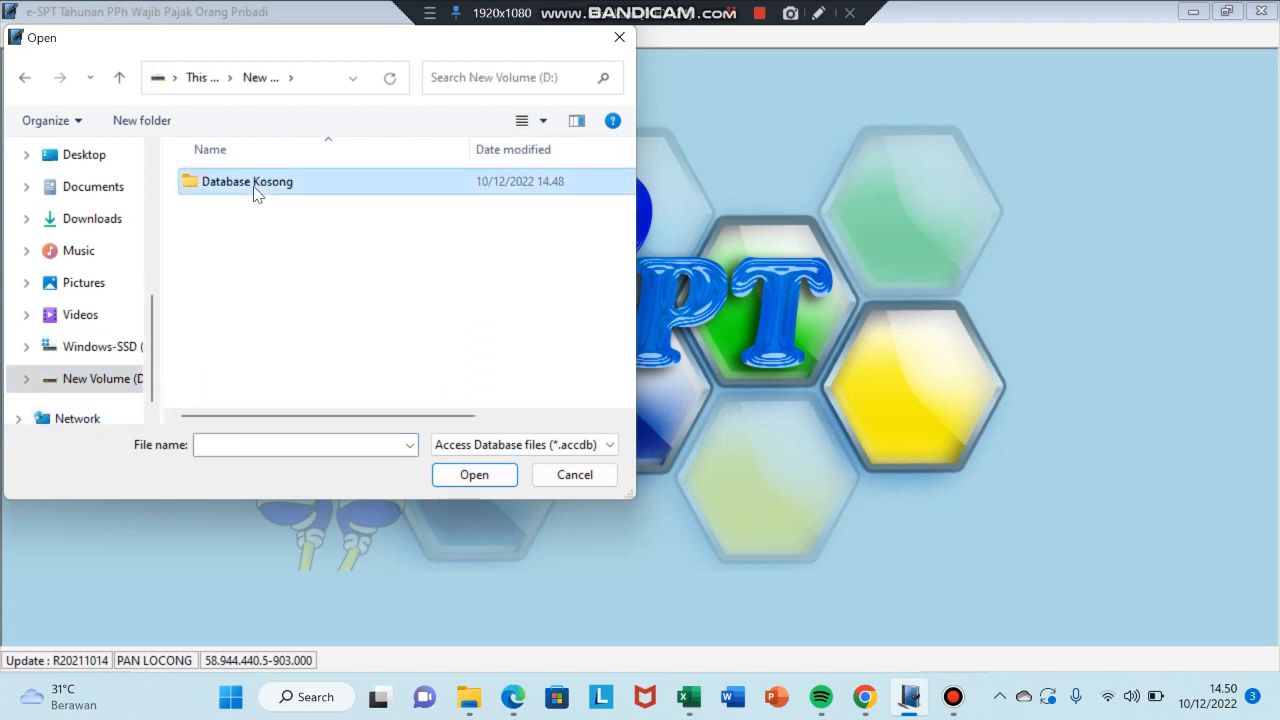
click(474, 474)
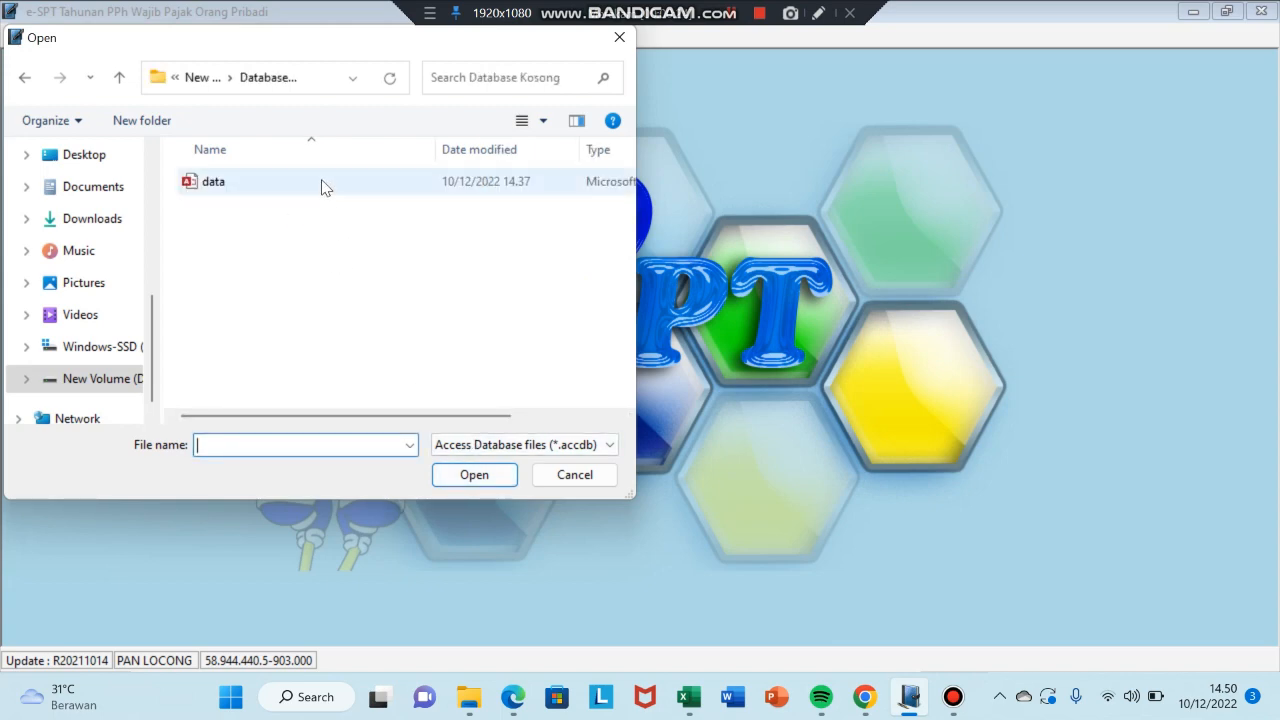
click(322, 188)
click(472, 476)
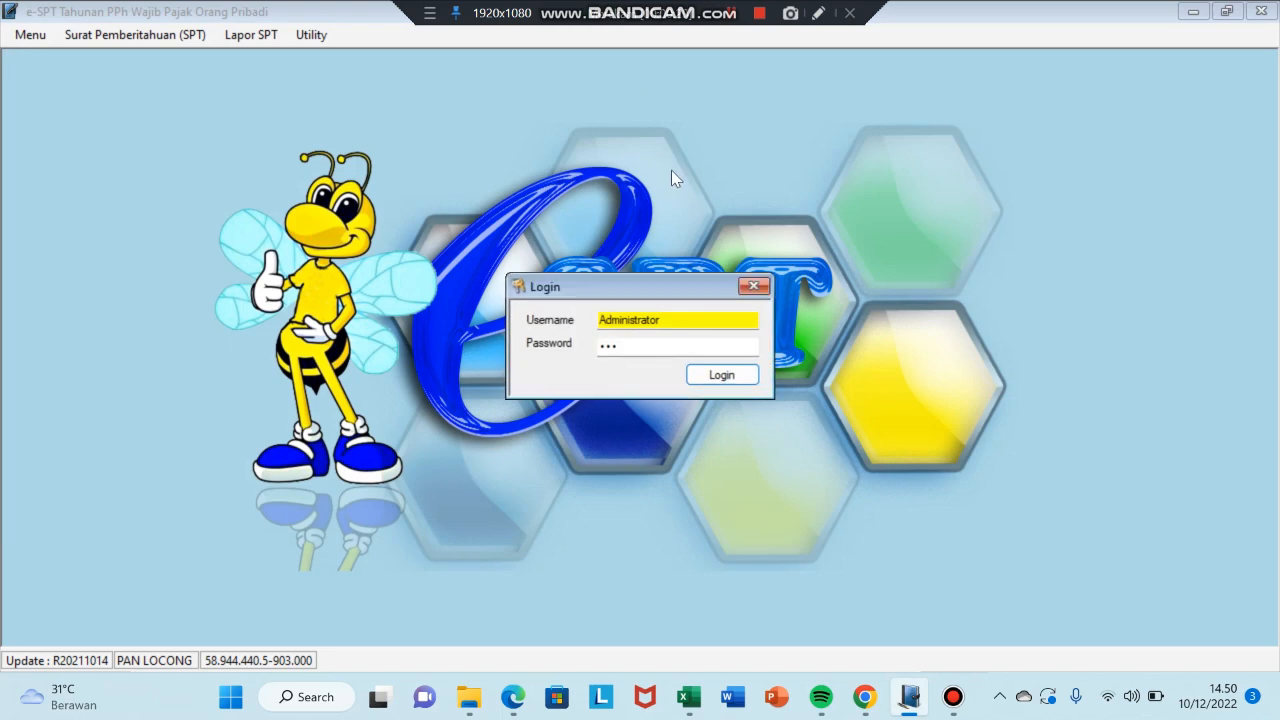
click(736, 380)
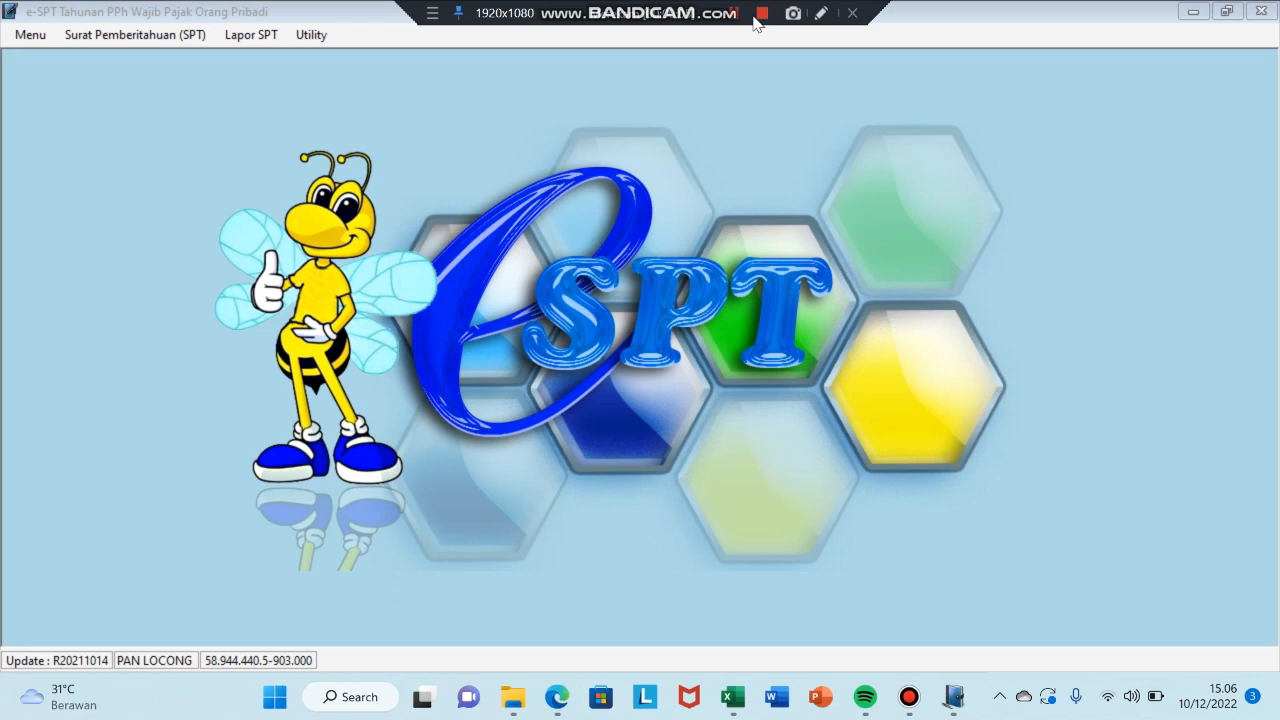
click(556, 251)
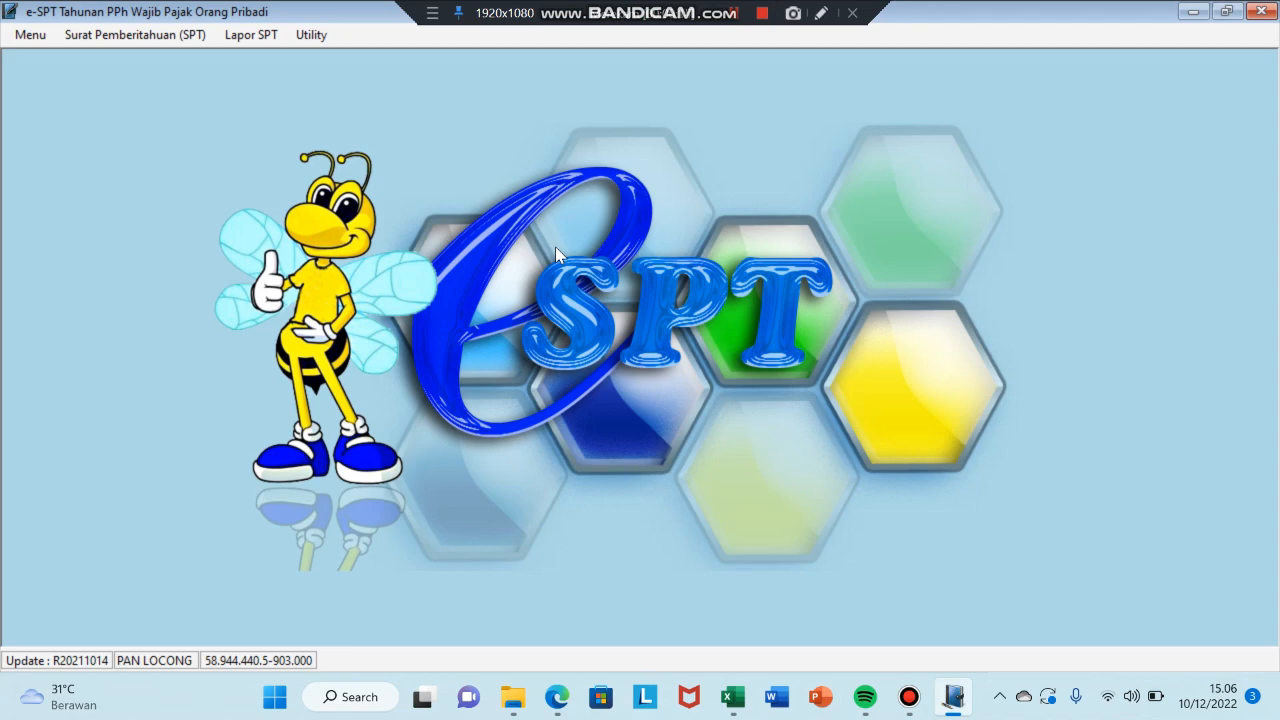
click(308, 36)
- Open Utility > Informasi Profile and keep Cara Perhitungan set to Pembukuan
click(328, 56)
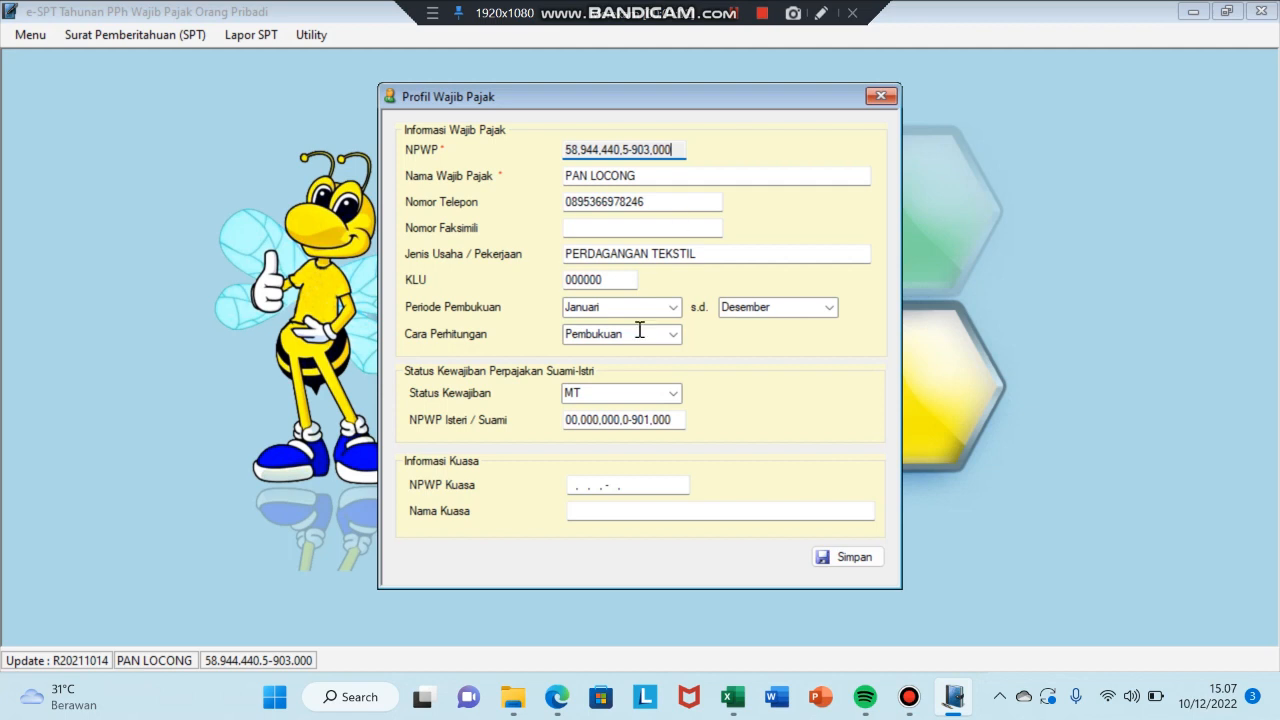
click(673, 334)
click(674, 336)
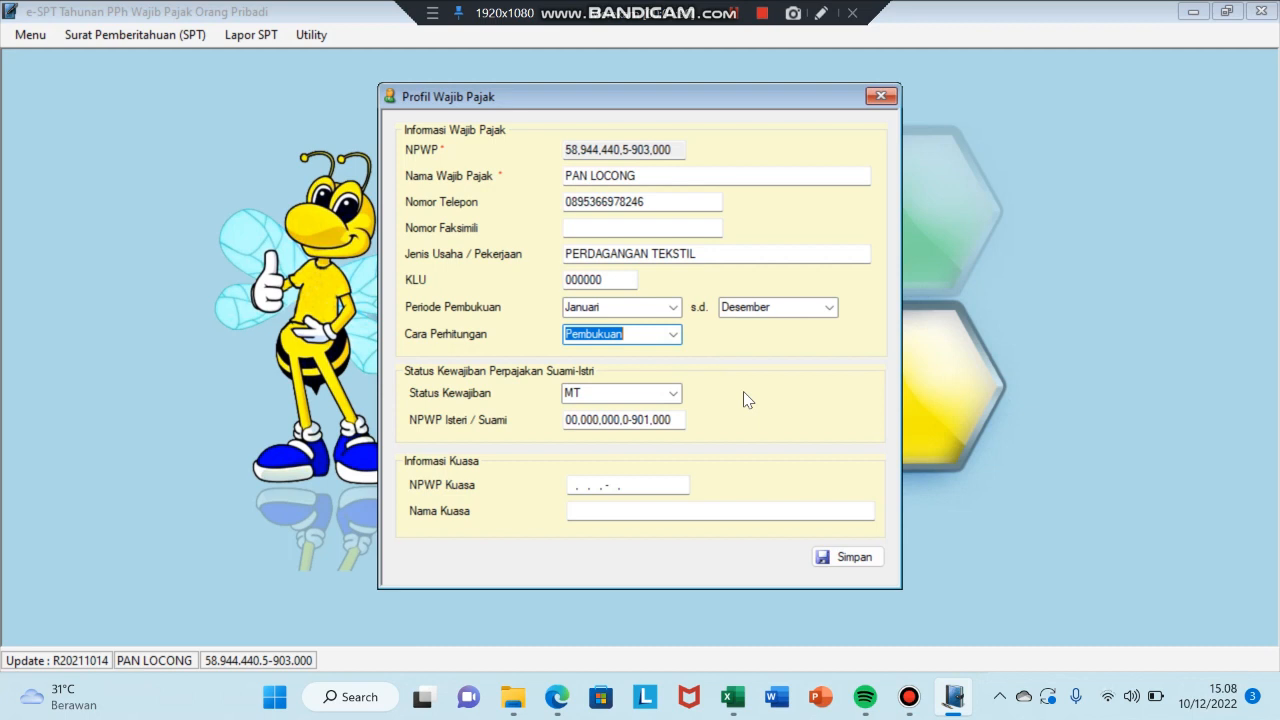
- Keep spouse status MT, check the spouse's NPWP, and save the taxpayer profile
click(674, 395)
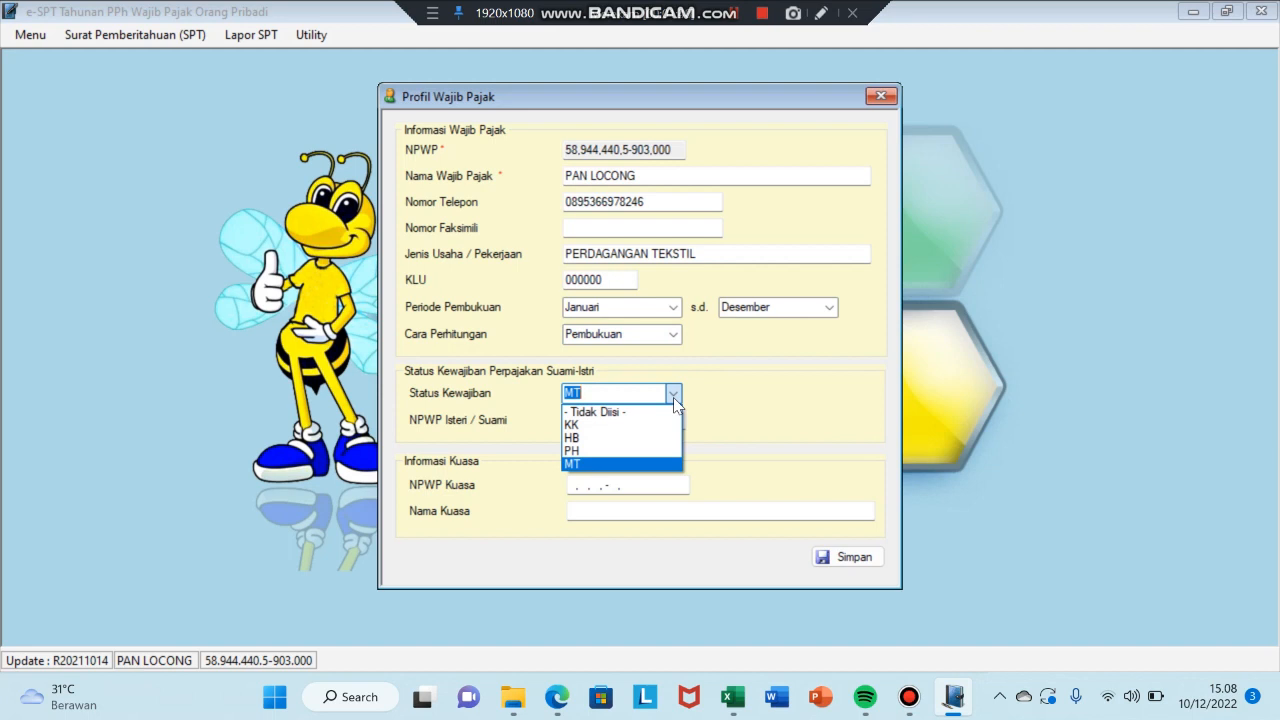
click(743, 418)
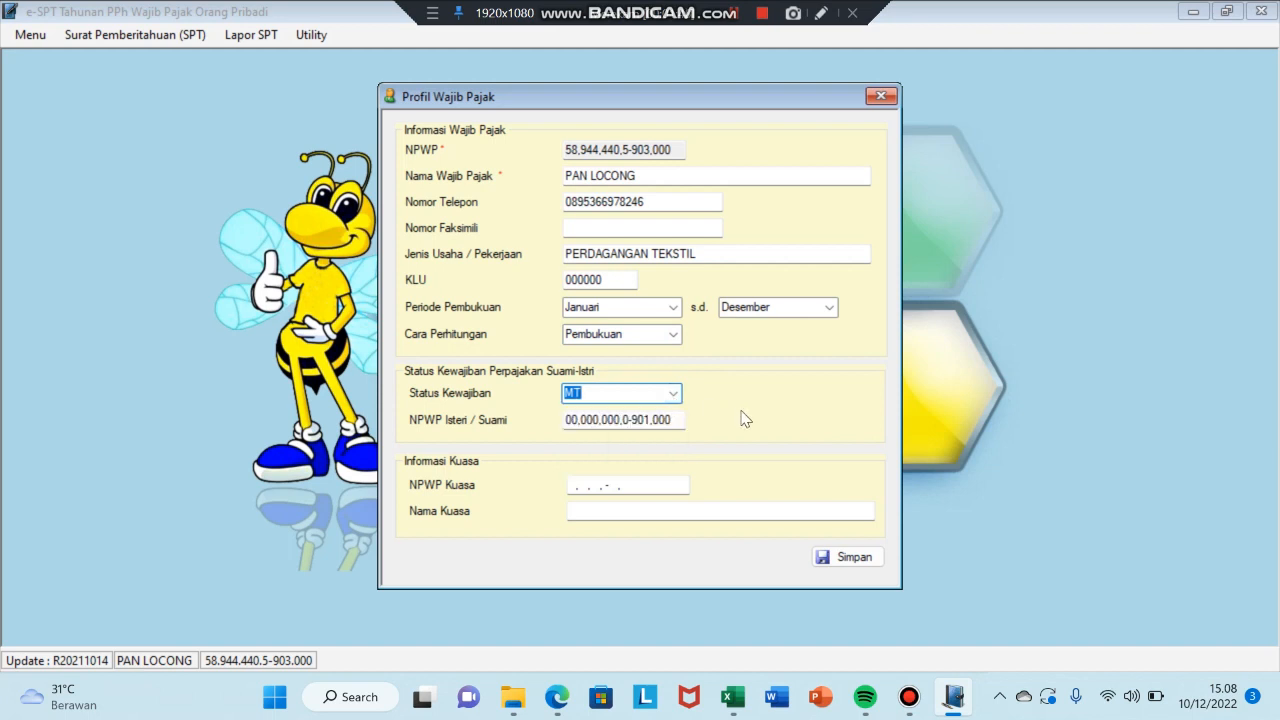
click(677, 420)
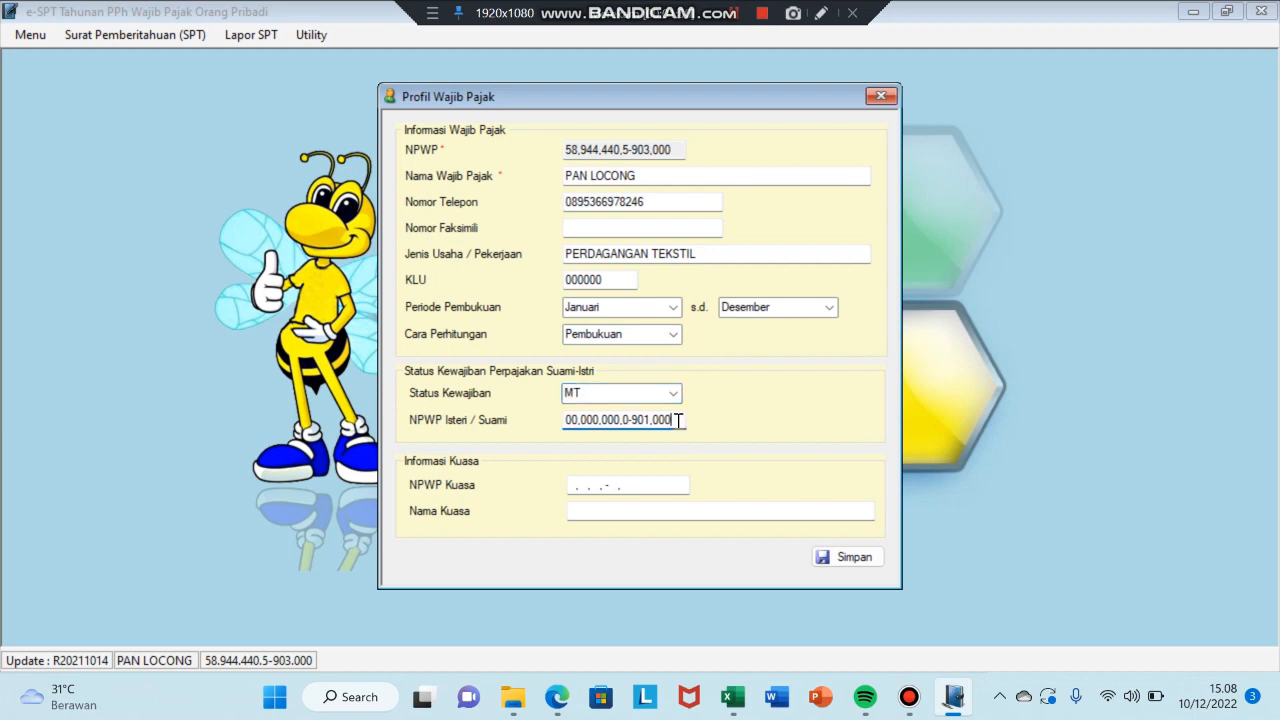
click(848, 563)
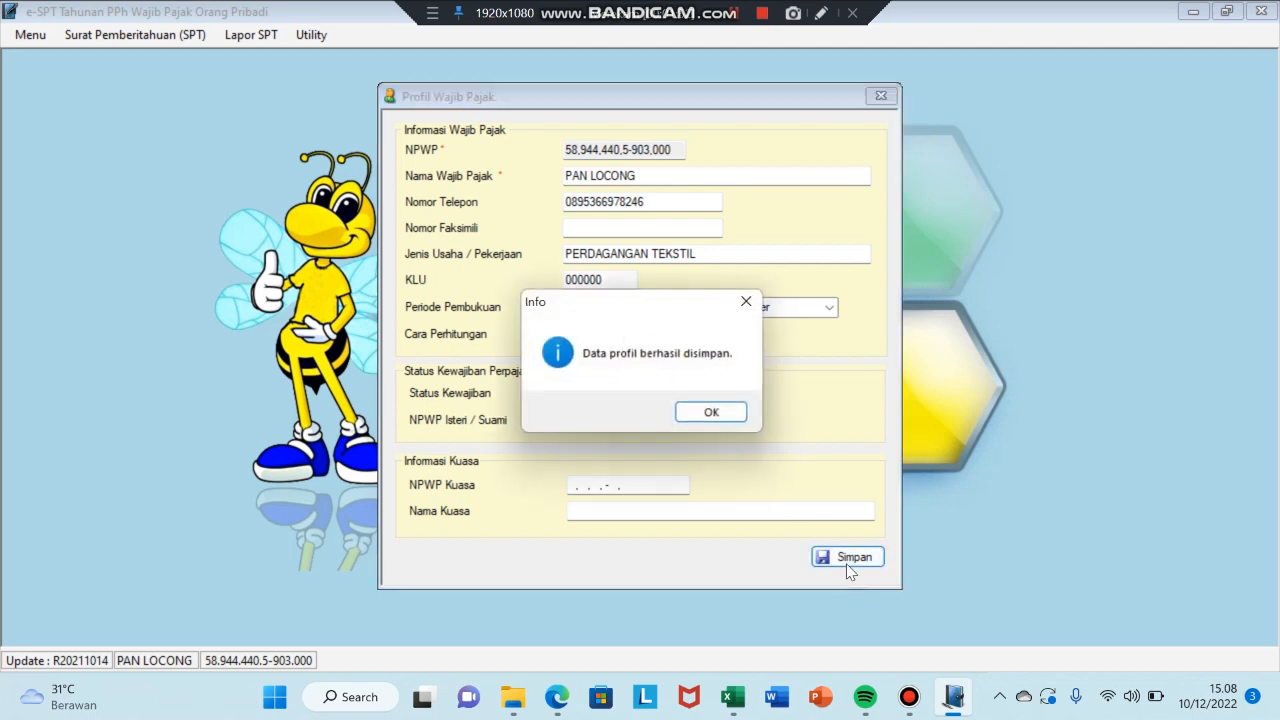
click(714, 414)
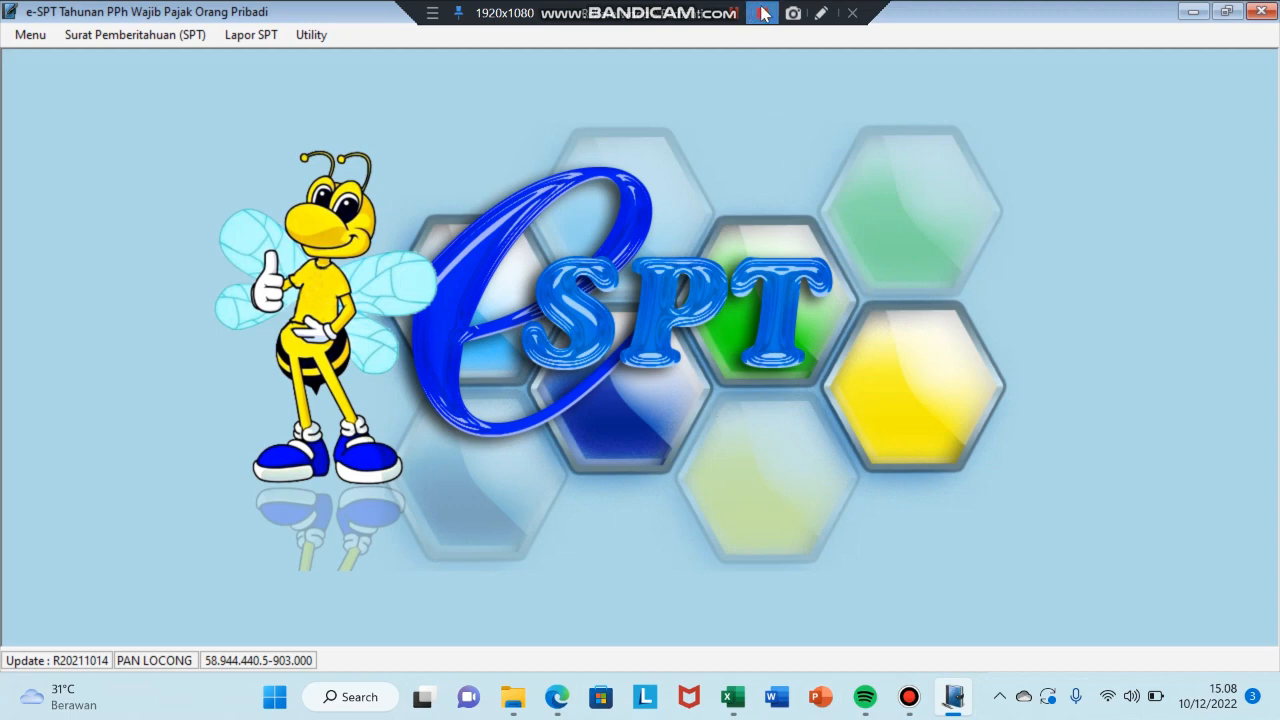
- Bring the e-SPT window forward and show the Surat Pemberitahuan (SPT) menu
click(760, 13)
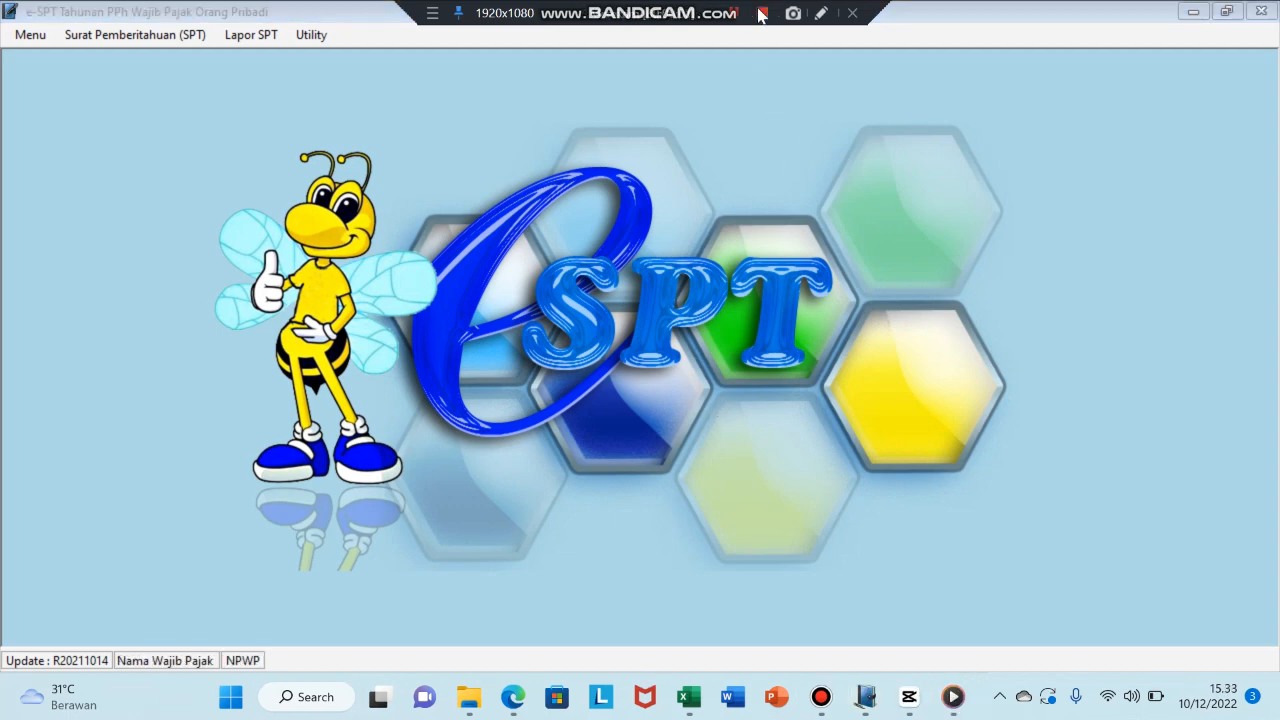
click(656, 229)
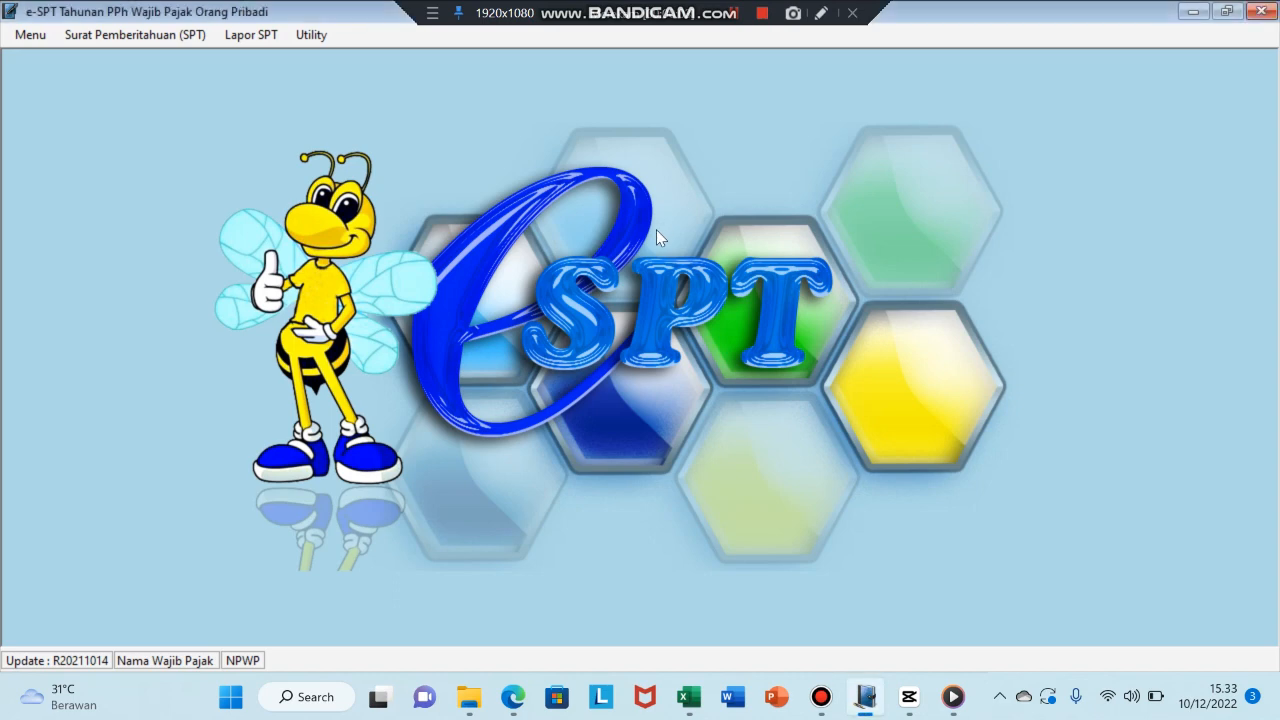
click(130, 35)
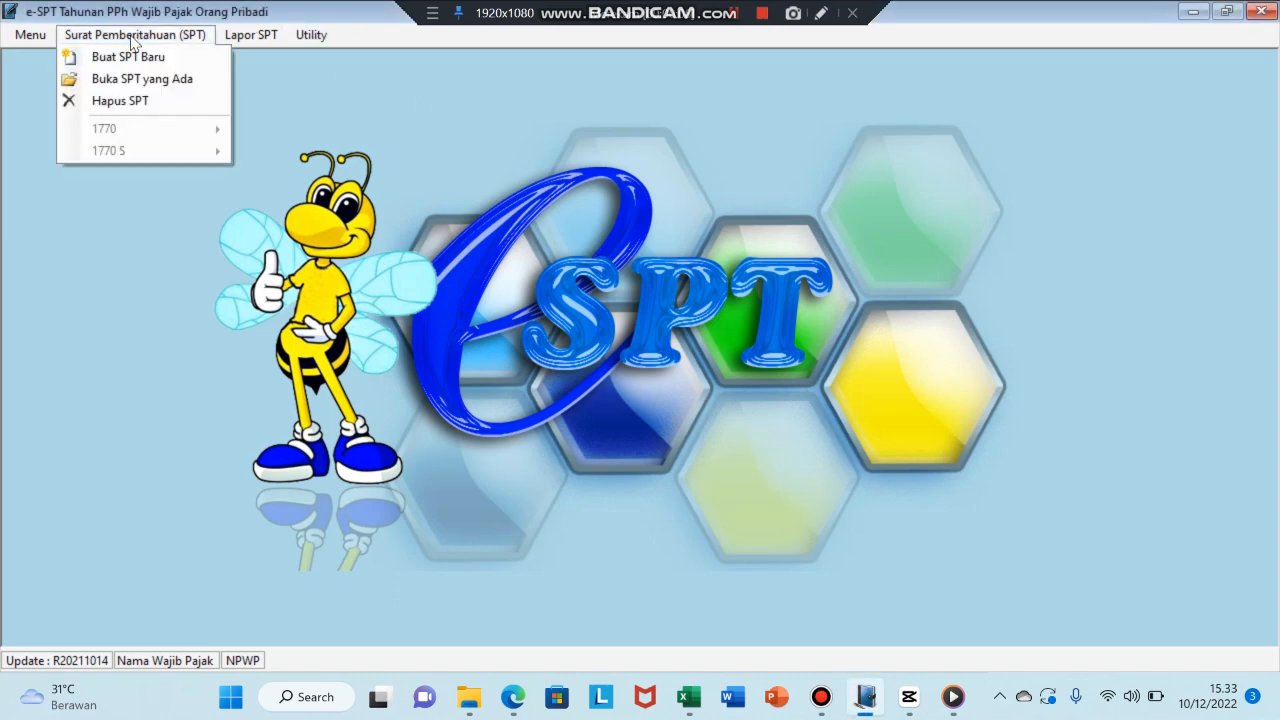
- Start a new SPT Tahunan OP 1770 and set Tahun Pajak to 2019
click(183, 61)
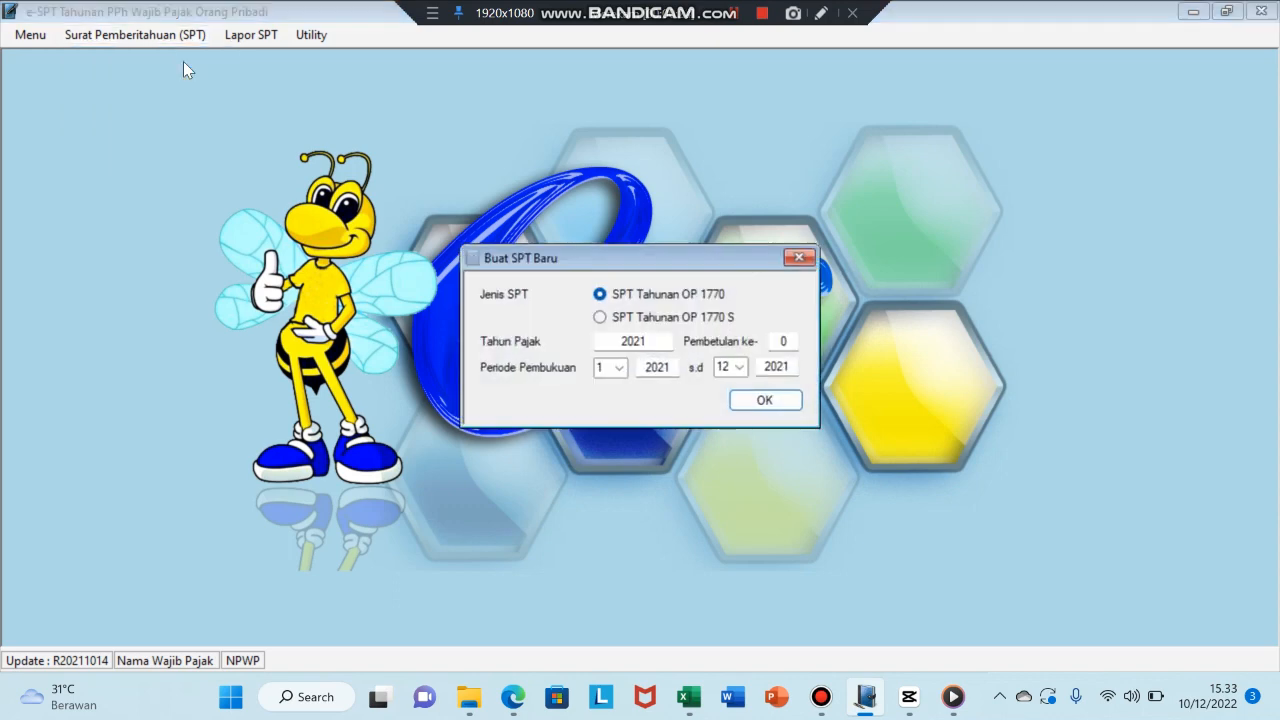
click(516, 708)
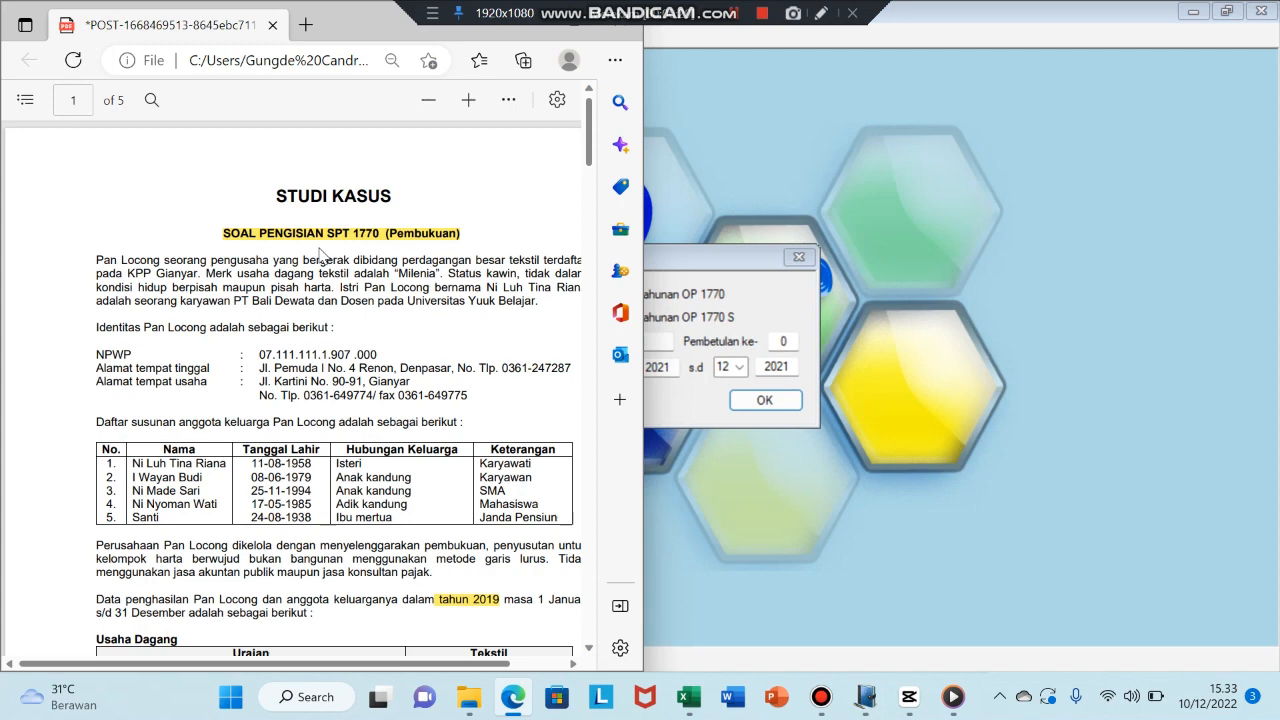
click(529, 30)
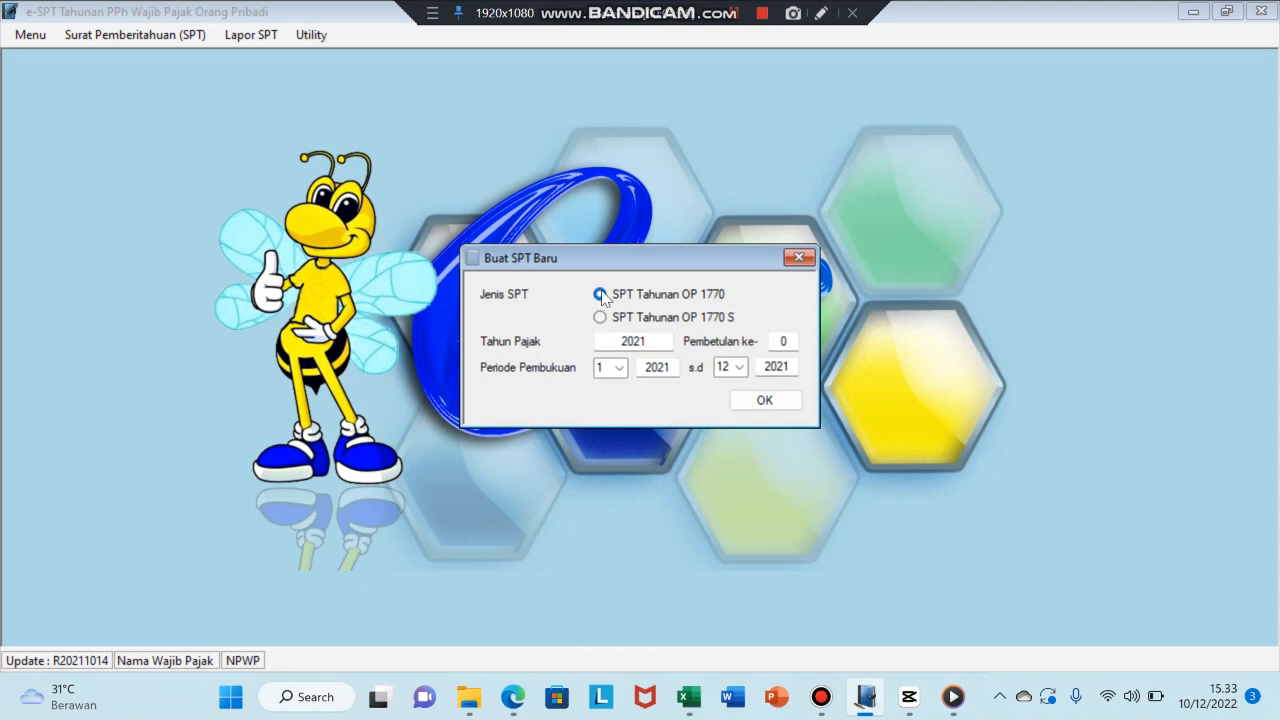
click(653, 346)
click(511, 697)
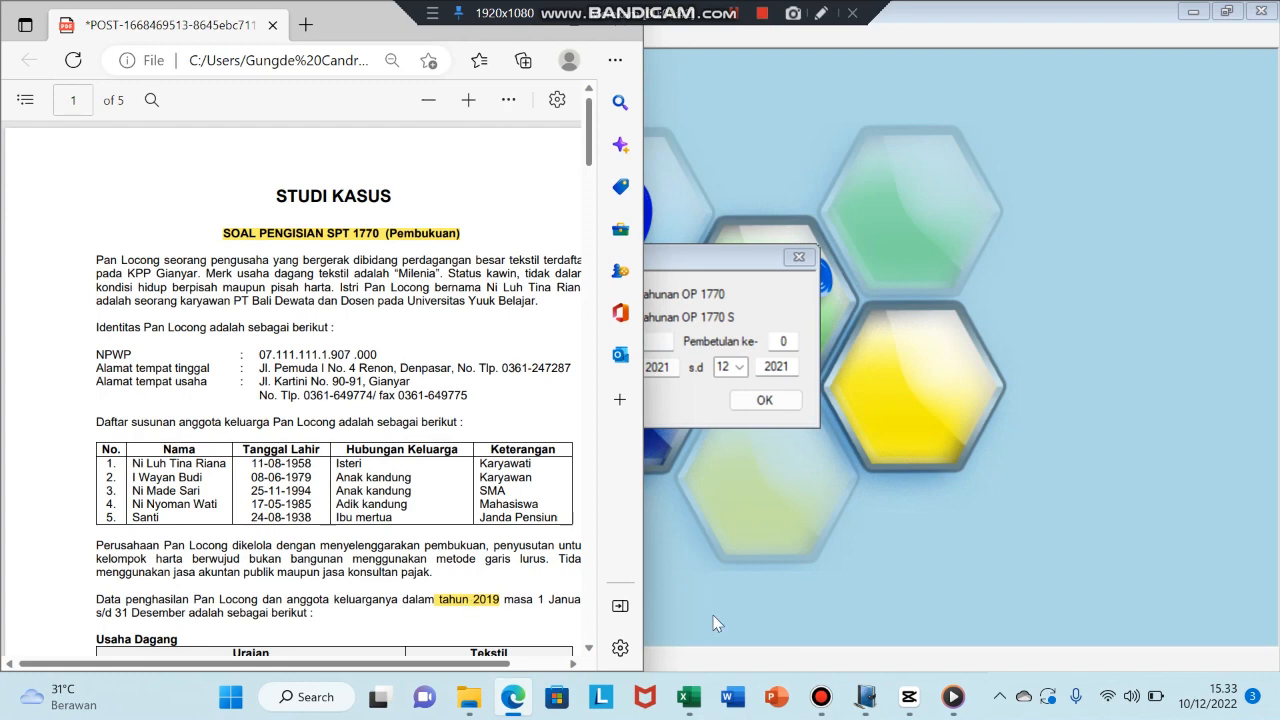
click(511, 697)
key(BackSpace)
key(BackSpace)
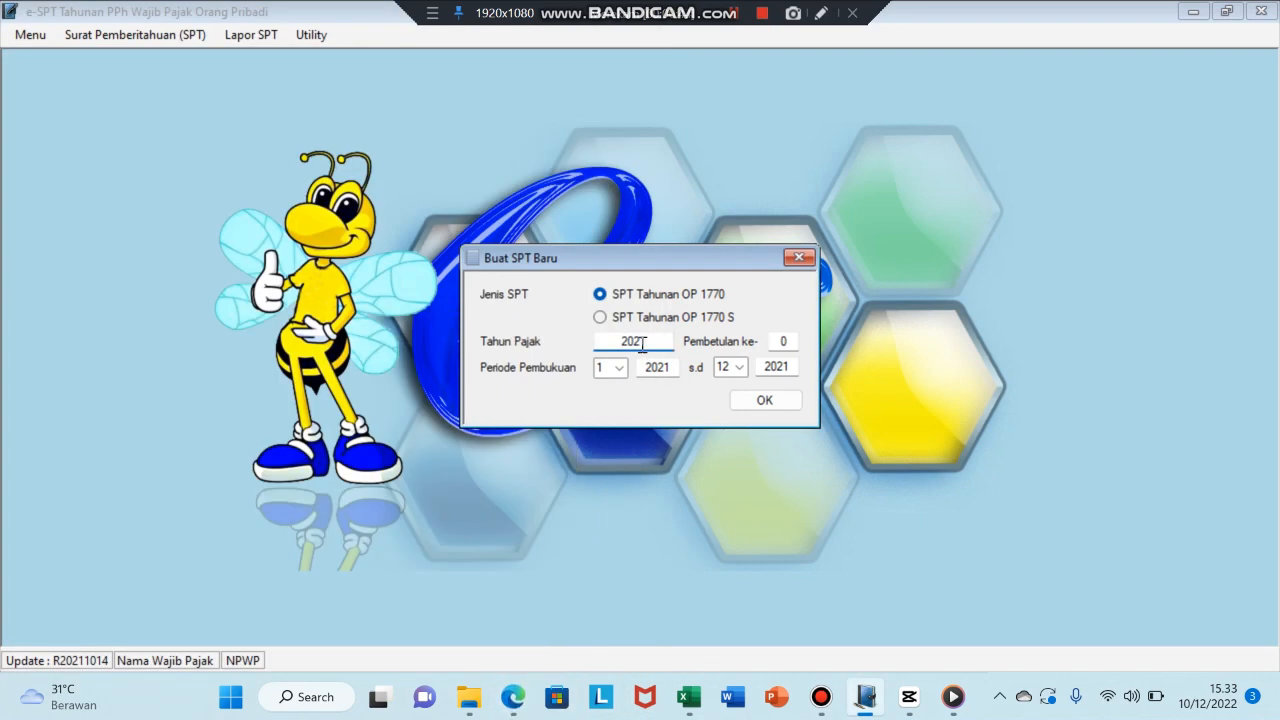
text(19)
- Set the period to 1/2019–12/2019 and create the return
click(670, 368)
key(BackSpace)
key(BackSpace)
text(19)
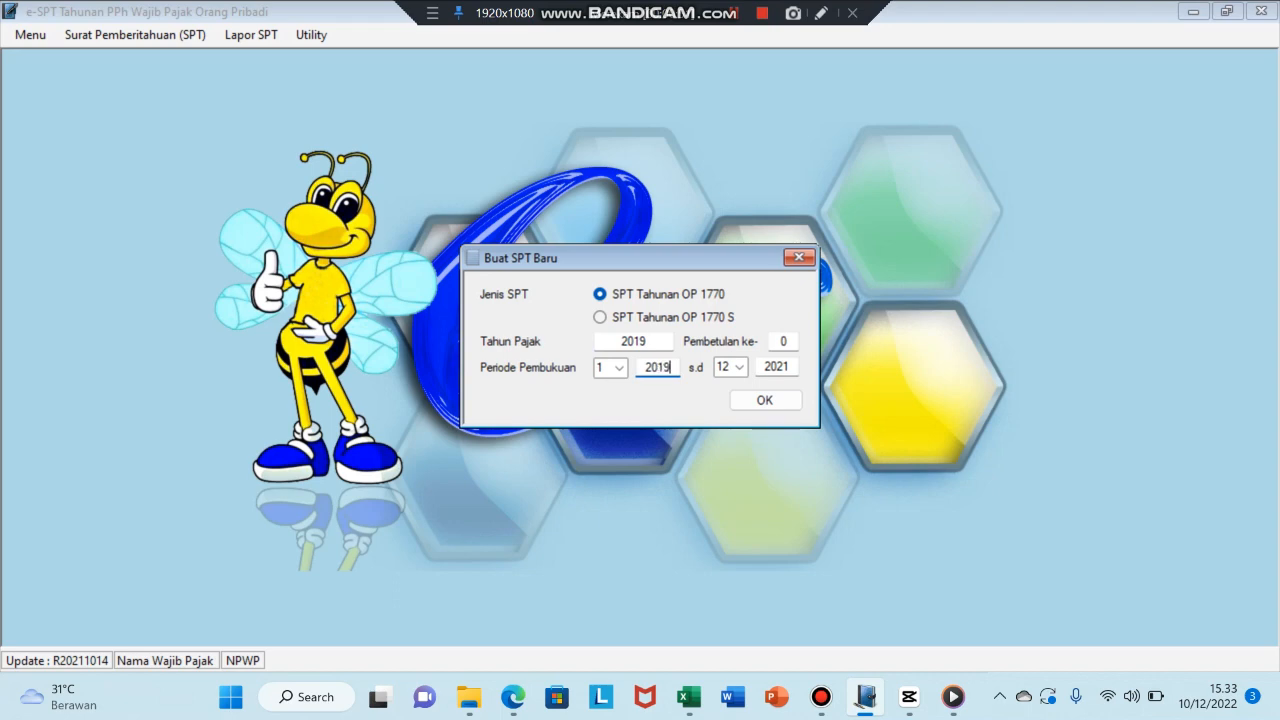
click(790, 367)
key(BackSpace)
text(19)
click(768, 403)
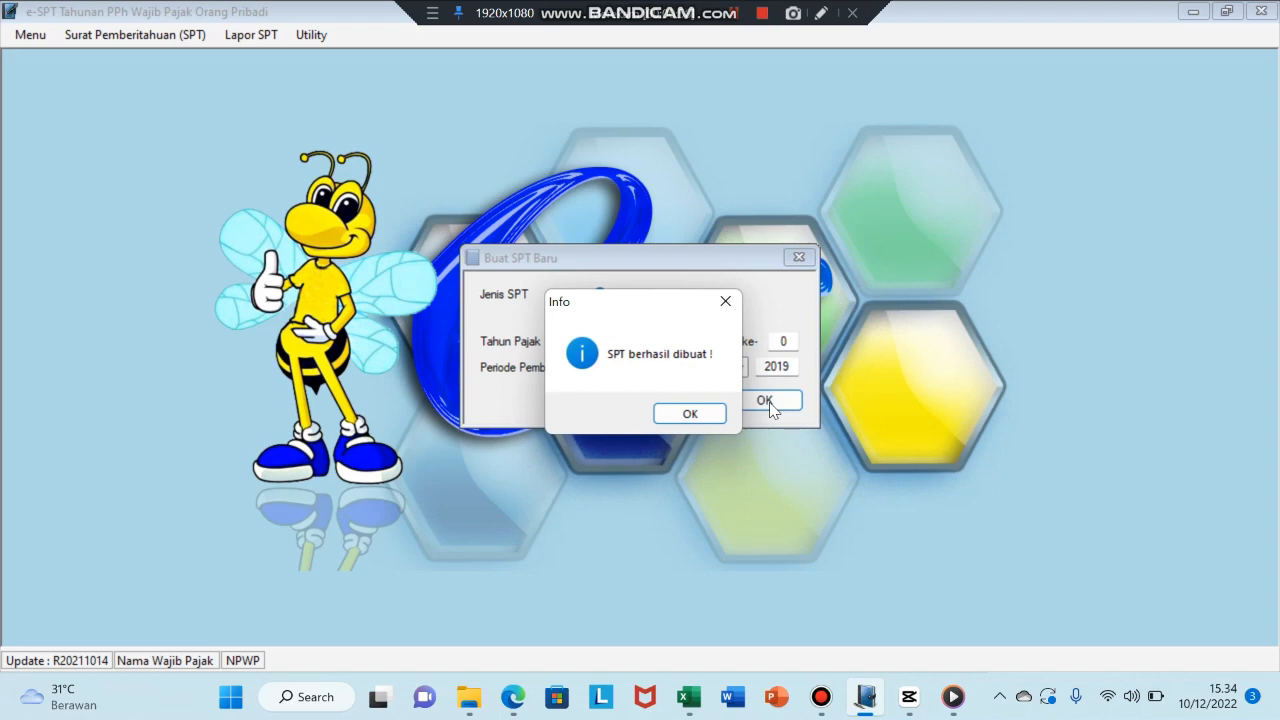
click(689, 414)
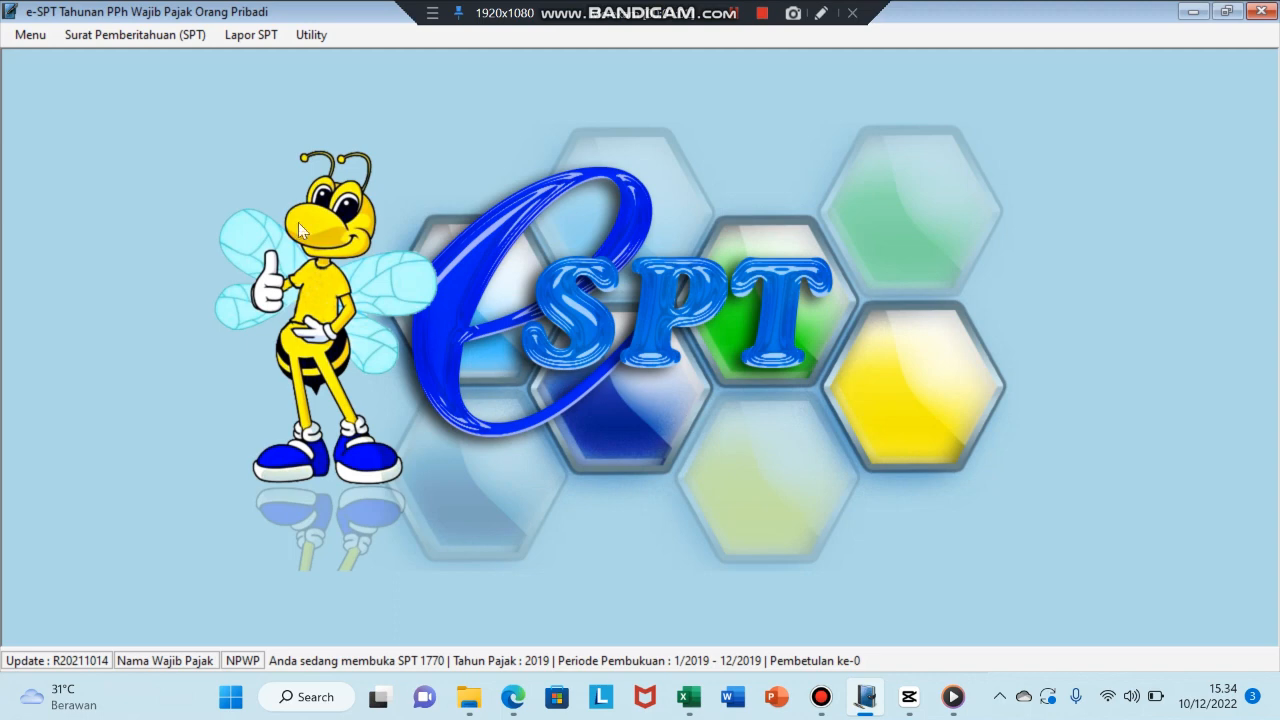
- Open Lampiran IV of the 1770 return from the SPT menu
click(117, 36)
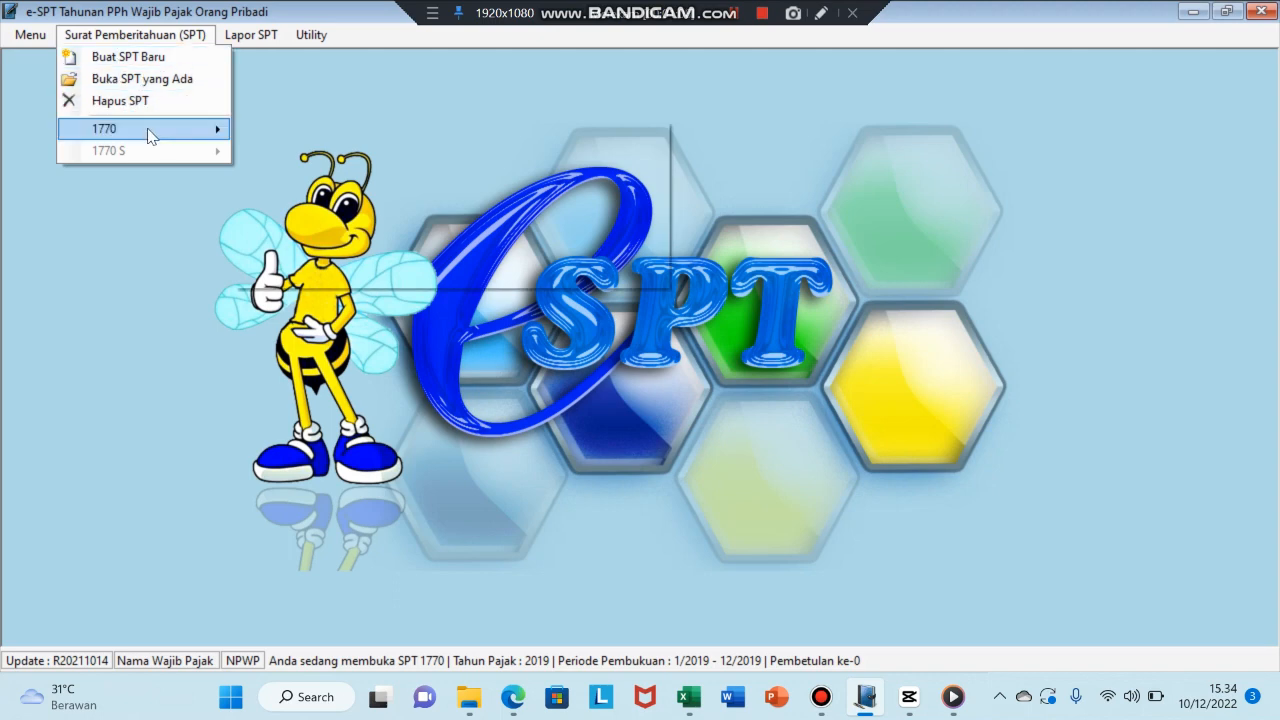
mouse_move(150, 135)
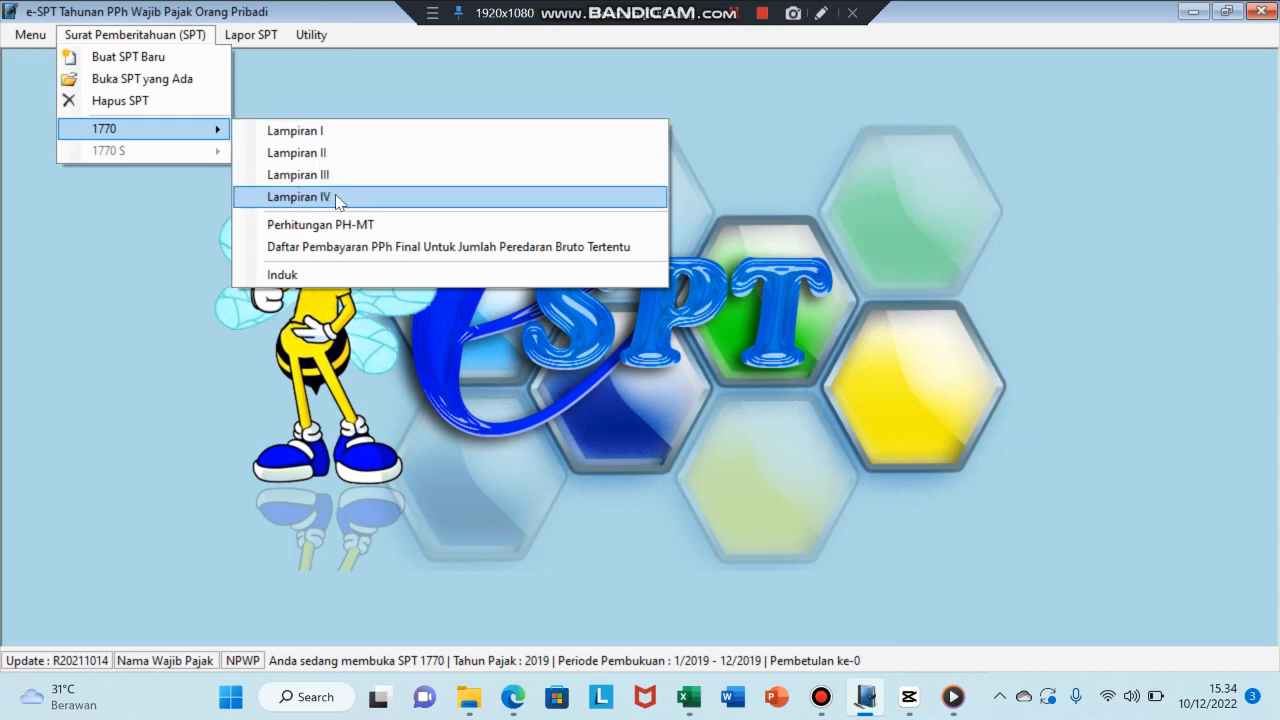
click(770, 18)
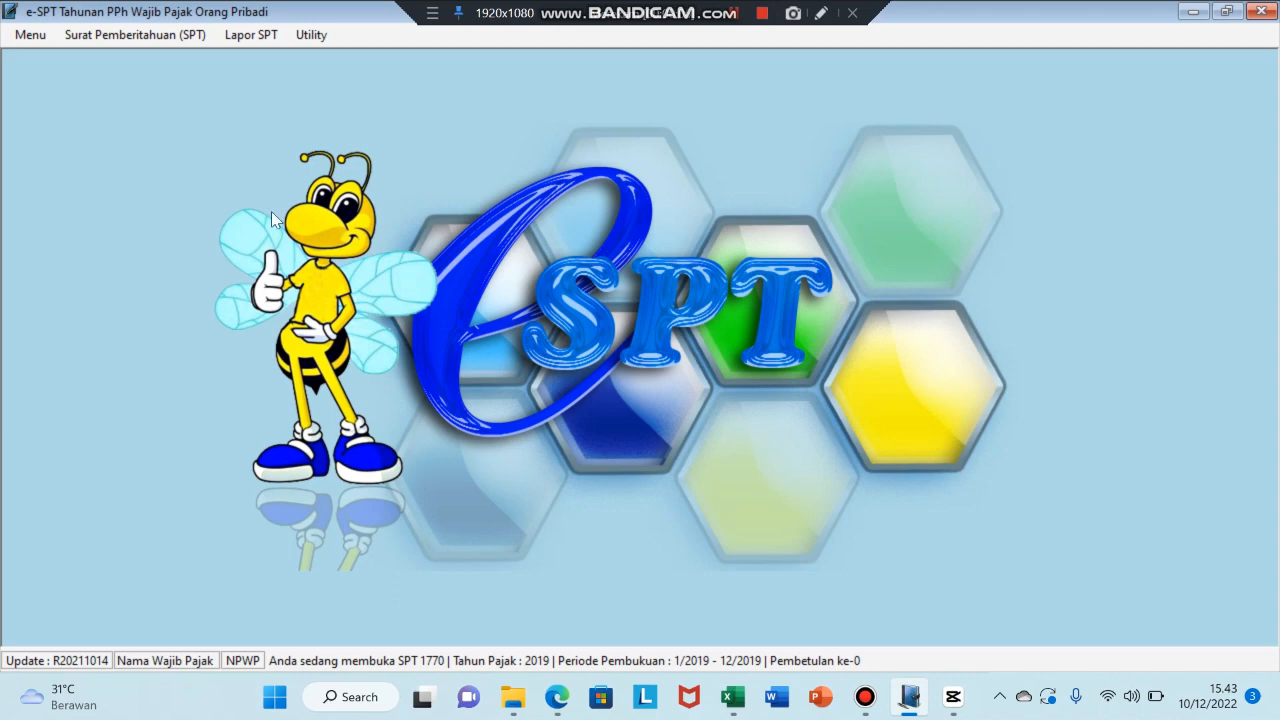
click(110, 40)
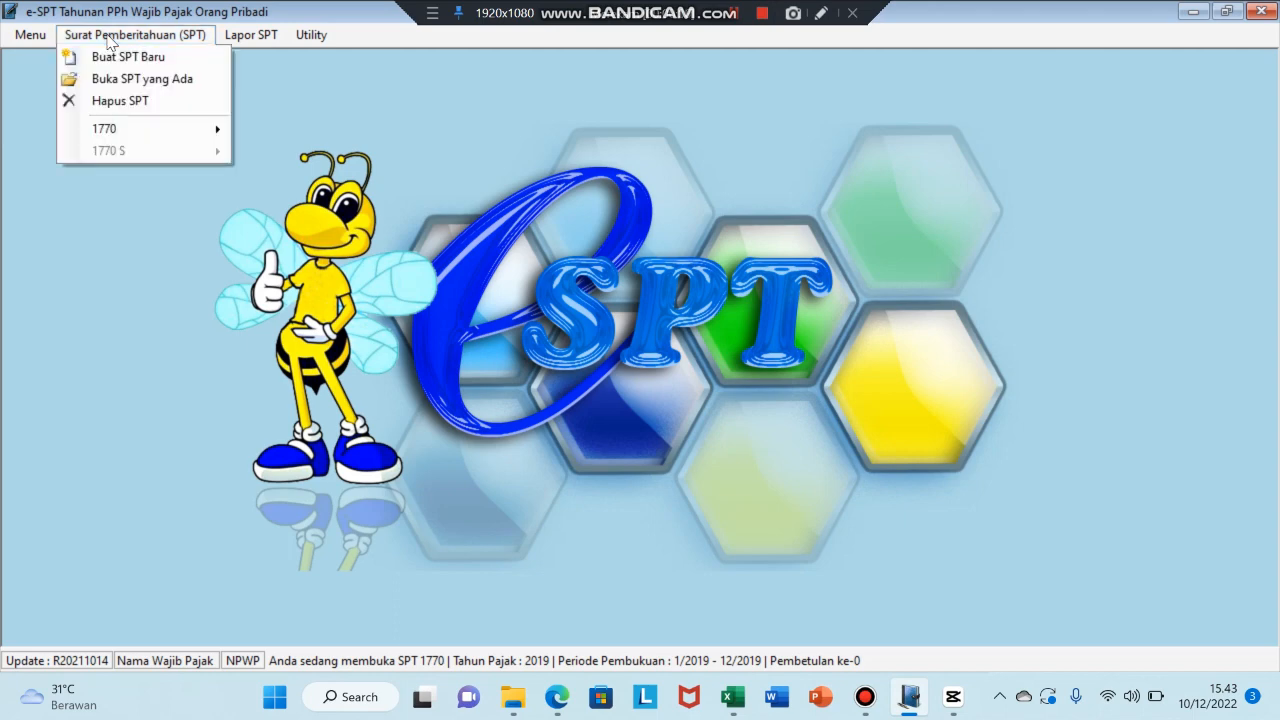
mouse_move(164, 139)
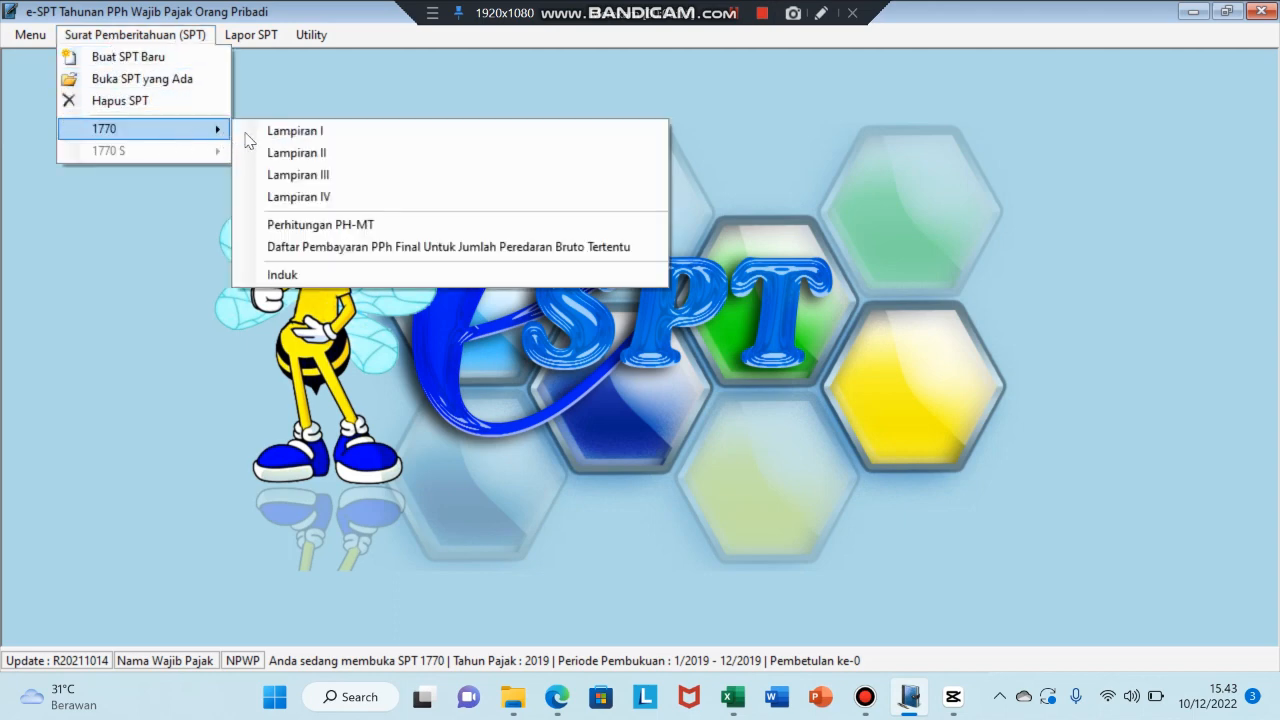
click(324, 196)
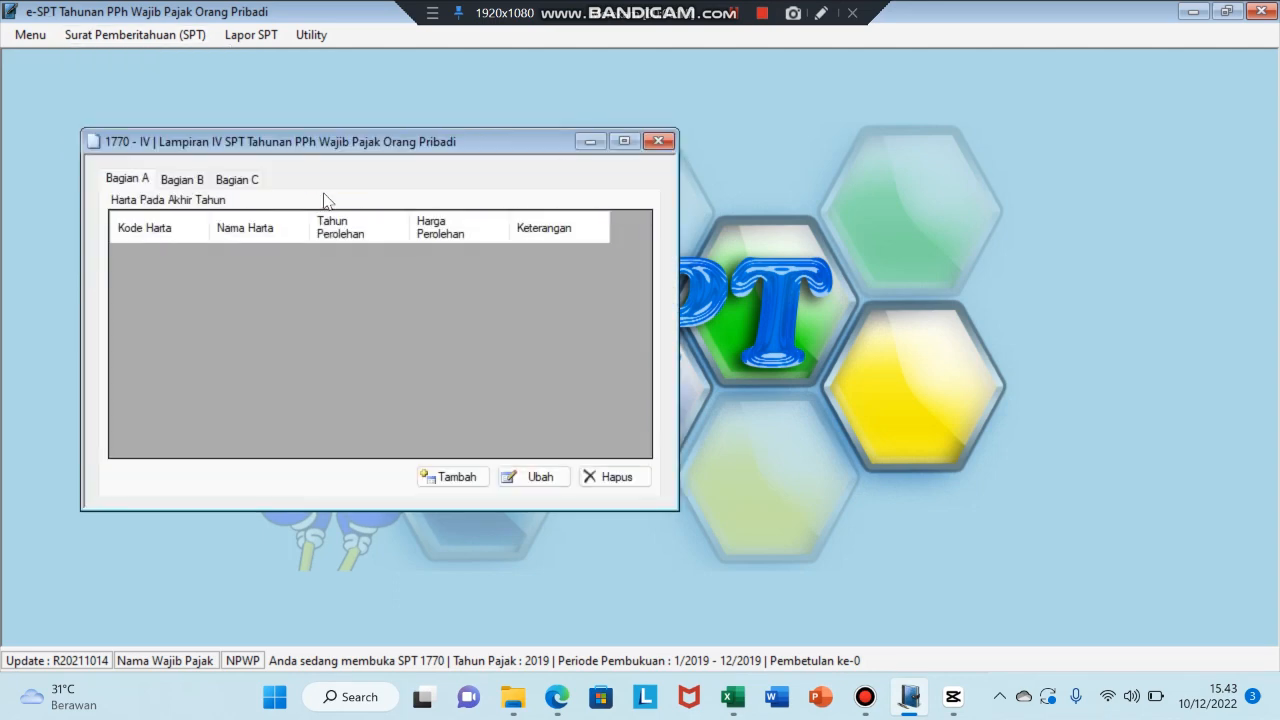
click(200, 189)
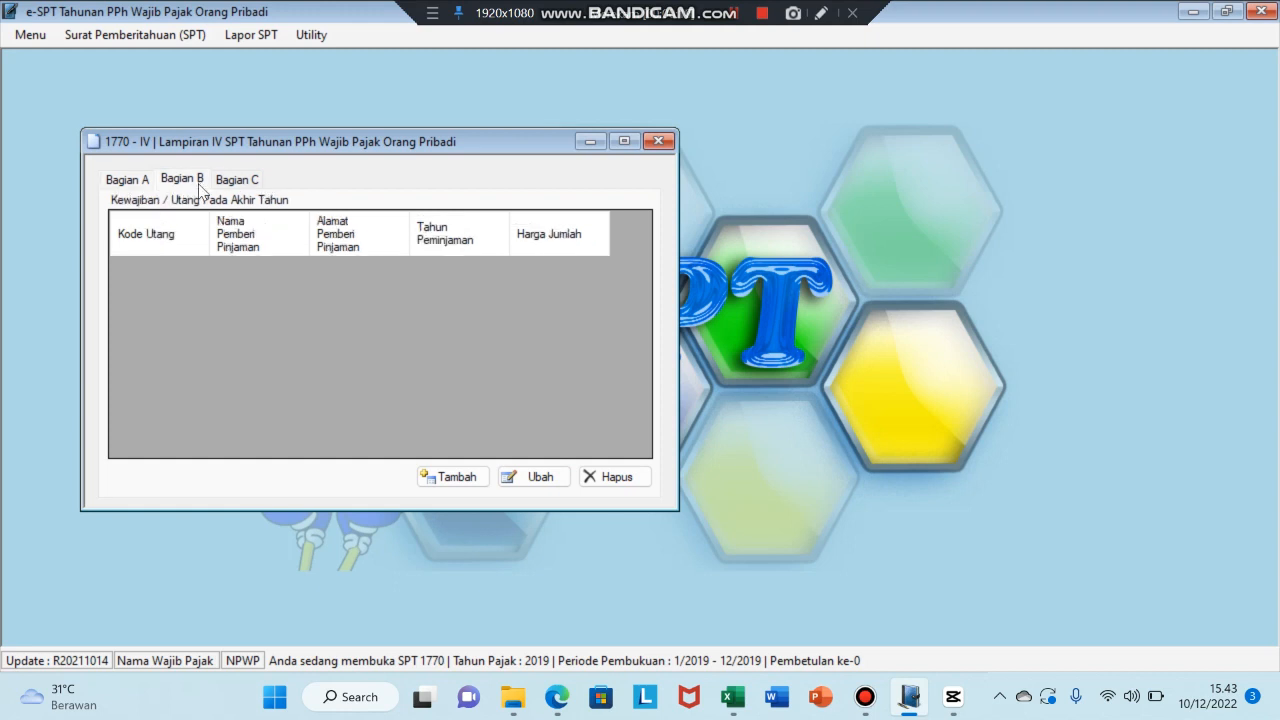
click(256, 186)
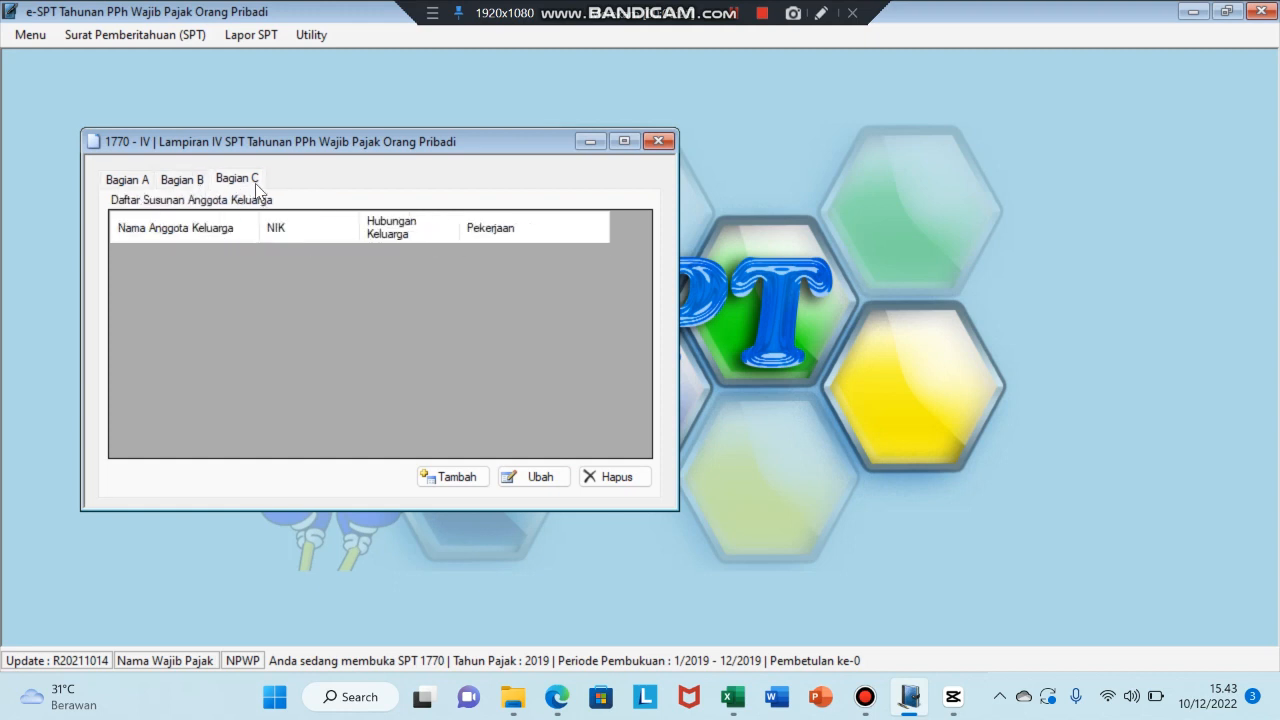
click(128, 186)
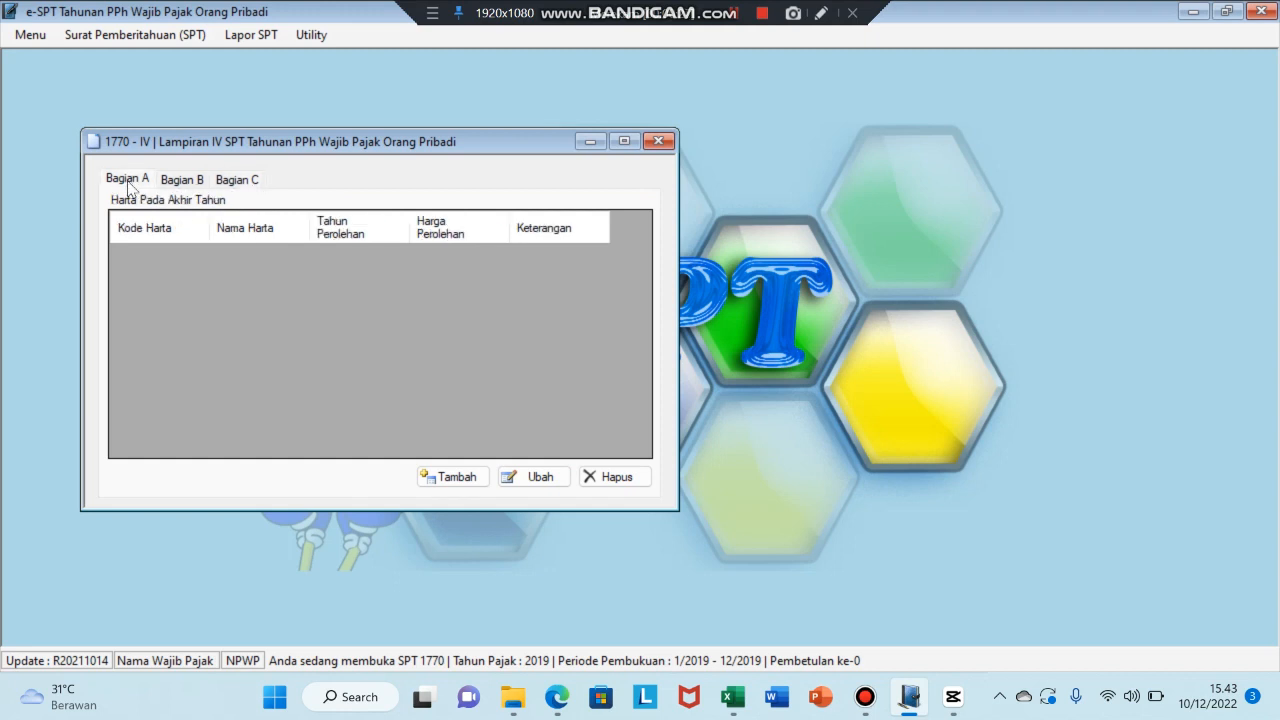
click(557, 710)
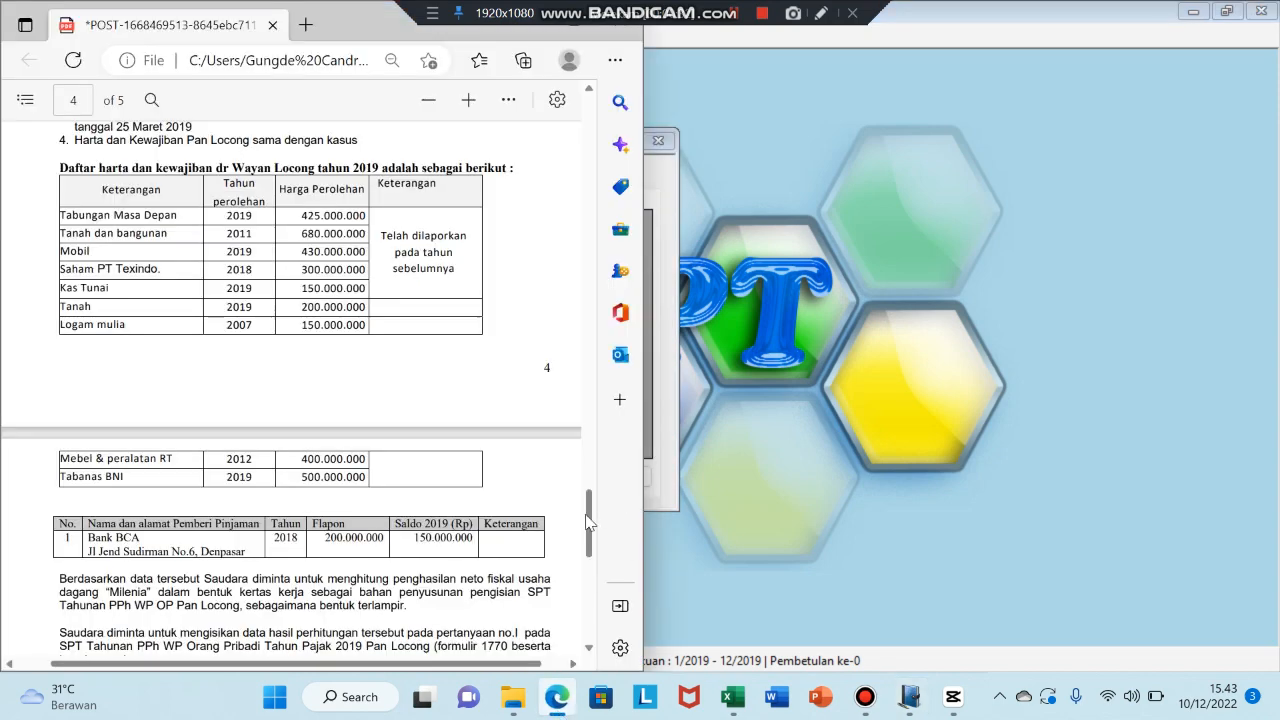
scroll(588, 511, up, 1)
scroll(588, 511, up, 3)
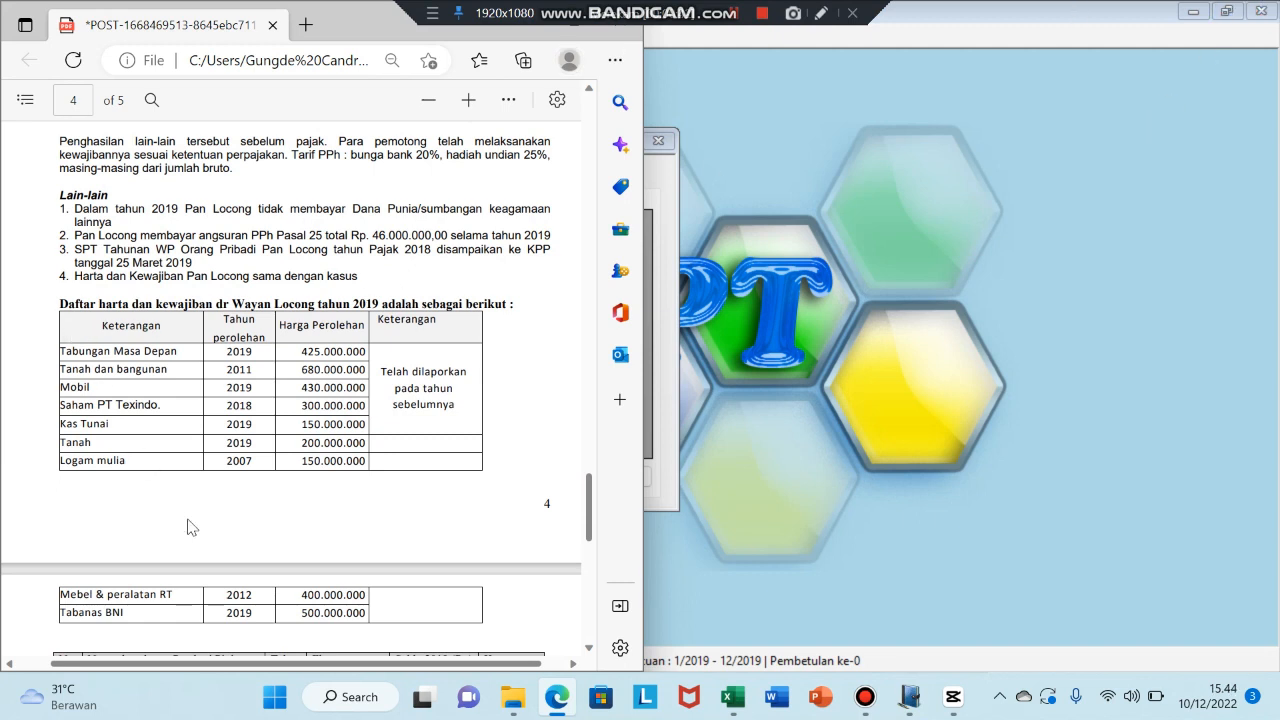
click(537, 35)
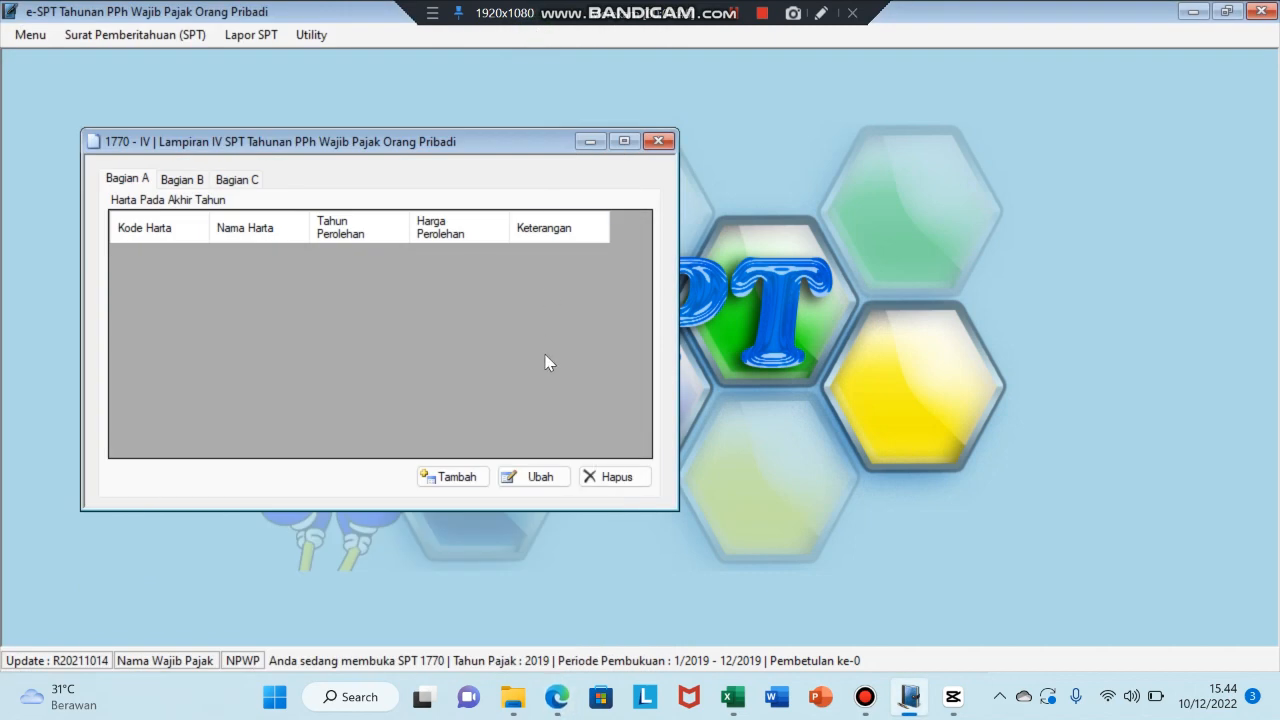
- Arrange the Lampiran IV window beside the case study PDF
click(436, 479)
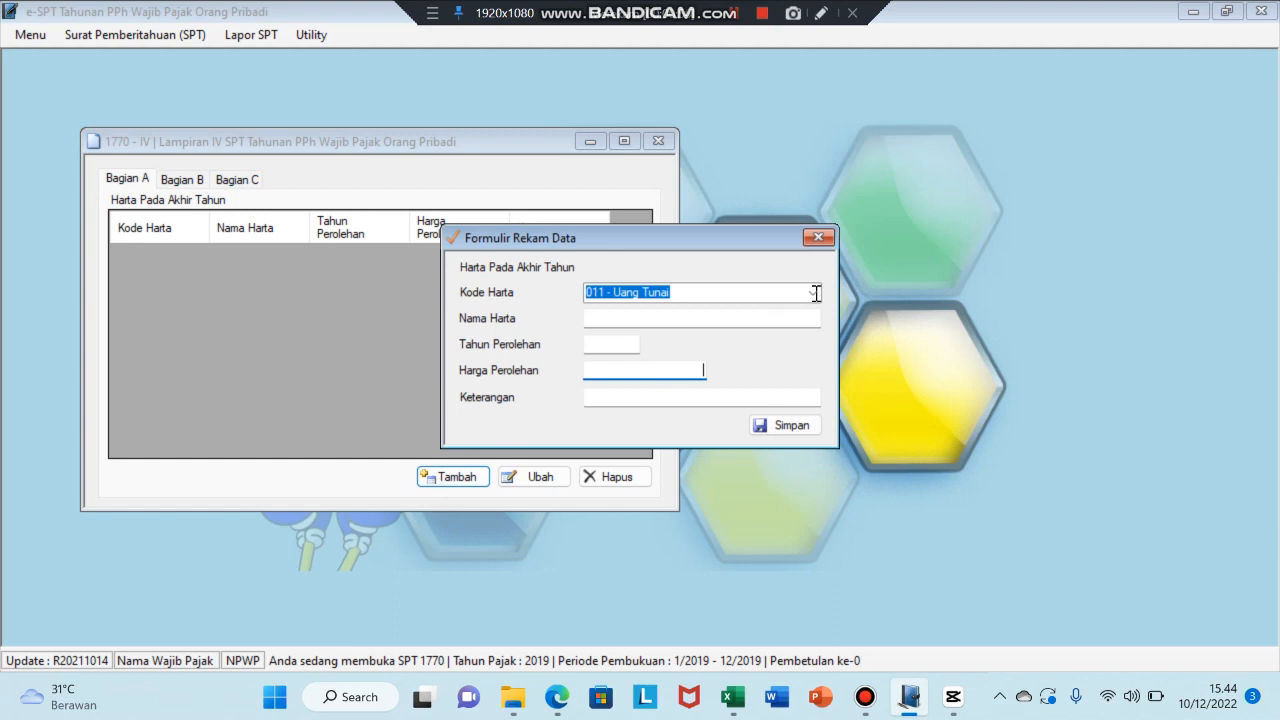
click(818, 237)
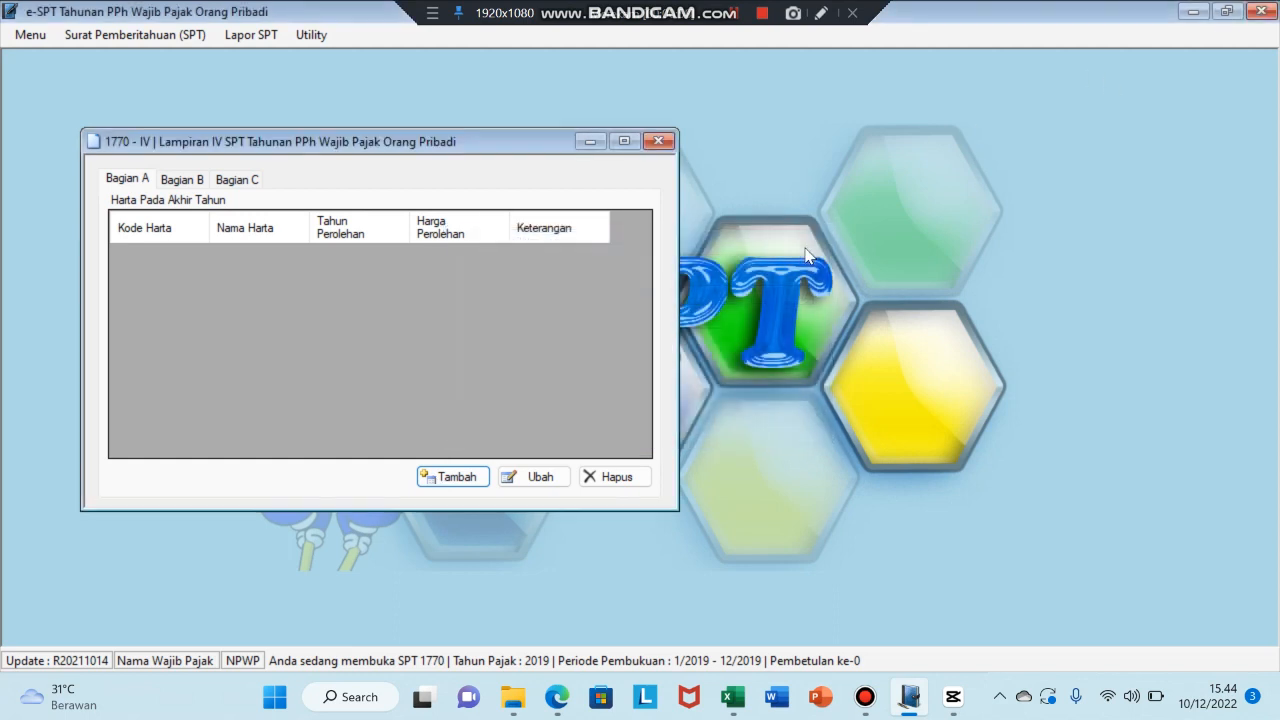
click(1227, 12)
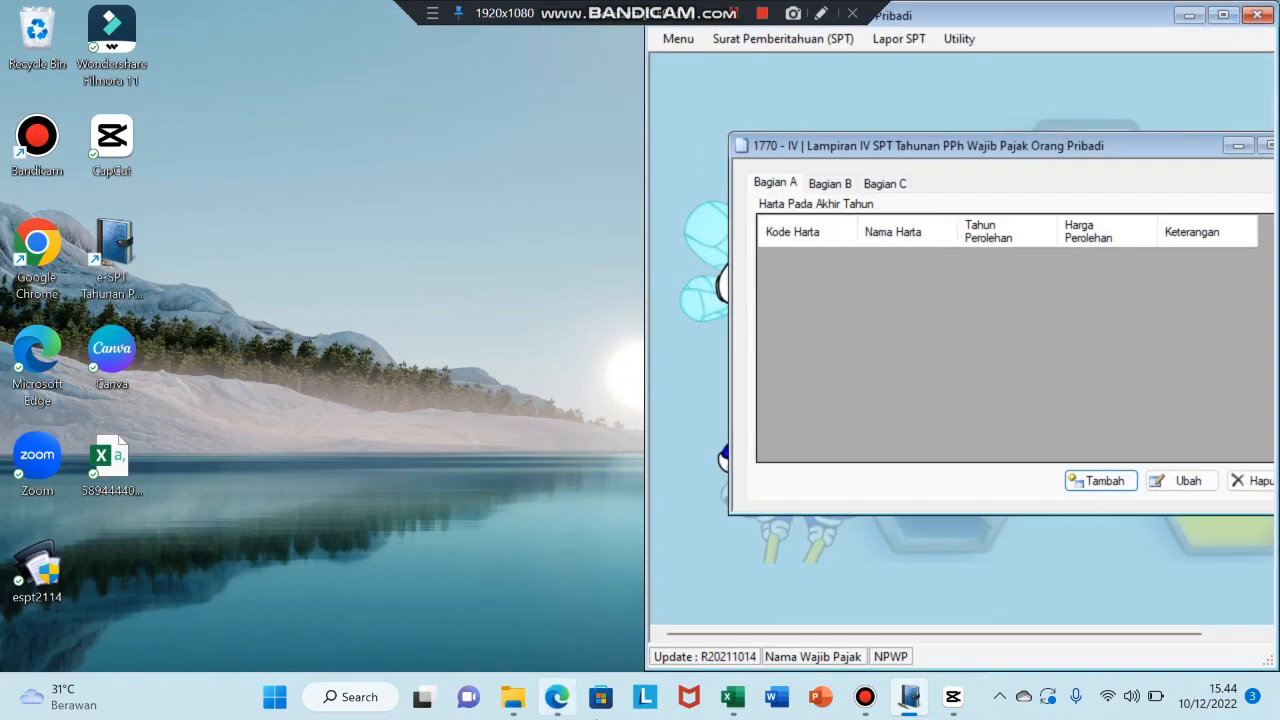
click(557, 697)
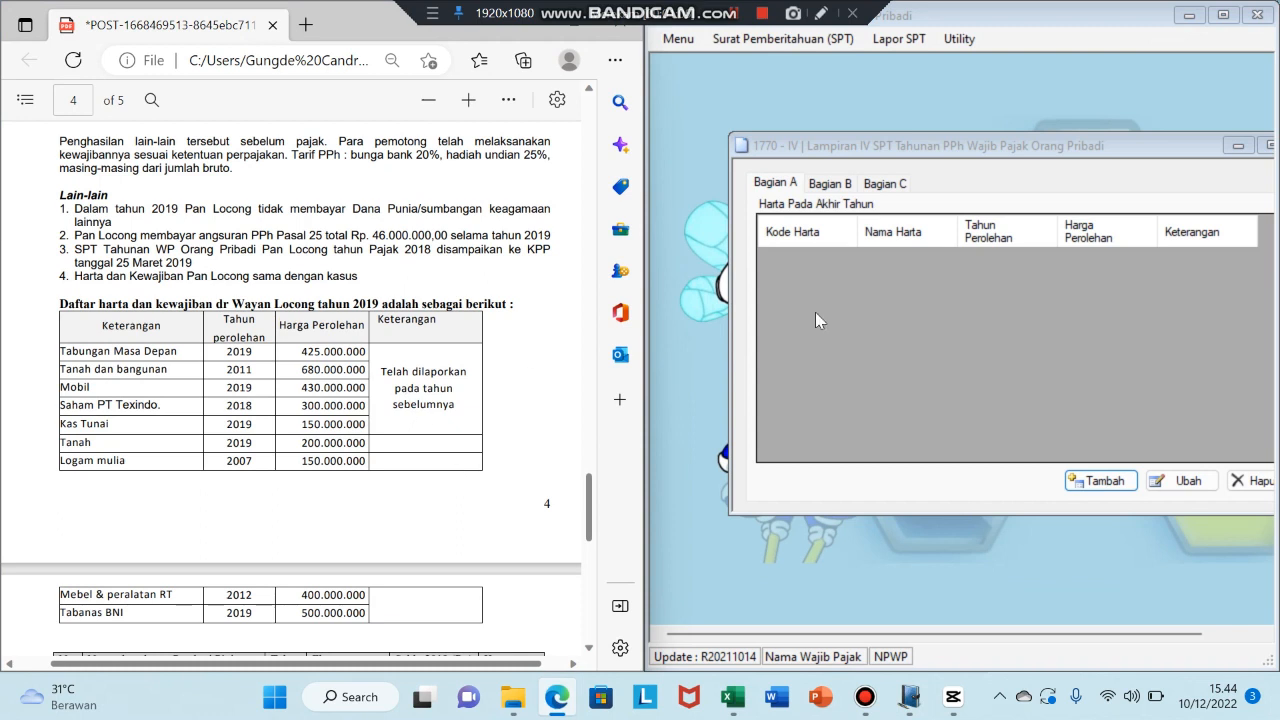
click(1070, 152)
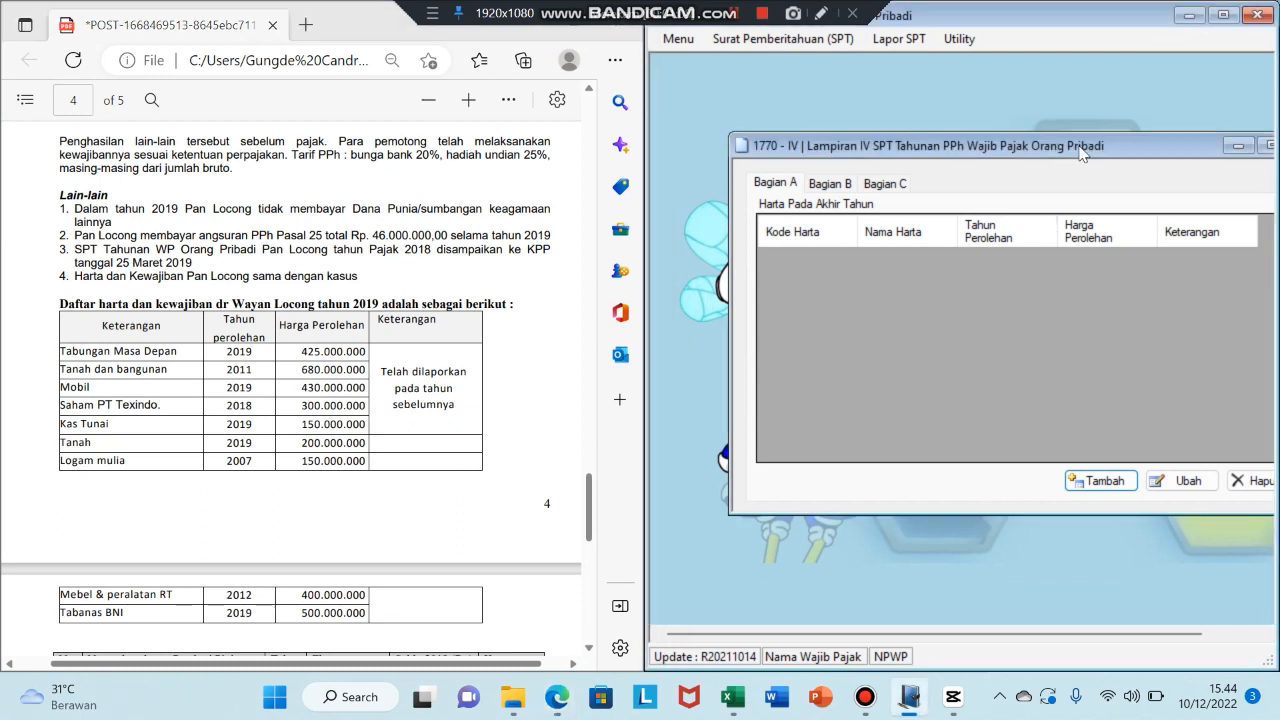
drag(1072, 153, 1017, 150)
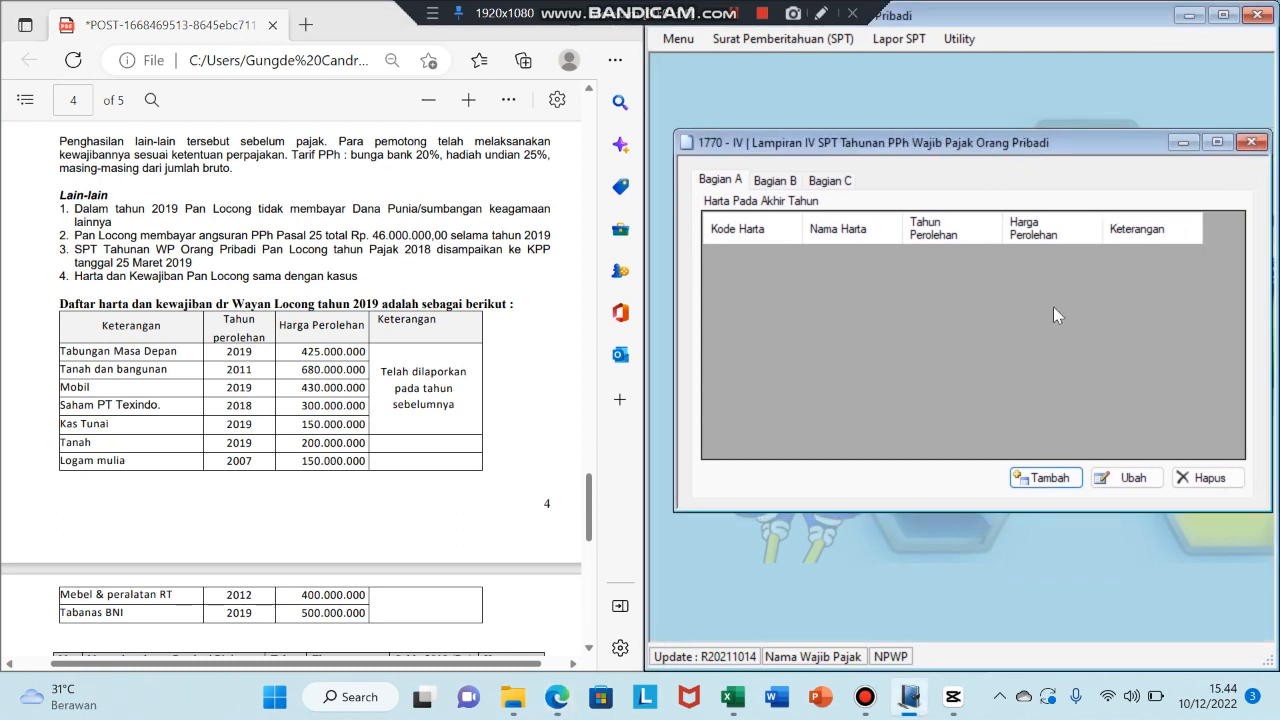
- Enter asset 012 - Tabungan named 'Tabungan Masa Depan', acquired 2019, cost 425.000.000
click(1020, 479)
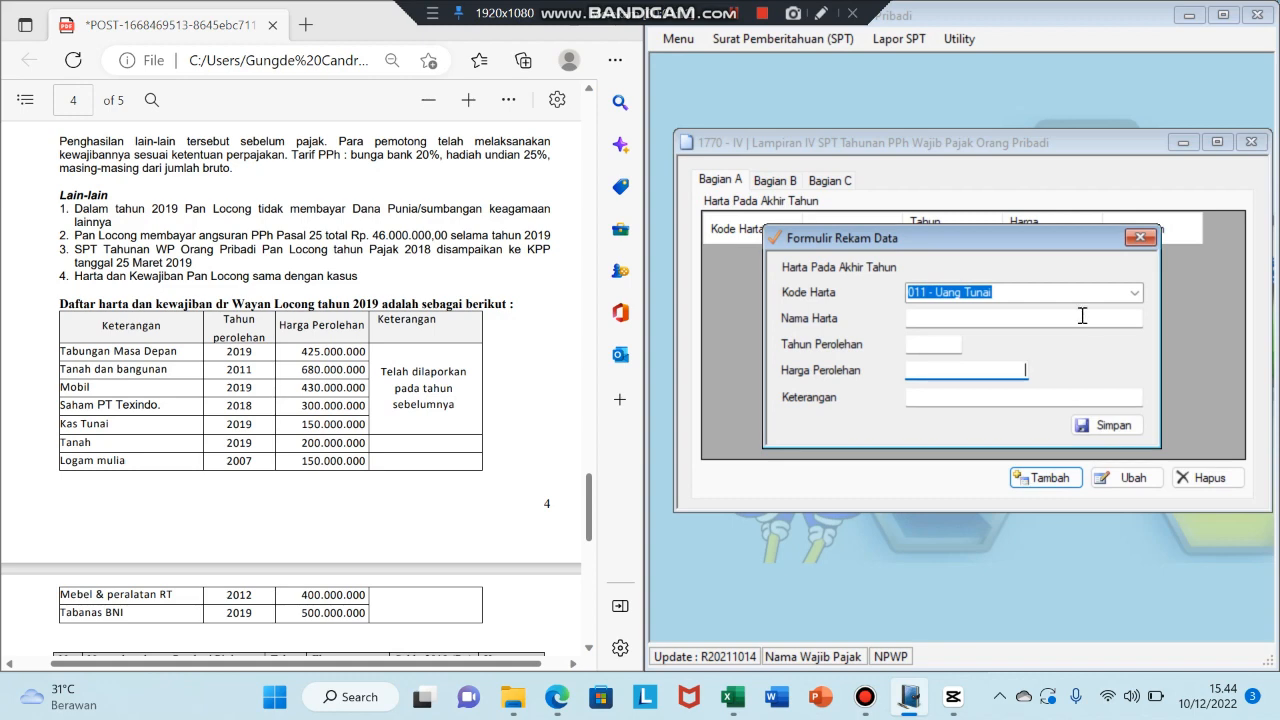
click(1135, 295)
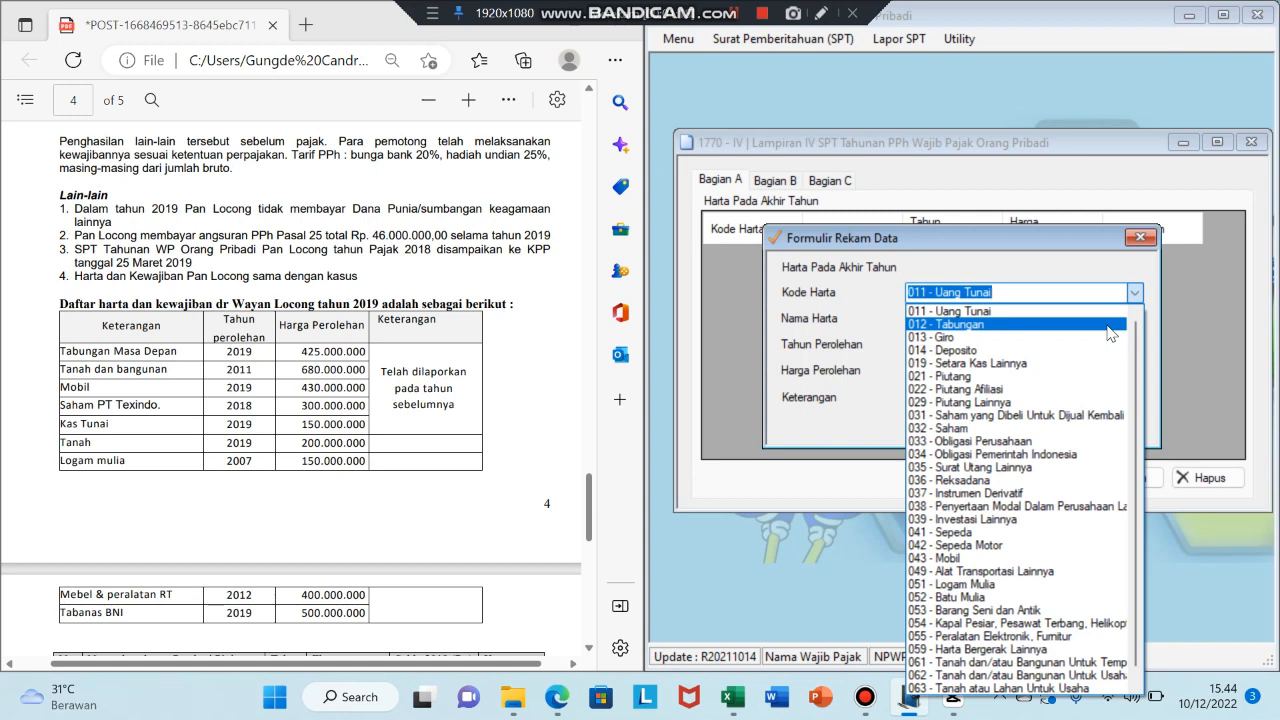
click(1108, 326)
click(985, 322)
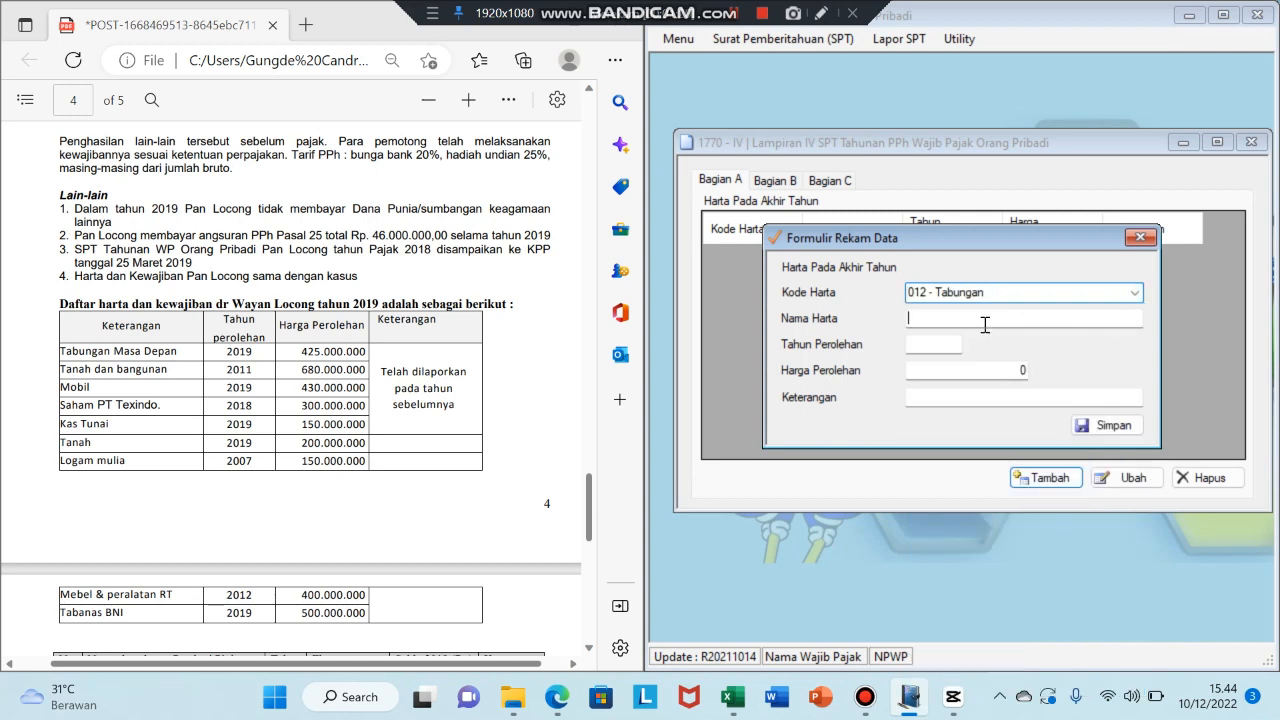
text(Tabun)
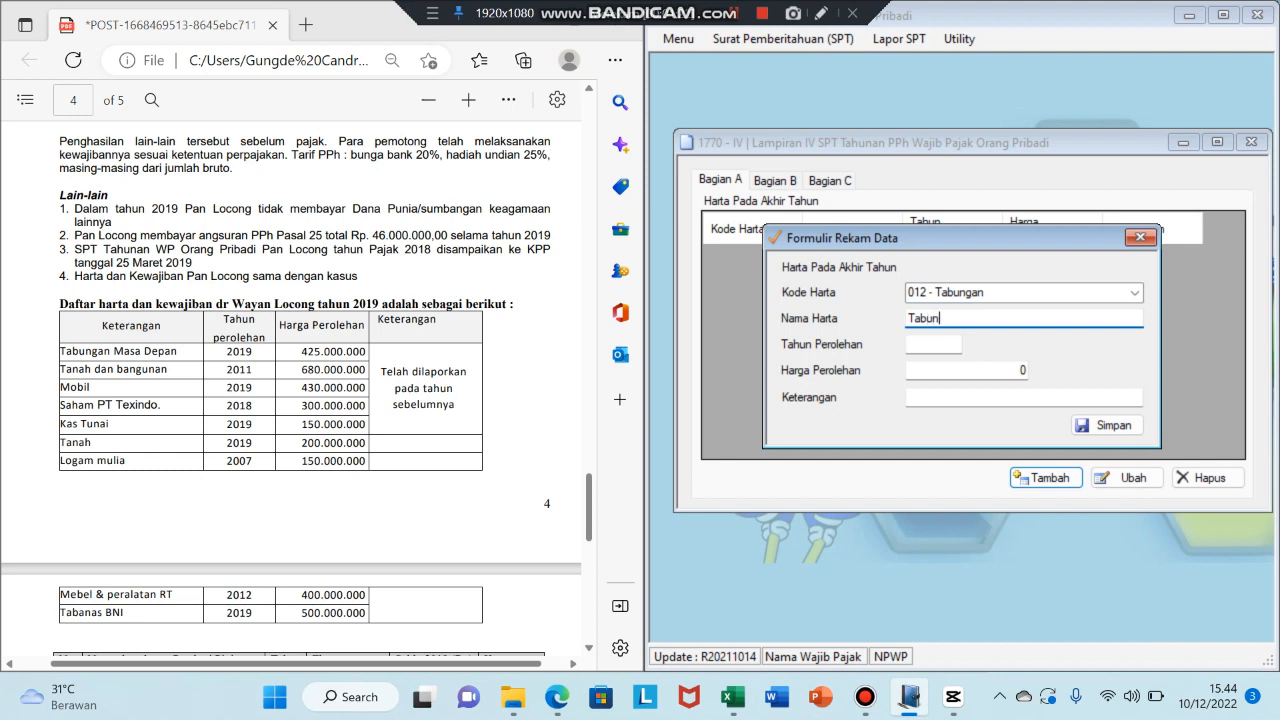
text(gan Masa Depan)
key(Tab)
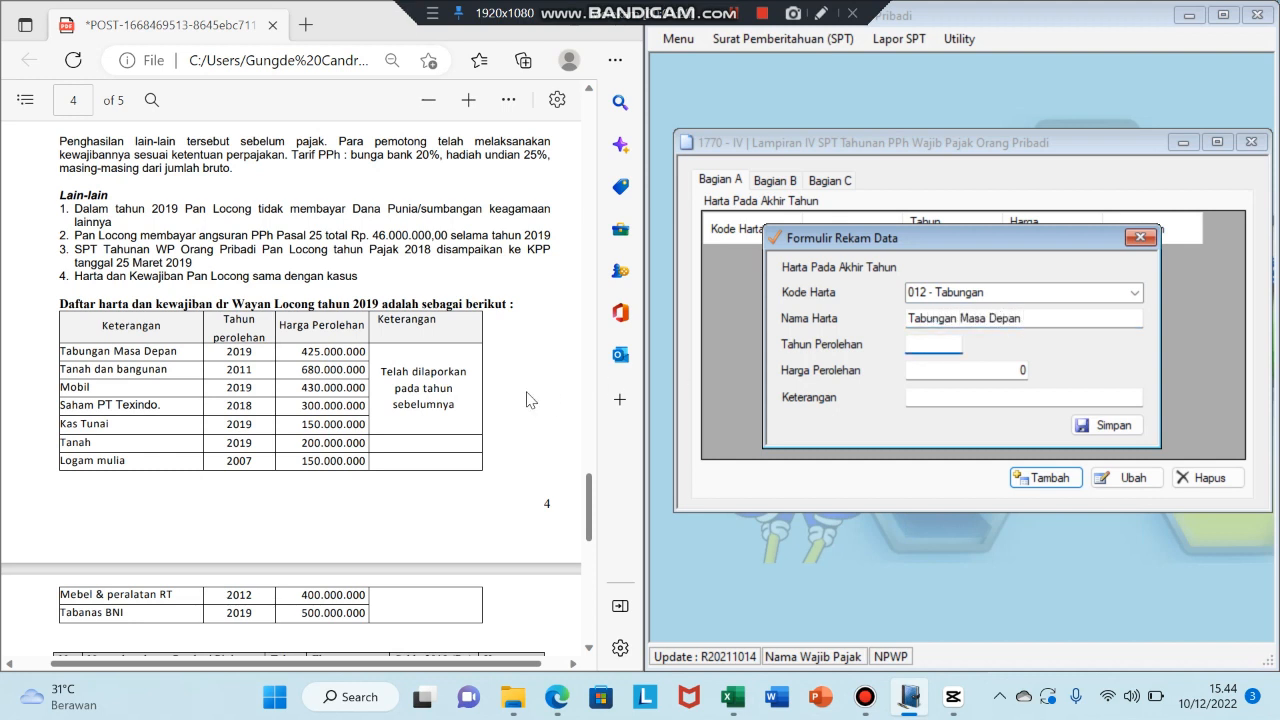
drag(222, 353, 272, 363)
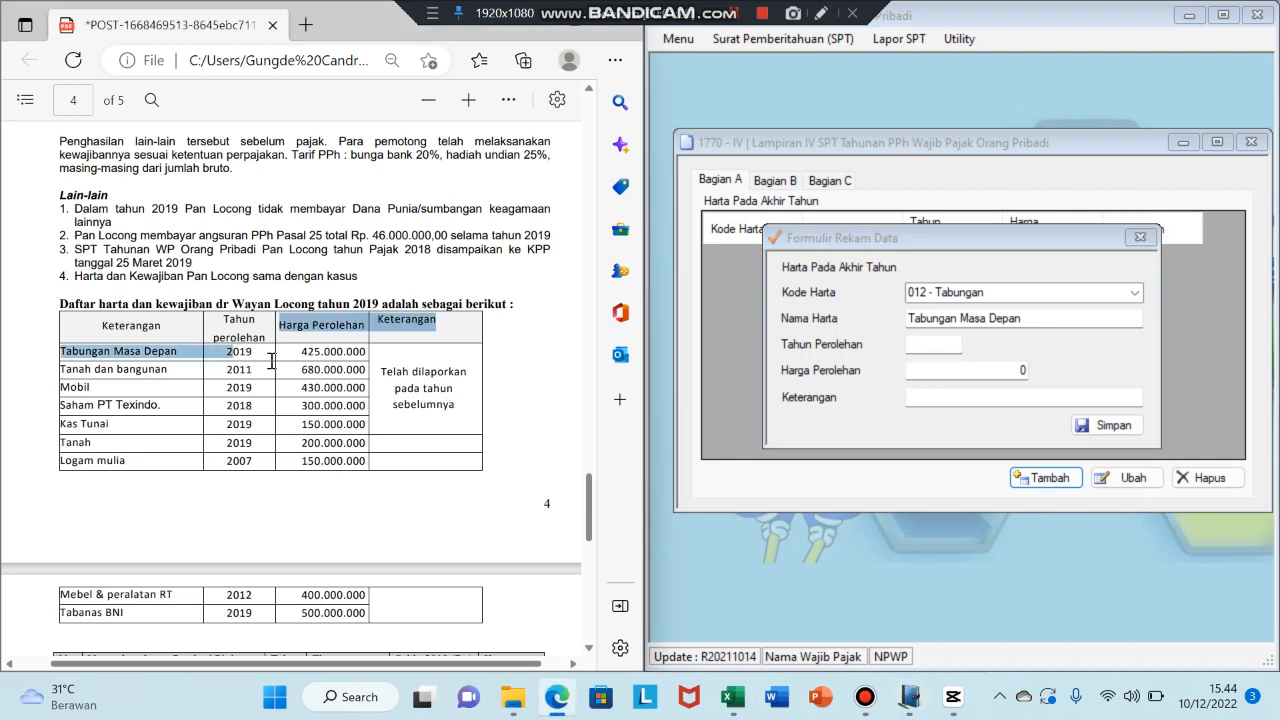
click(270, 368)
click(934, 346)
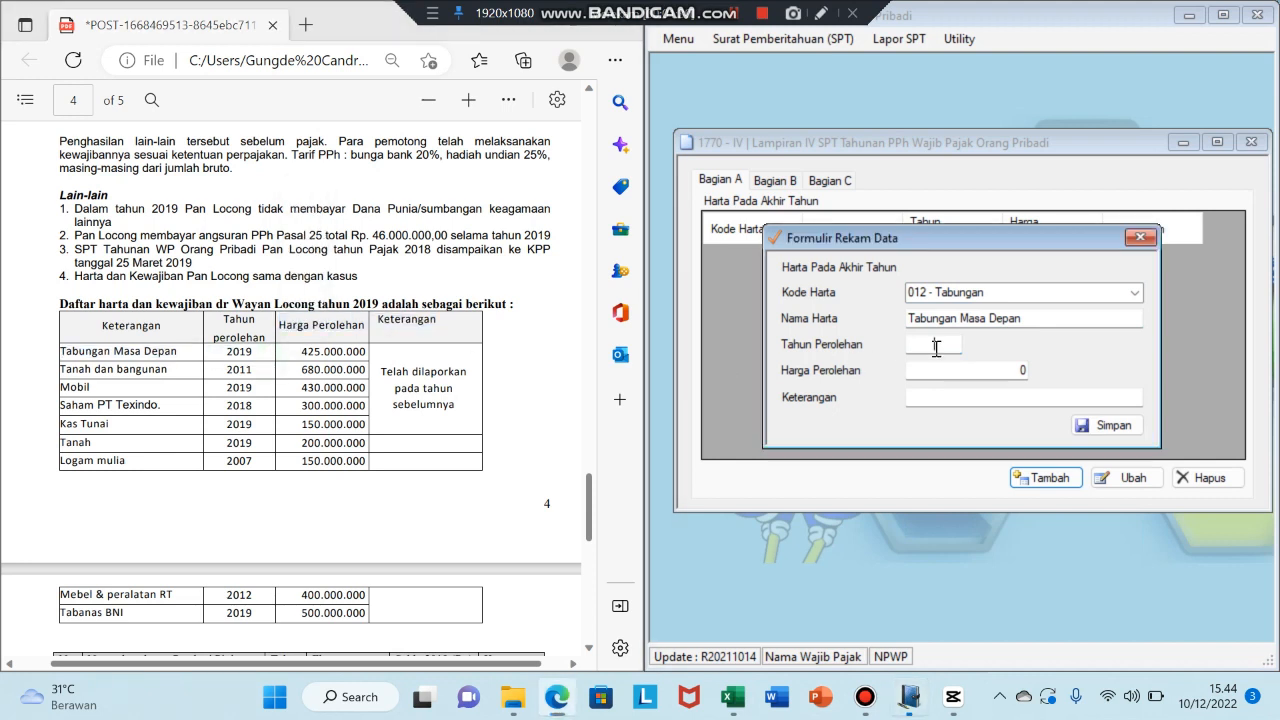
text(2019)
key(Tab)
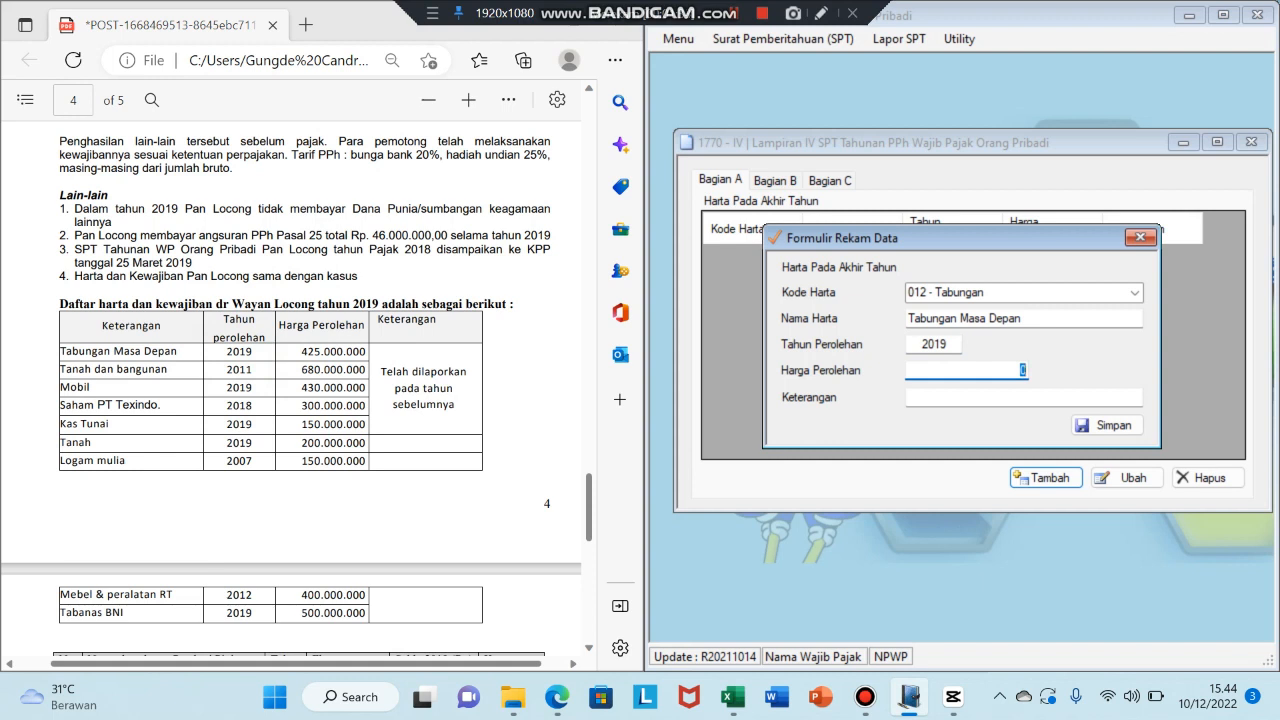
text(42500000)
key(Tab)
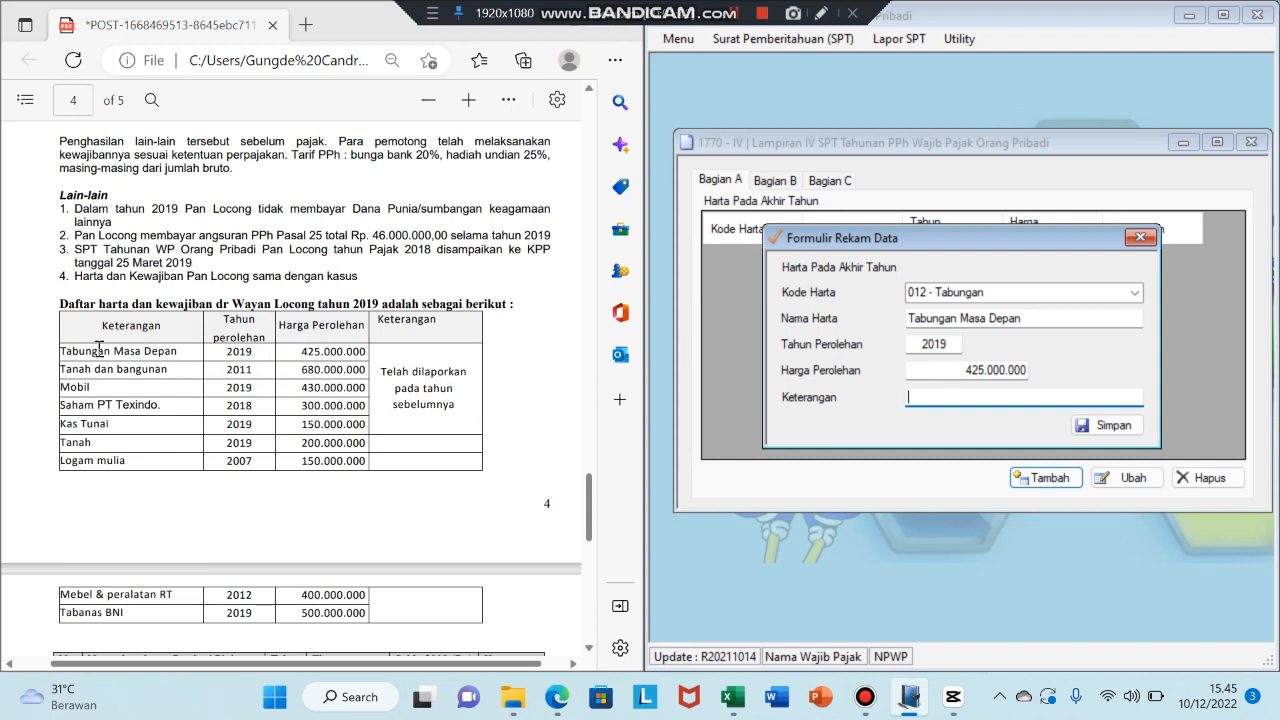
- Add remark 'Telah dilaporkan pada tahun sebelumnya' and save the asset entry
mouse_move(366, 370)
mouse_down()
mouse_move(466, 418)
mouse_move(412, 370)
mouse_move(383, 370)
mouse_up()
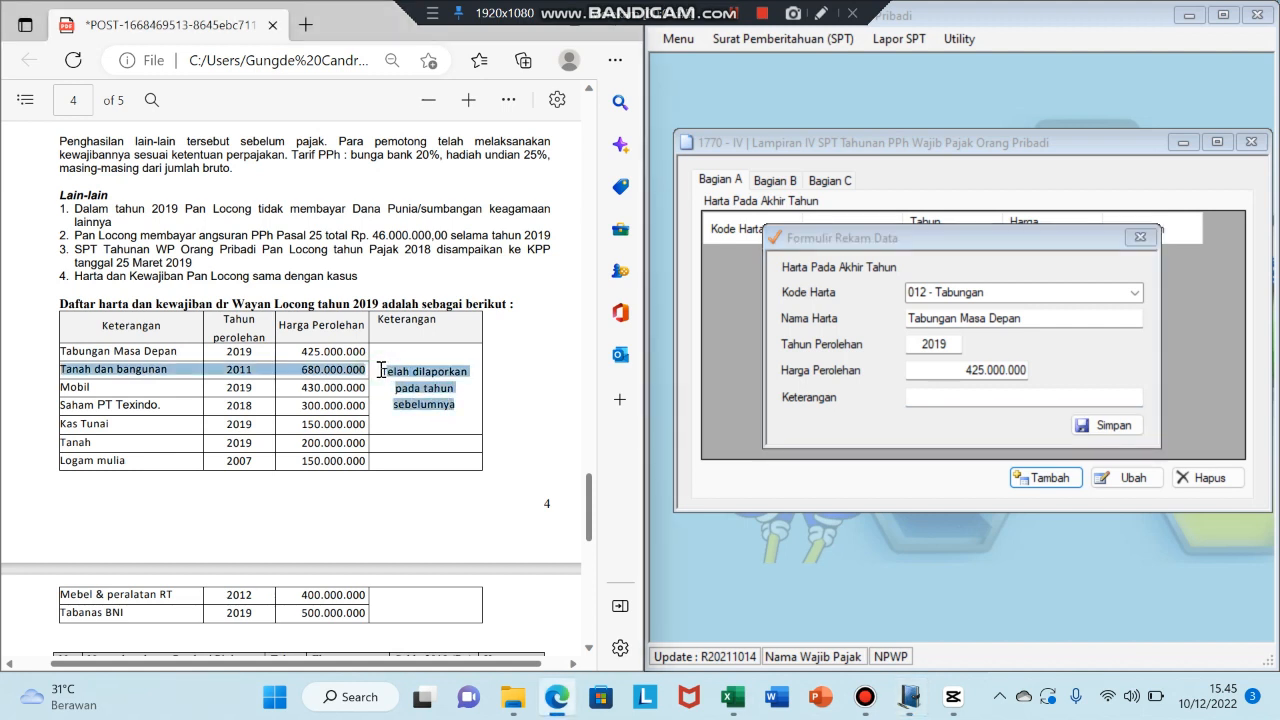
click(958, 401)
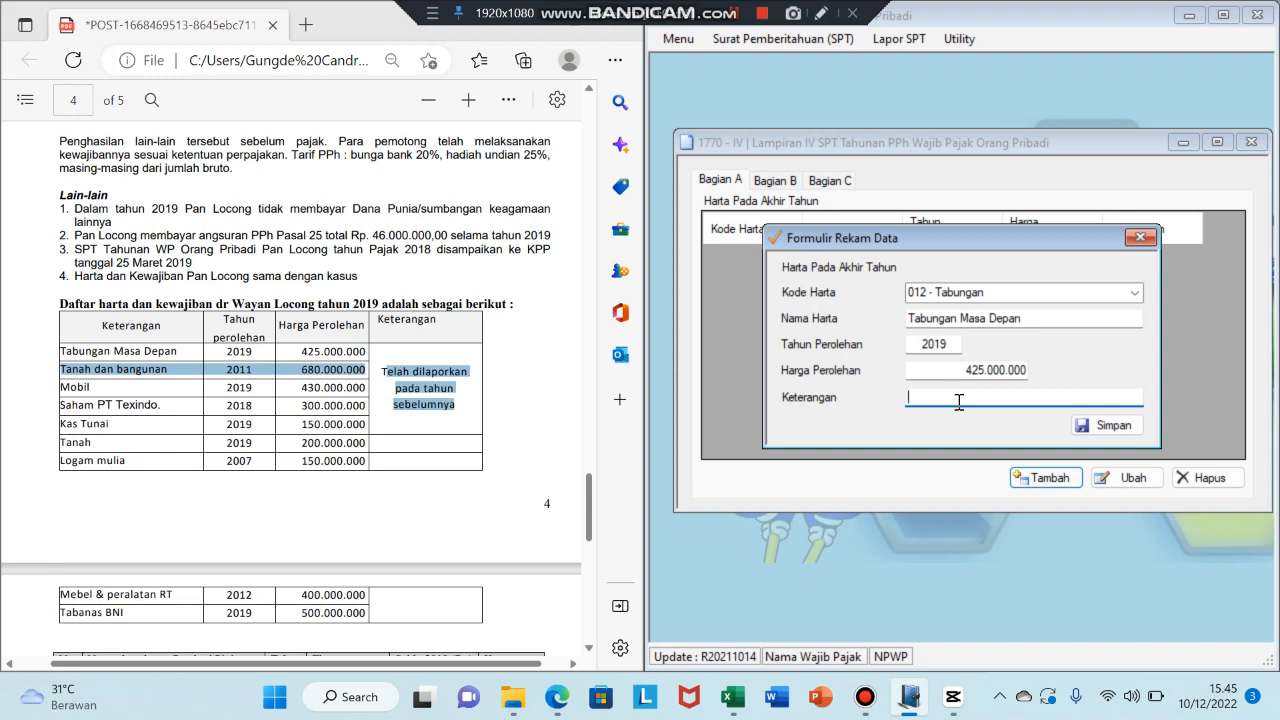
text(Telah dilaporkan pada tahun sebelum)
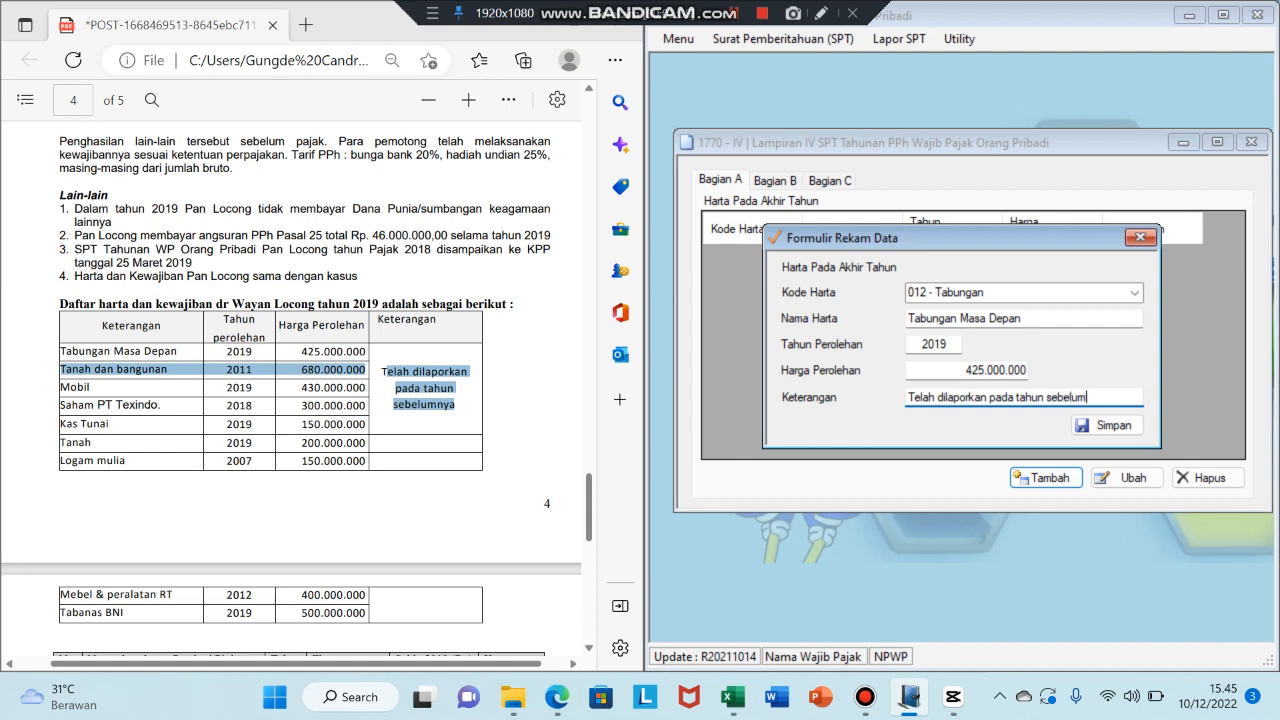
text(nya)
click(1103, 428)
click(1104, 427)
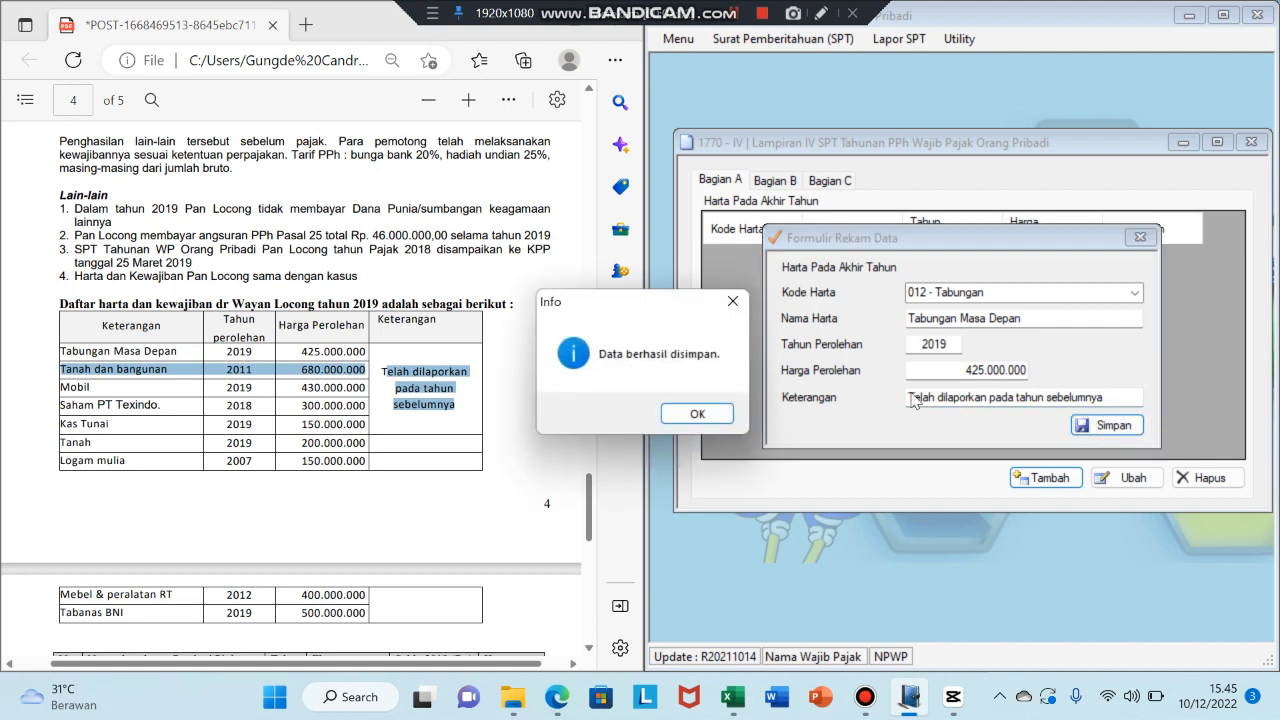
click(697, 412)
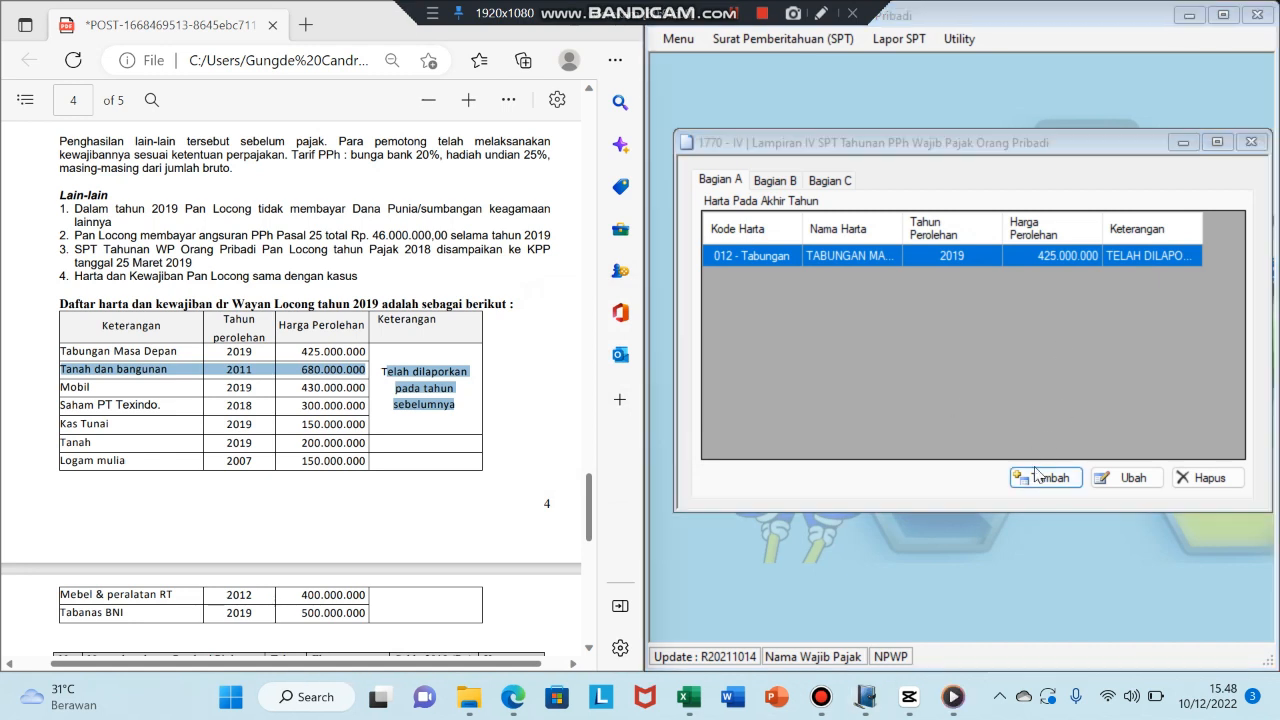
- Add code 061 asset 'Tanah dan Bangunan', 2011, 680.000.000, previously reported
click(1045, 477)
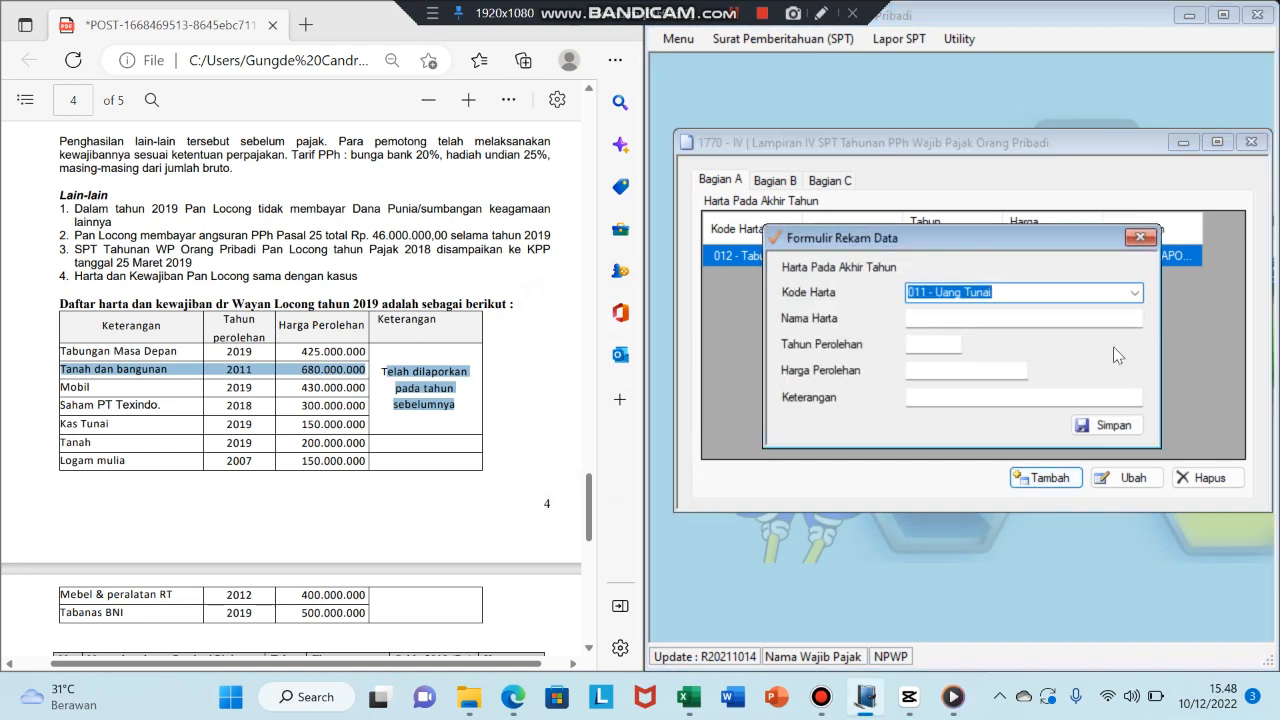
click(1135, 293)
click(1000, 662)
click(927, 327)
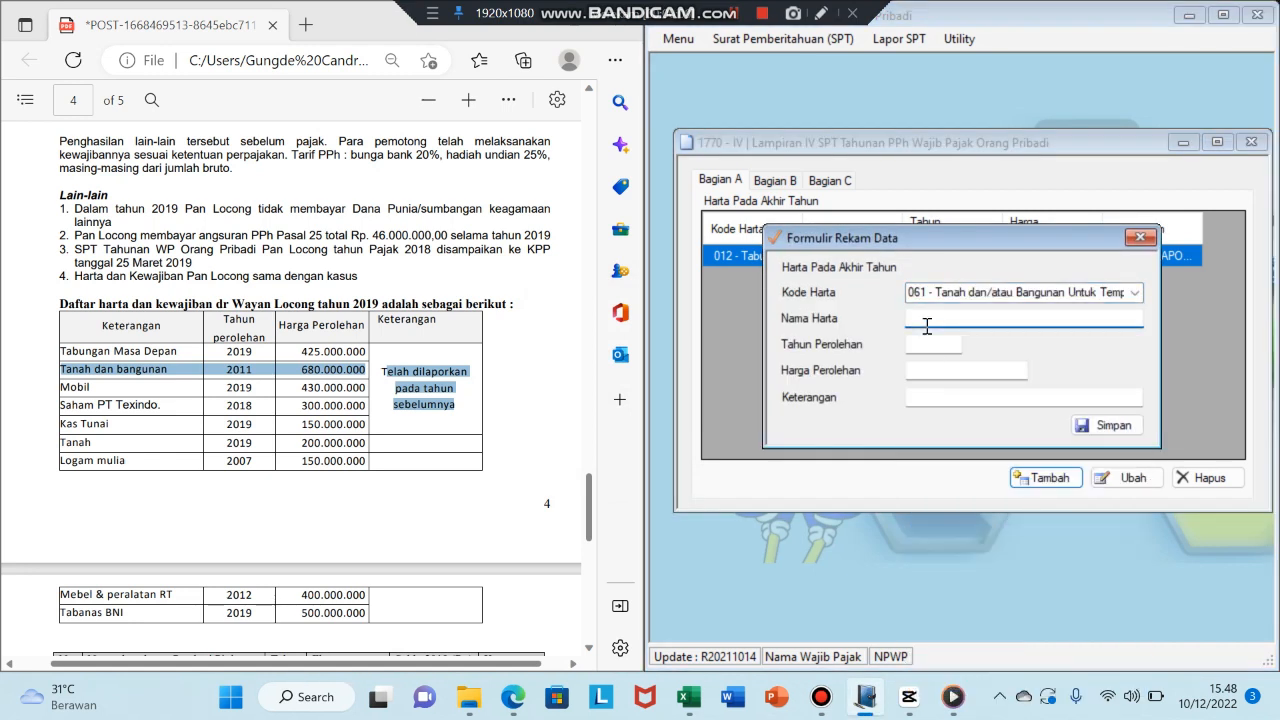
text(Tanah dan Bangunan)
key(Tab)
text(2011)
key(Tab)
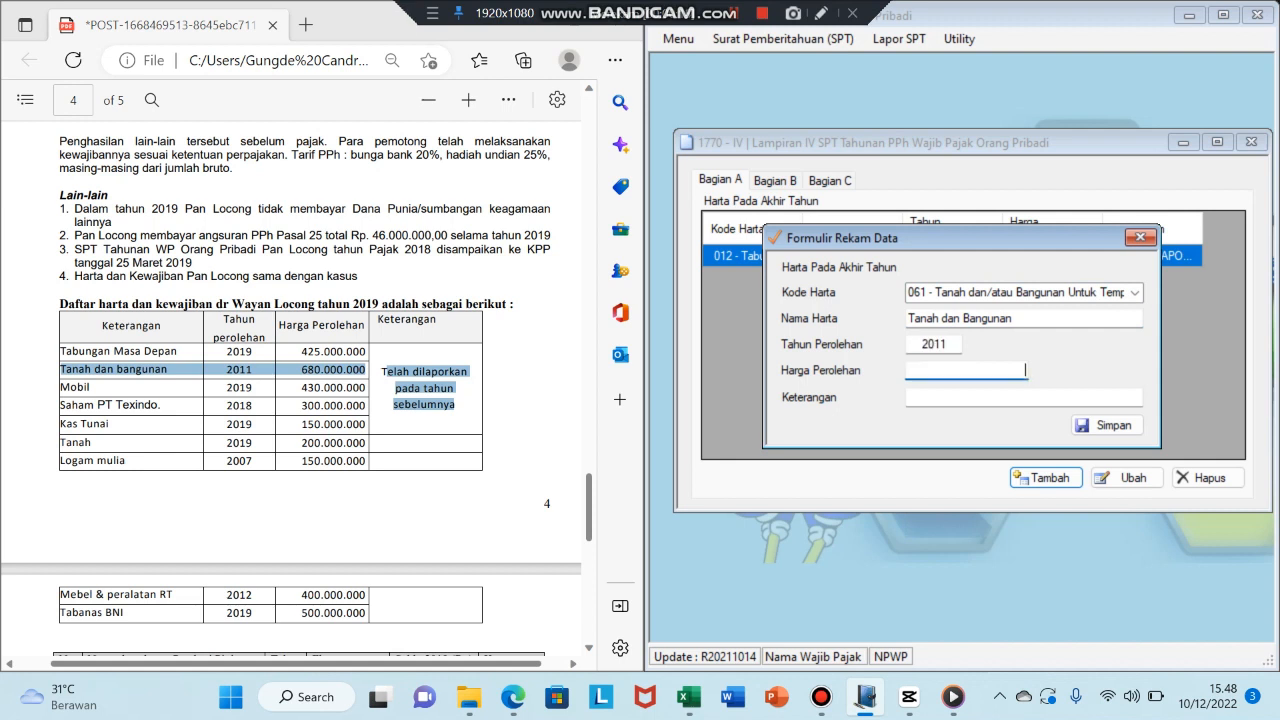
text(680.000.000)
key(Tab)
text(Telah dilapor)
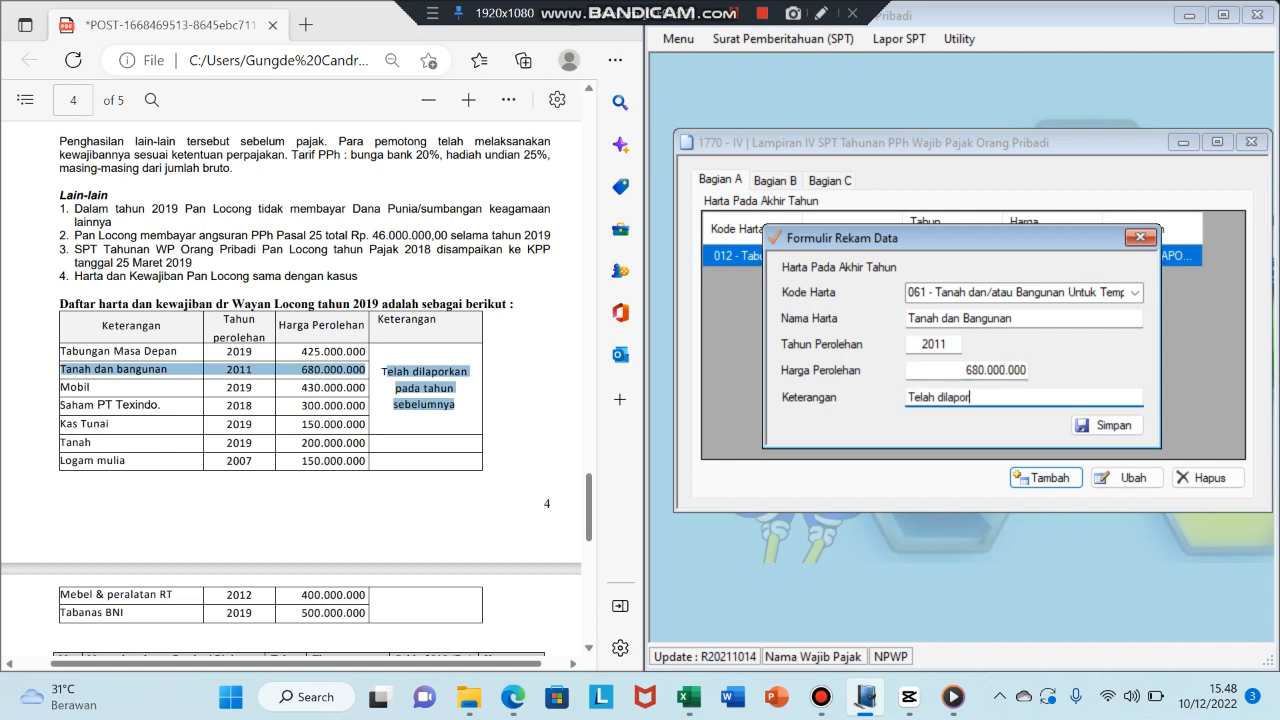
text(kan pada tahun sebelumnya)
key(Tab)
key(Return)
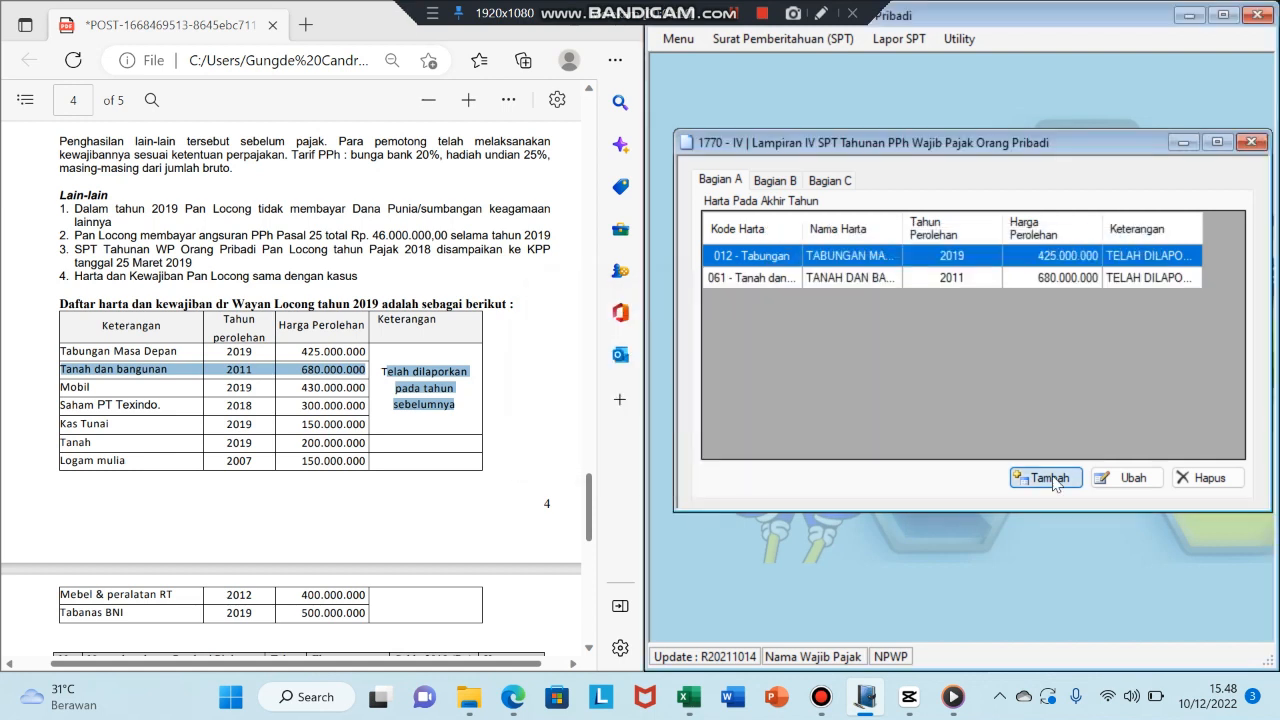
- Add code 043 asset 'Mobil', 2019, 430.000.000, previously reported
click(1054, 480)
click(508, 385)
click(1134, 292)
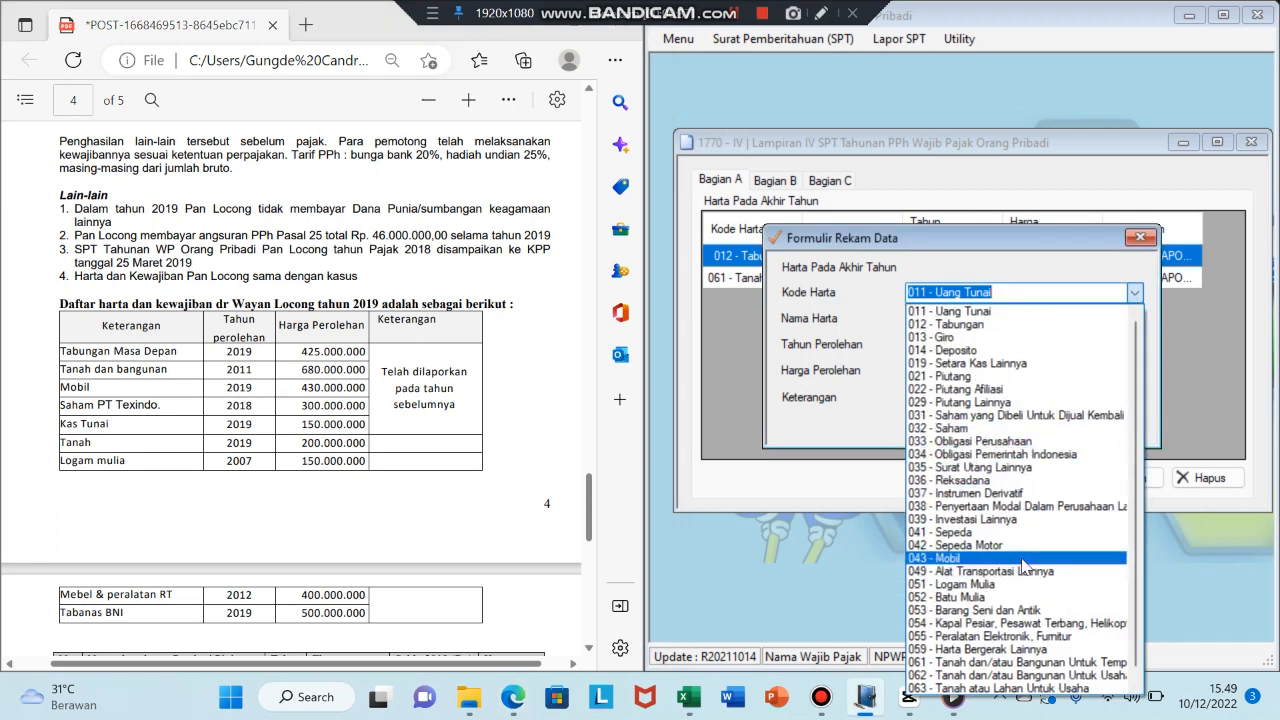
click(1024, 558)
text(Mobil)
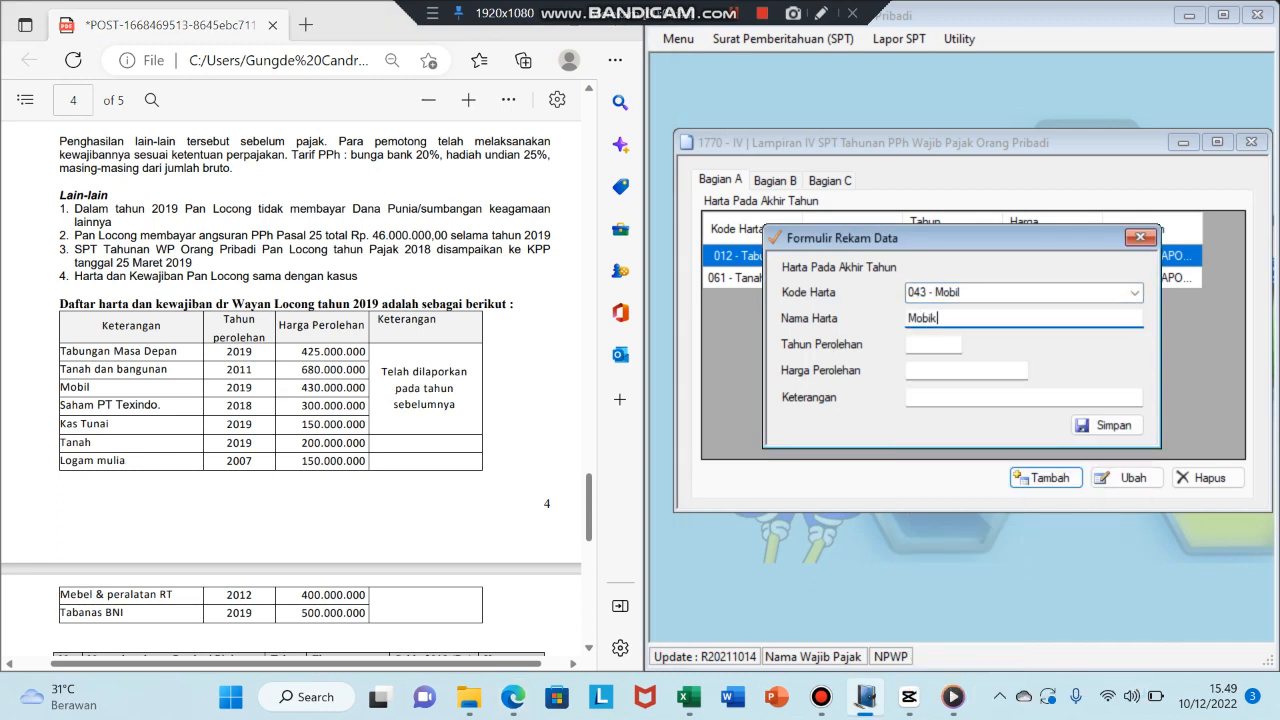
key(Tab)
text(2019)
key(Tab)
text(430000000)
key(Tab)
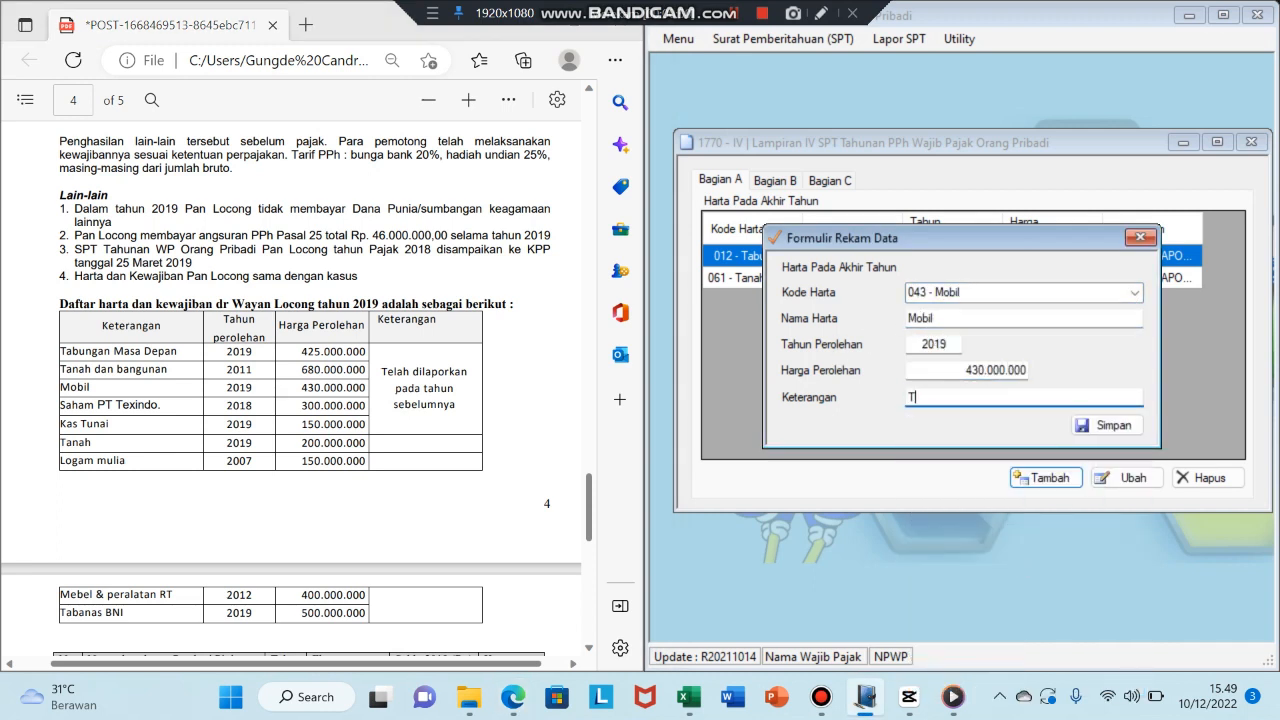
text(Telah dilaporkan pada tahun sebelumnya)
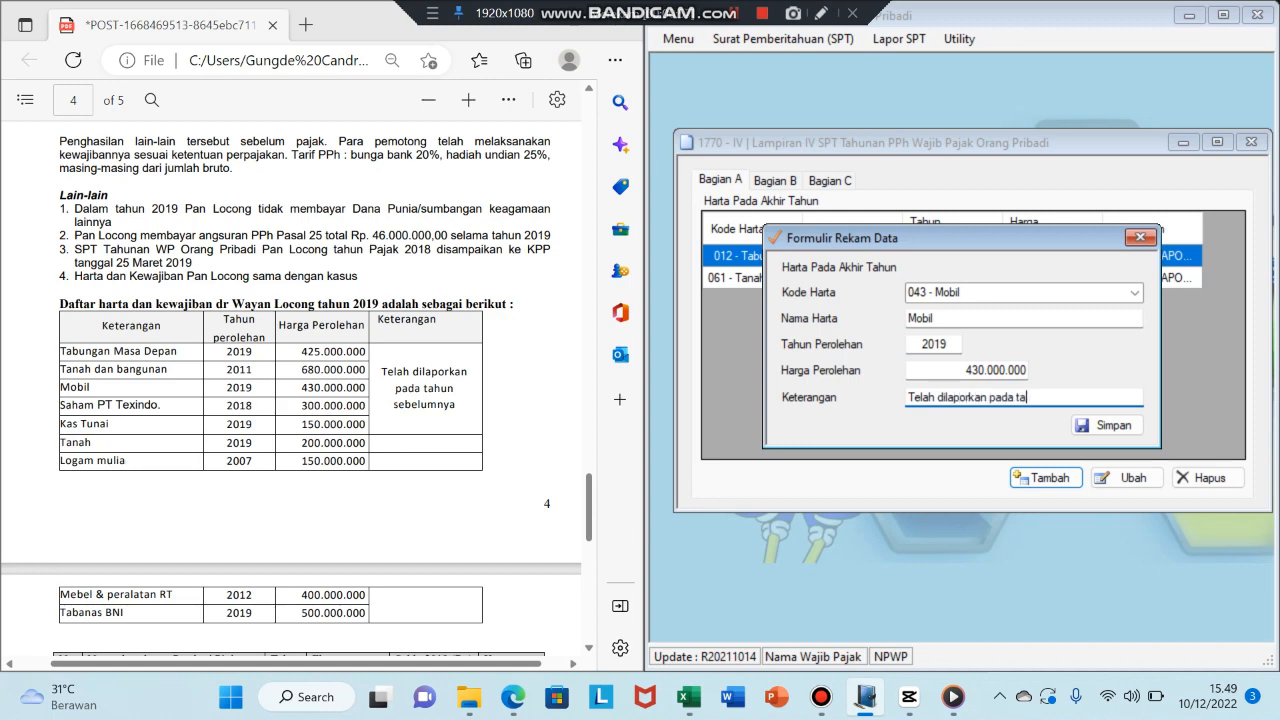
key(Tab)
key(Return)
key(Return)
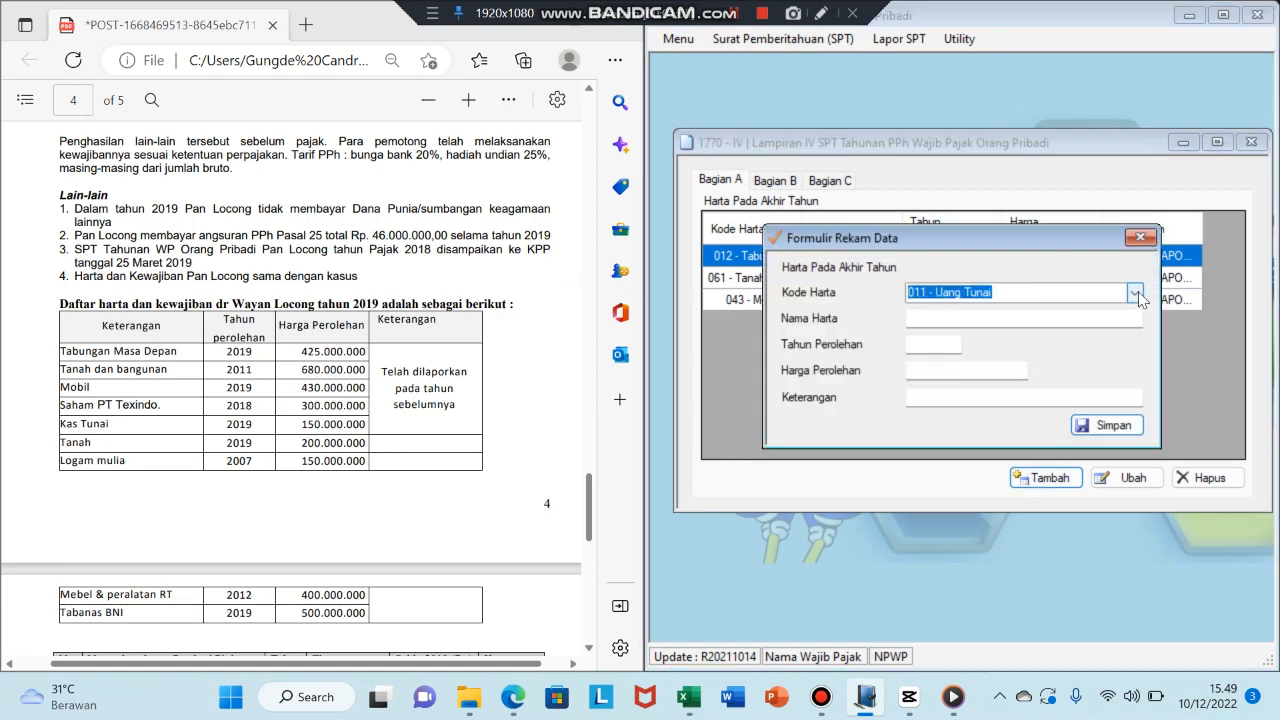
- Add code 032 asset 'Saham PT Texindo', 2018, 300.000.000, previously reported
click(1135, 293)
click(960, 428)
click(1070, 318)
text(Saham P)
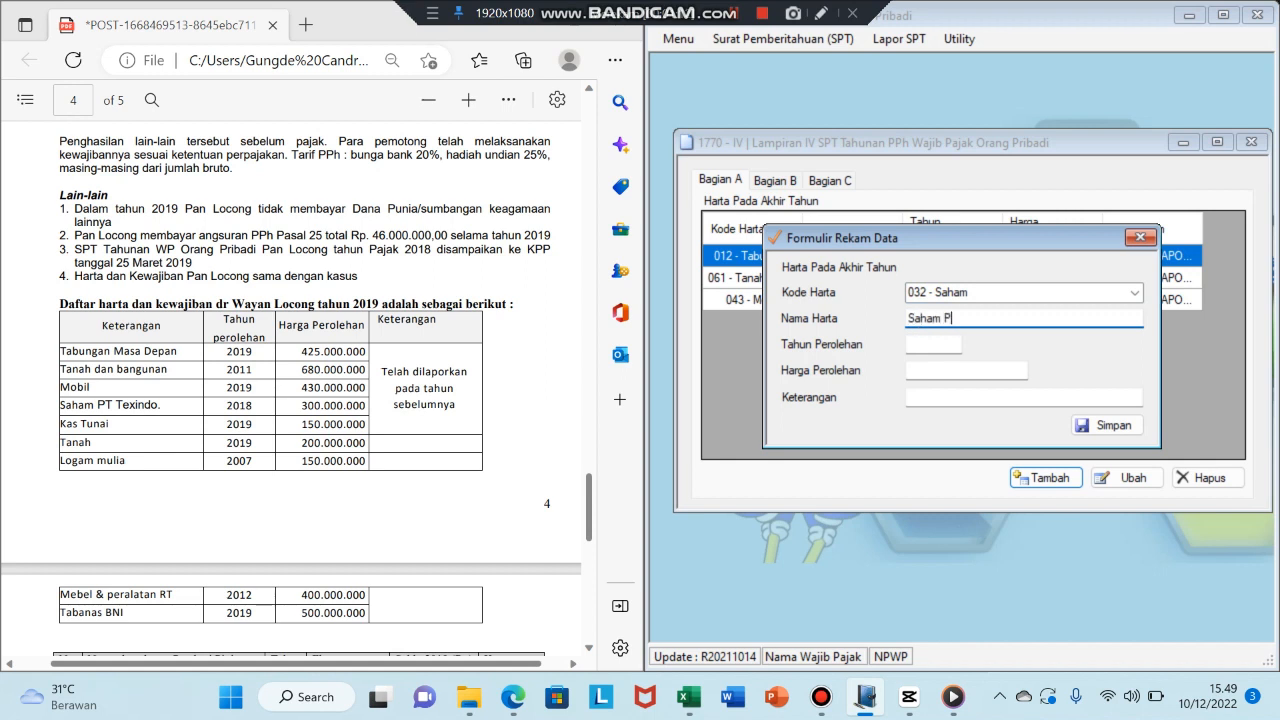
text(T Texindo)
key(Tab)
text(2018)
key(Tab)
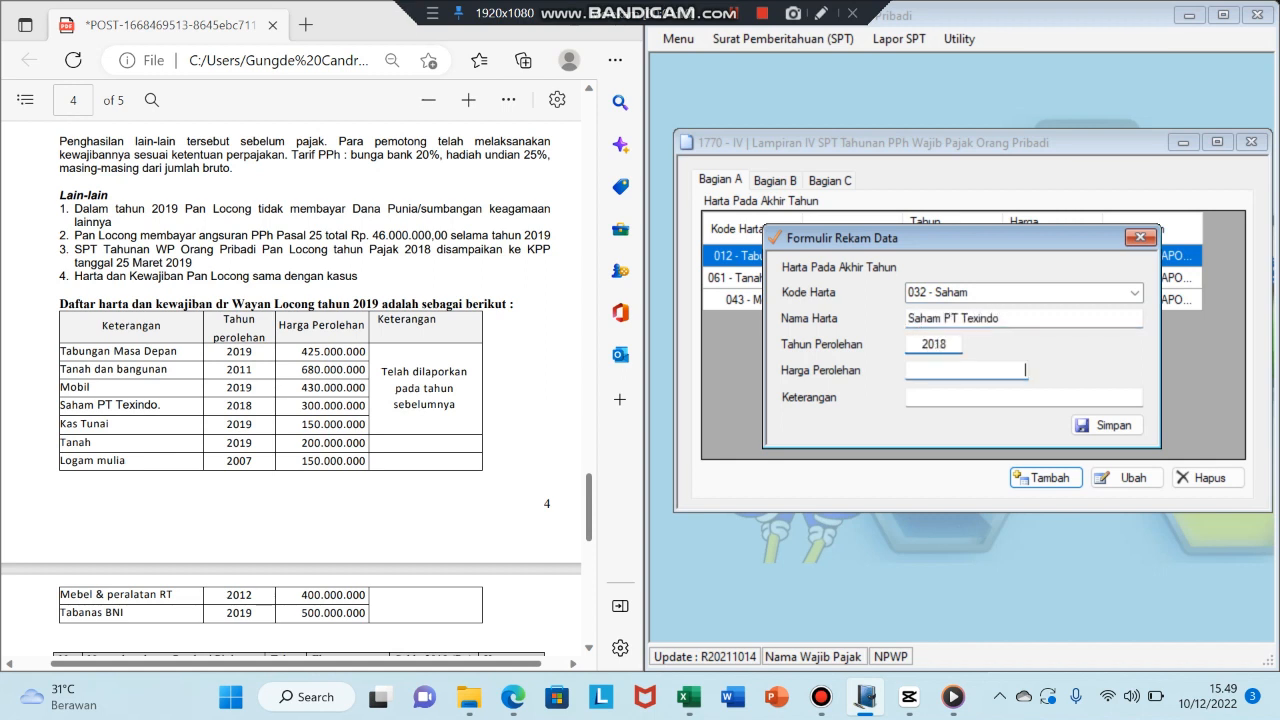
text(300000000)
key(Tab)
text(Telah dila)
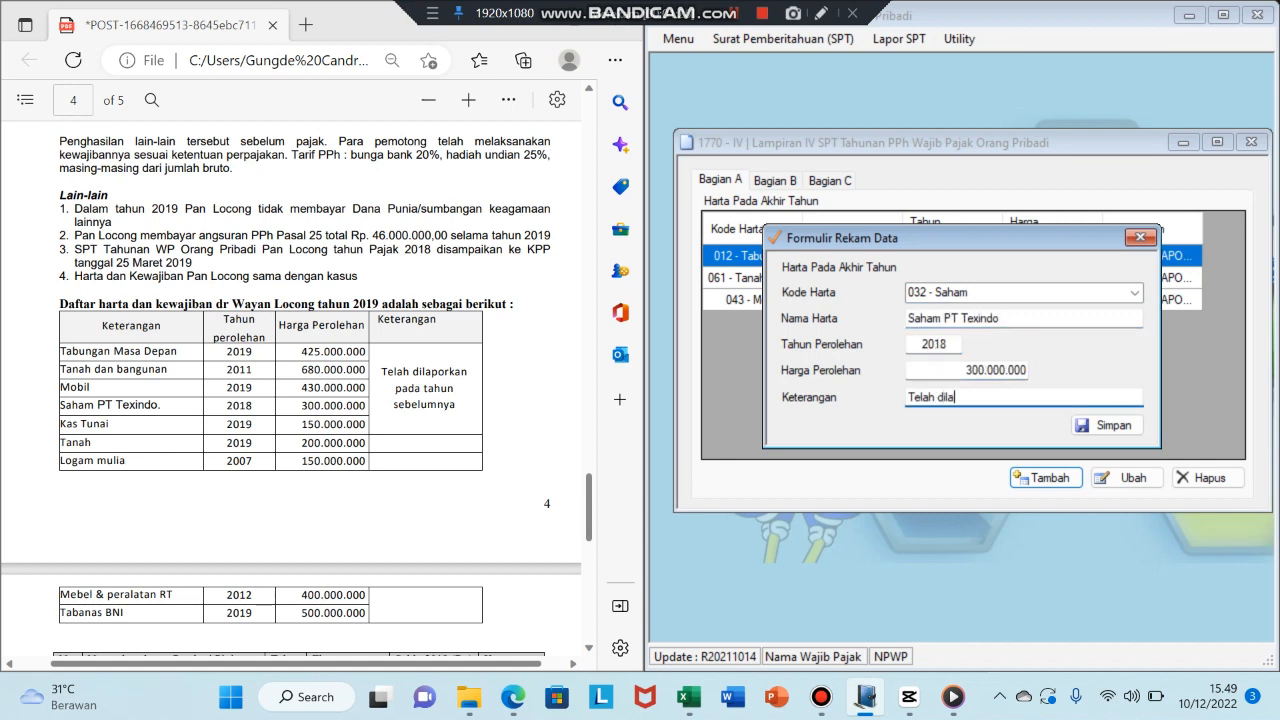
text(porkan pada tahun sebelumnya)
click(1106, 425)
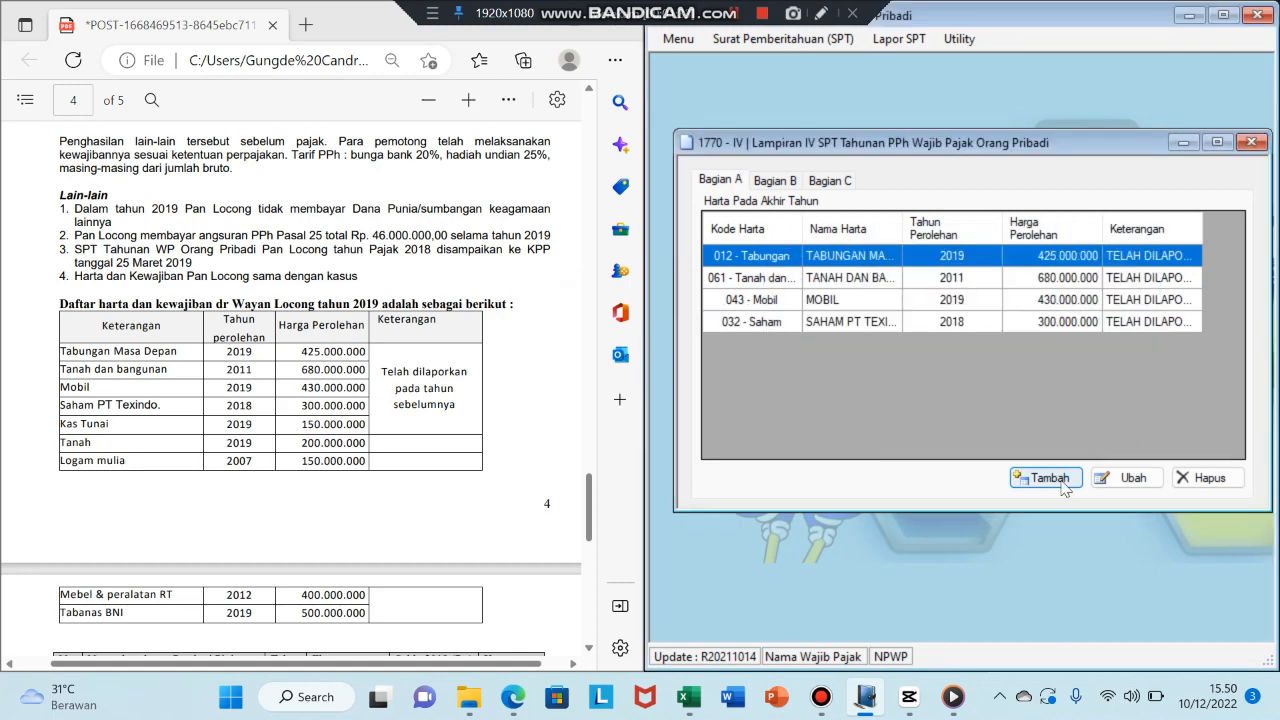
- Add Kas Tunai, 2019, 150.000.000, with remark 'dilaporkan pada tahun sebelumnya'
click(1046, 477)
drag(62, 369, 407, 437)
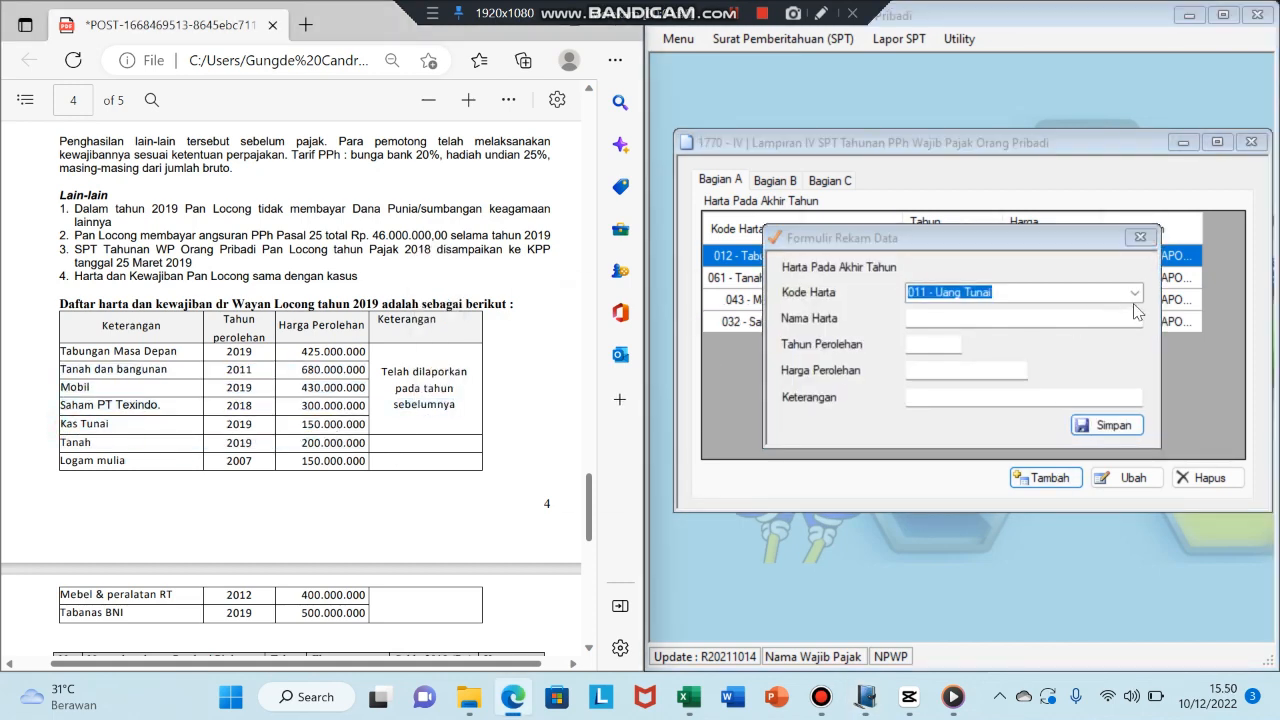
click(1135, 292)
click(965, 318)
text(Kas Tunia)
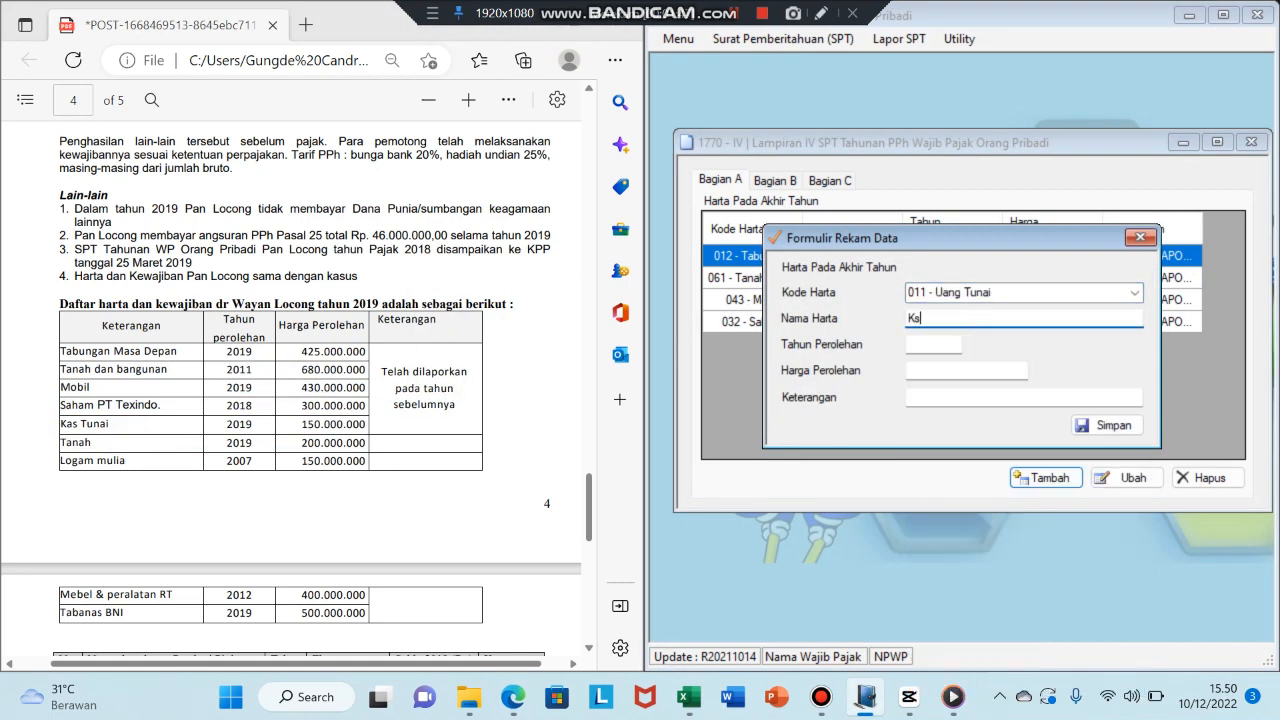
key(Tab)
click(963, 320)
key(BackSpace)
key(BackSpace)
text(ai)
key(Tab)
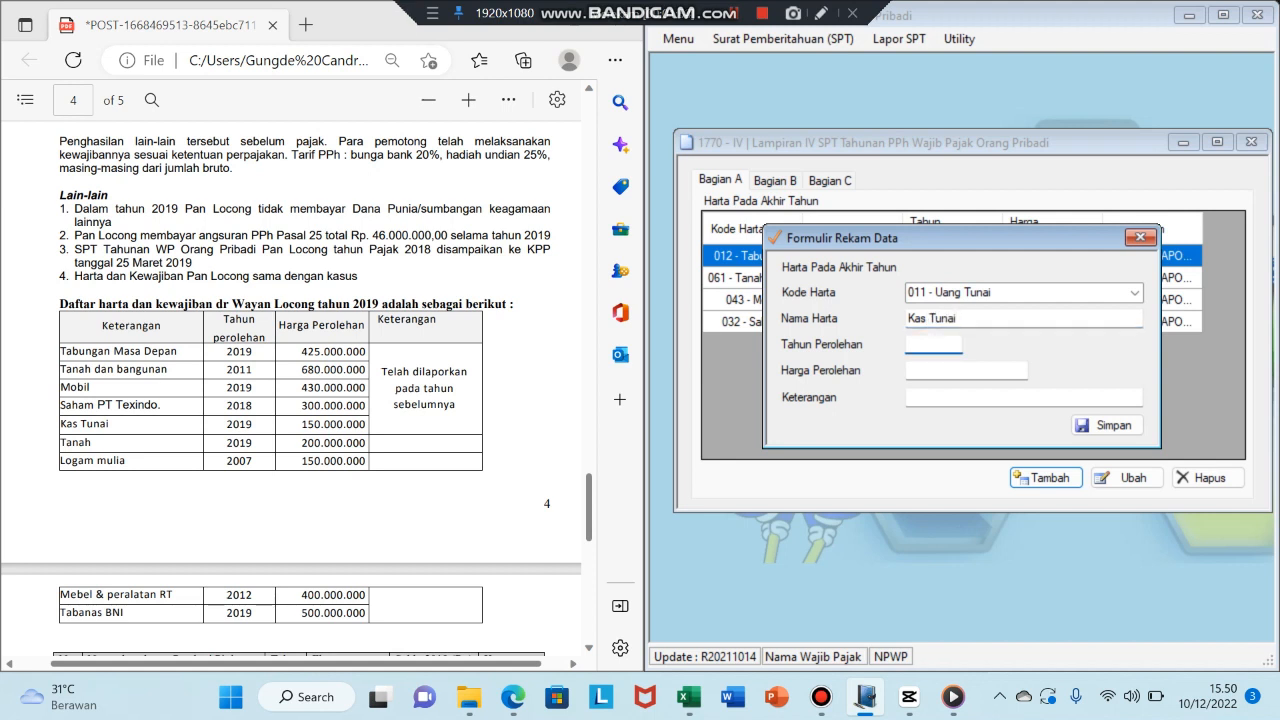
text(2019)
click(1025, 370)
text(150000000)
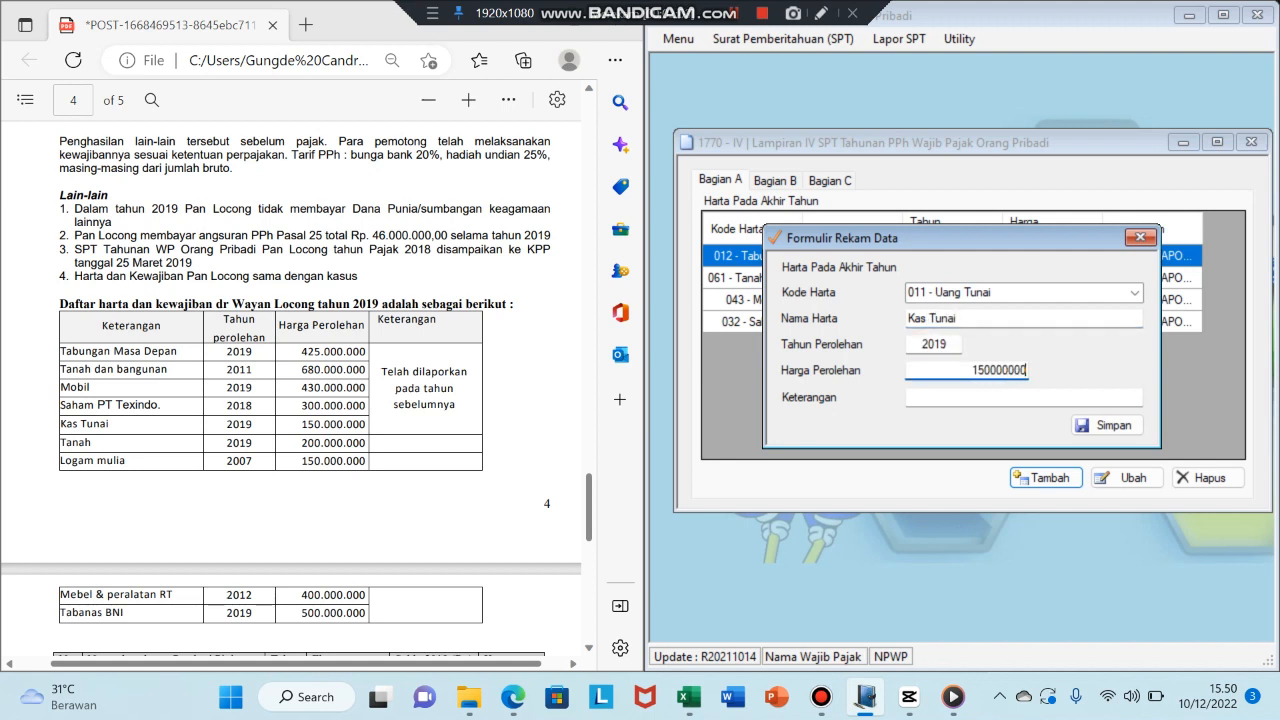
key(Tab)
text(dilaporkan pada tahun sebelumnya)
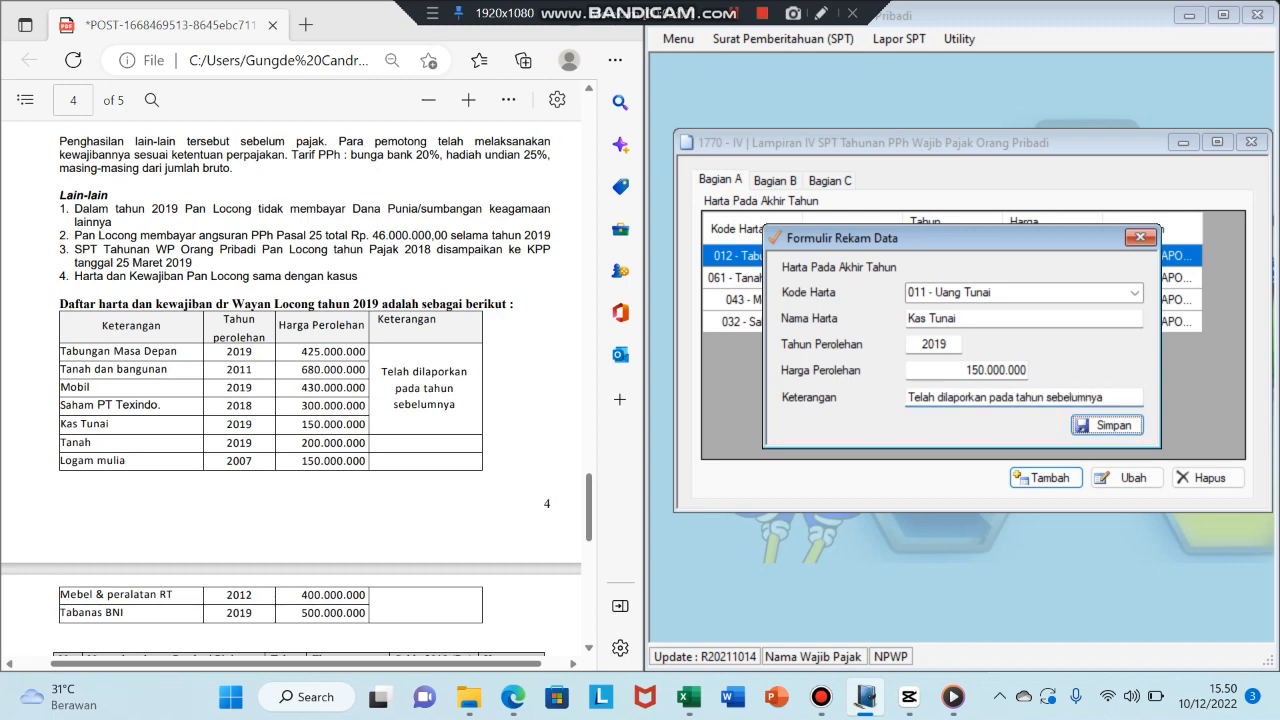
click(1106, 425)
- Add the land asset Tanah, acquired 2019, worth 20.000.000
click(1040, 478)
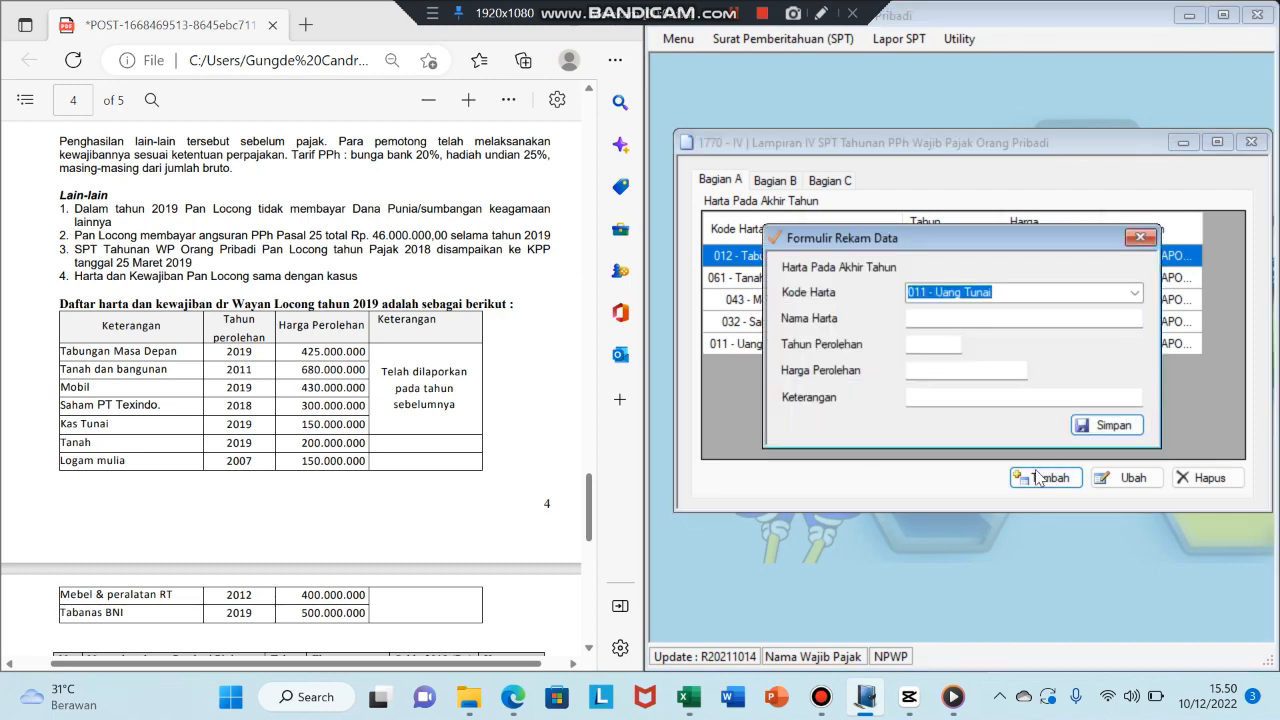
click(1134, 295)
click(1010, 652)
click(941, 319)
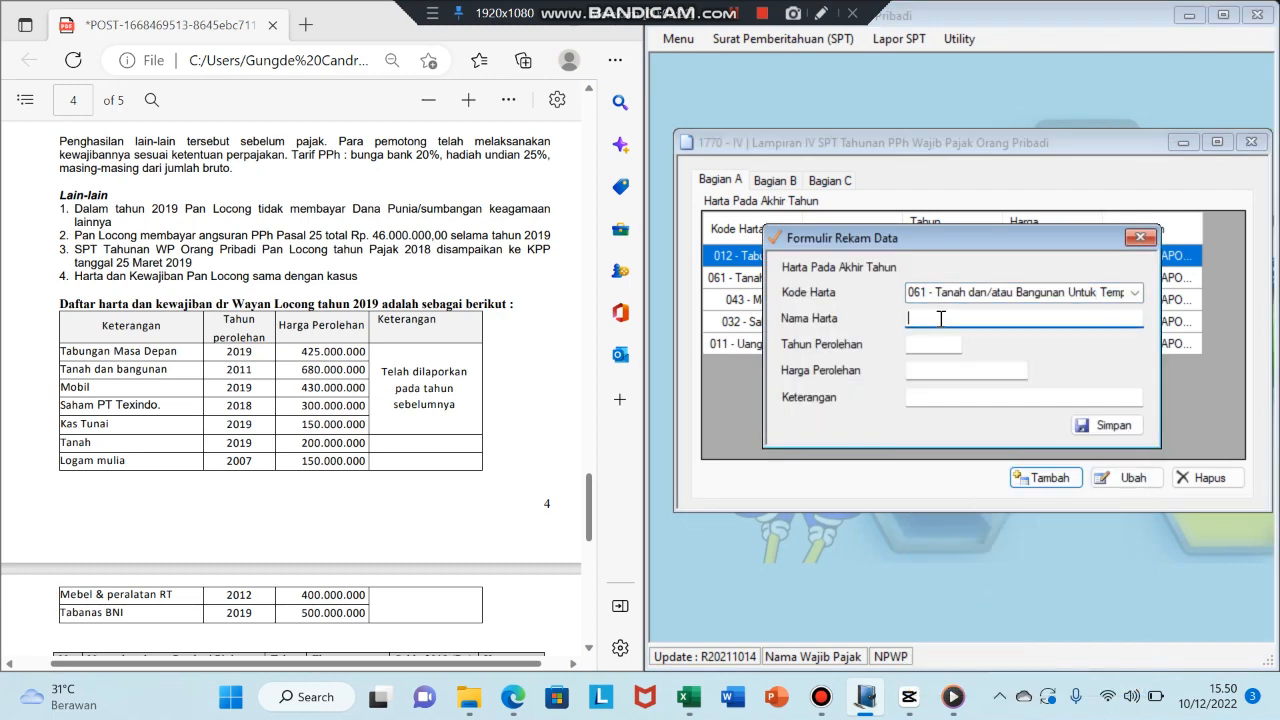
text(Tanah)
key(Tab)
text(2019)
key(Tab)
text(20000000)
key(Tab)
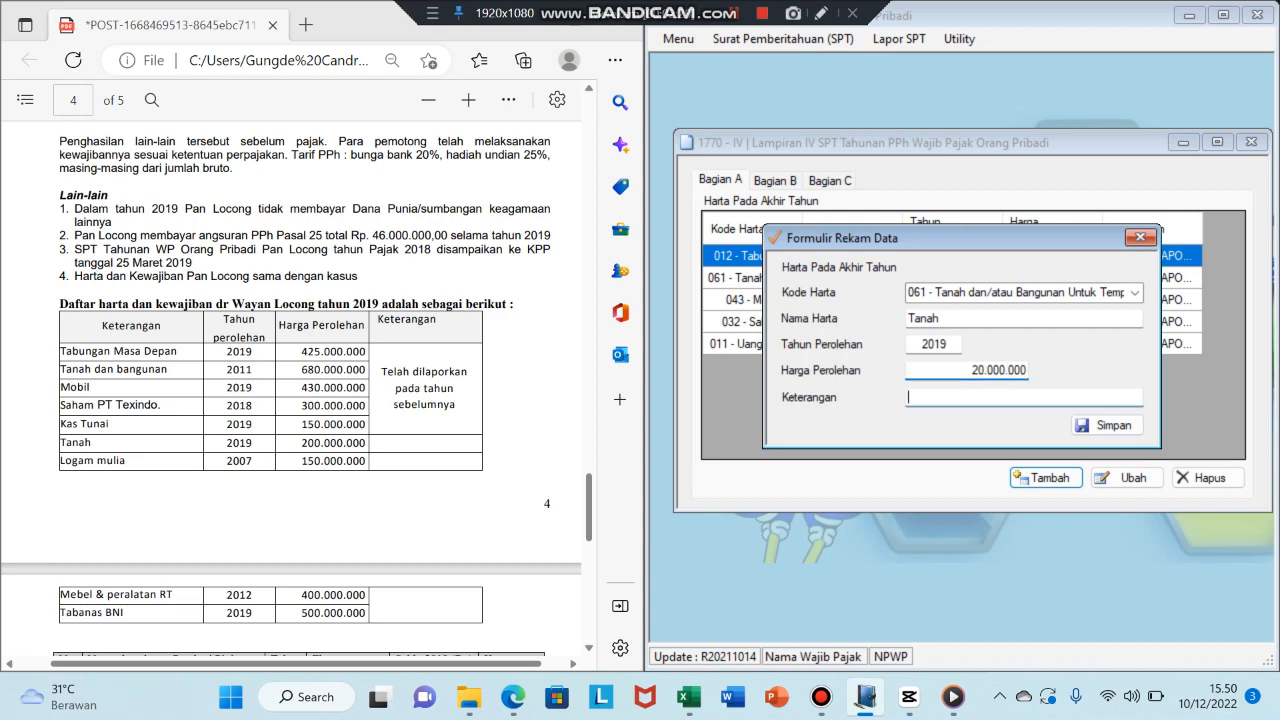
click(1107, 425)
- Add the precious-metals asset Logam Mulia, acquired 2007, worth 150.000.000
click(1048, 478)
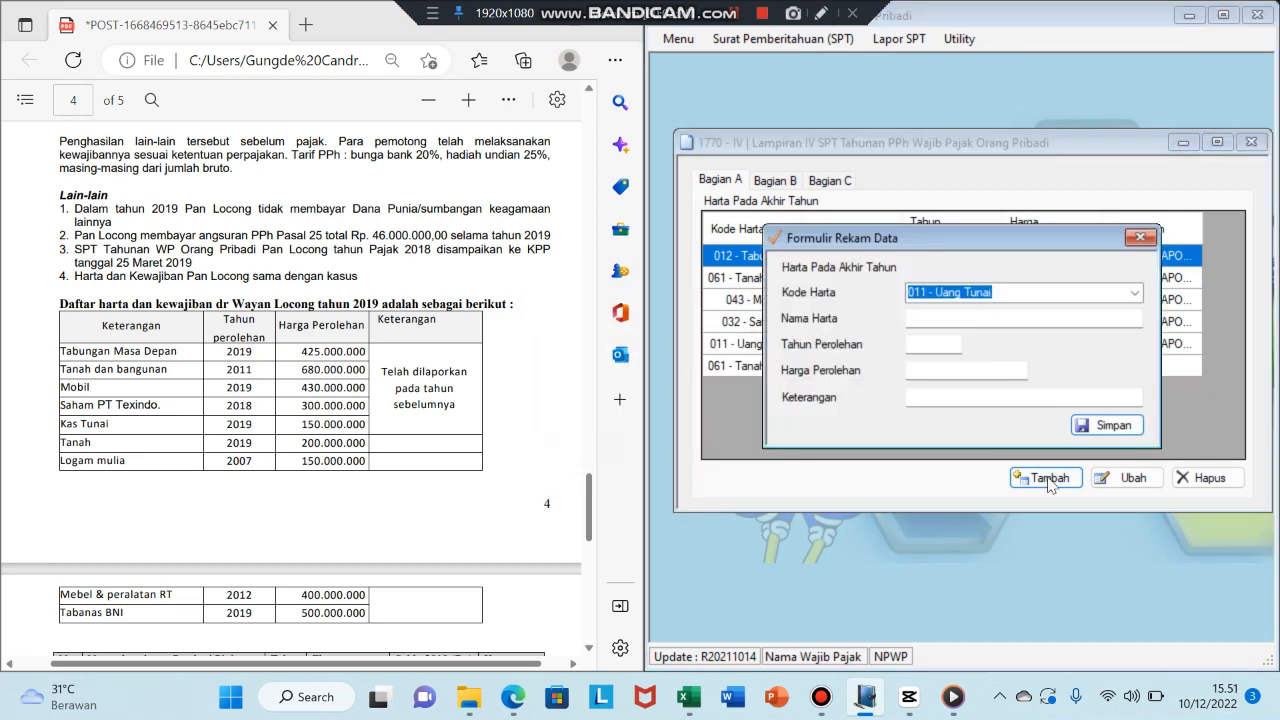
click(1134, 292)
click(1000, 583)
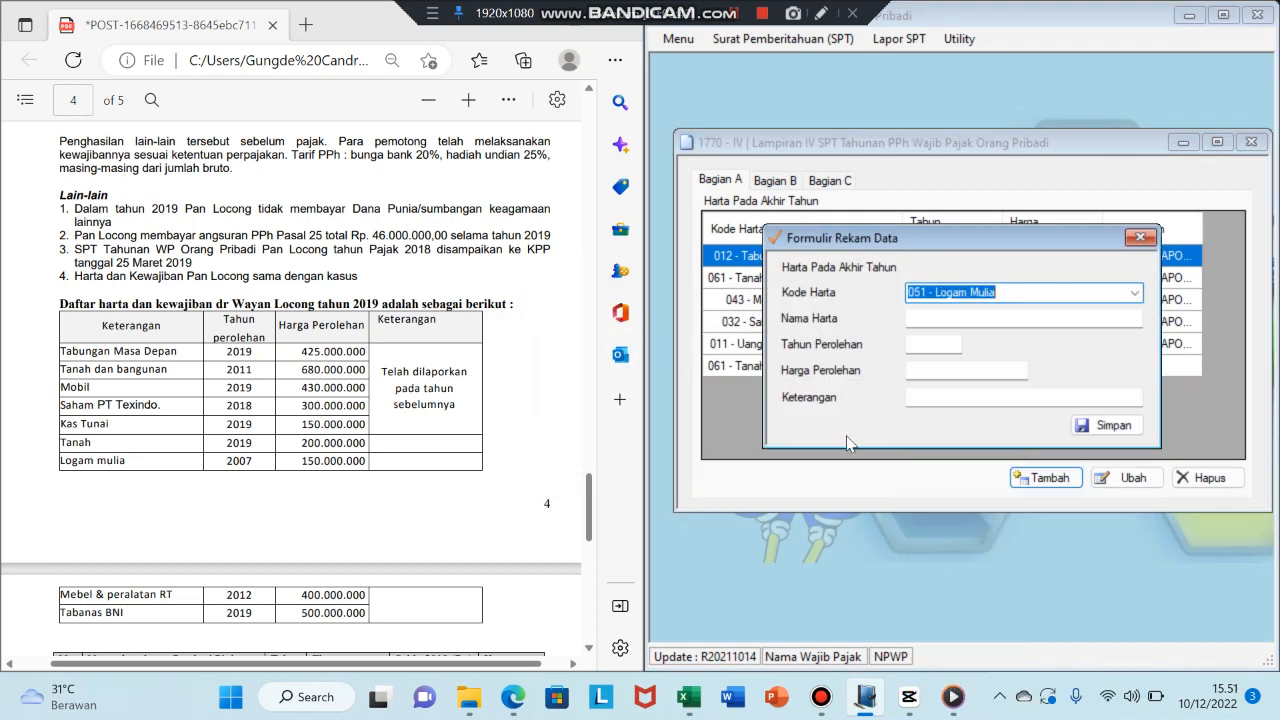
key(Tab)
text(Logam Mulia)
key(Tab)
text(2007)
key(Tab)
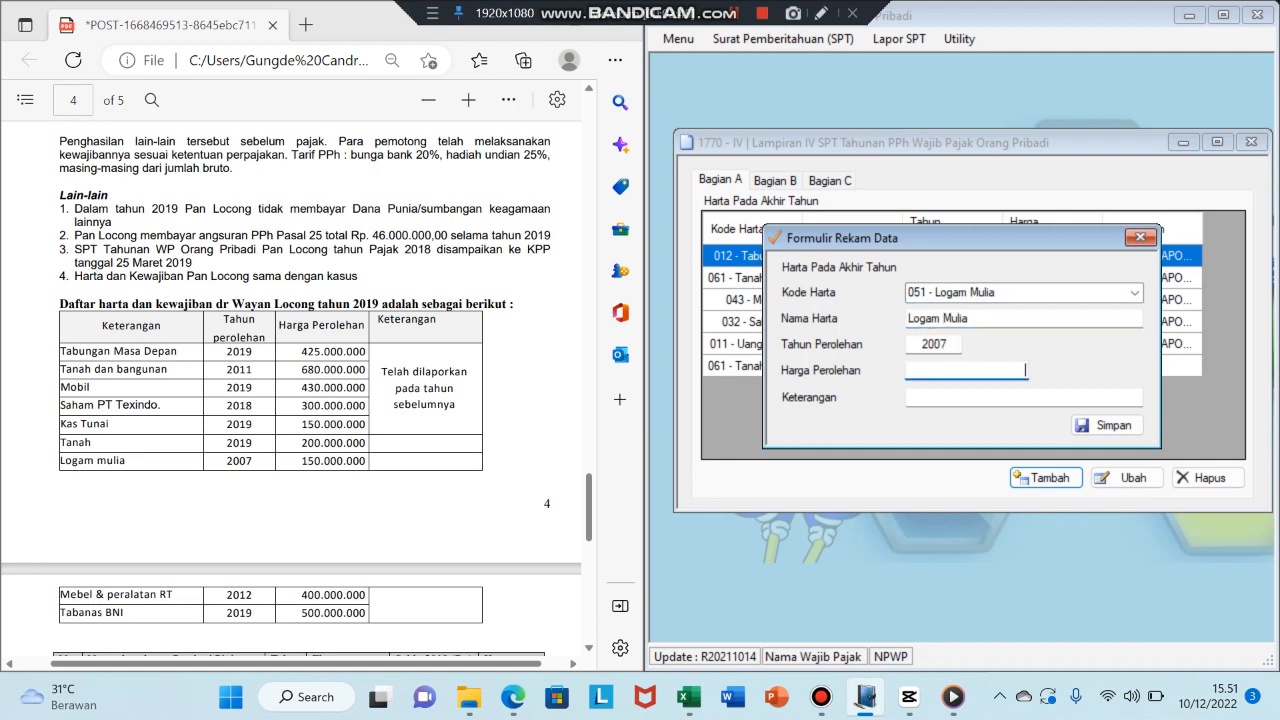
text(150000000)
key(Tab)
key(Tab)
key(Return)
key(Return)
- Add 'Mebel & Peralatan RT' under the furniture code, acquired 2012, worth 400.000.000
click(1041, 478)
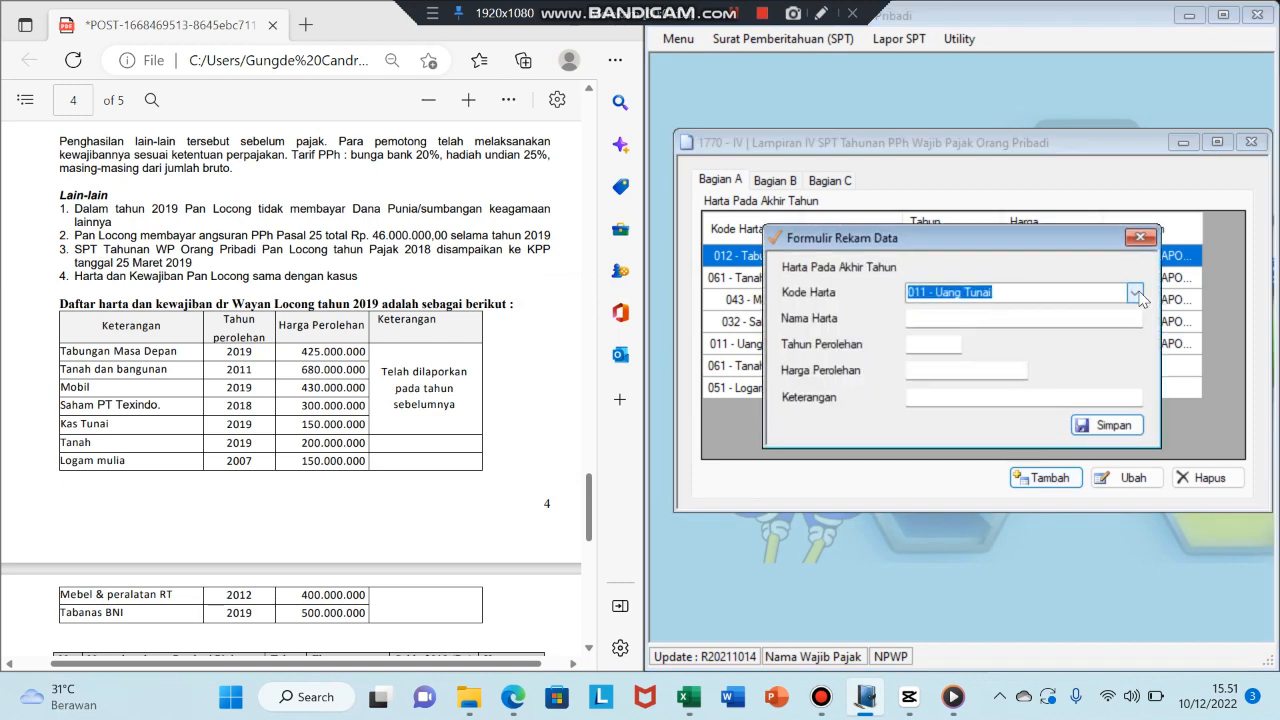
click(1134, 292)
click(990, 630)
click(954, 320)
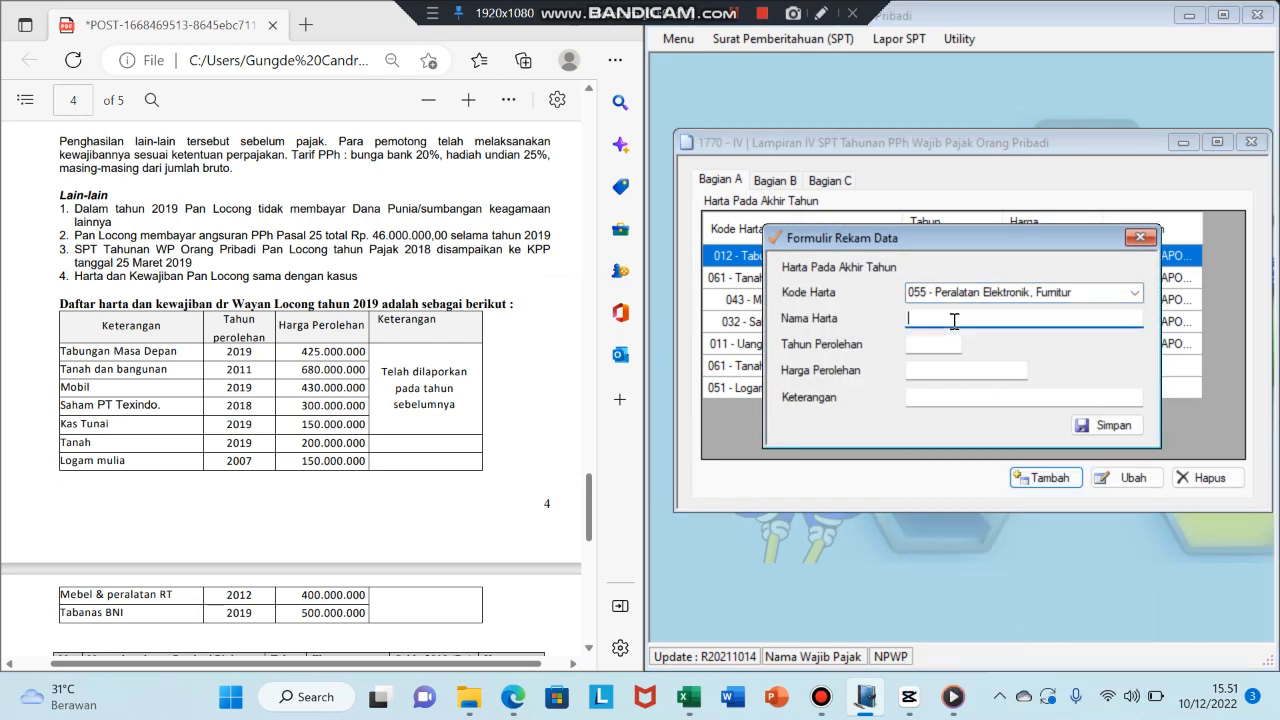
text(Mebel & Peralatan RT)
key(Tab)
text(2012)
key(Tab)
text(400000000)
click(1107, 425)
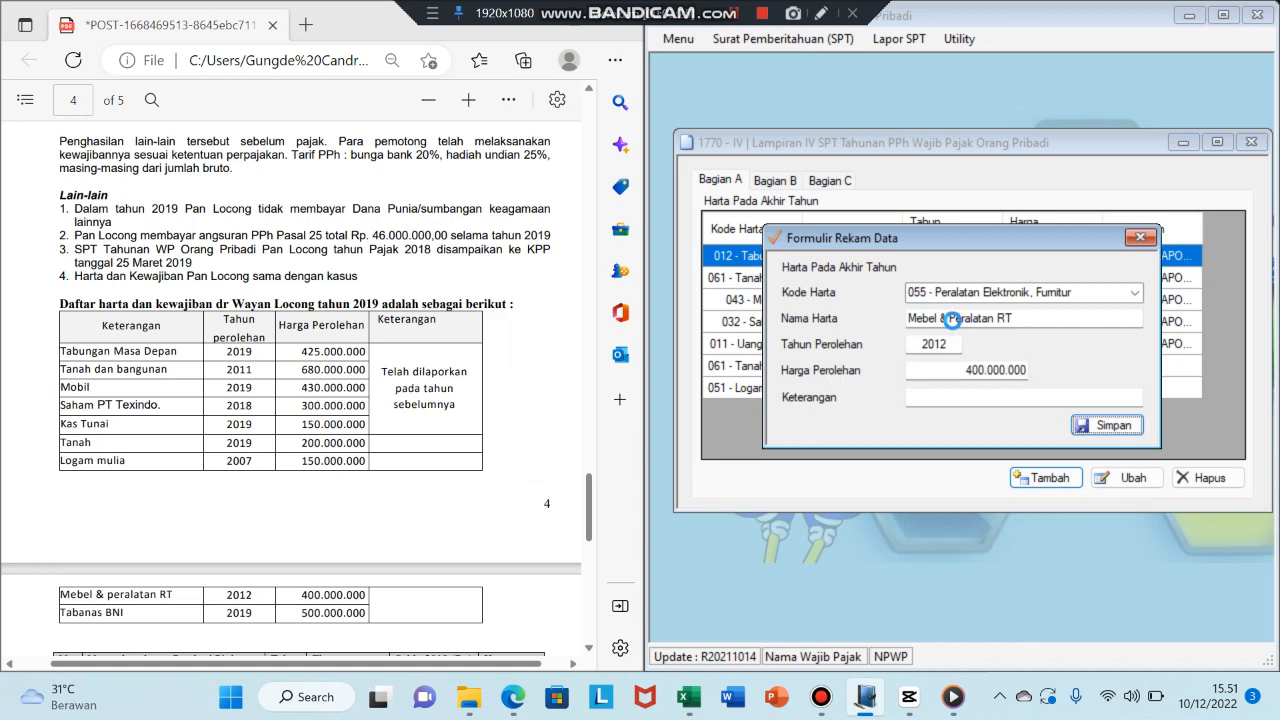
- Add the savings asset Tabanas BNI, acquired 2019, worth 500.000.000
click(1041, 478)
click(1136, 292)
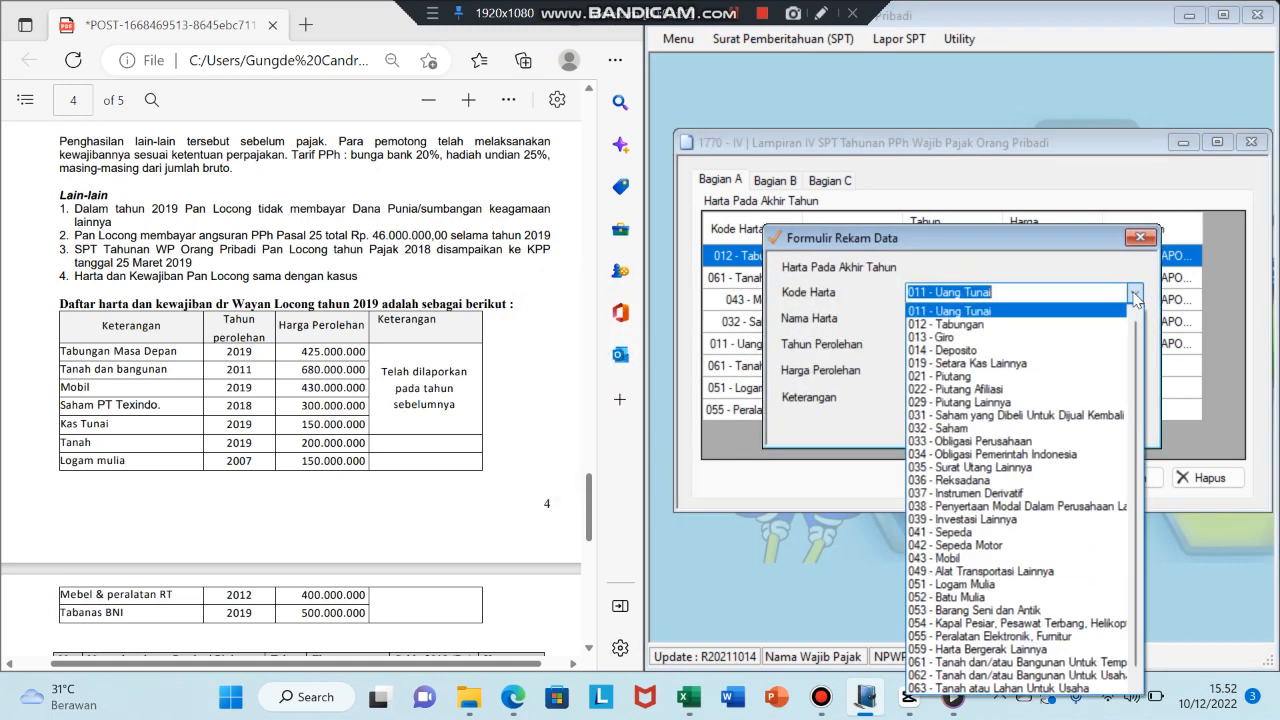
click(990, 328)
click(990, 318)
text(Tabanas BNI)
key(Tab)
text(2019)
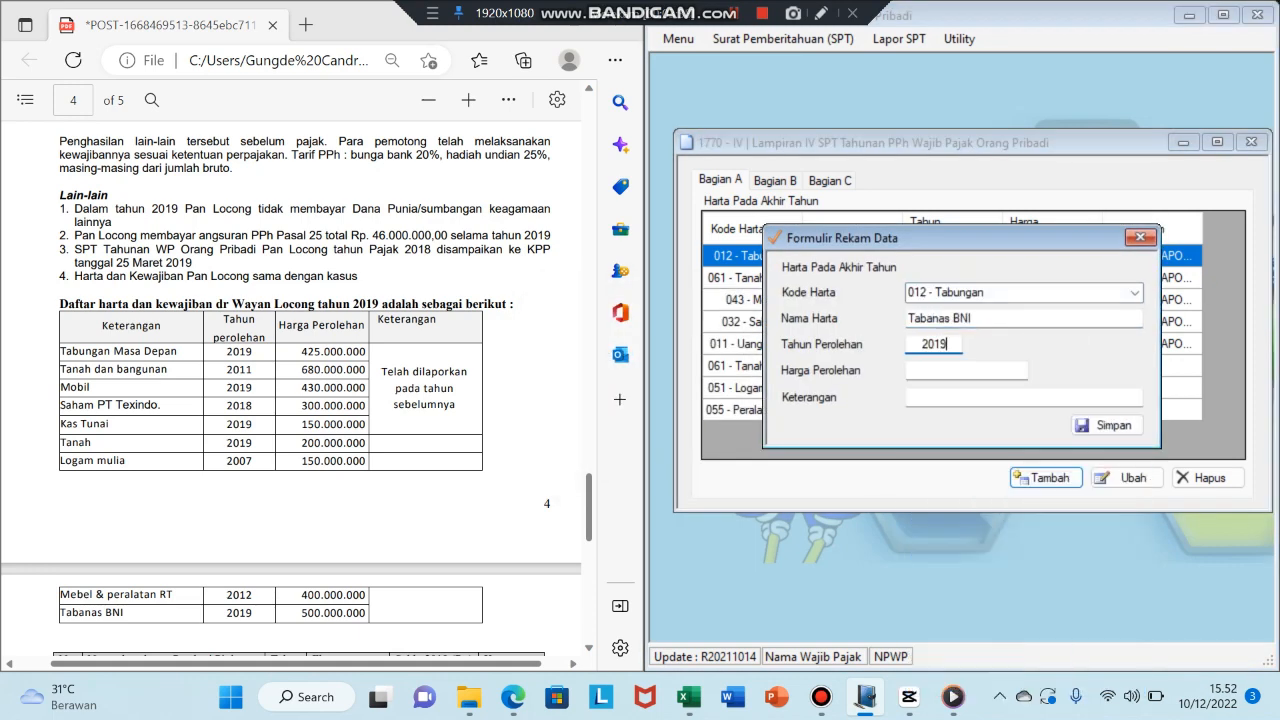
key(Tab)
text(500000000)
key(Tab)
click(1107, 425)
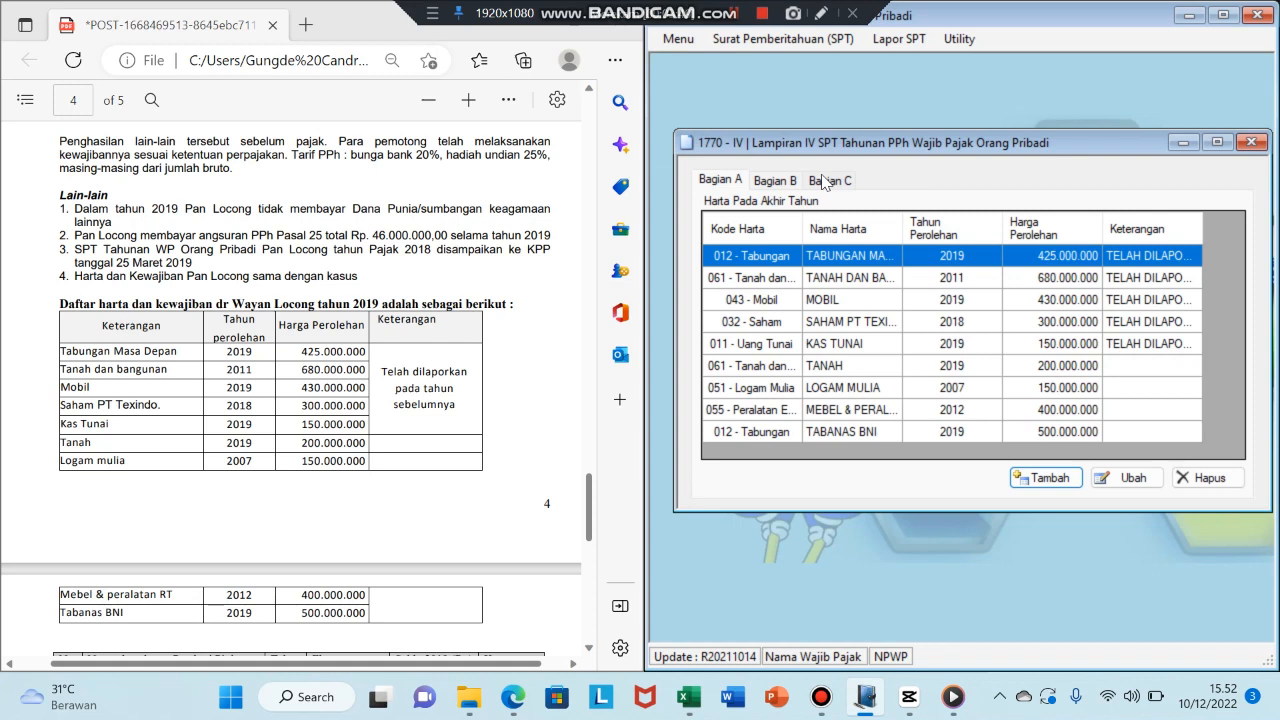
- Check the Bagian B liabilities list, confirming it is empty, briefly revisiting Bagian A
click(776, 183)
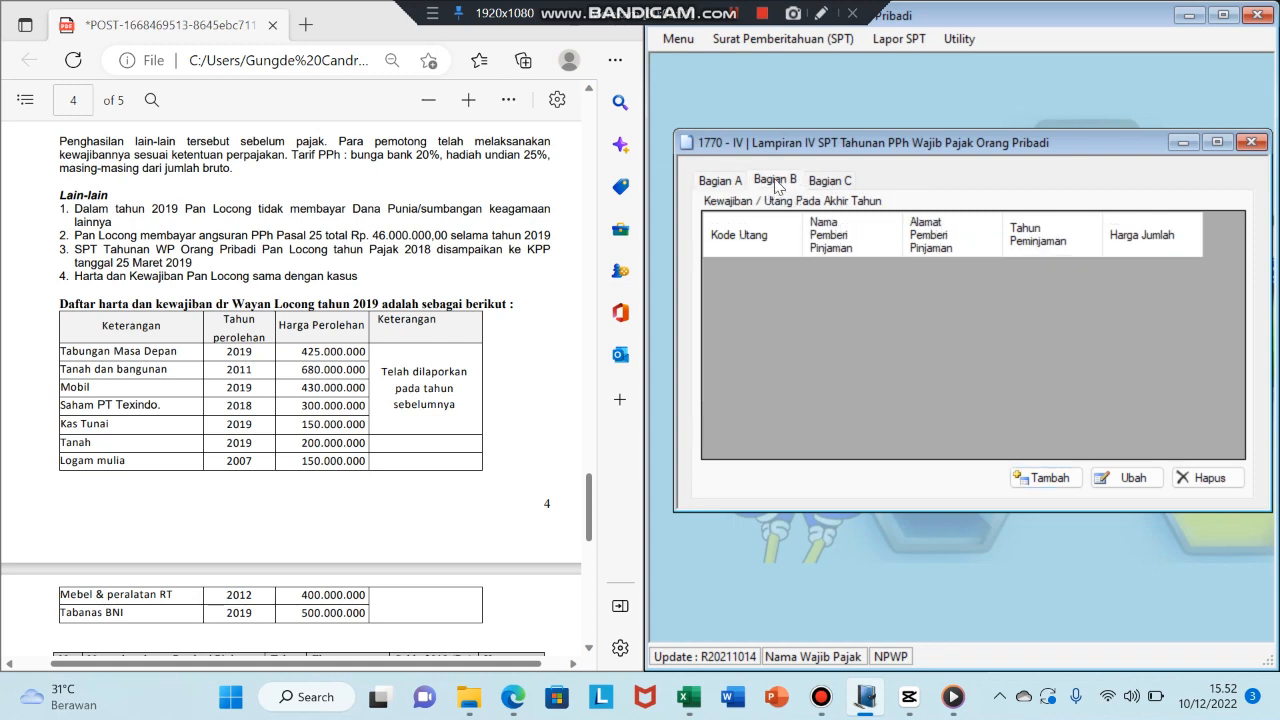
click(732, 183)
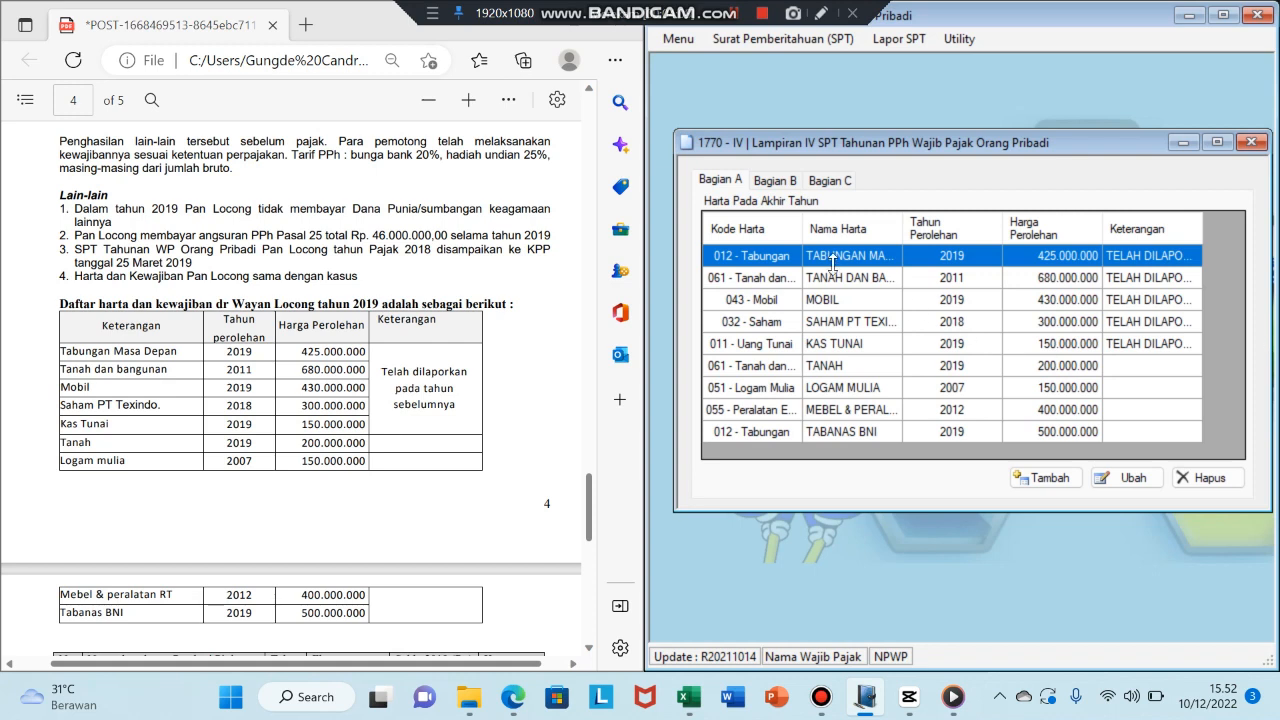
click(786, 187)
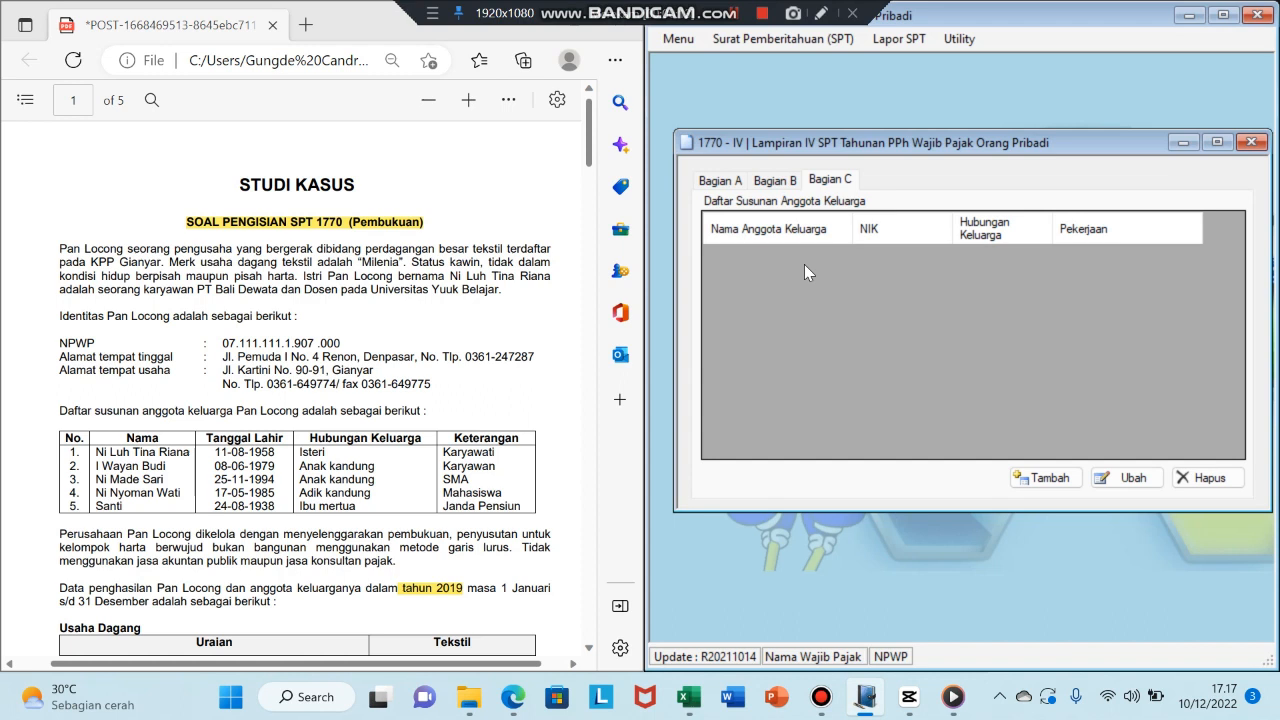
click(1045, 480)
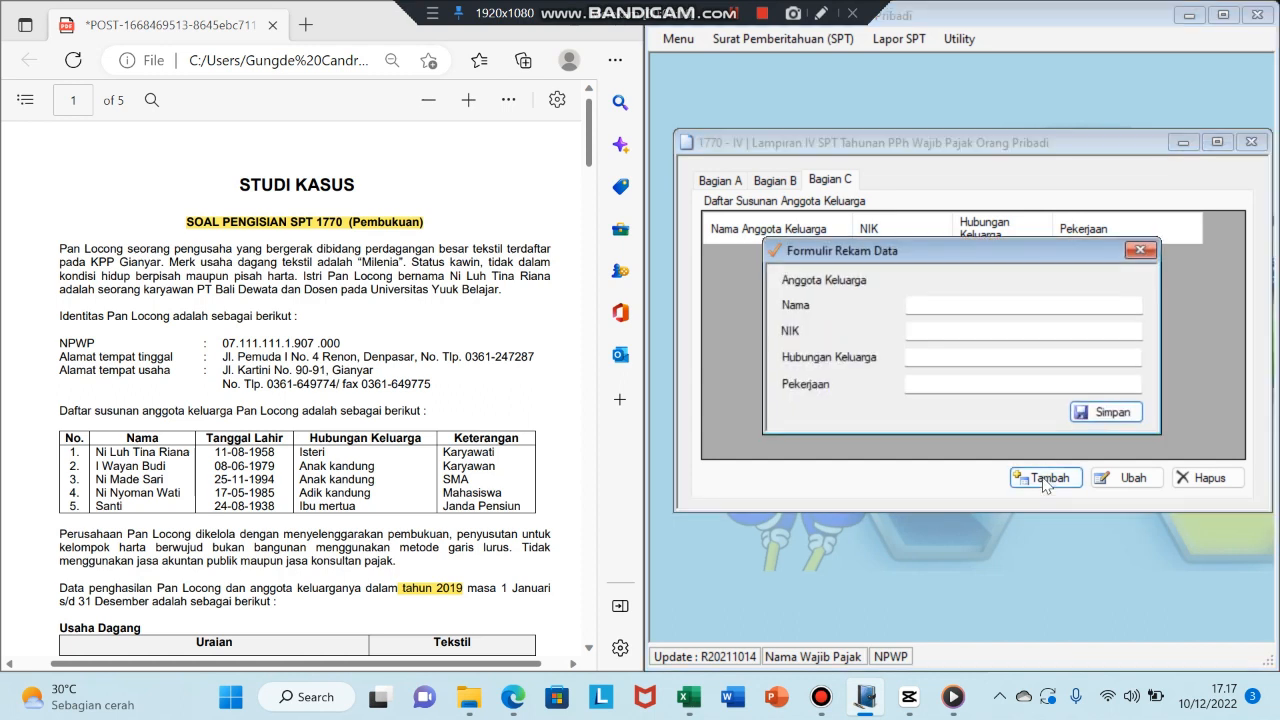
click(931, 304)
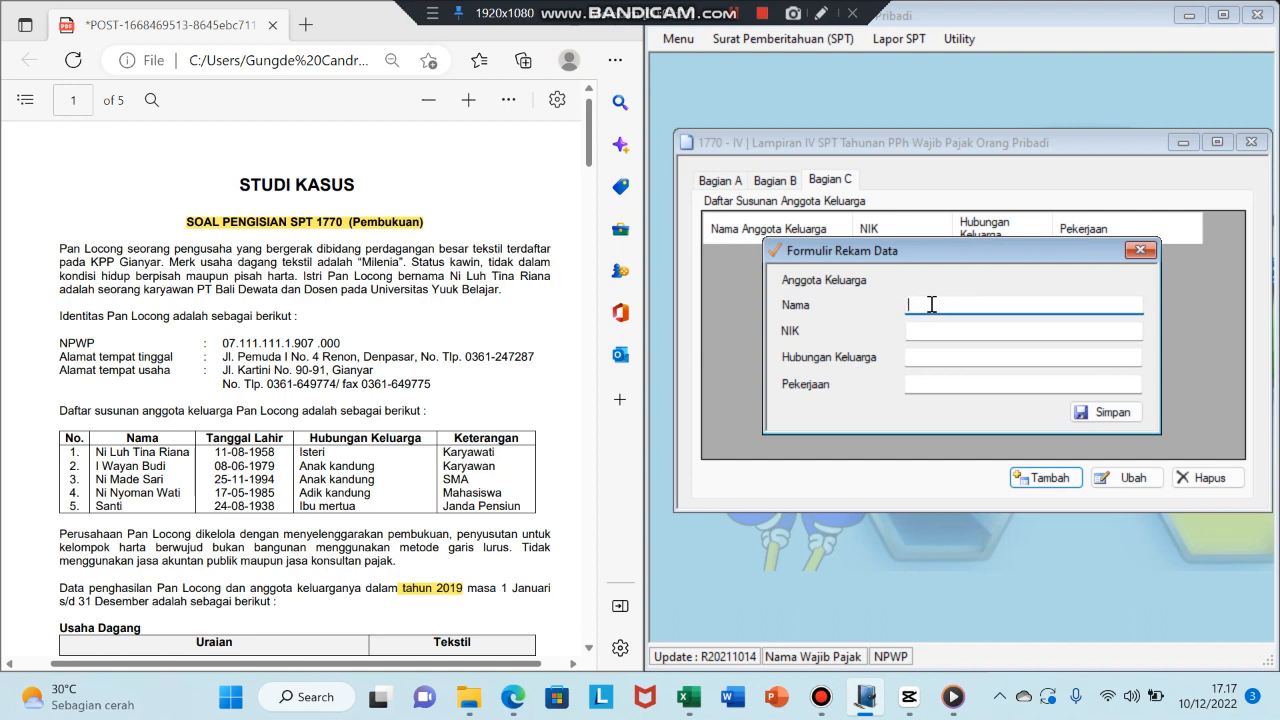
key(Tab)
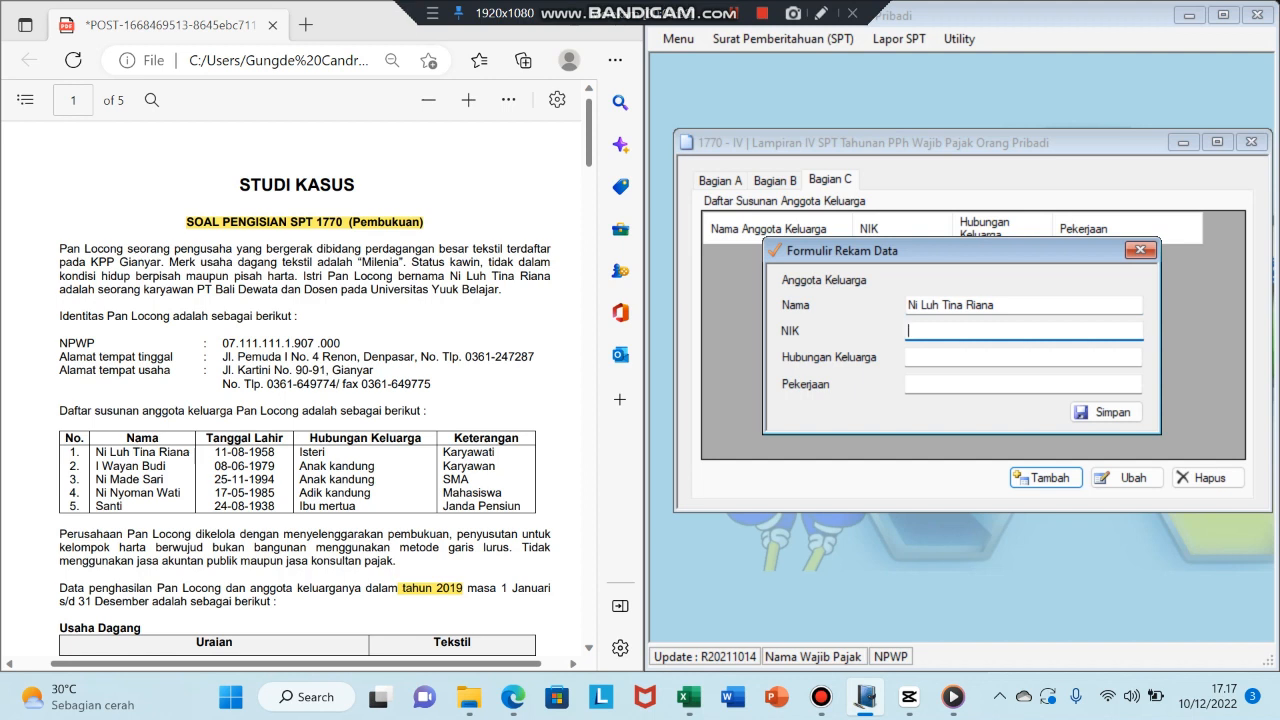
text(000000000000)
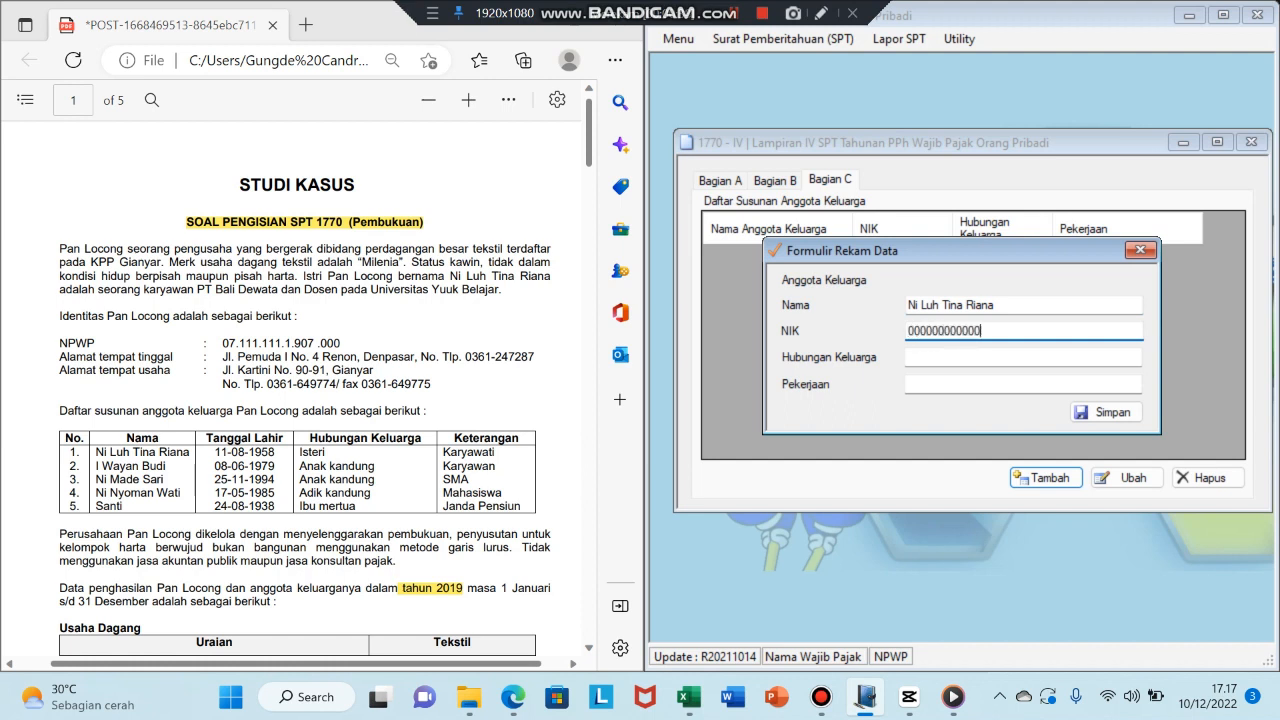
text(000)
key(Tab)
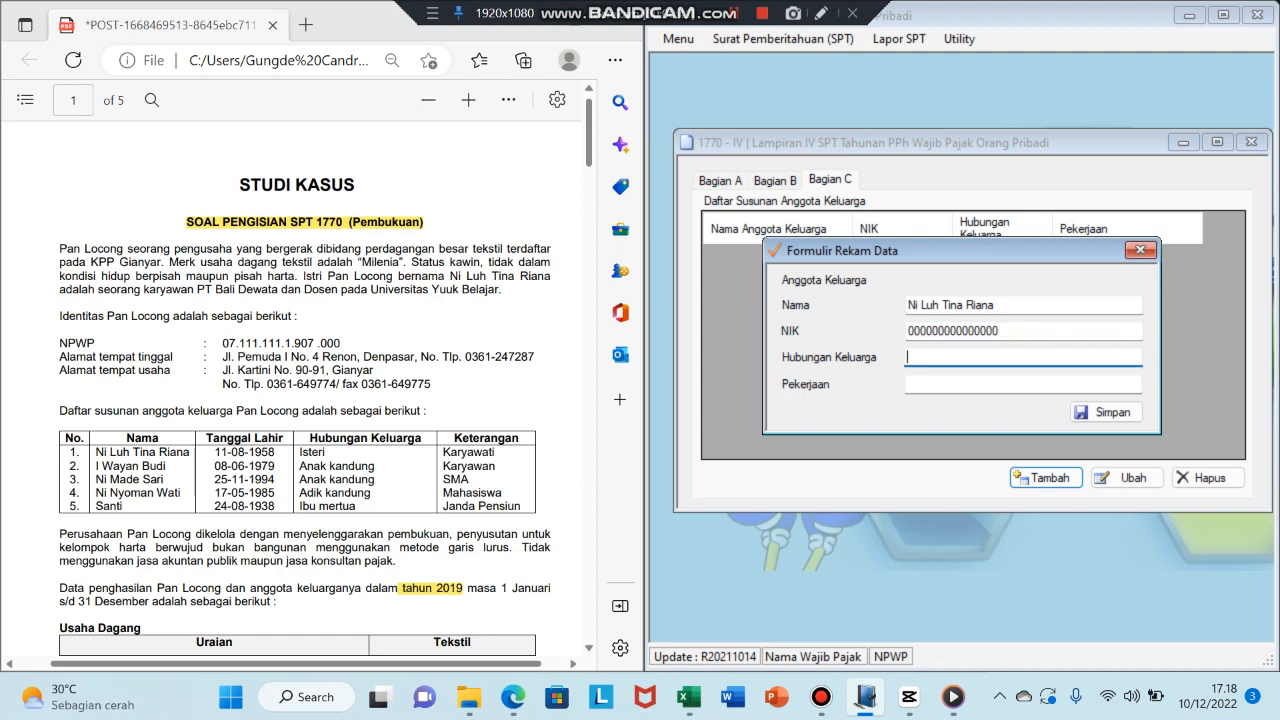
text(Ister)
key(BackSpace)
key(BackSpace)
text(ri)
key(Tab)
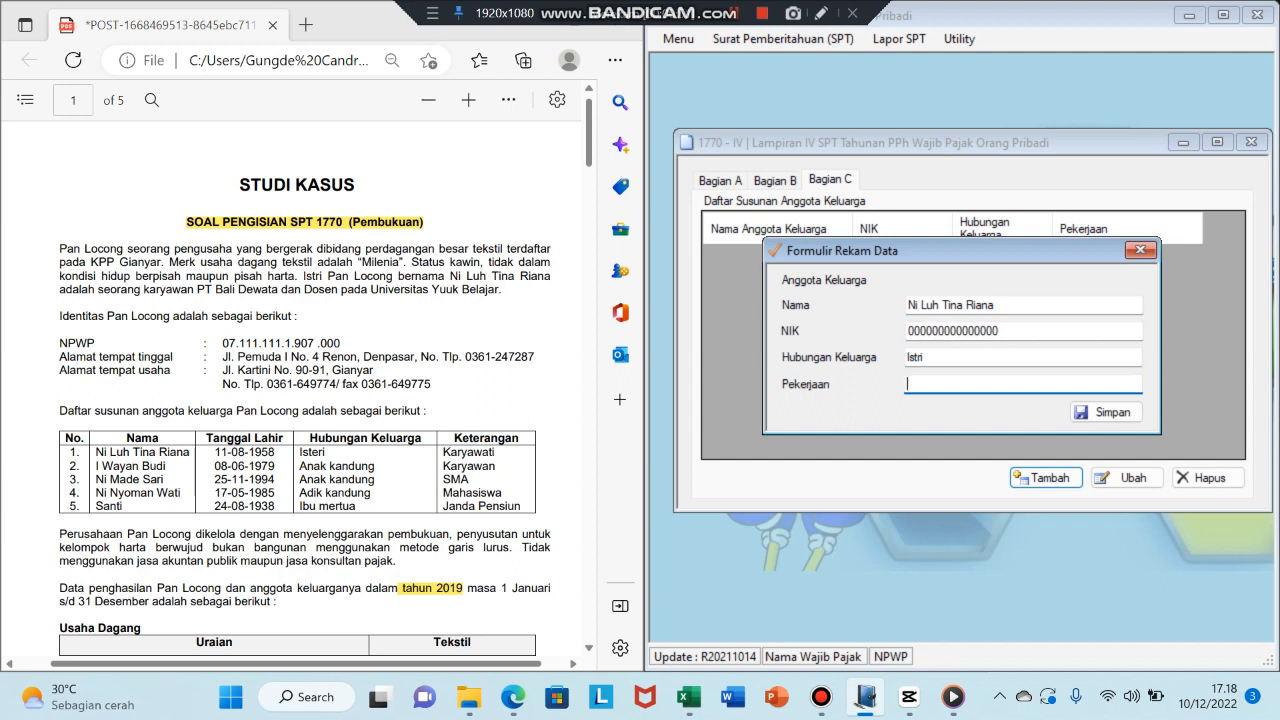
text(Karyawati)
key(Tab)
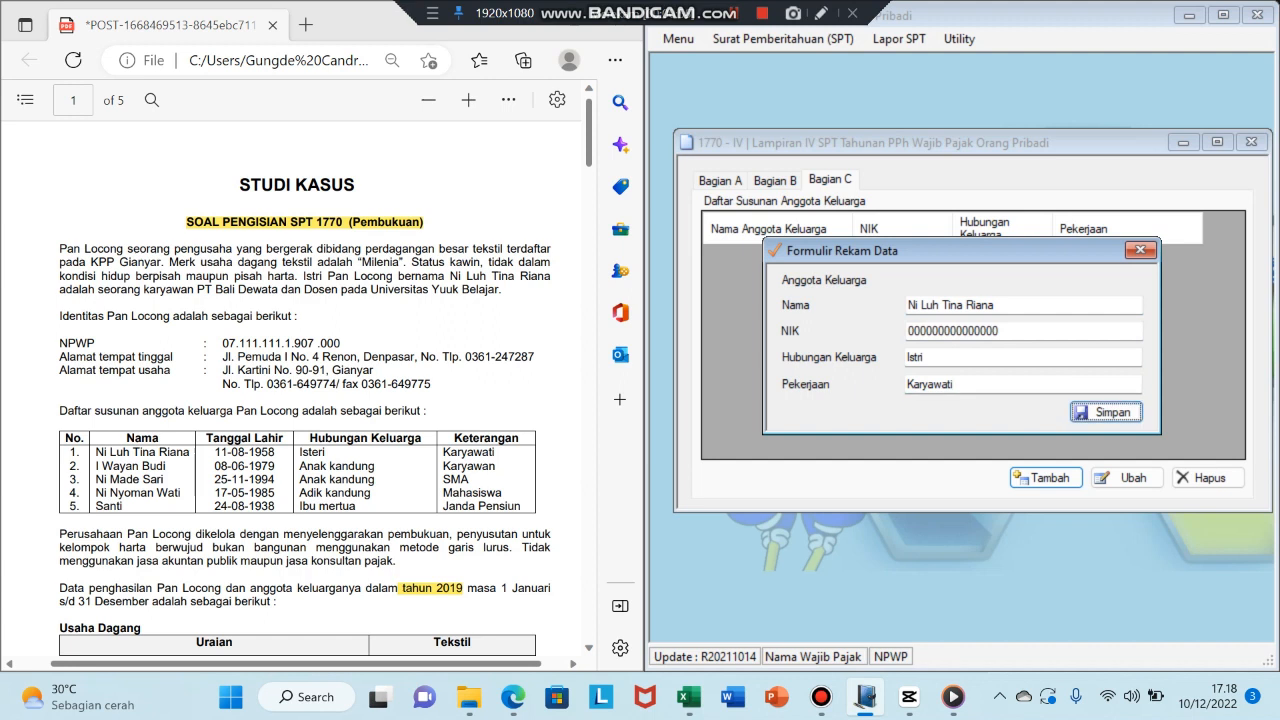
key(Return)
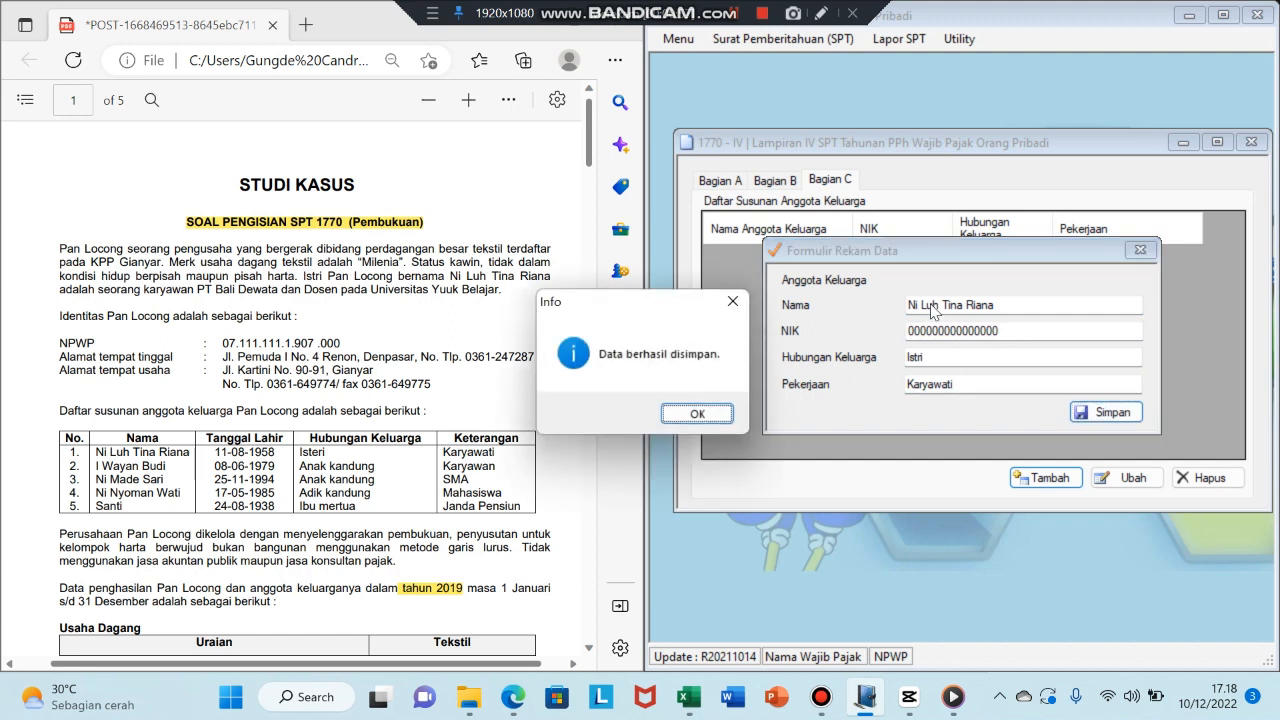
click(710, 414)
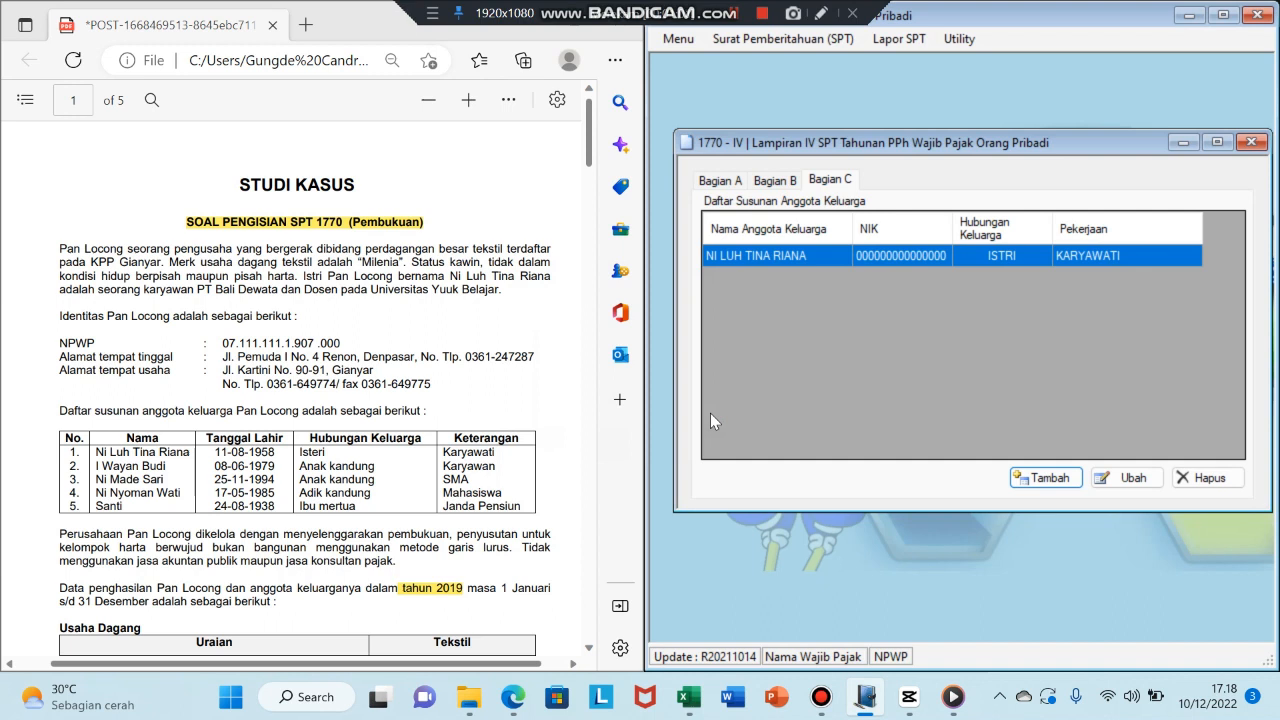
- Add the son with an all-zero NIK, relationship Anak Kandung, occupation Karyawan
click(1046, 477)
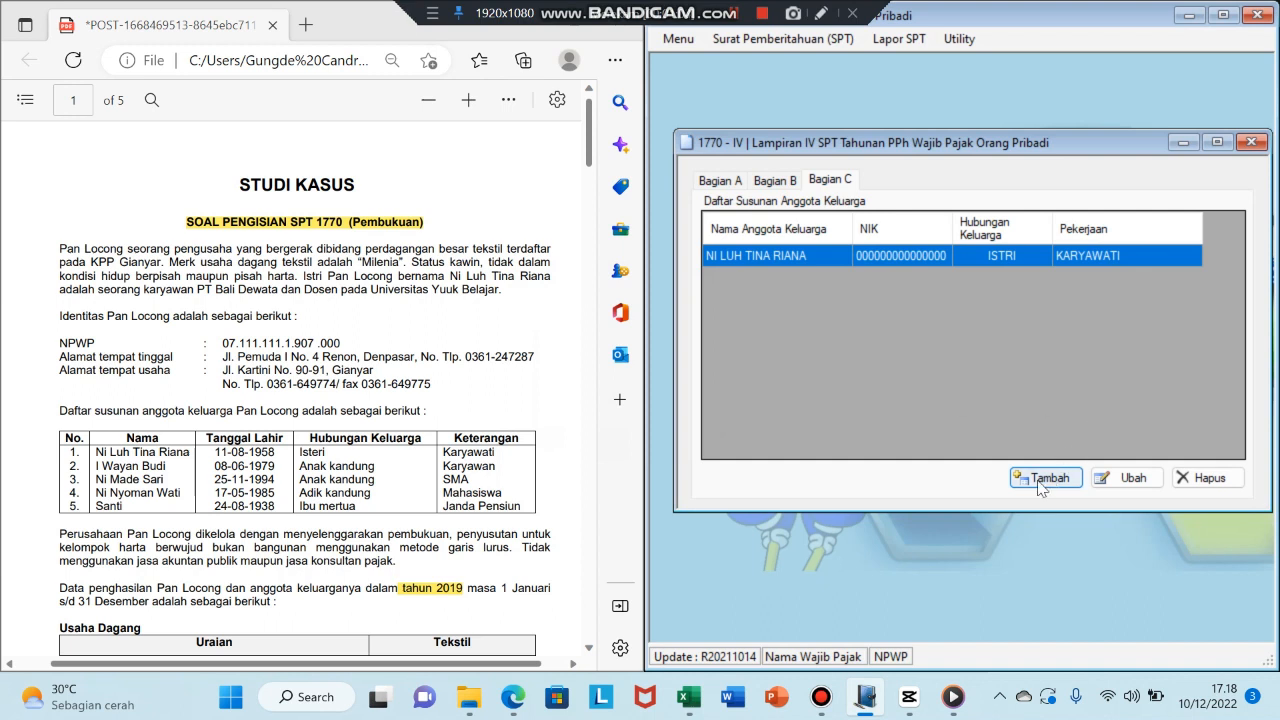
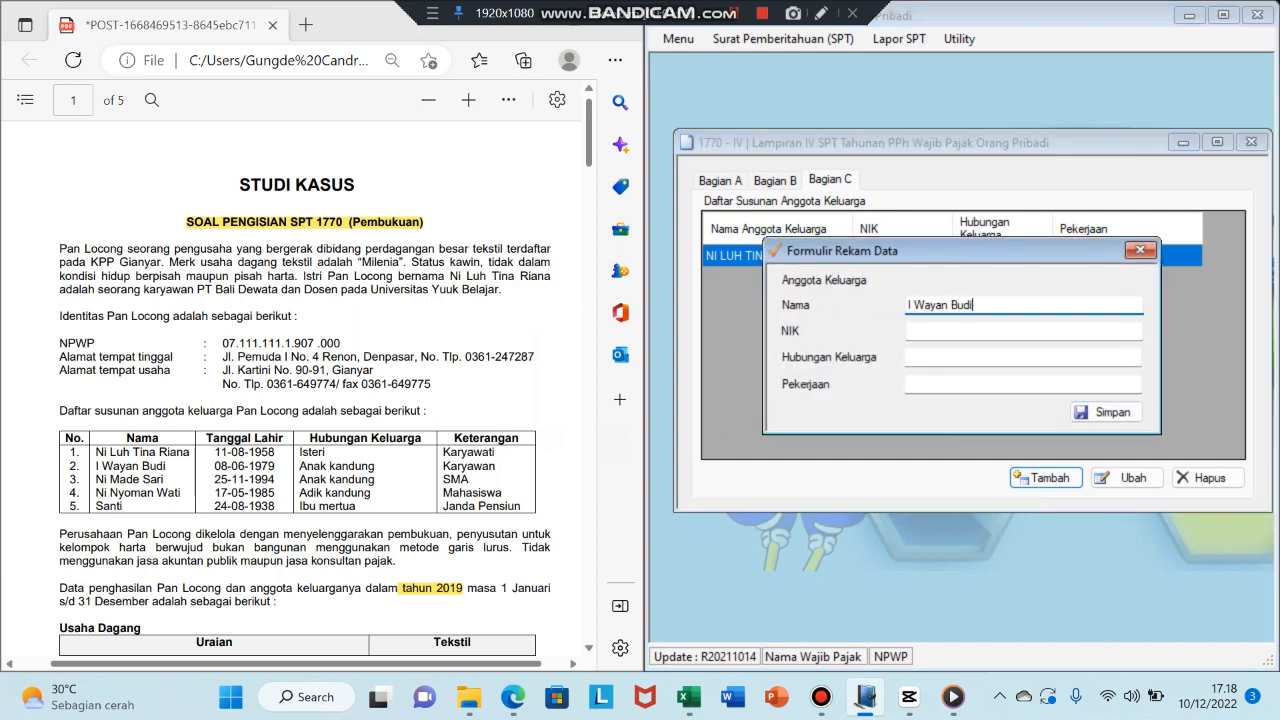
key(Tab)
text(000000000000)
key(Tab)
text(Anak Kandung)
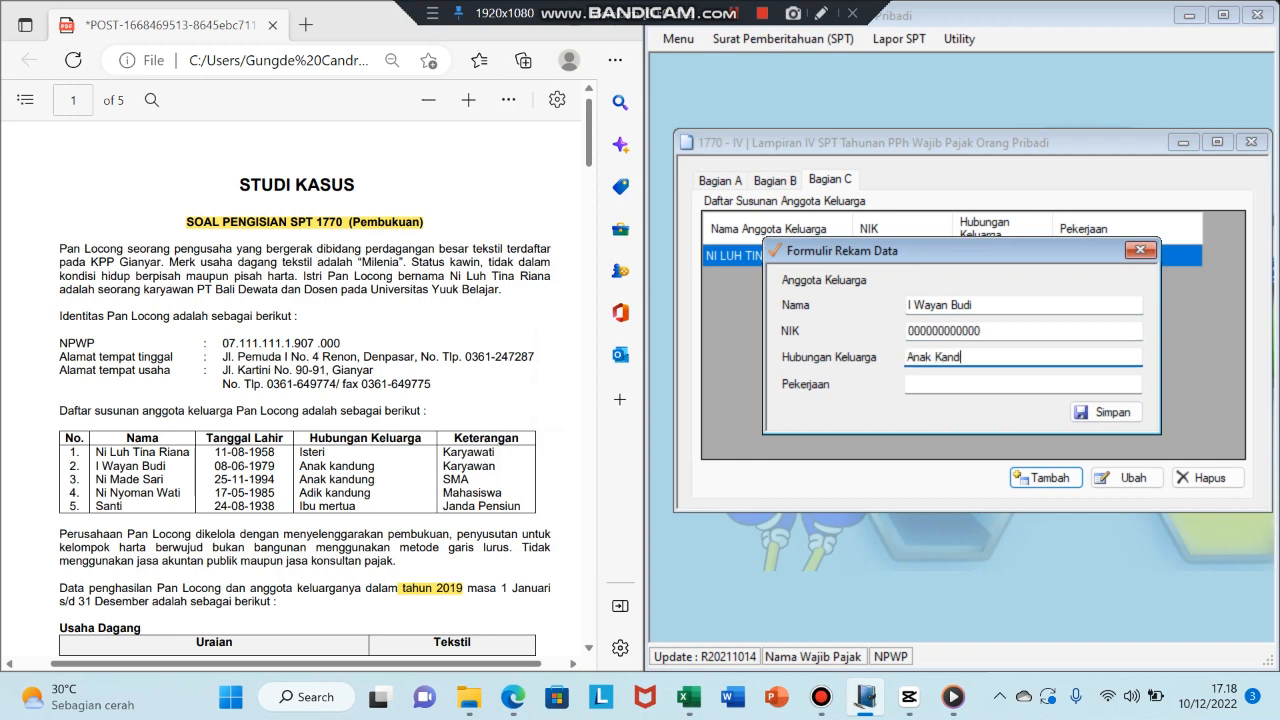
key(Tab)
text(Karyawan)
click(1100, 411)
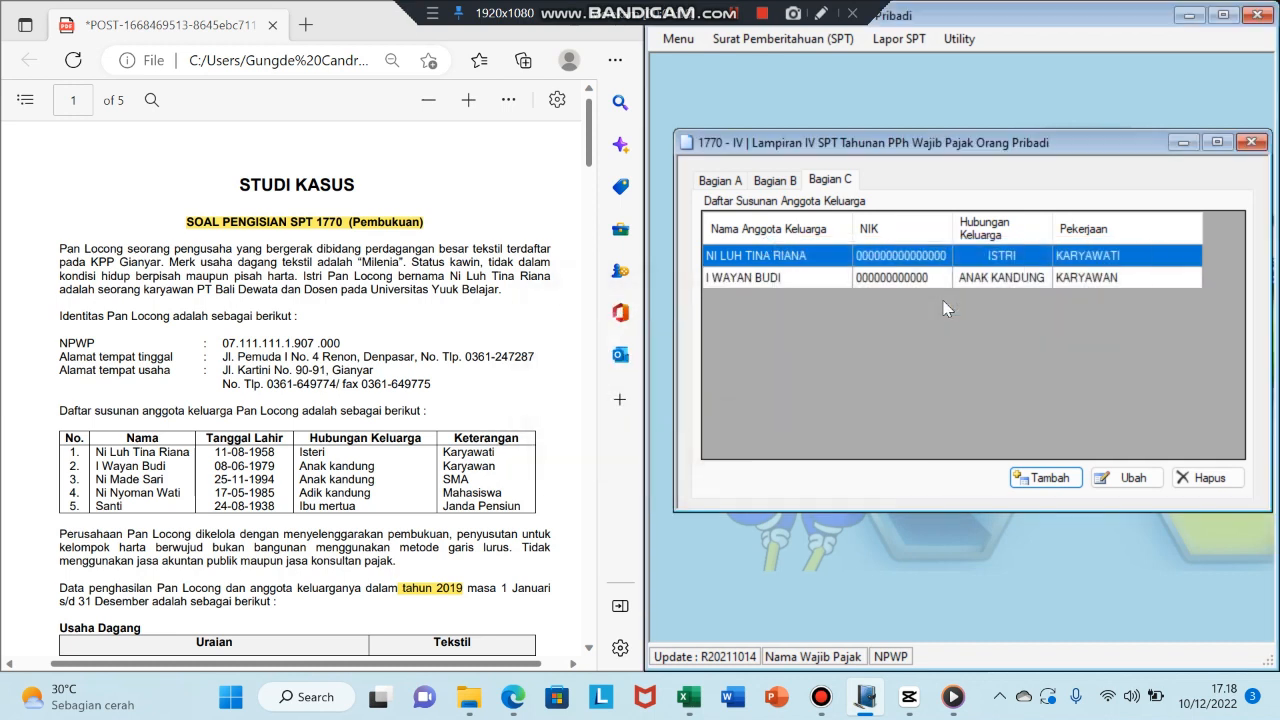
- Add the daughter with an all-zero NIK, relationship Anak Kandung, occupation Pelajar/Mahasiswa
click(1046, 478)
key(Tab)
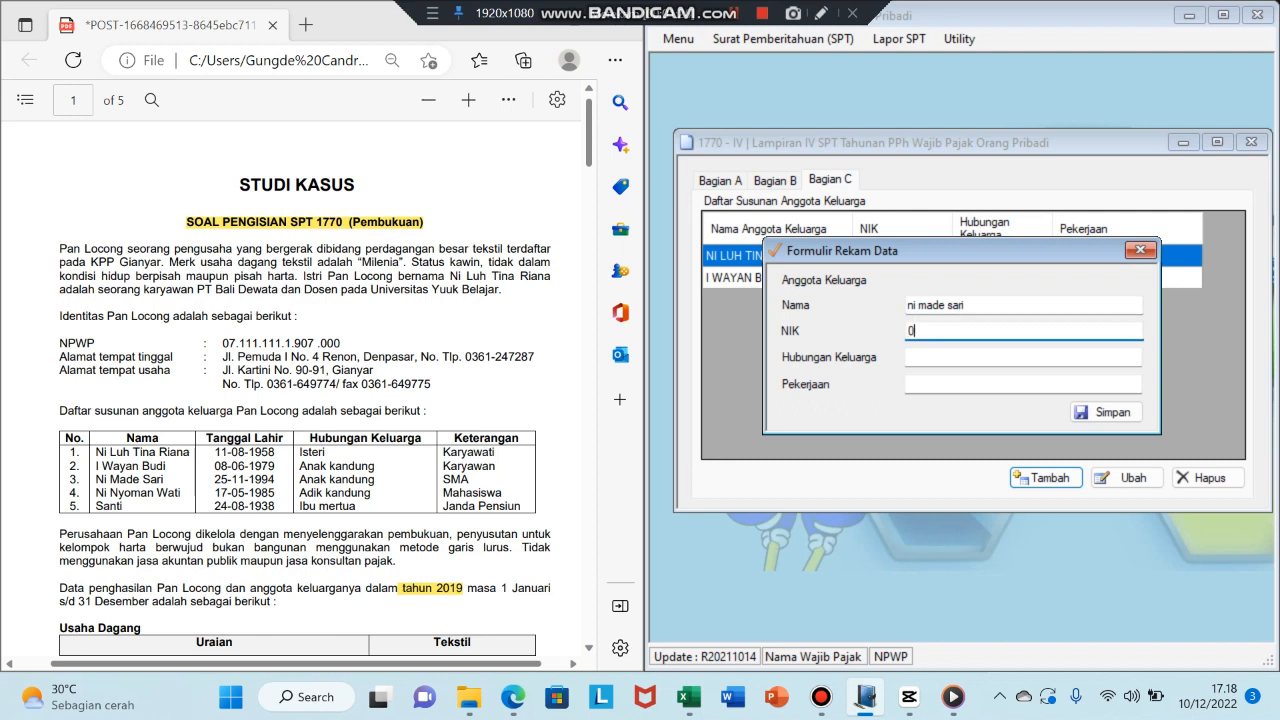
text(000000000000000)
key(Tab)
text(Anak Kandung)
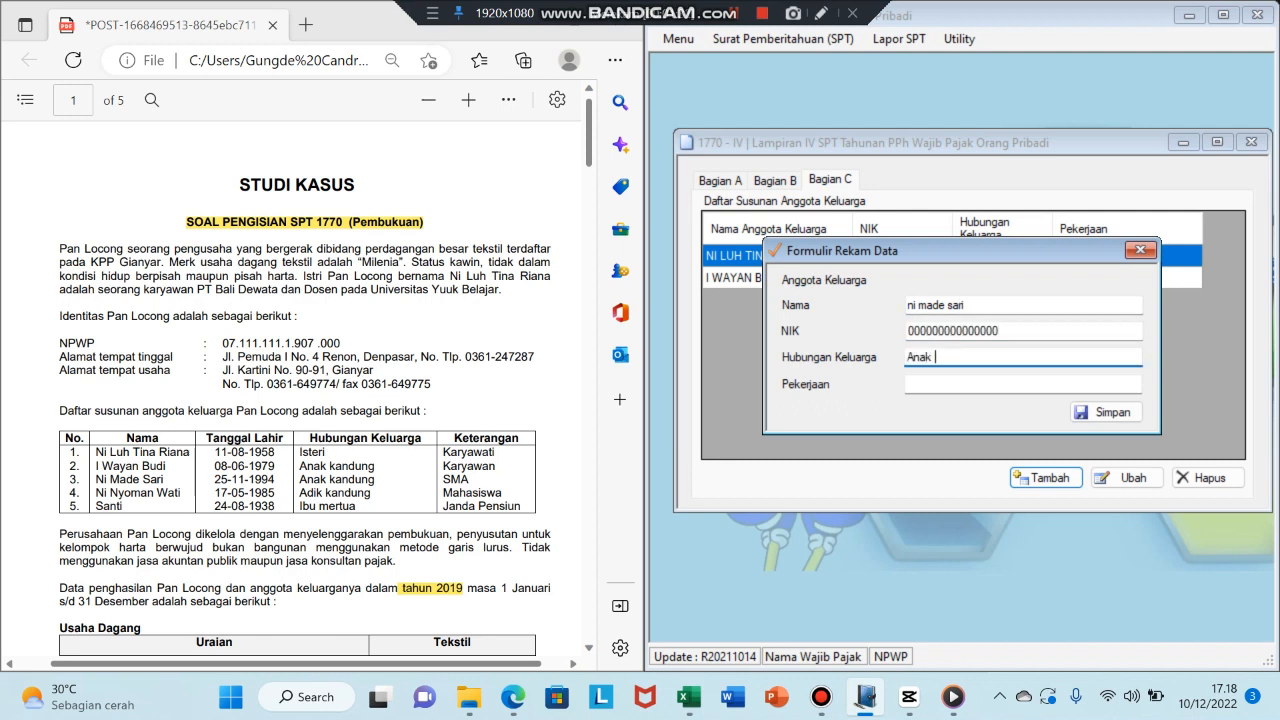
key(Tab)
text(Pelajar/Mahasiswa)
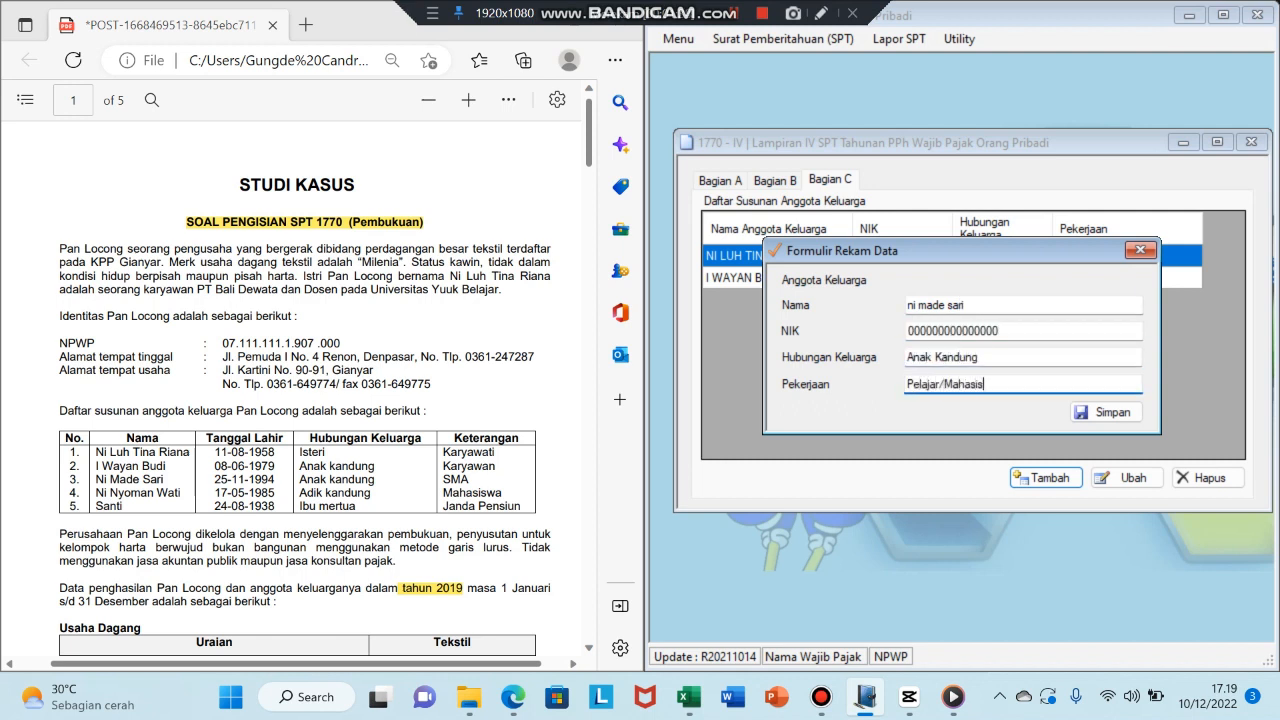
click(1106, 412)
- Add the younger sibling with an all-zero NIK, relationship Adik Kandung, occupation Pelajar/Mahasiswa
click(1046, 478)
click(920, 302)
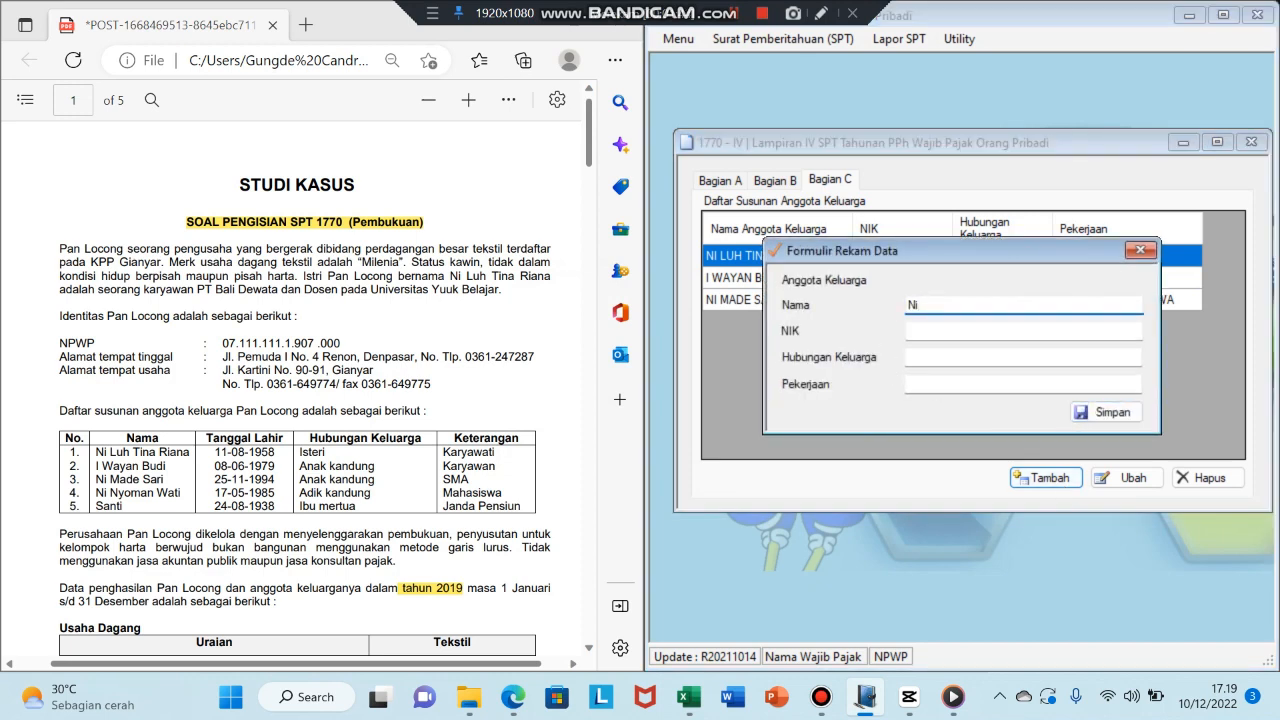
key(Tab)
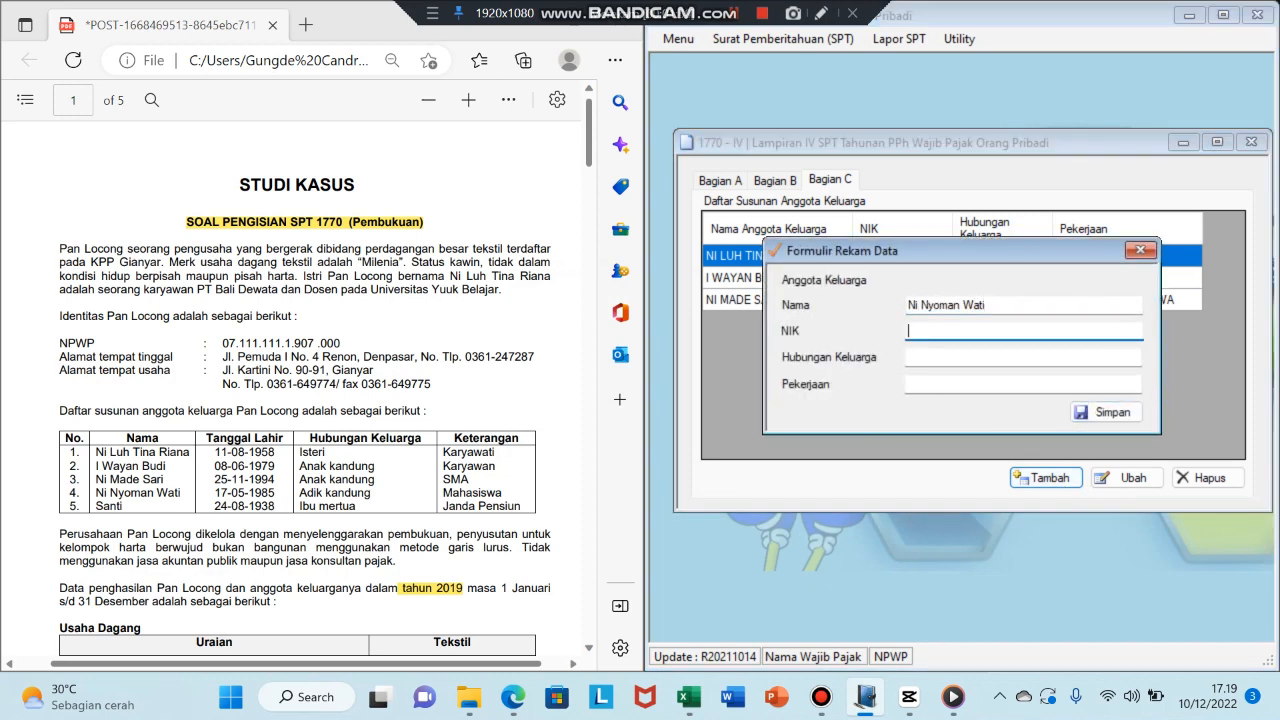
text(000000000000000)
key(Tab)
text(Adik Kandung)
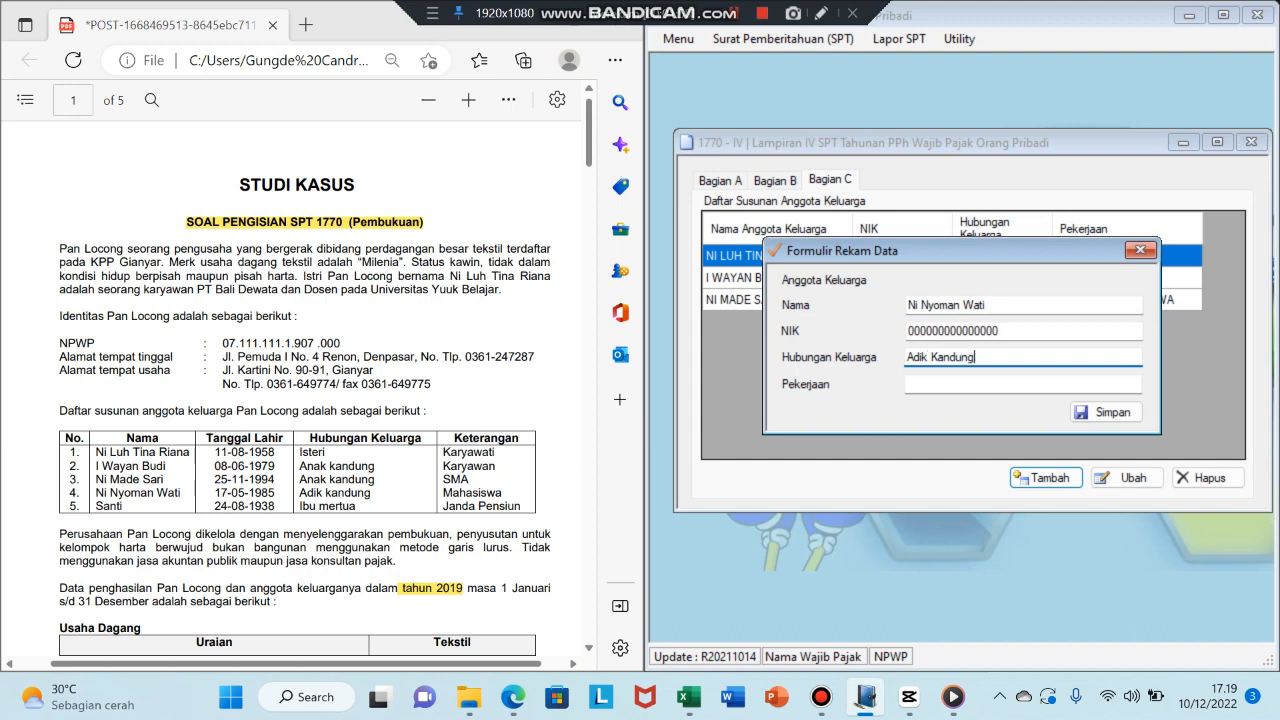
key(Tab)
text(Pelajar/Mahasiswa)
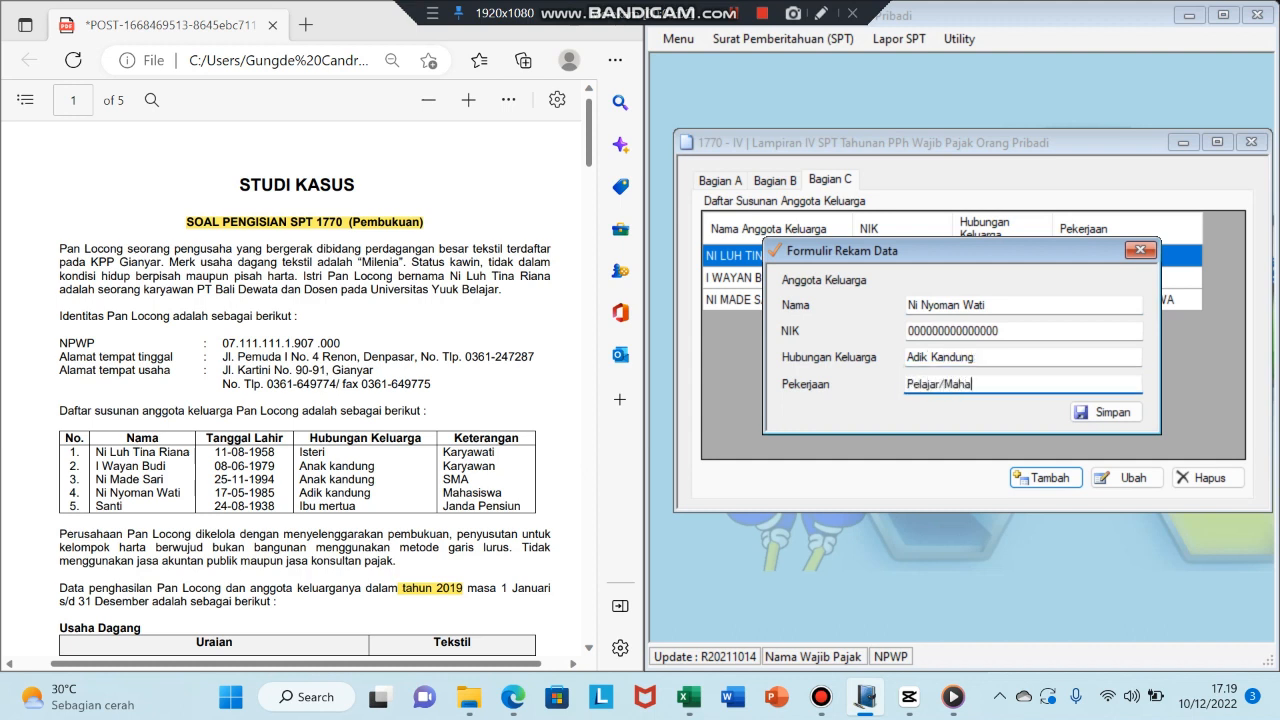
key(Tab)
key(Return)
key(Return)
- Fill in the mother-in-law with an all-zero NIK, relationship Ibu Mertua, occupation Pensiunan
click(1054, 481)
click(920, 302)
text(Santi)
key(Tab)
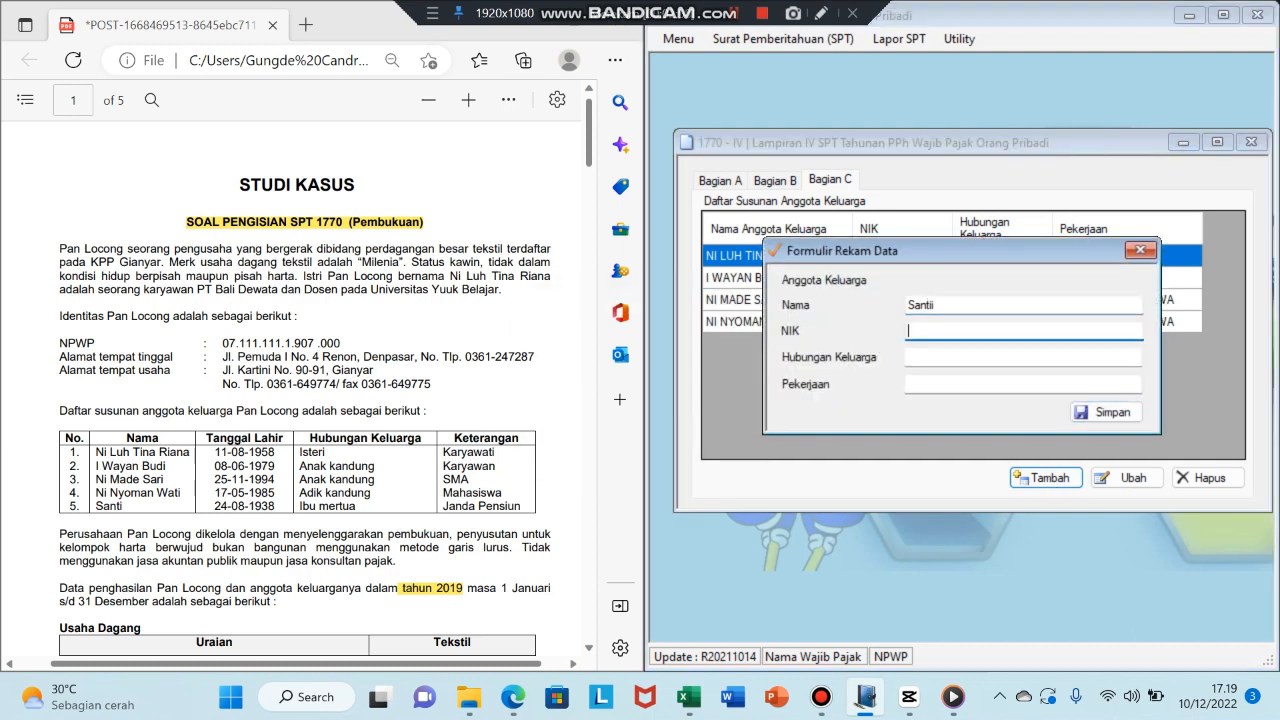
text(000000000000000)
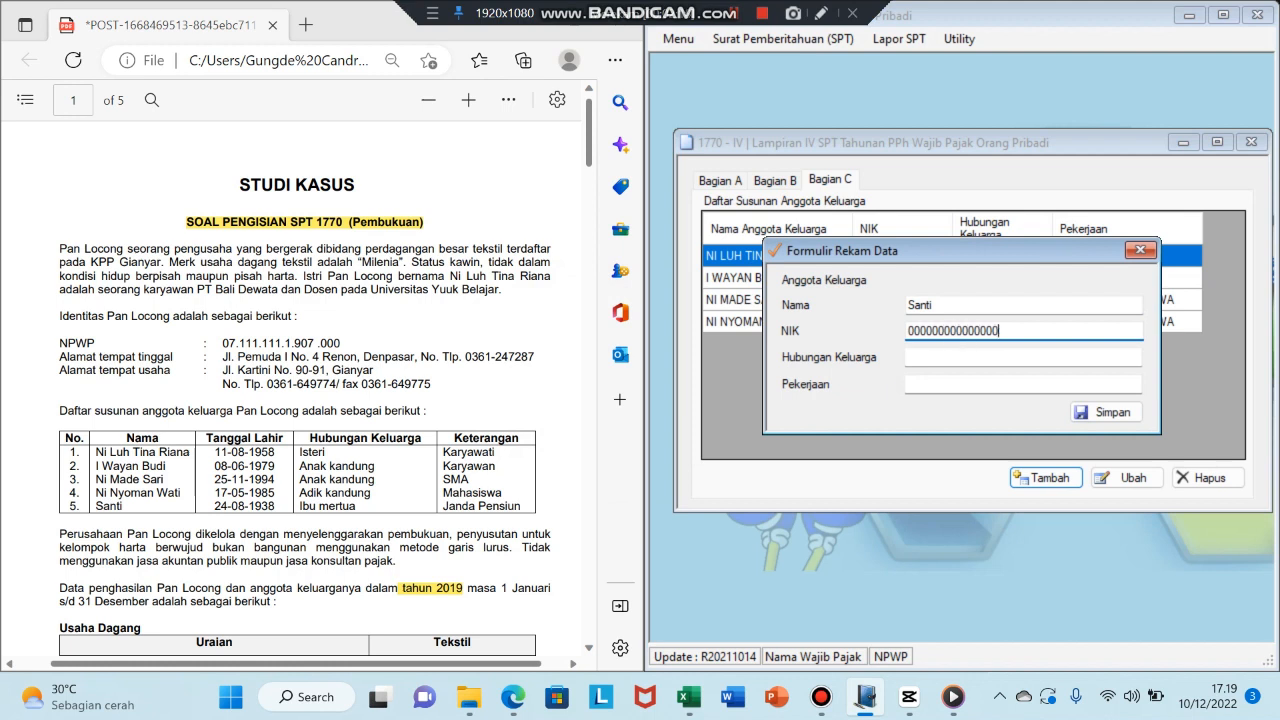
key(Tab)
text(Pensiunsn)
key(Tab)
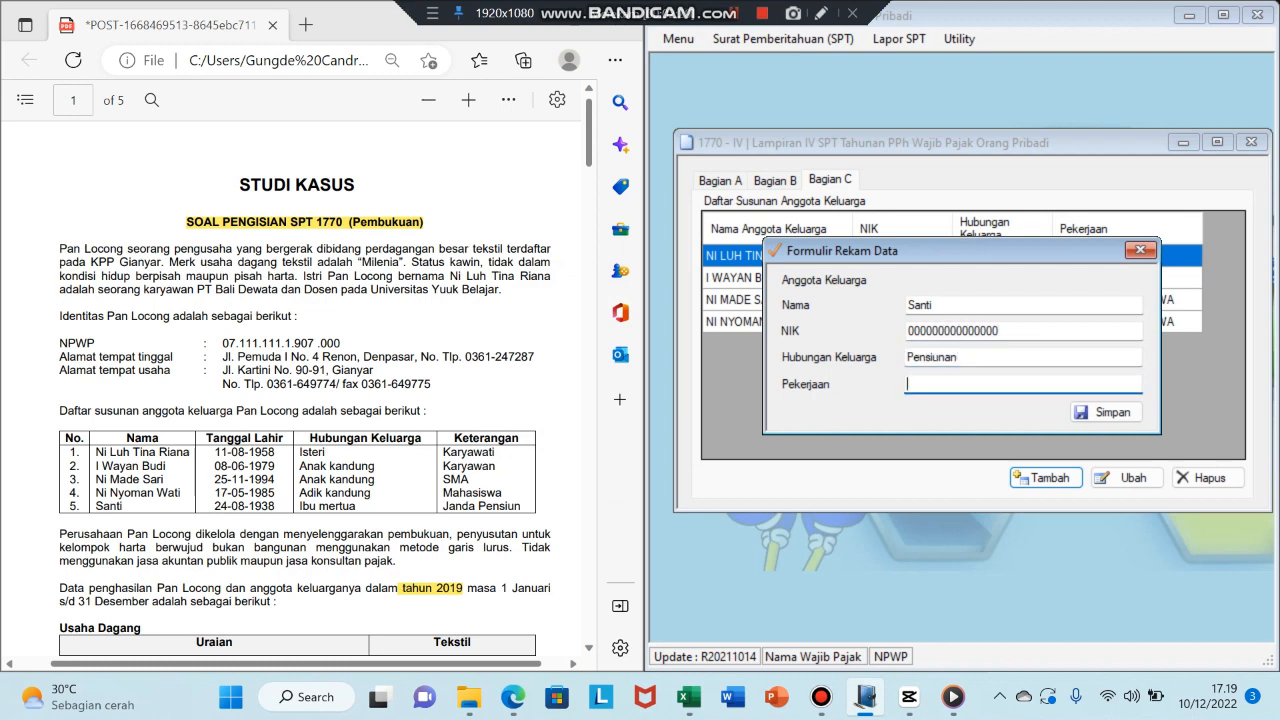
drag(971, 360, 783, 361)
key(BackSpace)
text(Ibu Mertua)
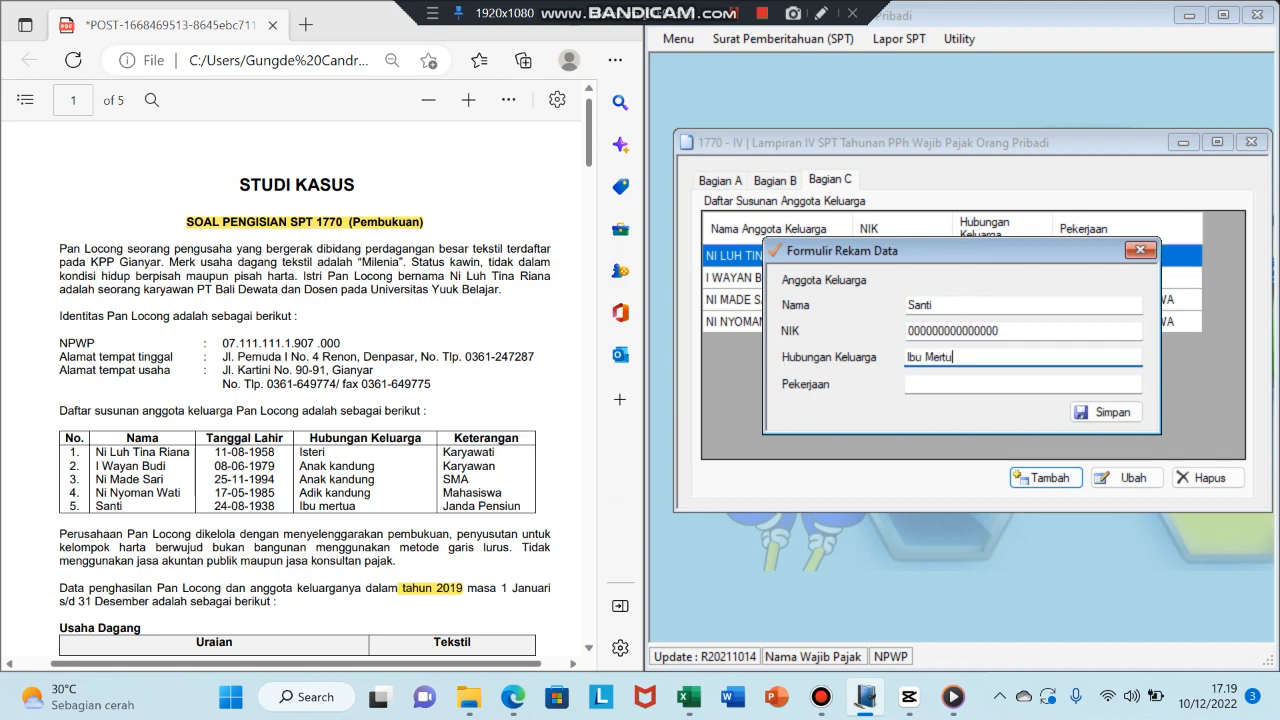
key(Tab)
text(Pensiunan)
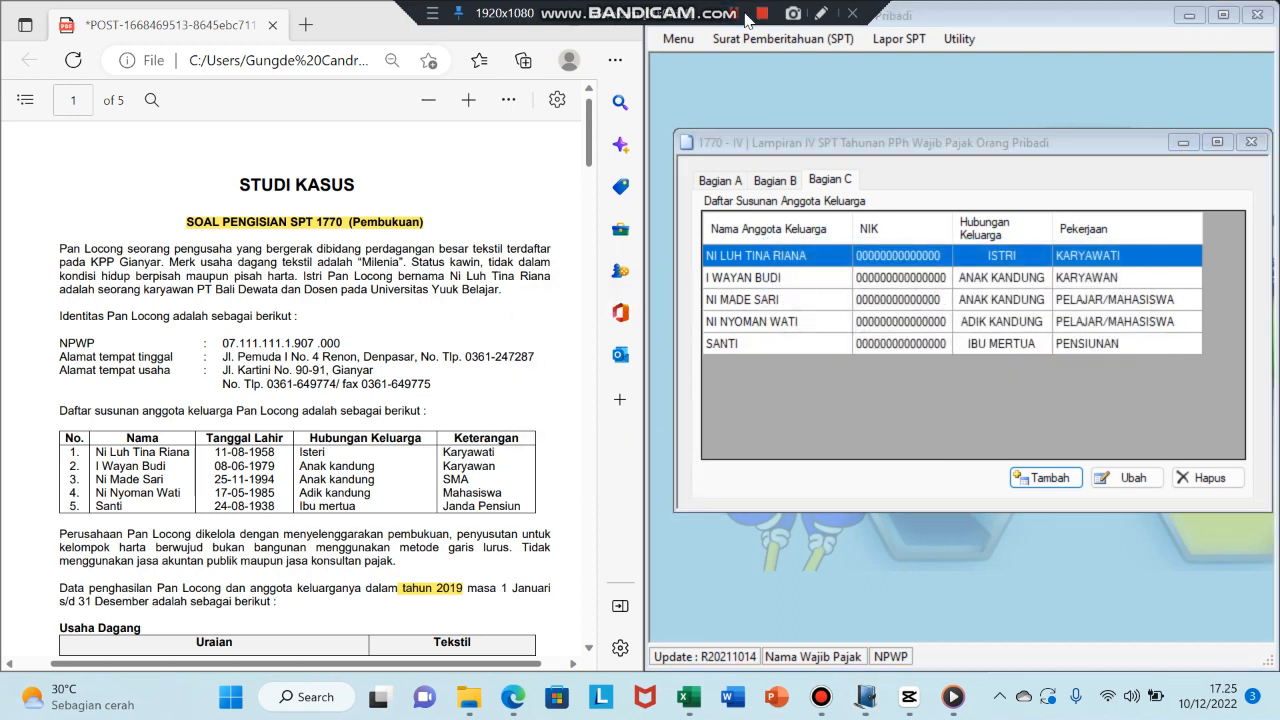
- Close the Lampiran IV family-list window and bring up the SPT menu on the main screen
click(945, 172)
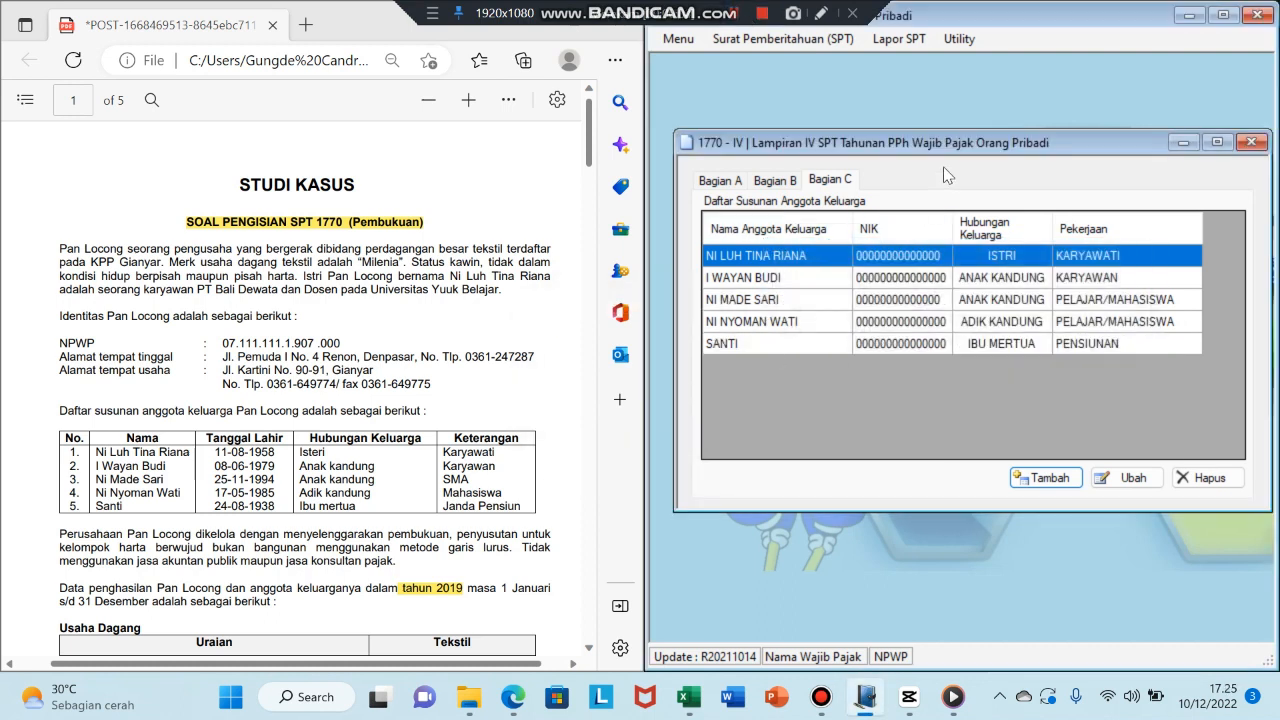
click(1249, 143)
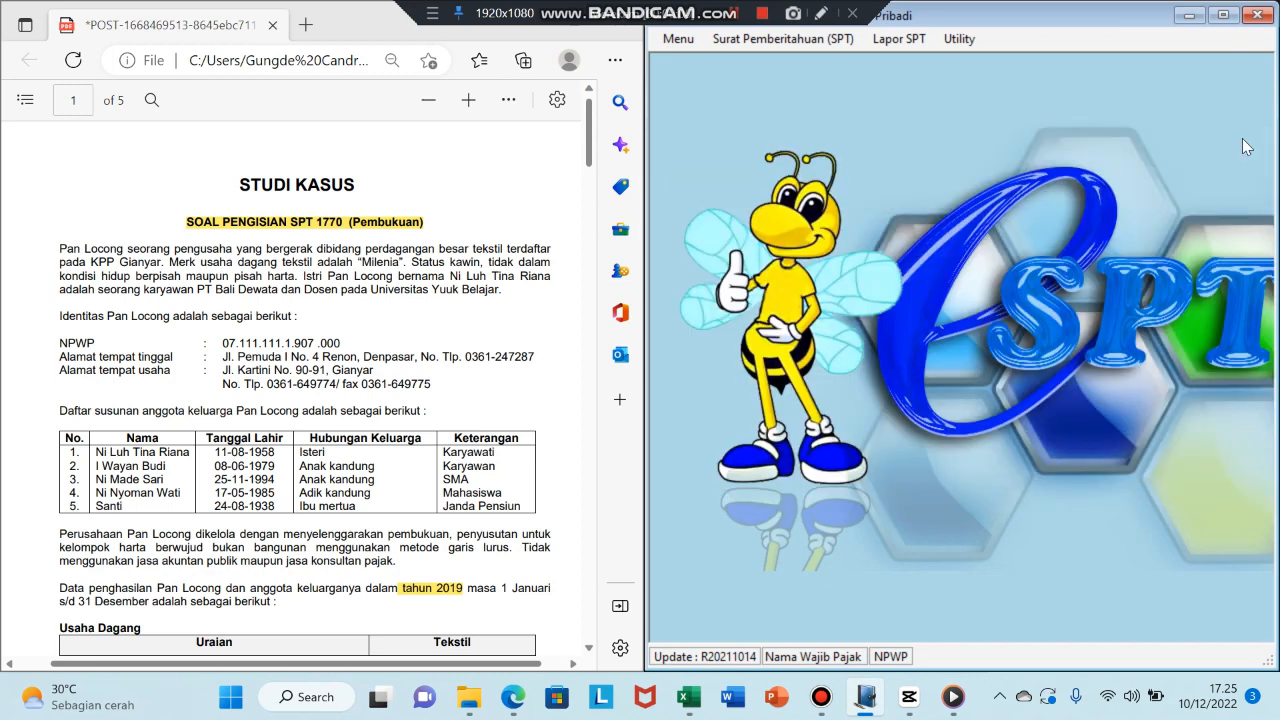
click(760, 38)
mouse_move(792, 140)
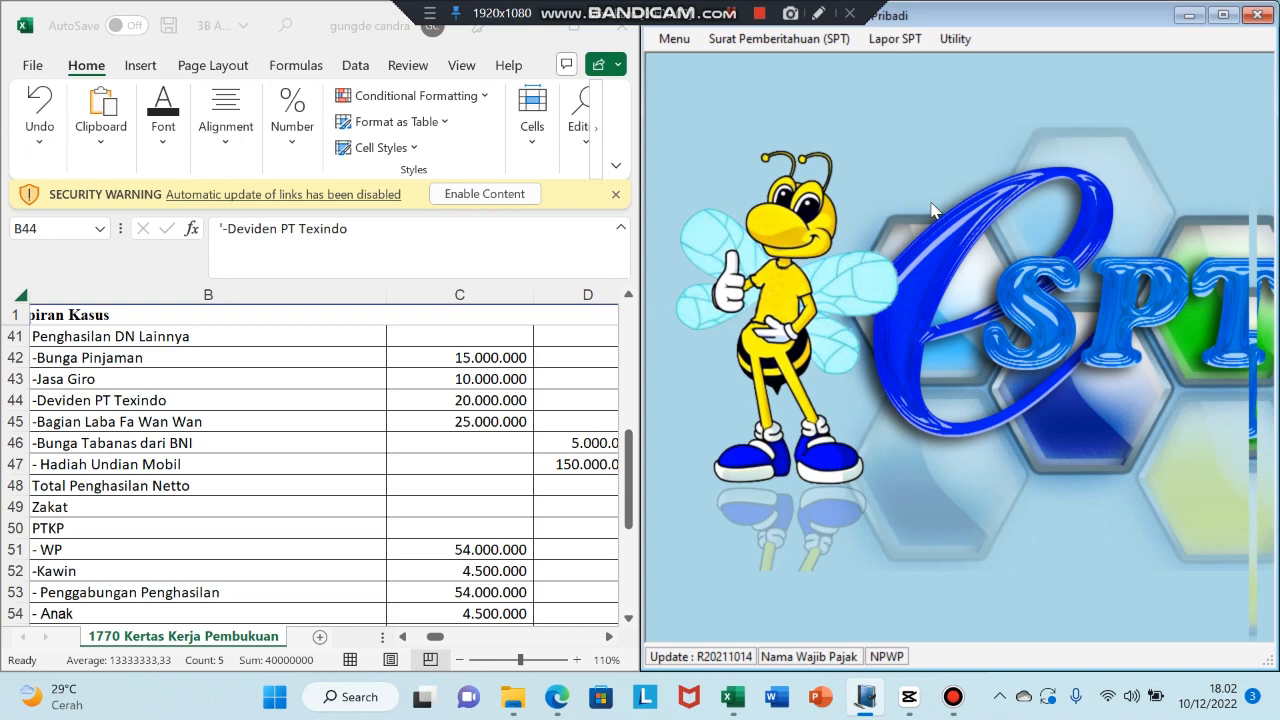
- Open 1770 Lampiran III and move its window up-left so the Bagian A table shows fully
click(773, 39)
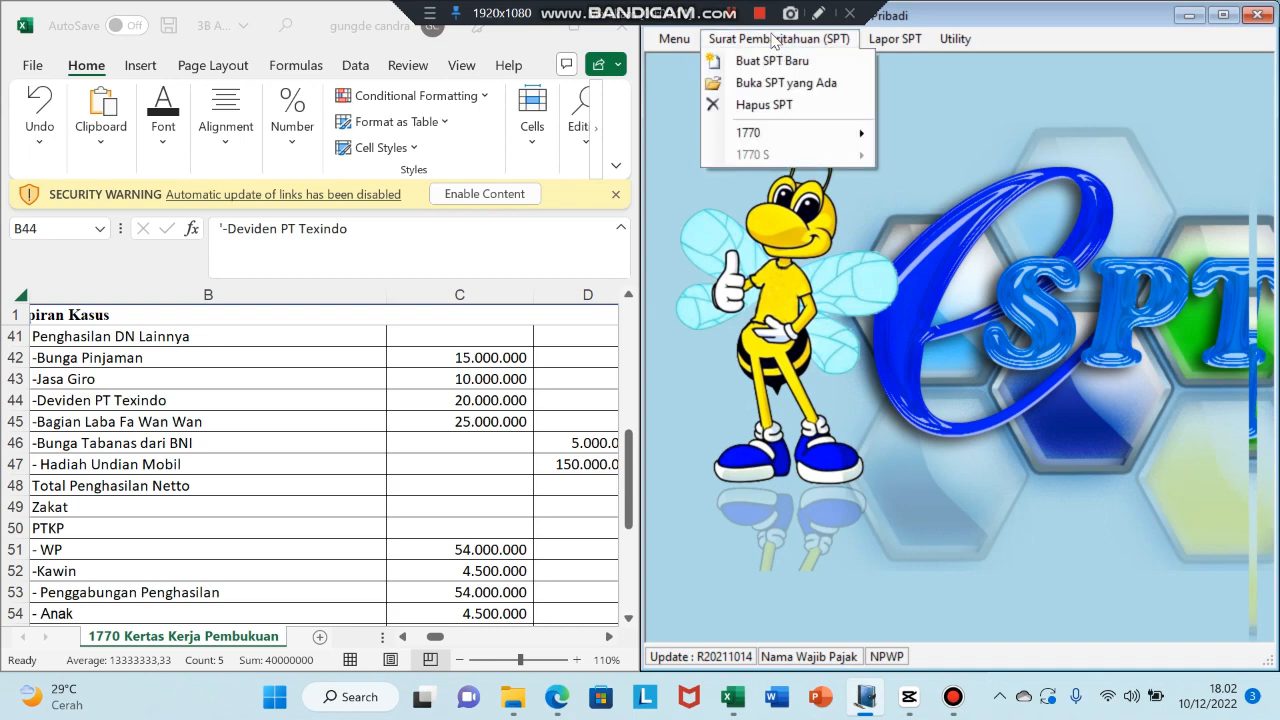
mouse_move(763, 134)
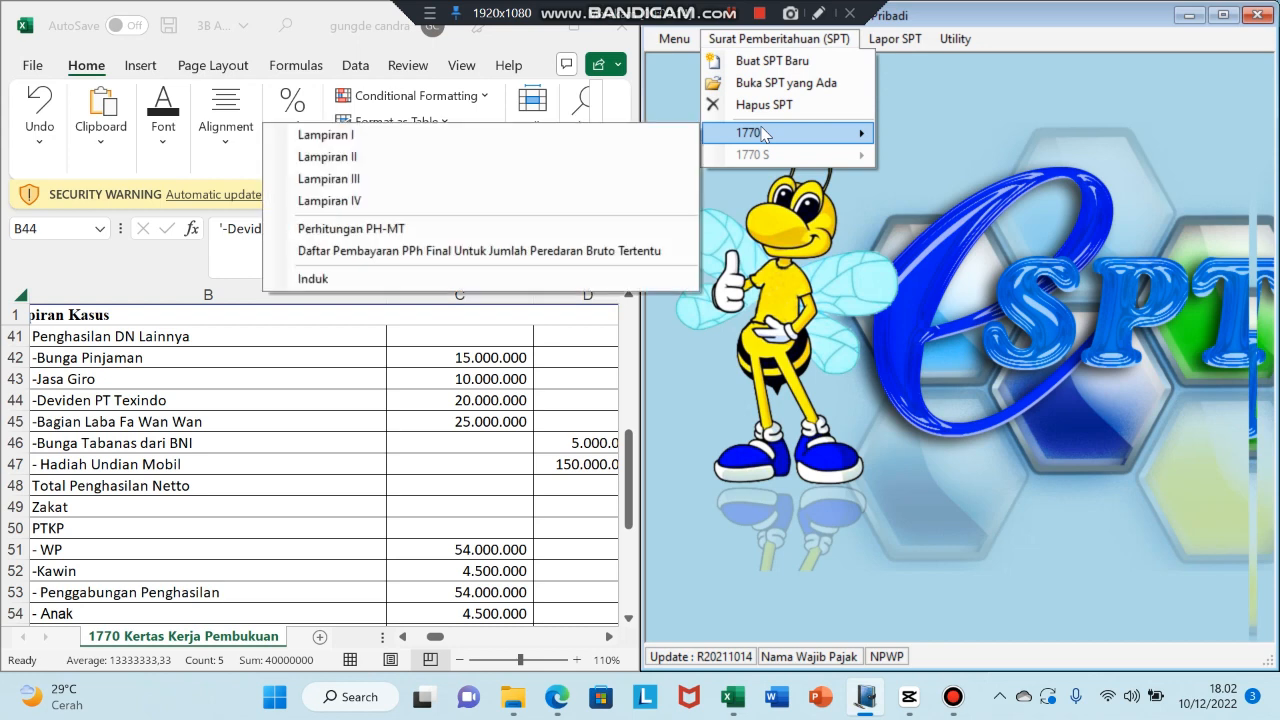
click(560, 179)
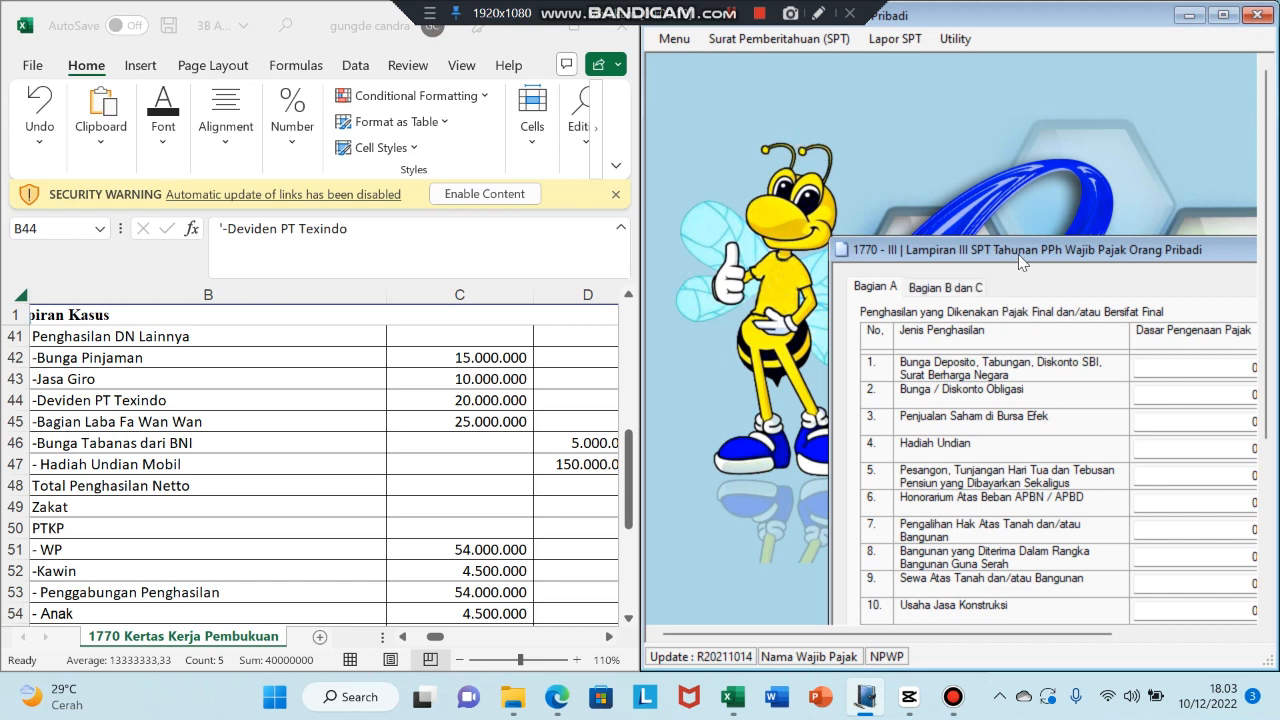
drag(1020, 261, 857, 97)
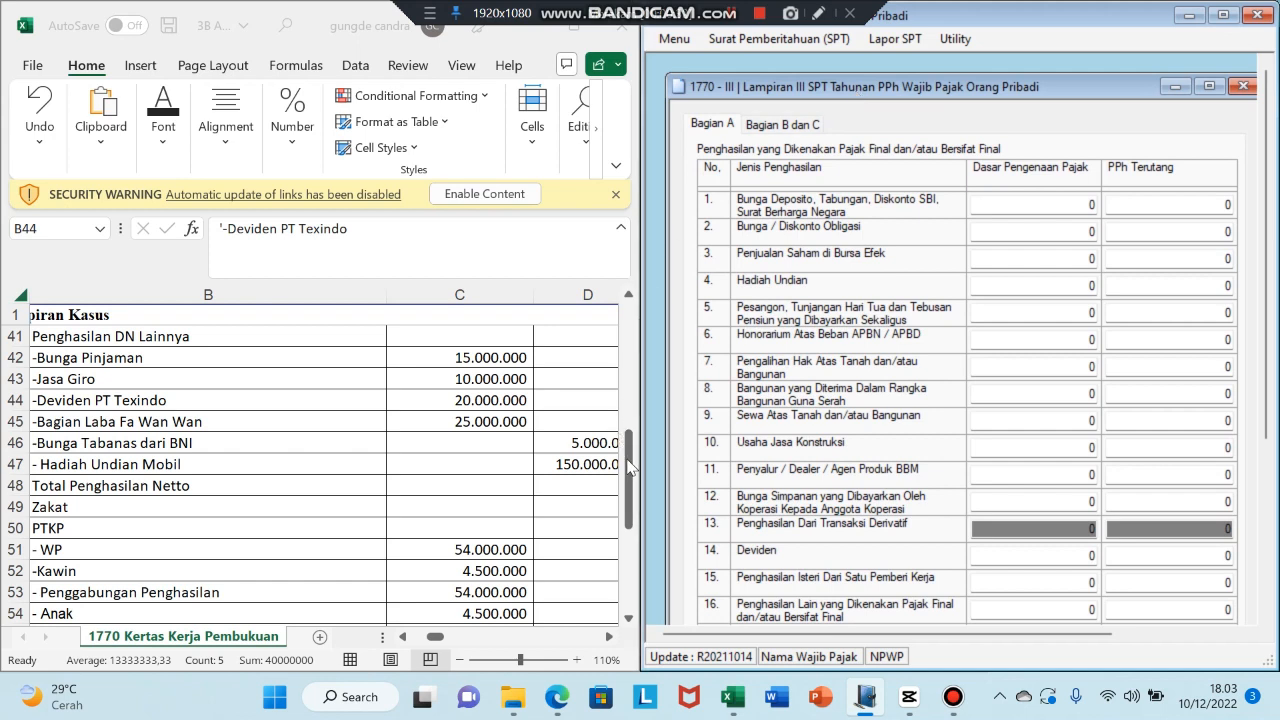
- Enter row 1 Bunga Deposito/Tabungan: tax base 15.000.000 and PPh terutang 3.000.000
mouse_move(630, 465)
mouse_down()
mouse_move(636, 478)
mouse_move(630, 460)
mouse_up()
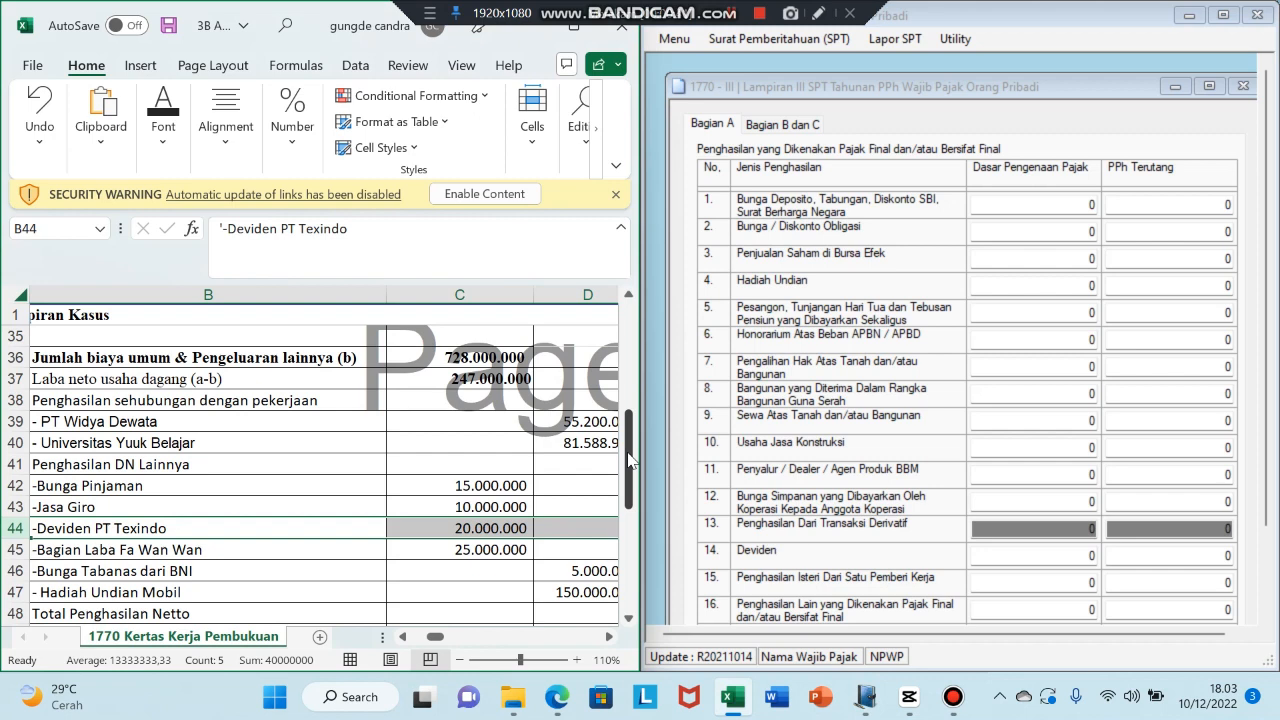
click(14, 507)
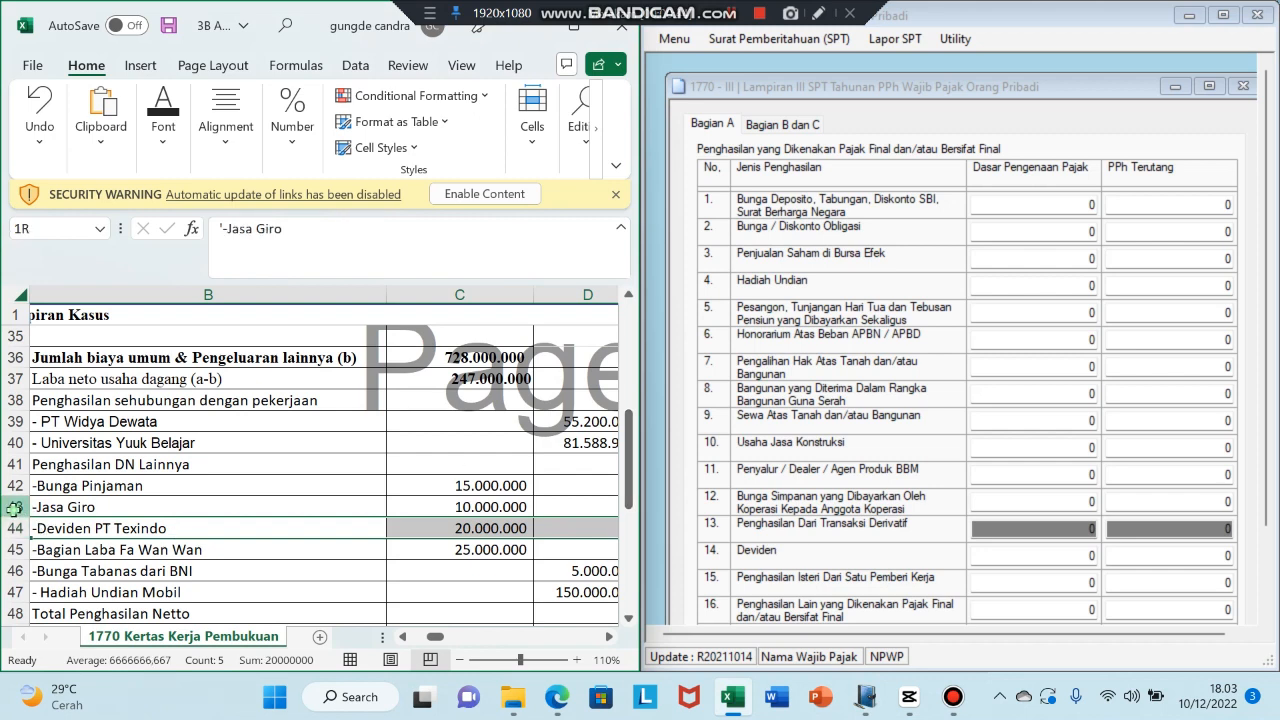
click(8, 570)
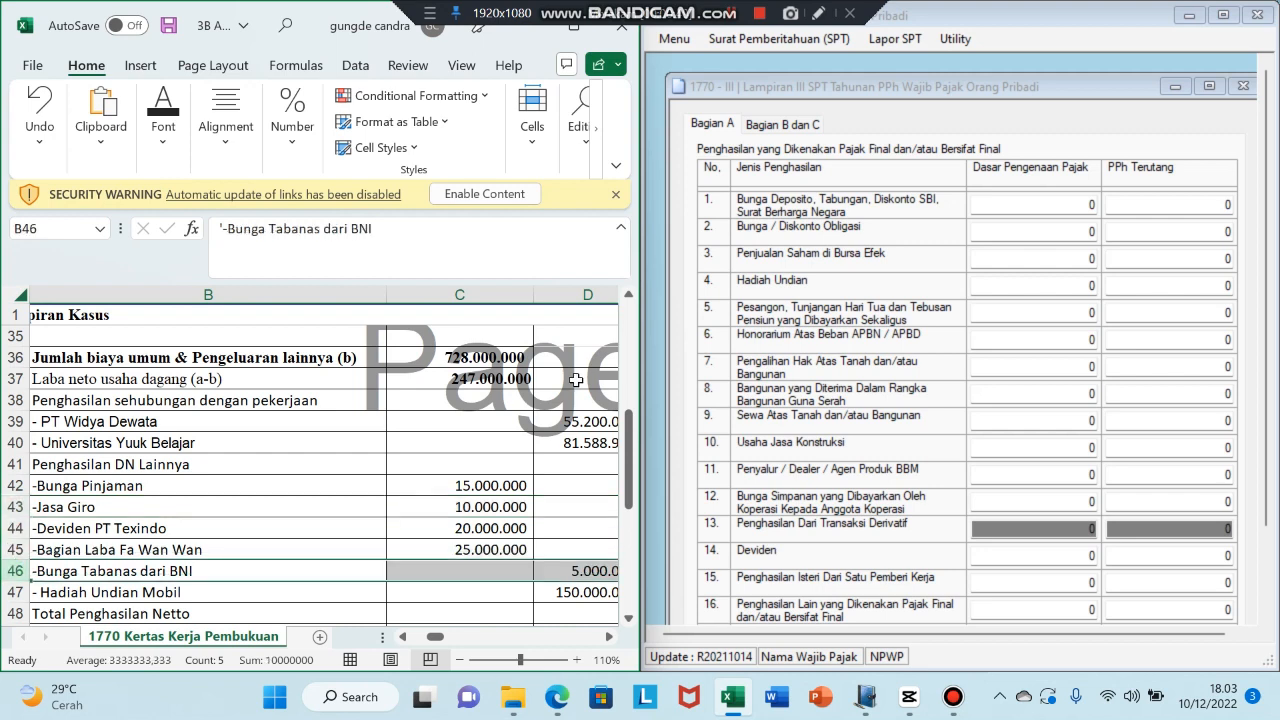
click(1096, 208)
text(15)
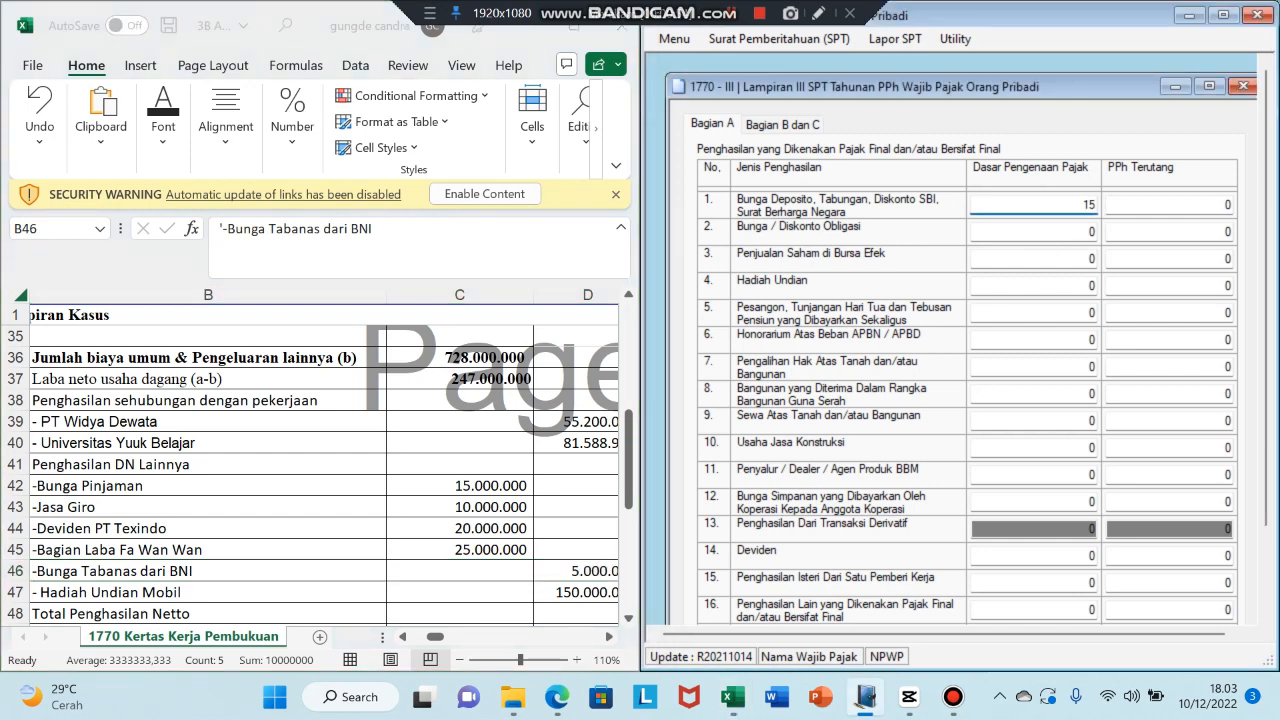
text(.000.000000)
key(Tab)
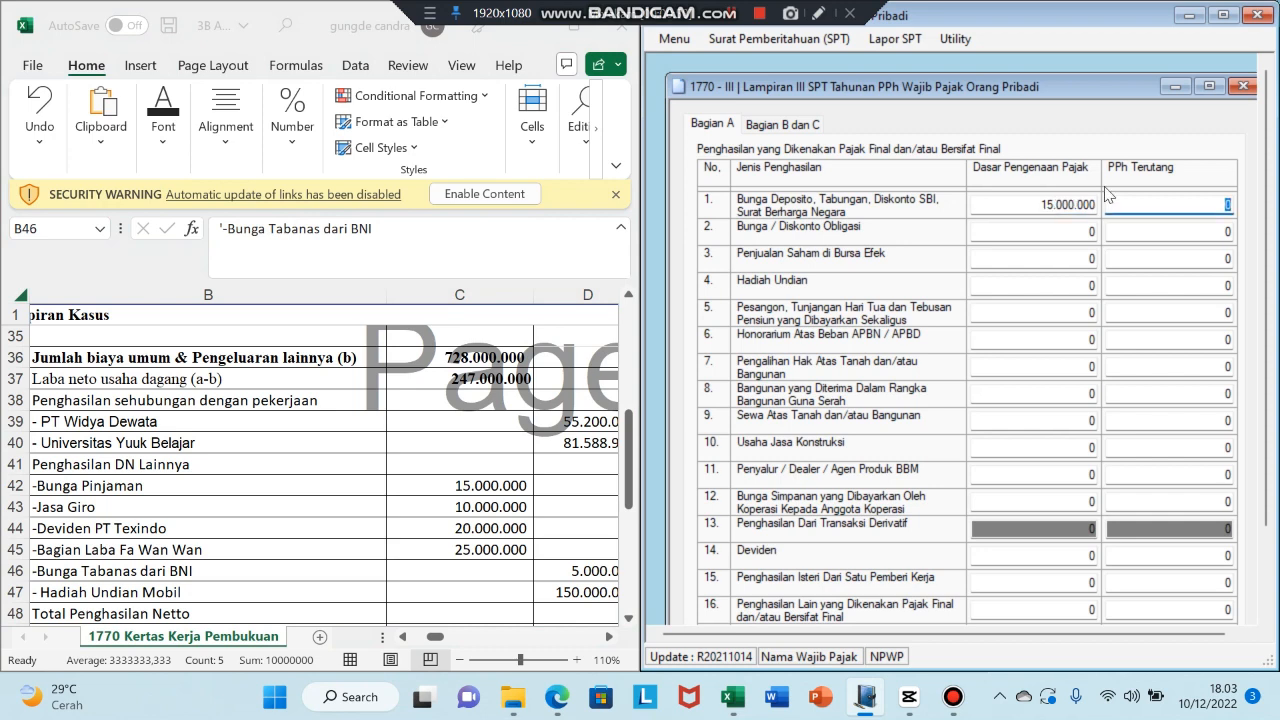
click(573, 25)
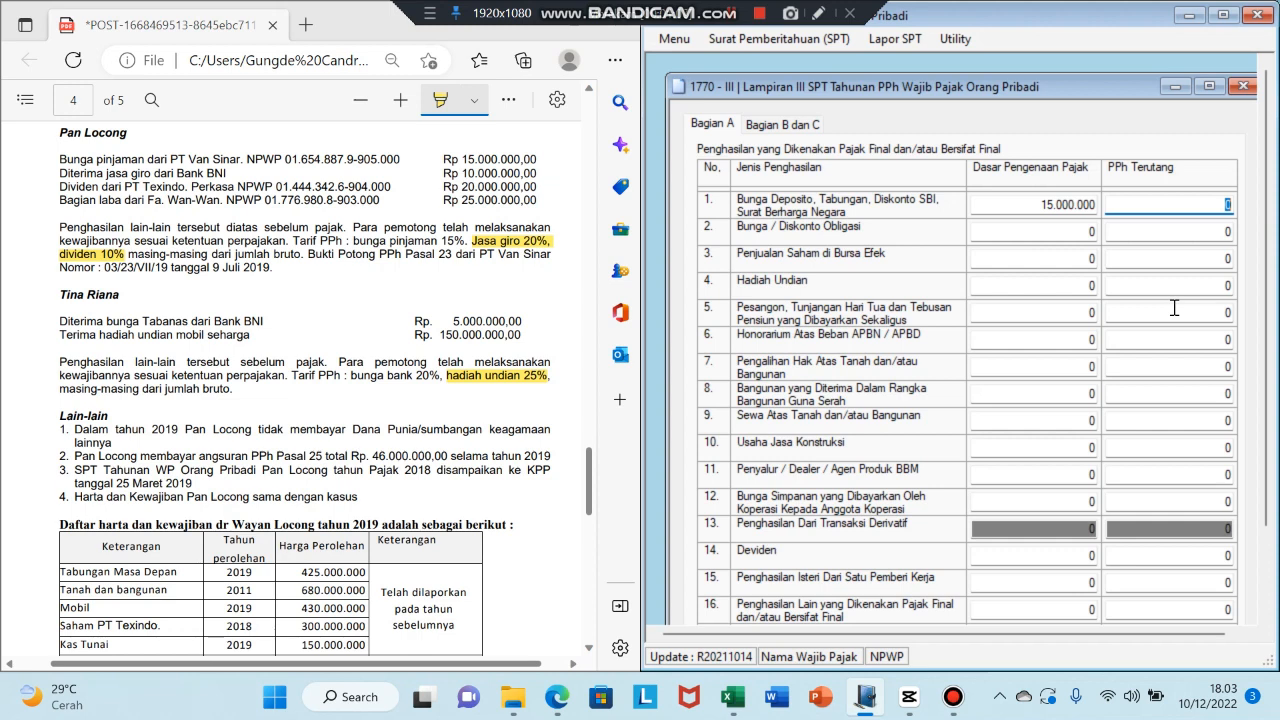
text(3.00)
text(0.000)
key(Tab)
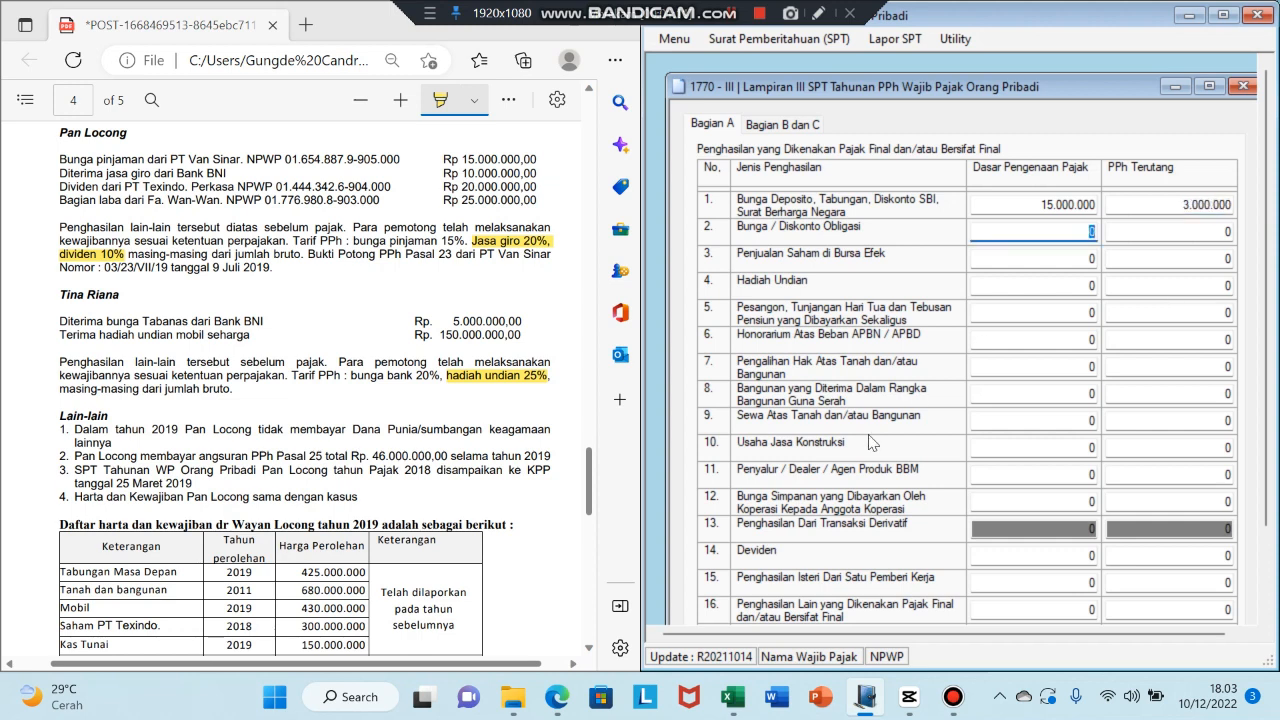
click(733, 697)
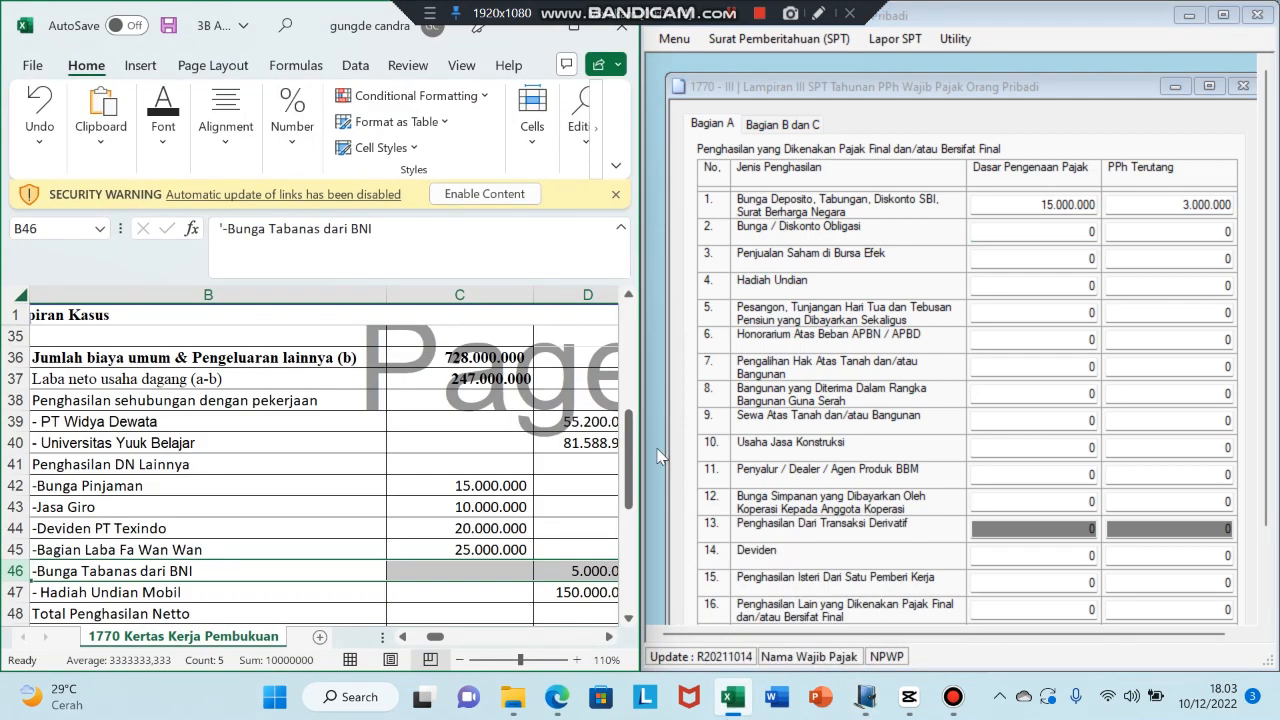
- Enter 150.000.000 as the Hadiah Undian Mobil tax base
click(15, 592)
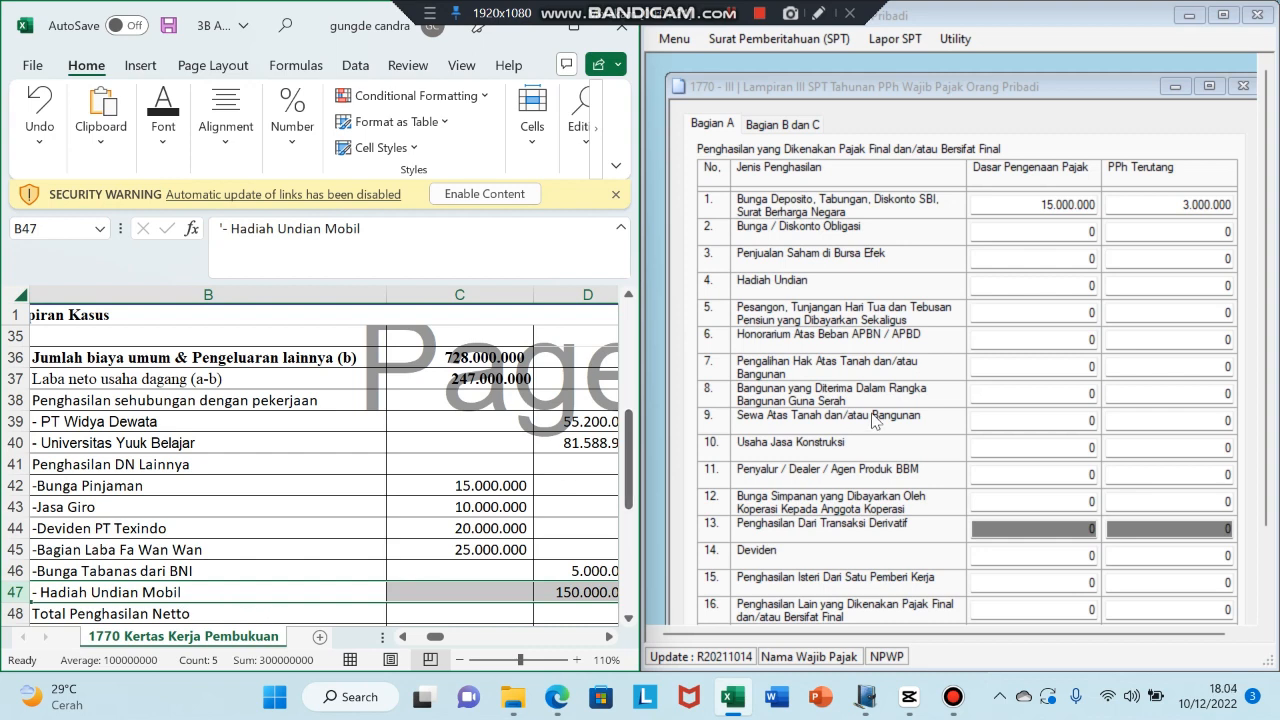
click(1096, 288)
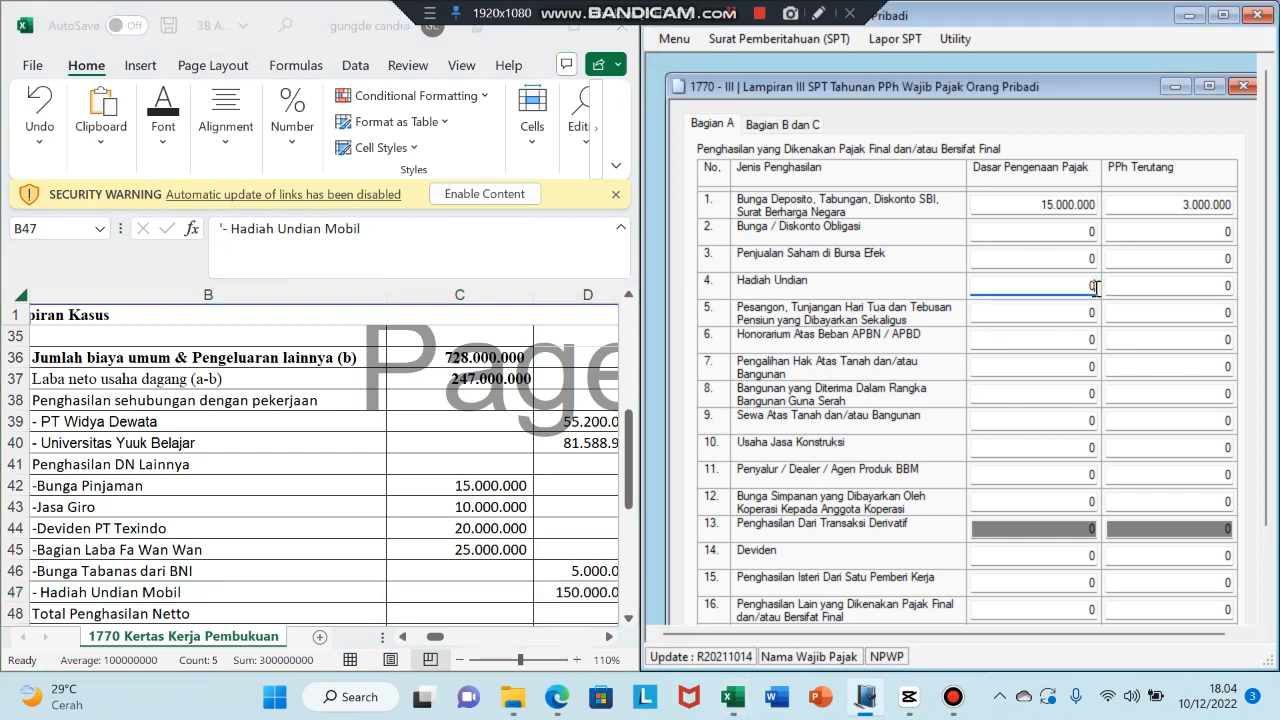
key(BackSpace)
text(15000000)
key(Tab)
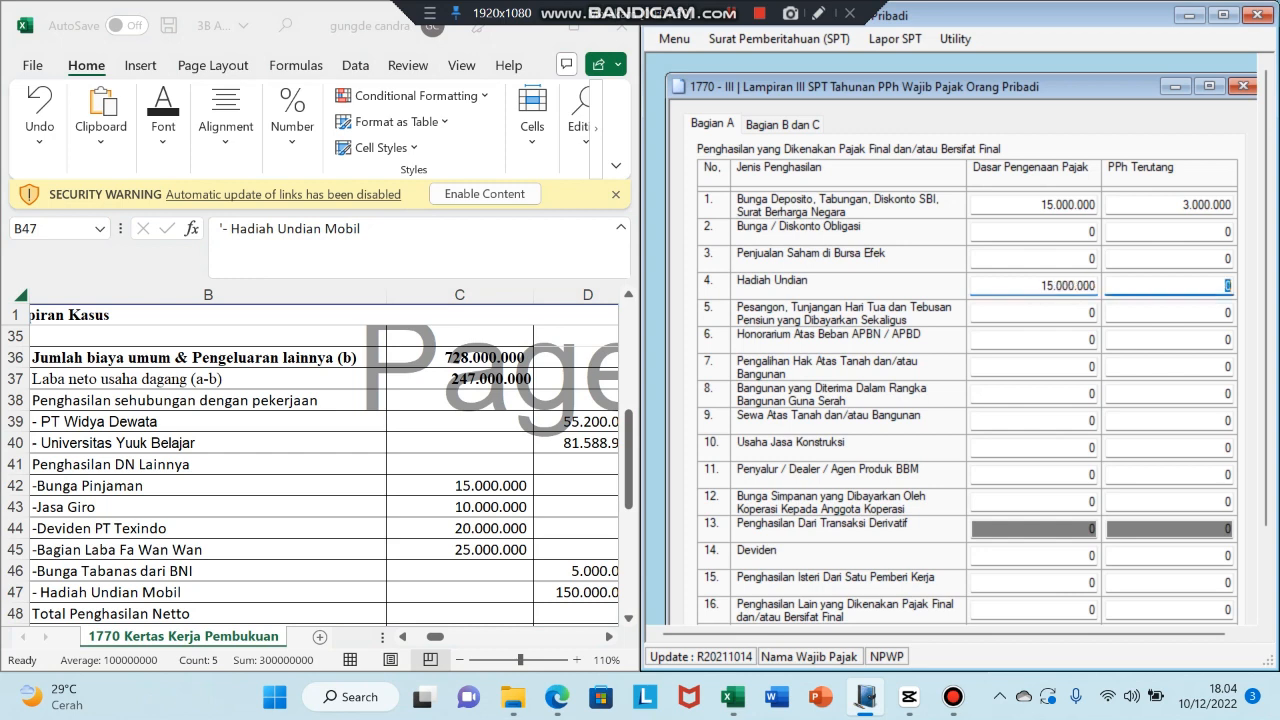
click(1067, 290)
text(0)
key(Tab)
- Enter 37.500.000 as the Hadiah Undian tax due, checking the case study PDF
click(541, 35)
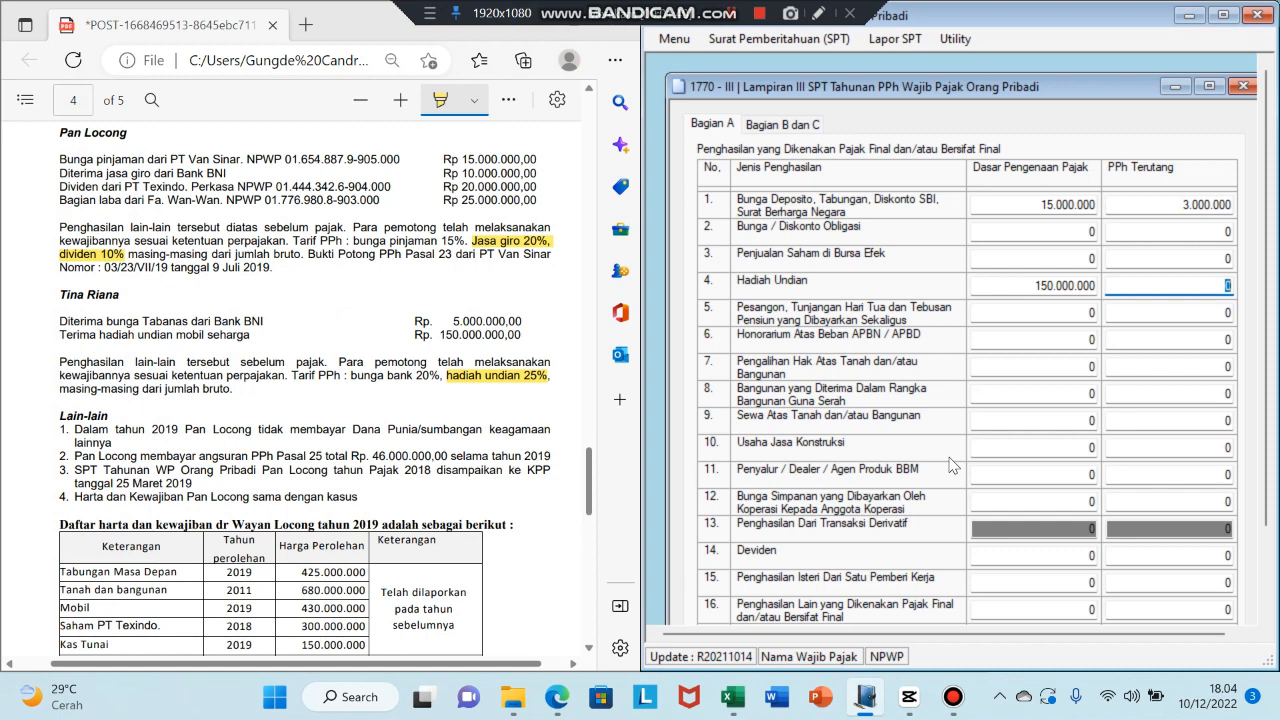
text(37.500.000)
key(Tab)
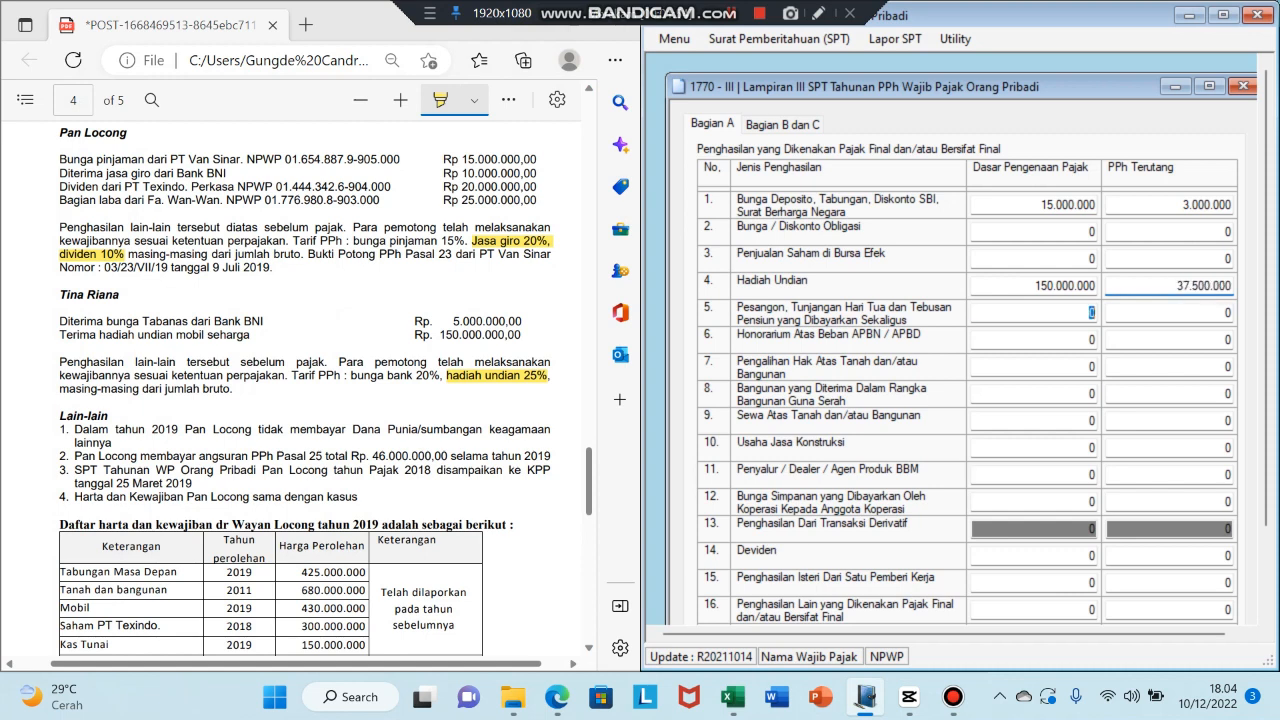
click(731, 700)
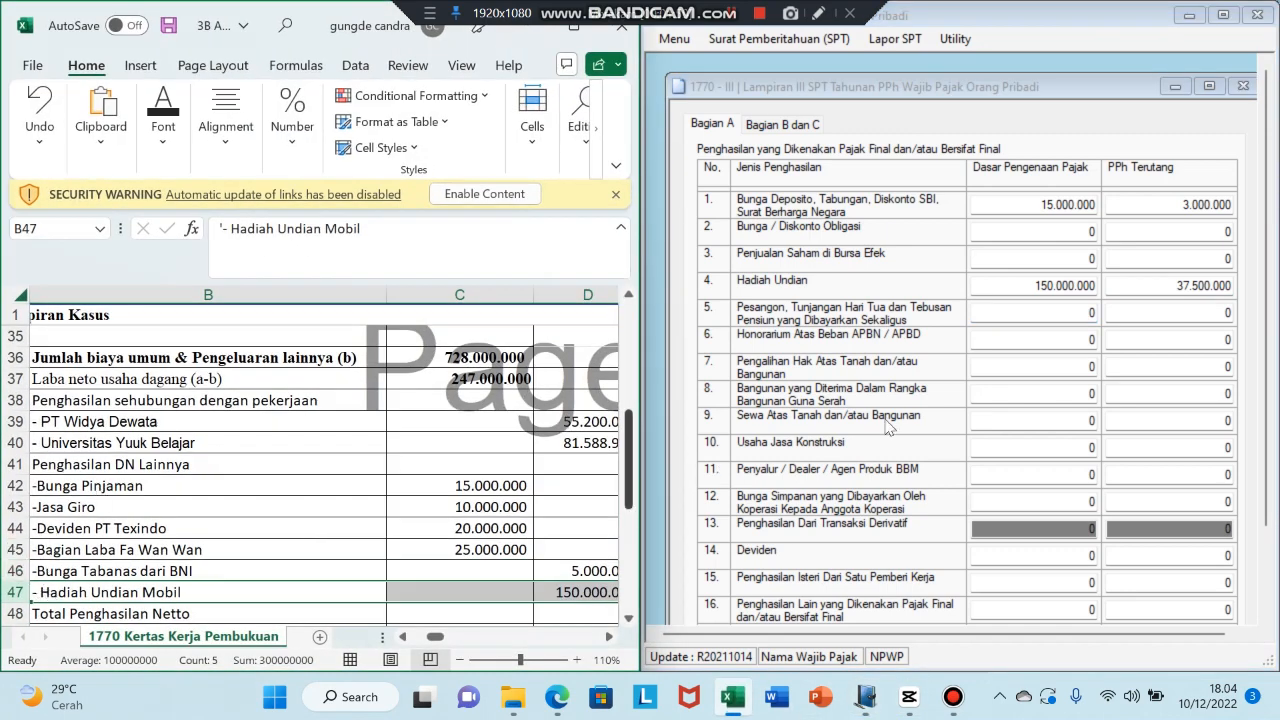
click(8, 528)
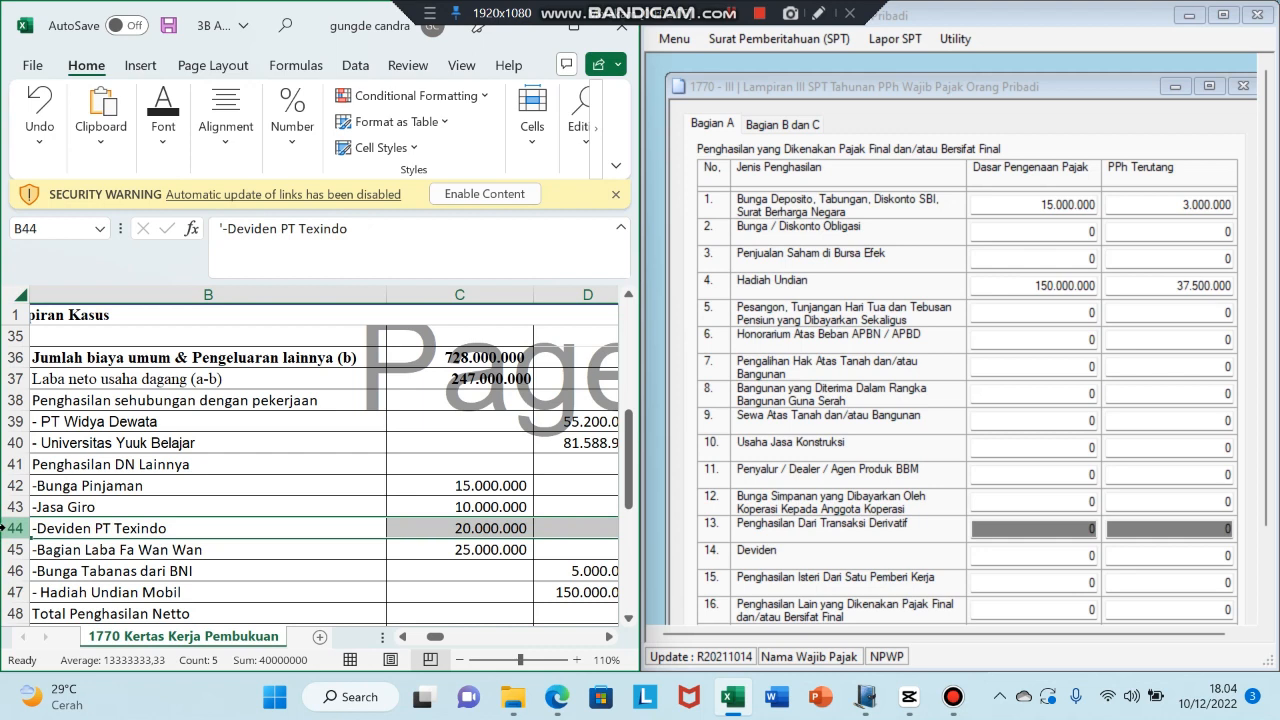
- Fill the Deviden PT Texindo row with a 20.000.000 tax base and its tax due
click(1096, 556)
text(200.)
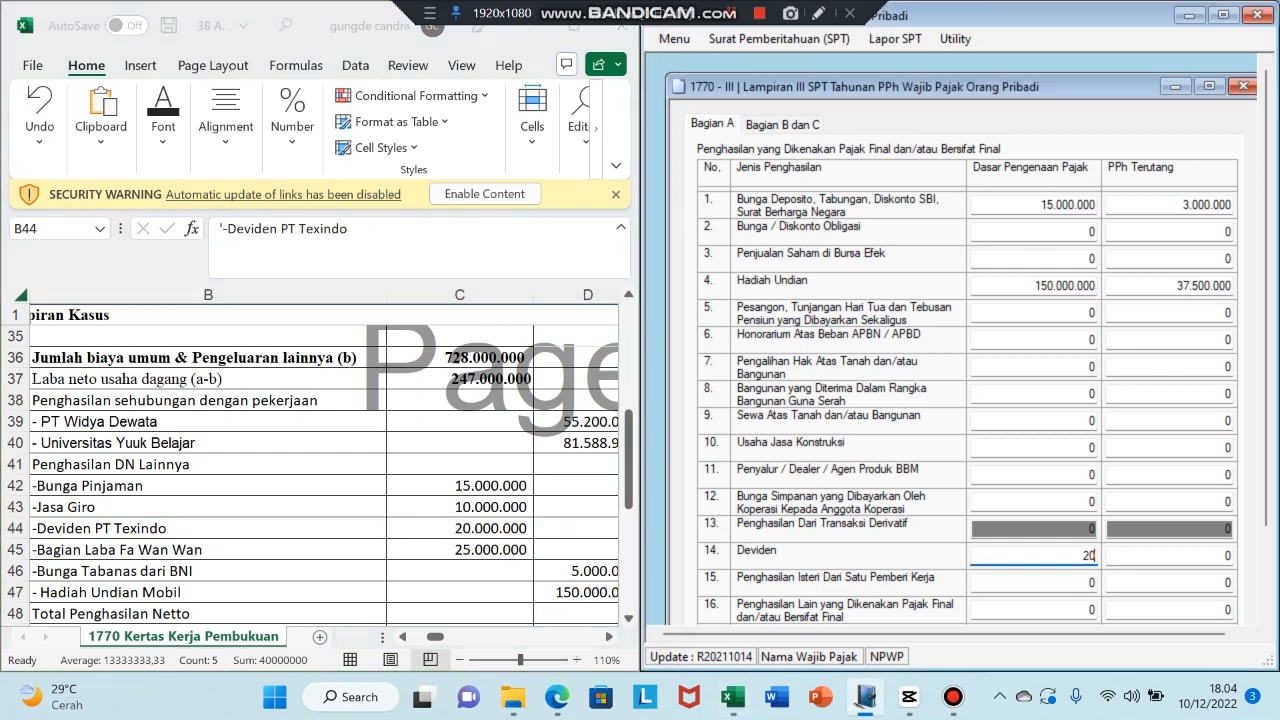
text(000.000)
key(Tab)
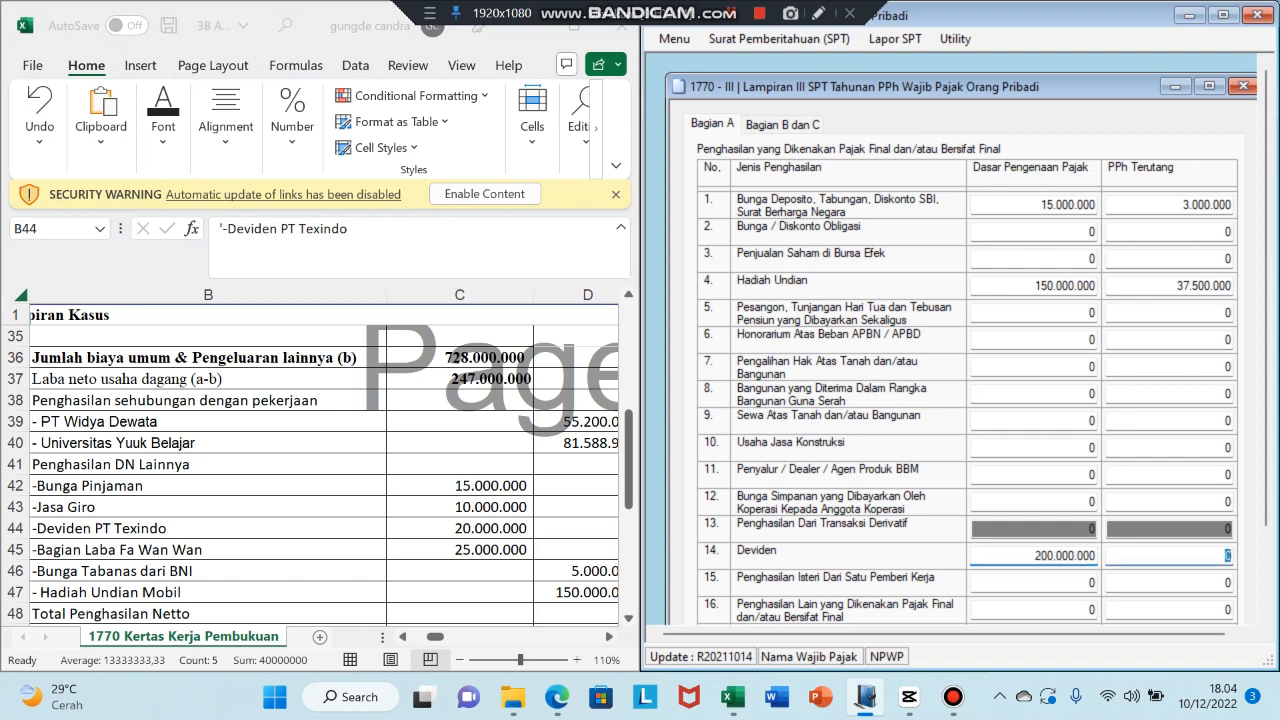
click(1083, 556)
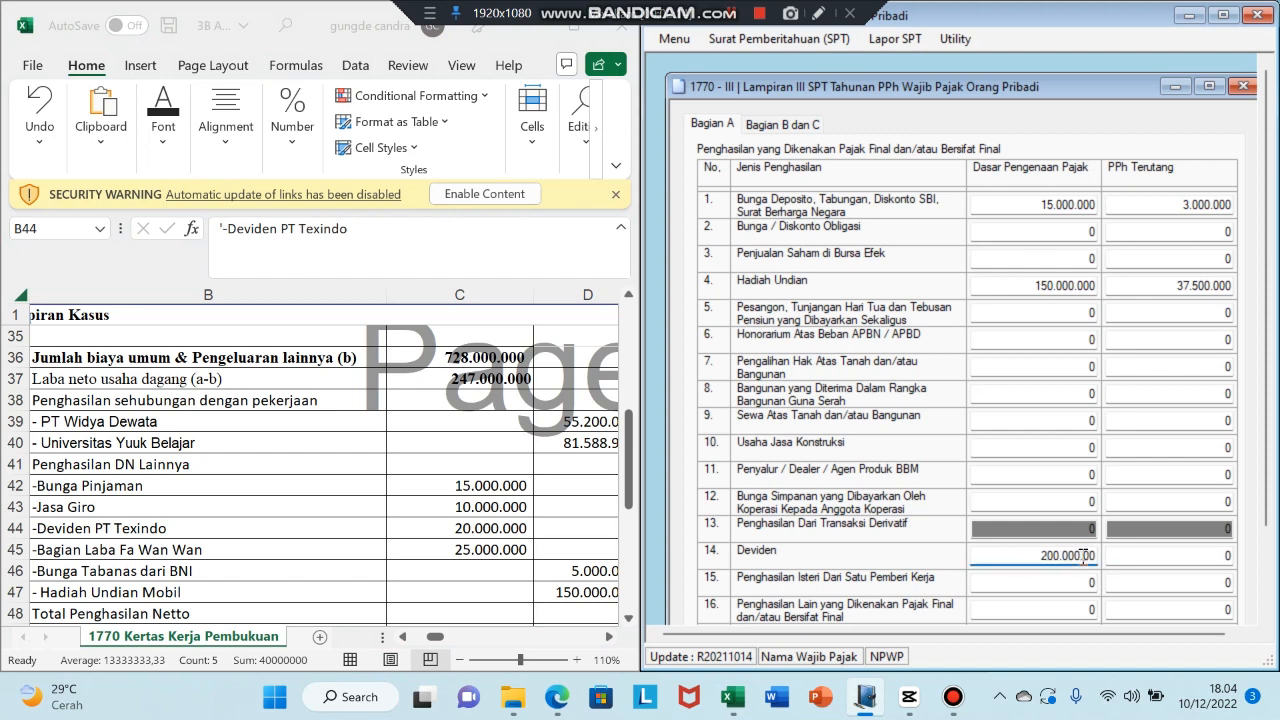
key(BackSpace)
key(Tab)
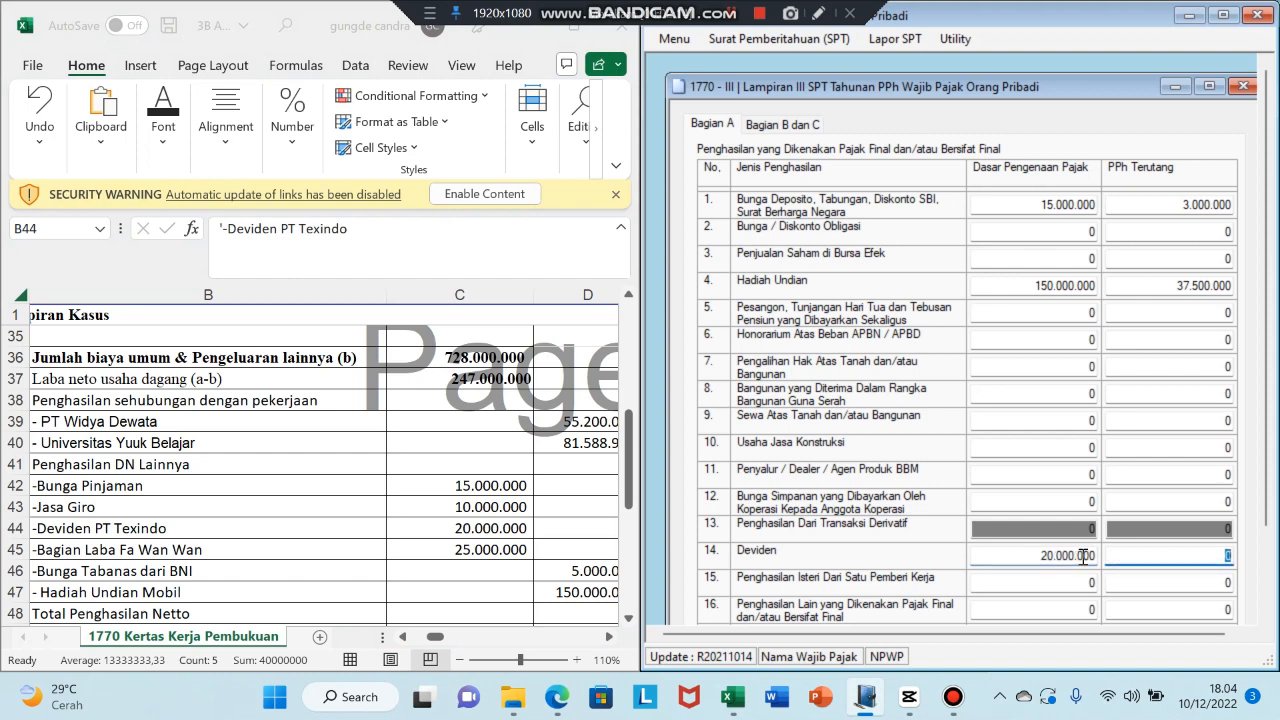
click(630, 429)
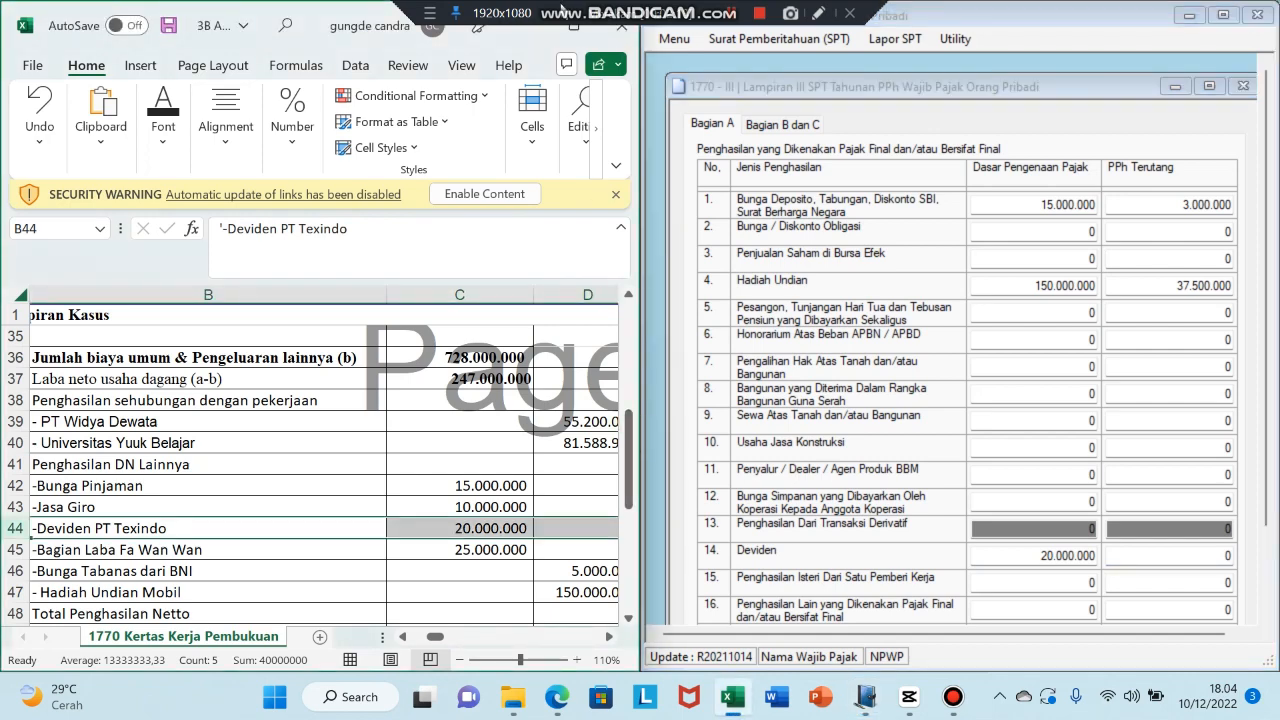
click(547, 30)
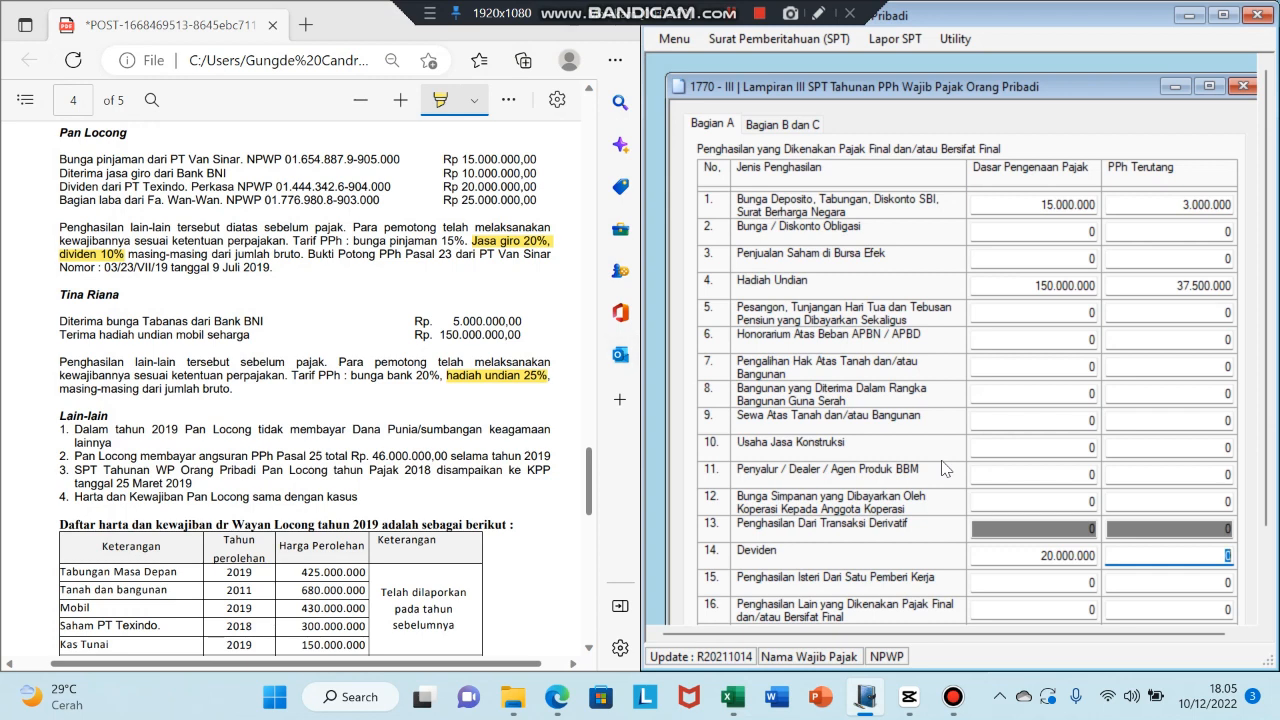
text(20000000)
key(Tab)
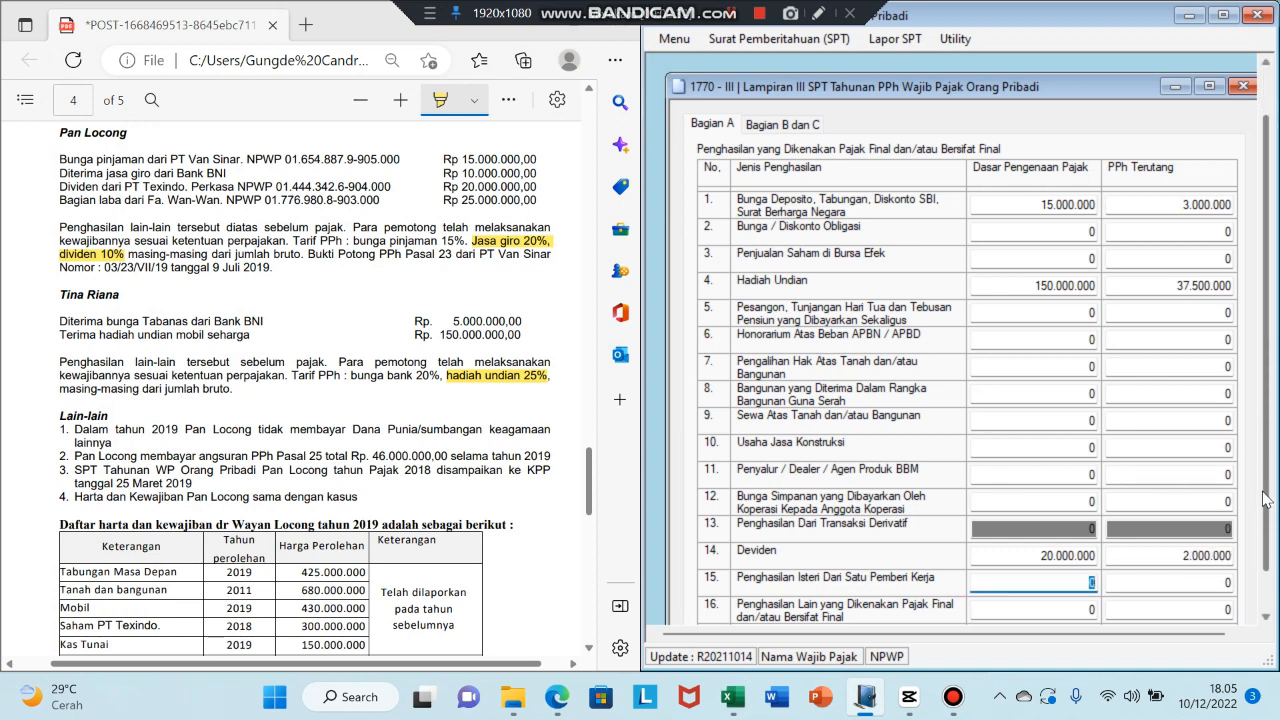
- Save the Bagian A figures totalling 42.500.000 tax owed, then go to Bagian B dan C
drag(1265, 455, 1267, 513)
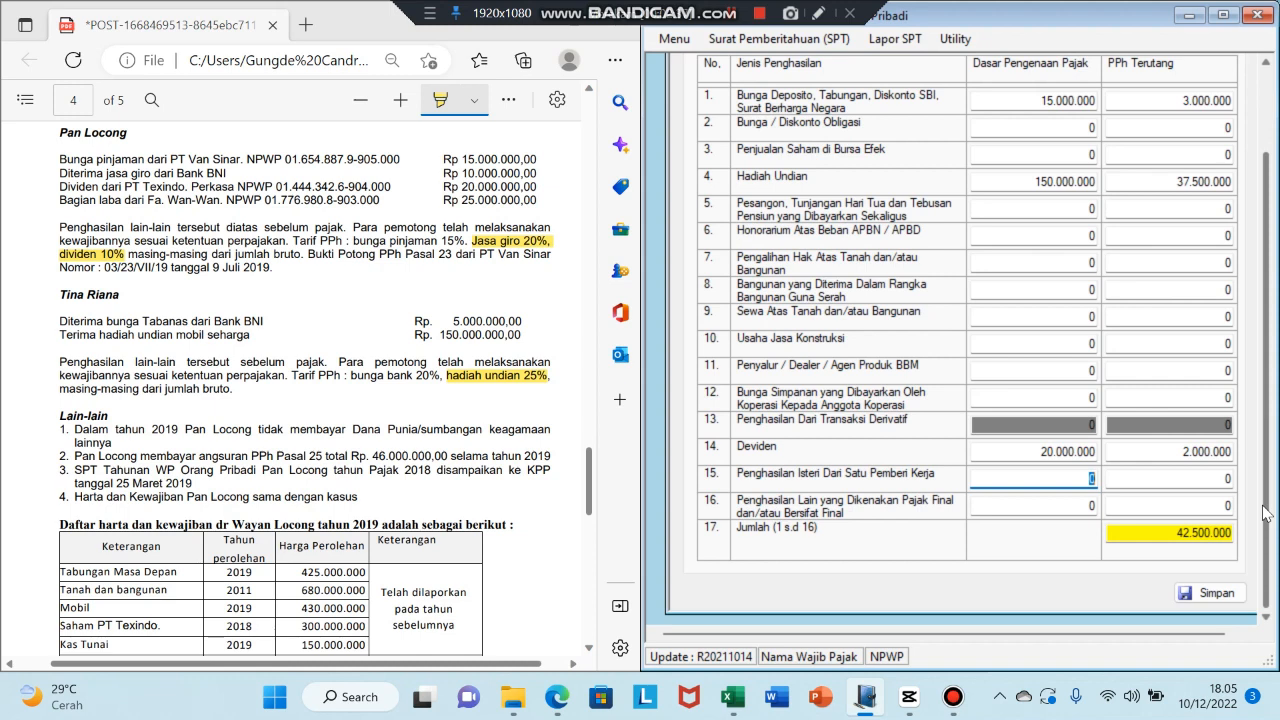
drag(1177, 536, 1243, 535)
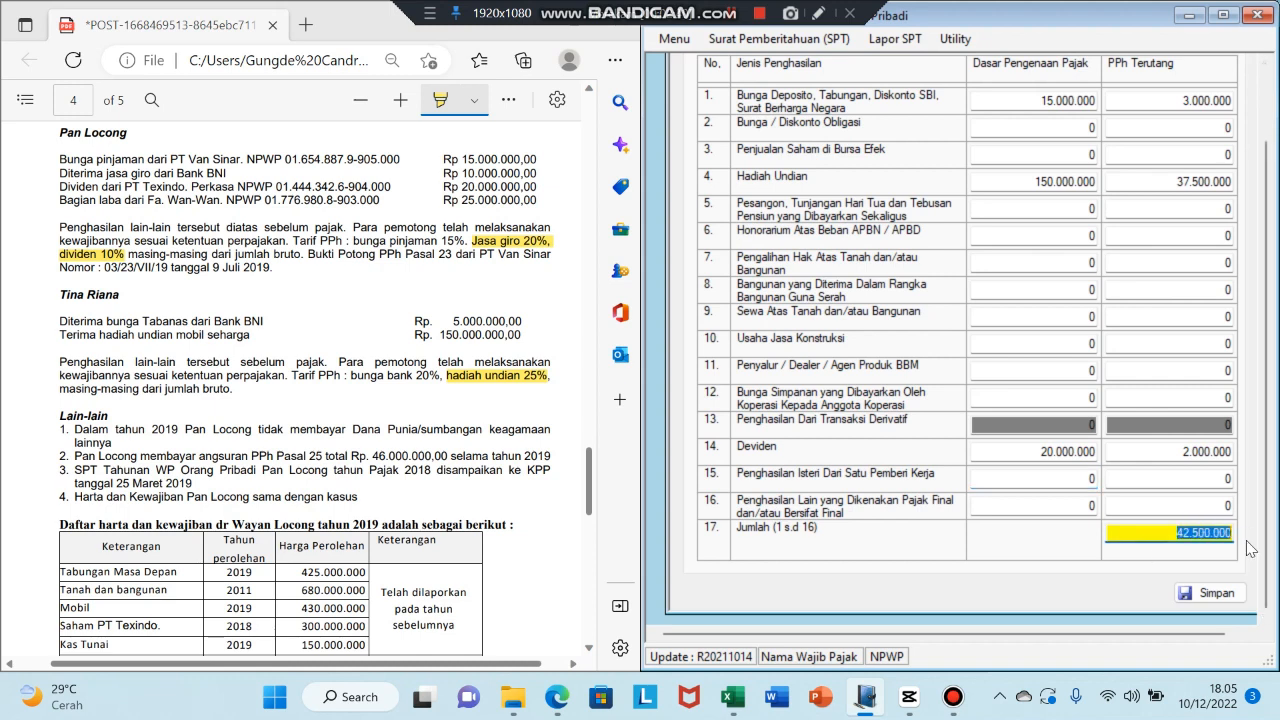
click(1218, 594)
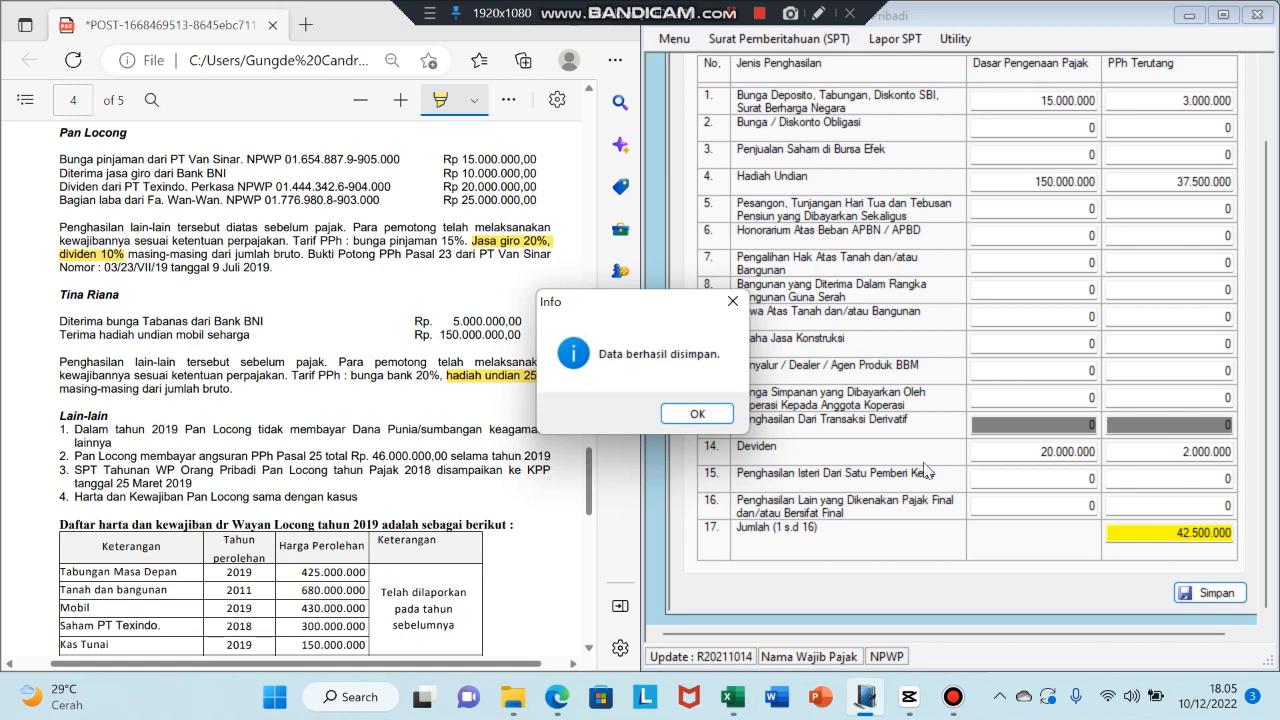
click(697, 414)
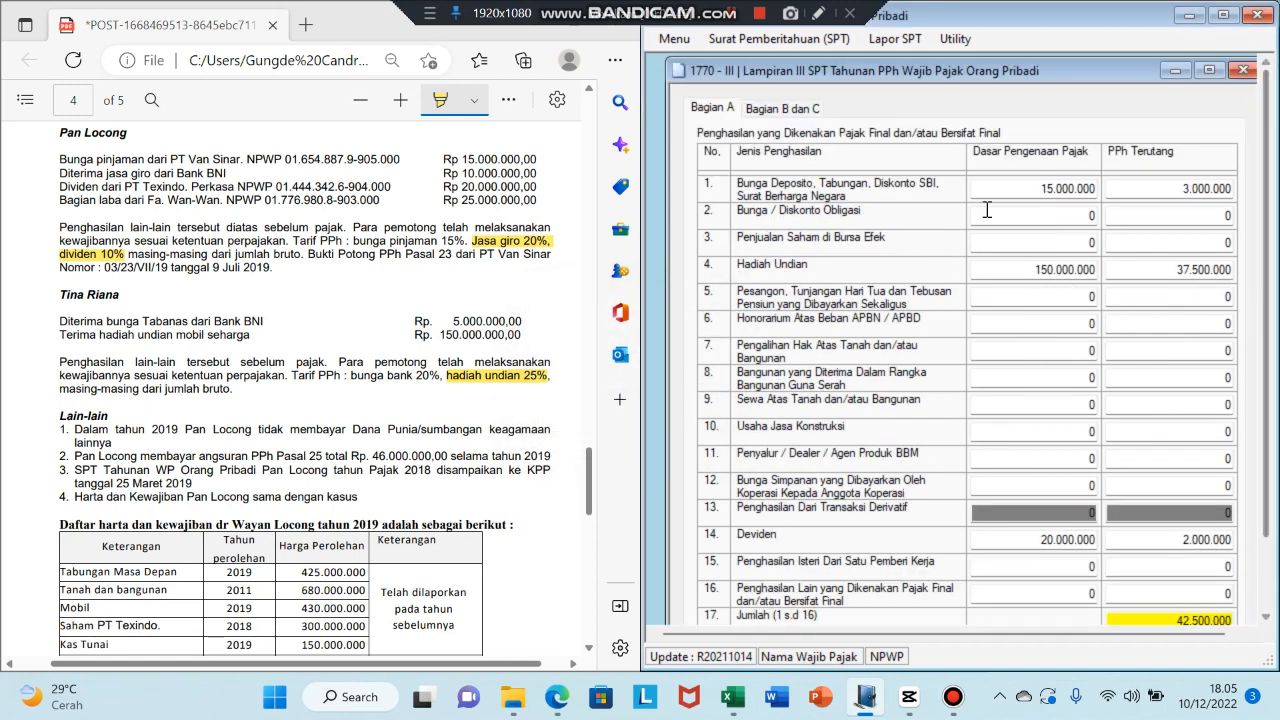
click(787, 112)
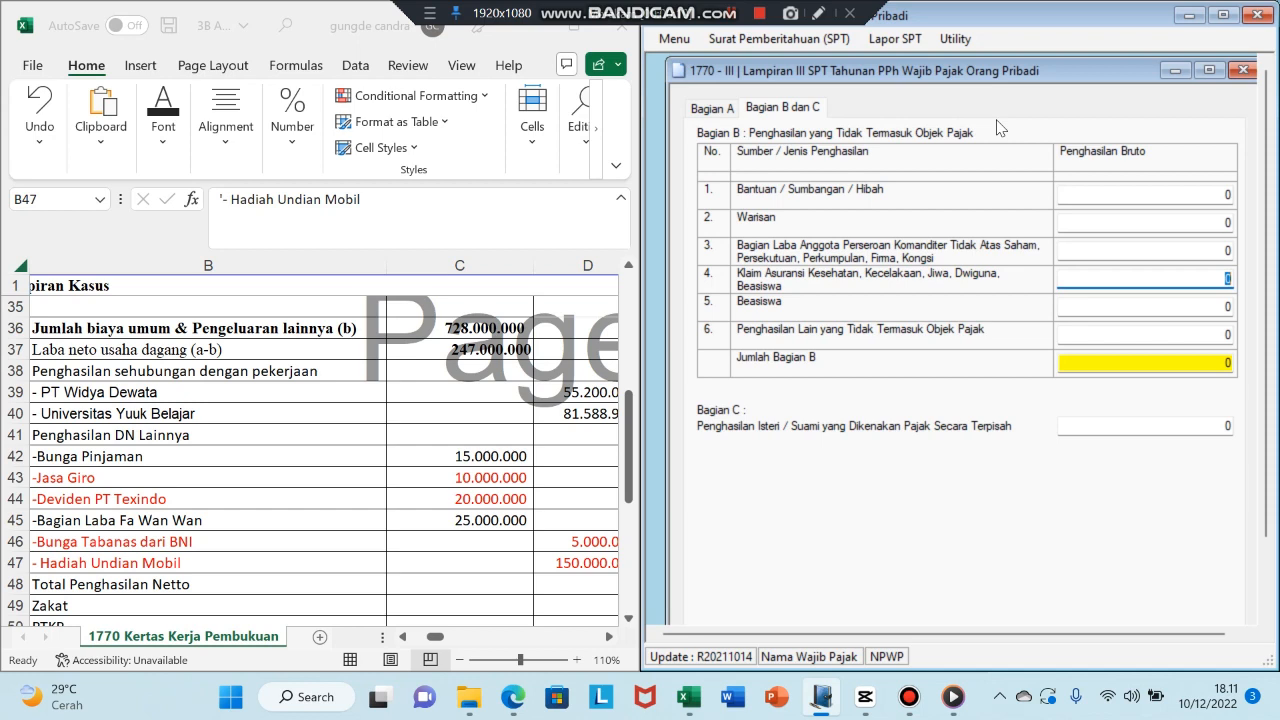
- Enter 25.000.000 as Bagian Laba gross income, save it, and close Lampiran III
click(1230, 251)
key(BackSpace)
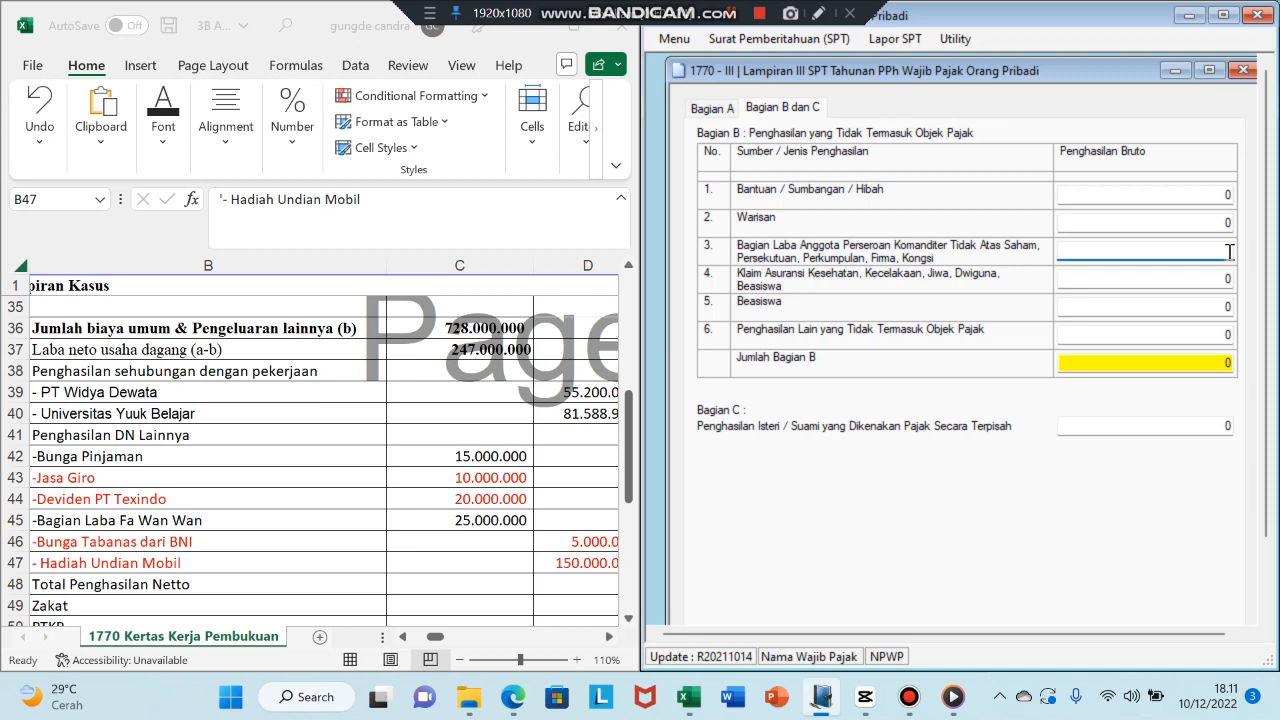
text(25000000)
key(Tab)
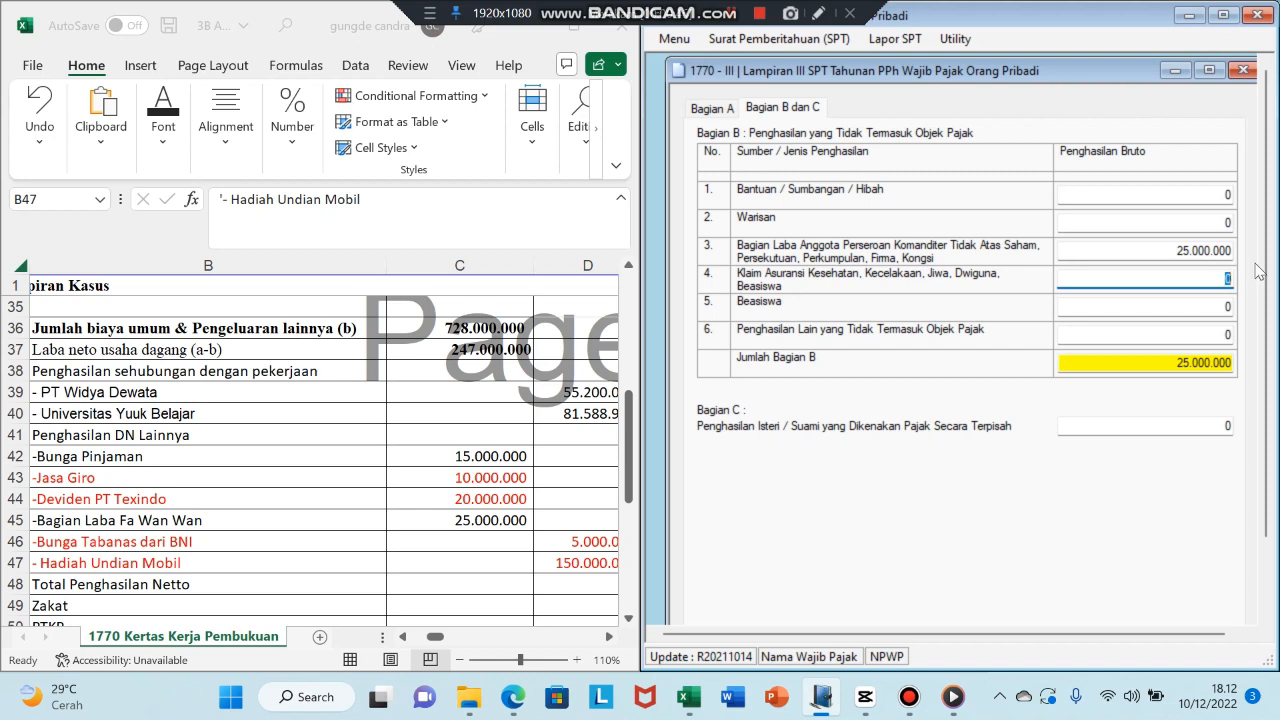
drag(1266, 260, 1266, 342)
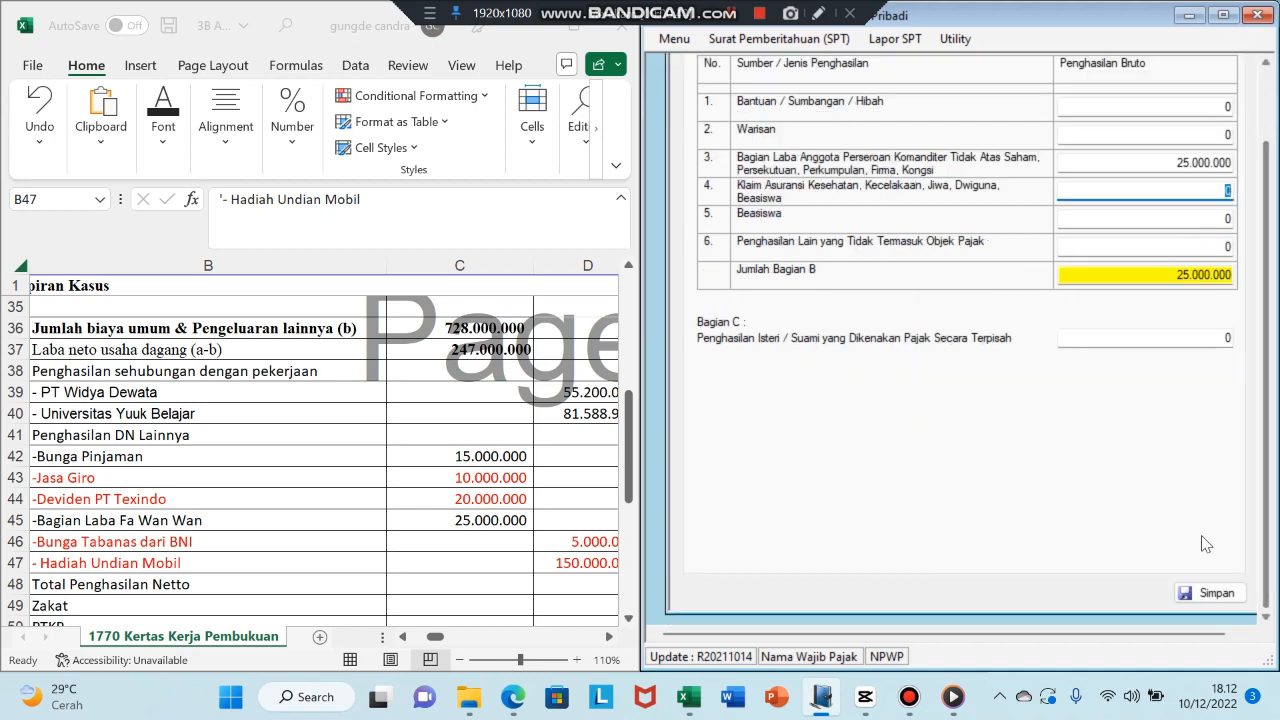
click(1213, 593)
click(697, 414)
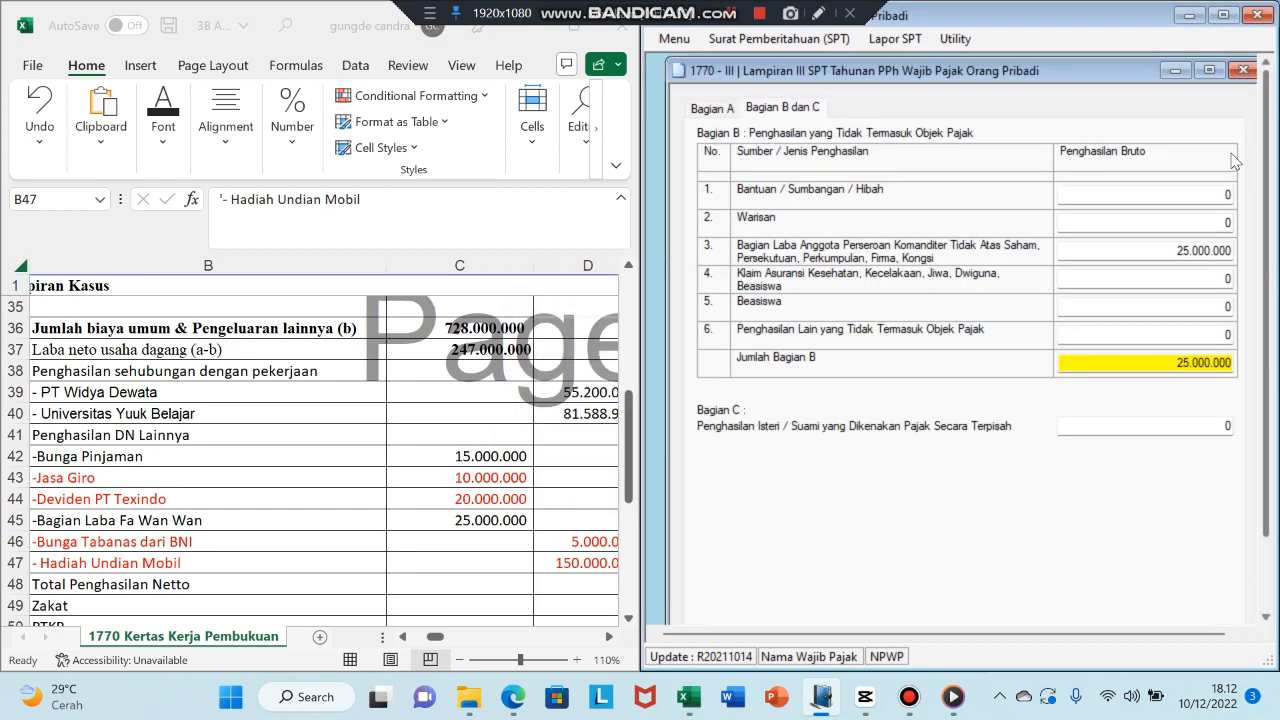
click(1254, 65)
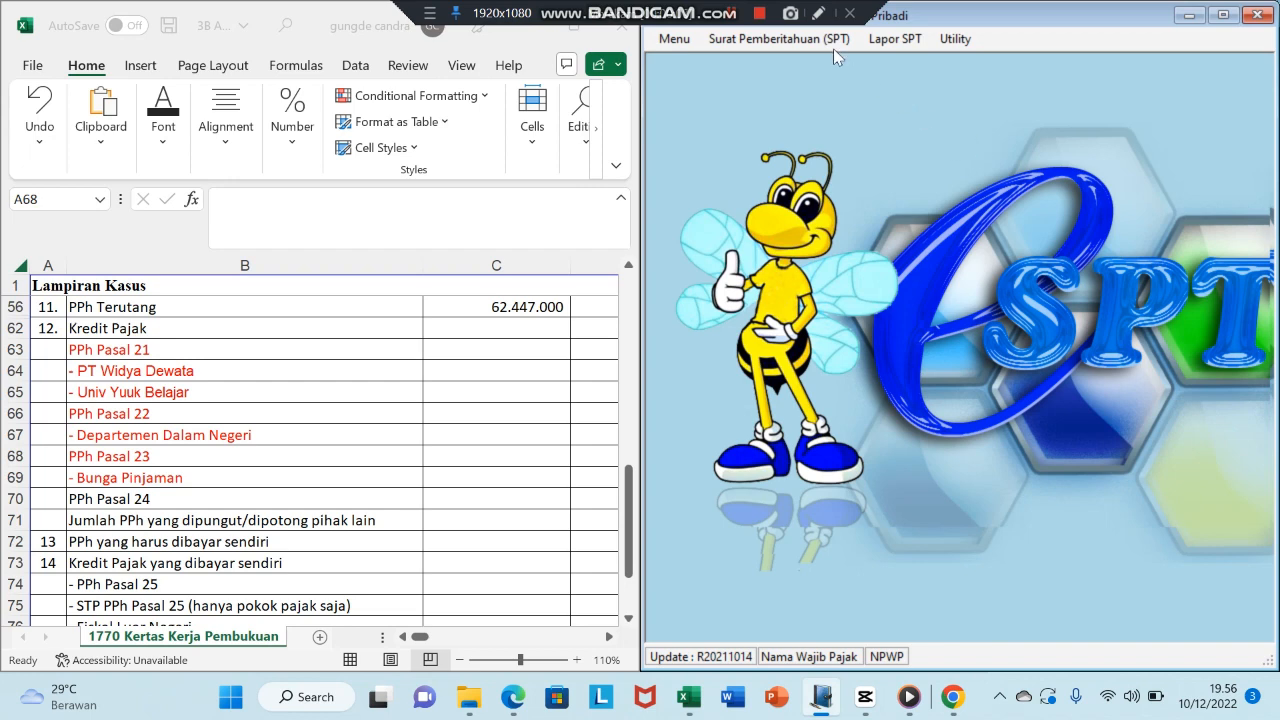
- Open 1770 Lampiran II from the SPT menu and shift its window slightly lower
click(768, 39)
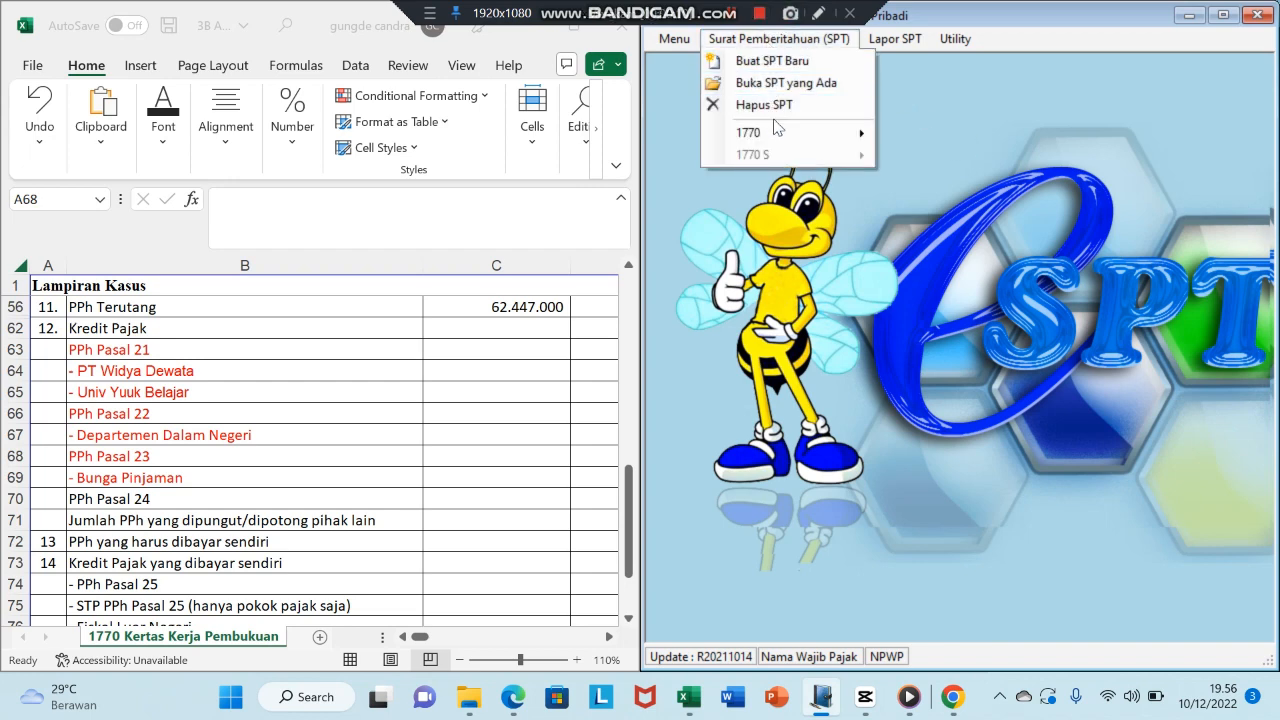
mouse_move(775, 127)
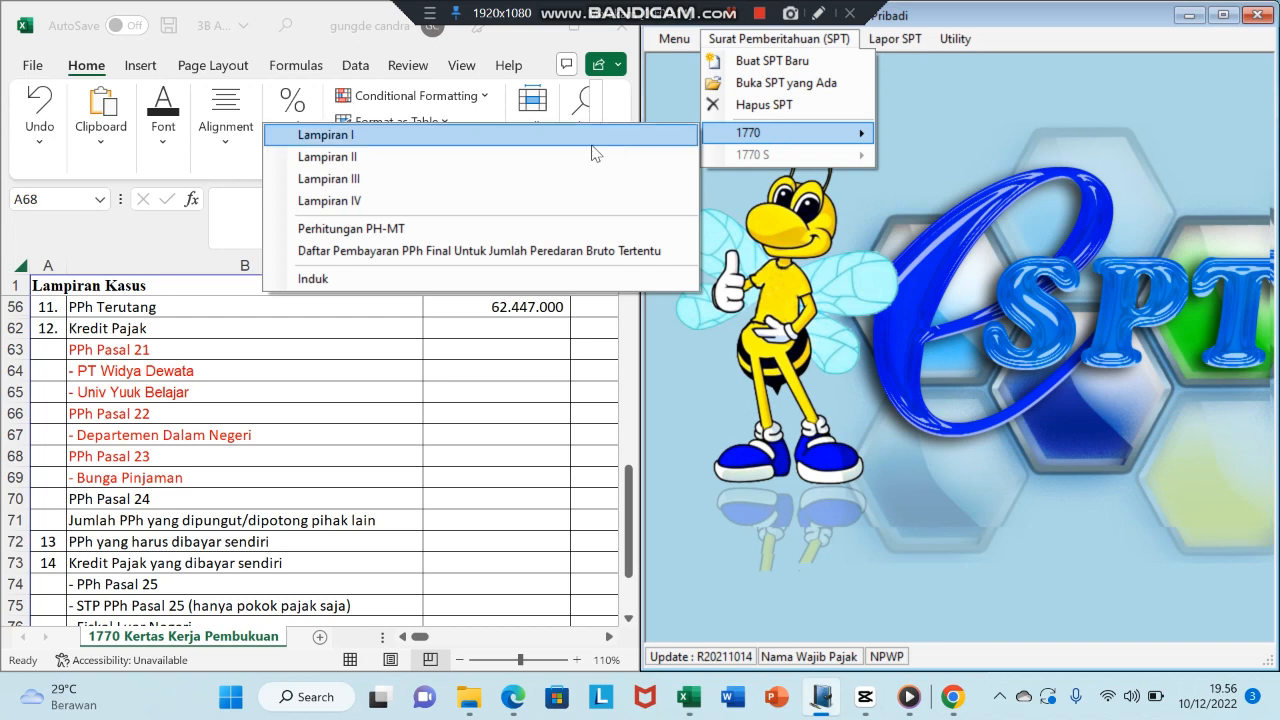
click(530, 157)
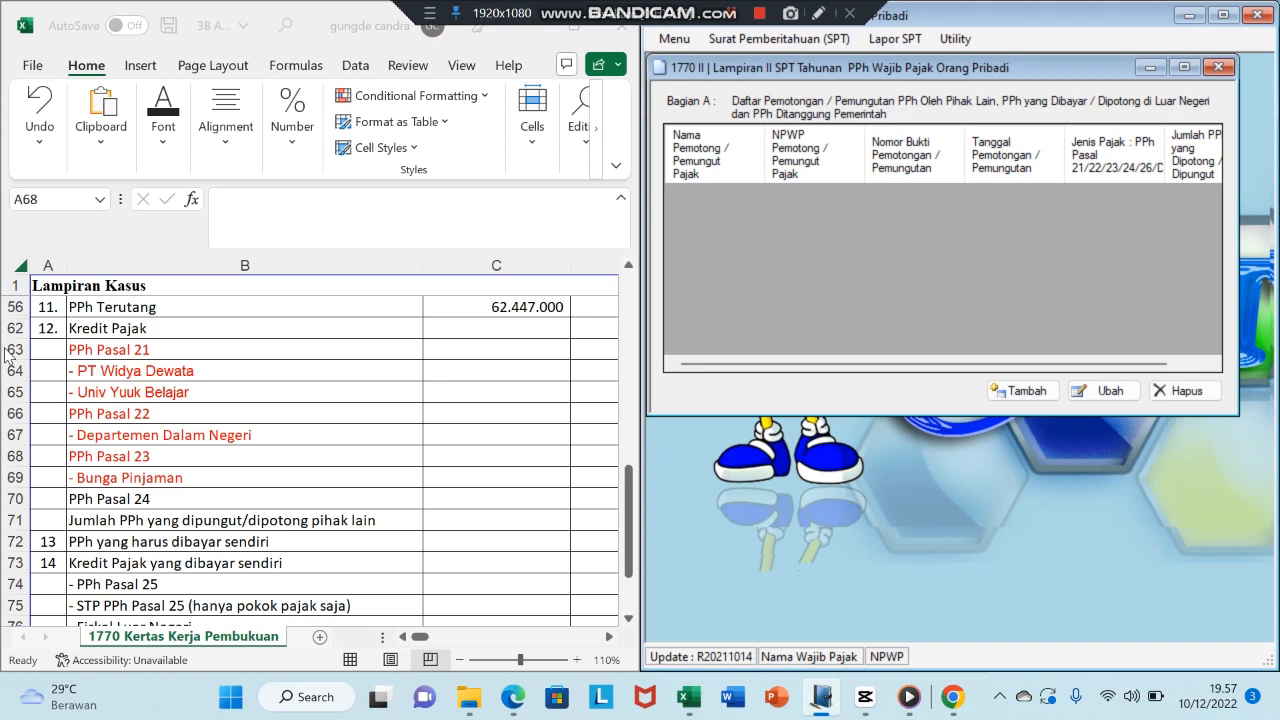
drag(1053, 64, 1056, 129)
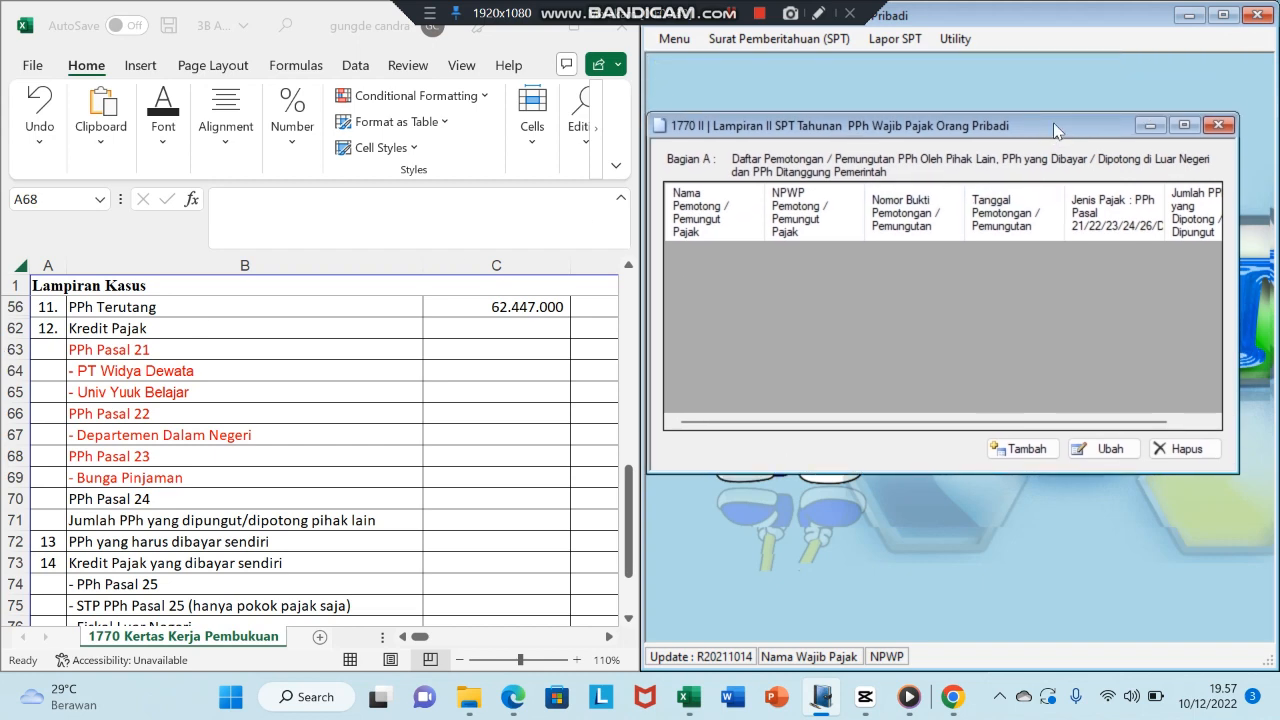
- Start a new withholding slip for PT Bali Dewata and enter its tax ID (NPWP)
click(1026, 450)
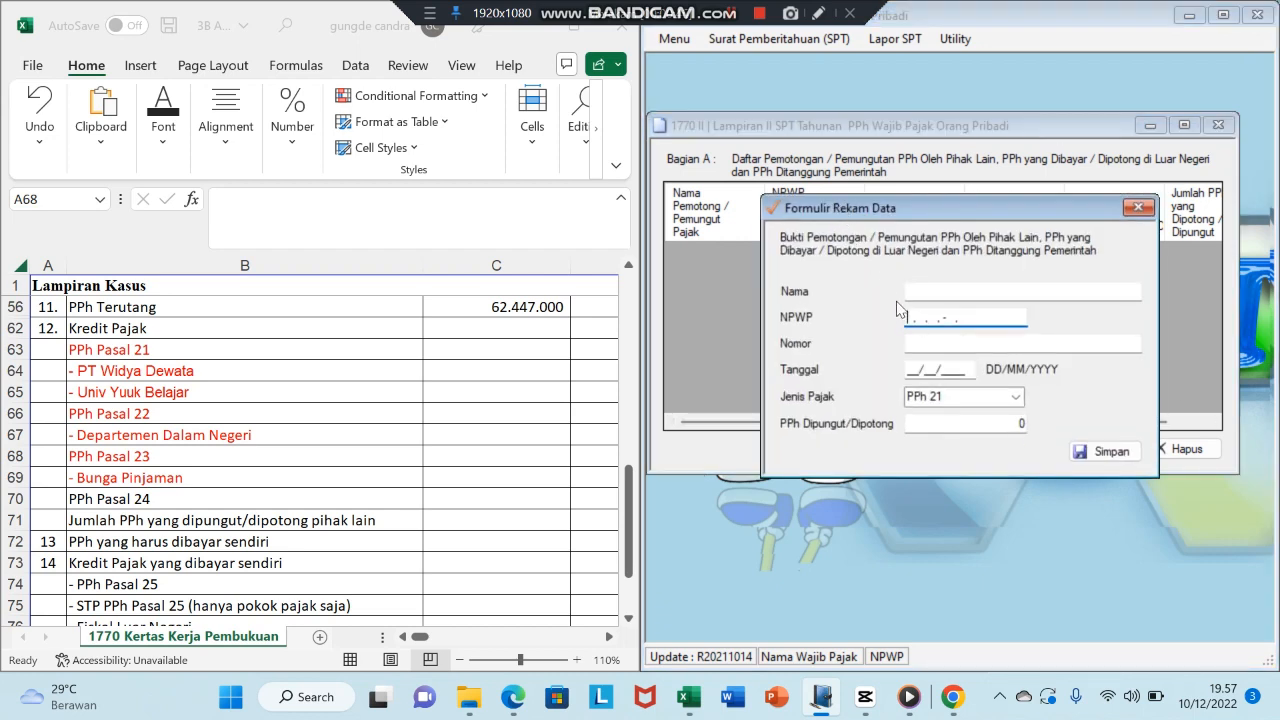
click(911, 291)
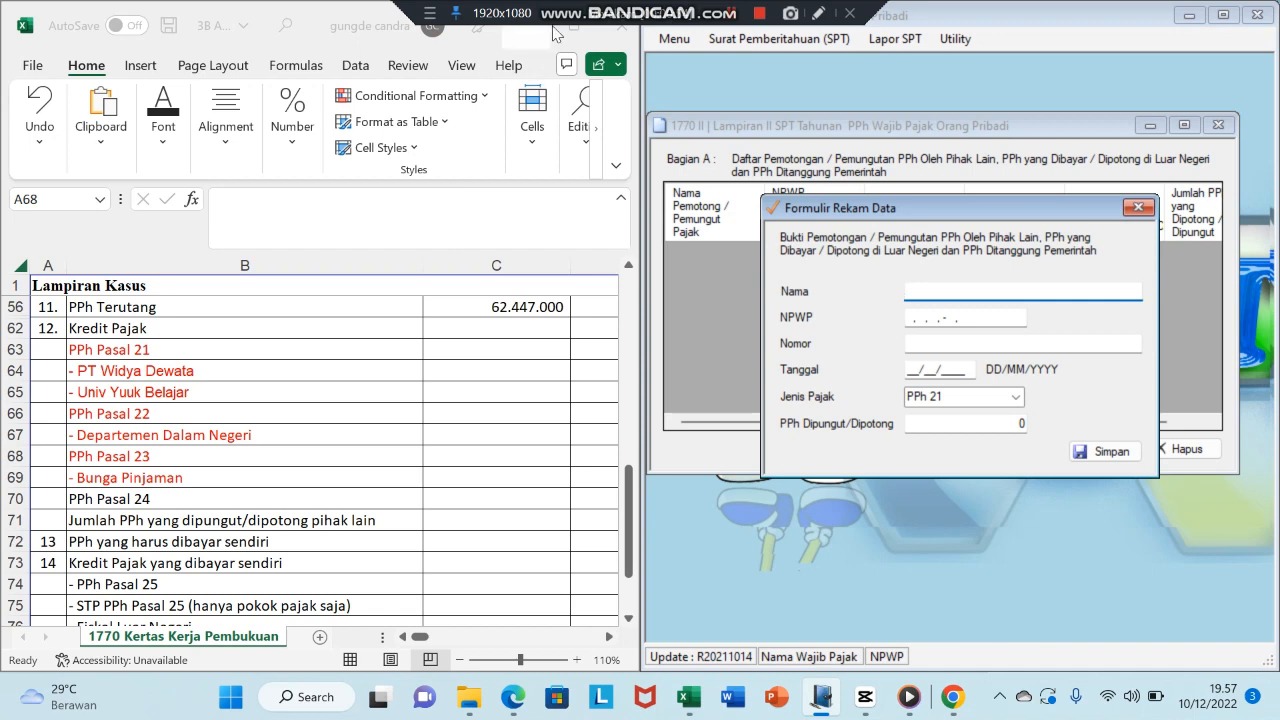
text(PT )
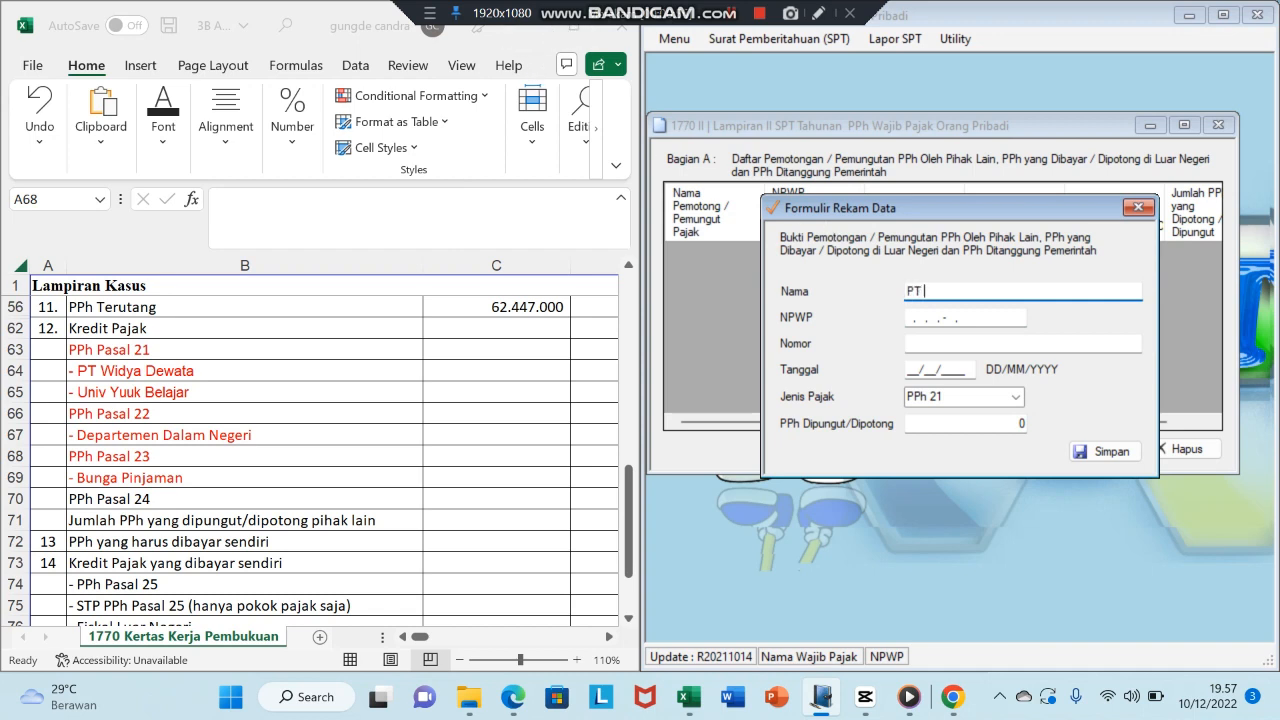
text(Widya Dewata)
click(544, 28)
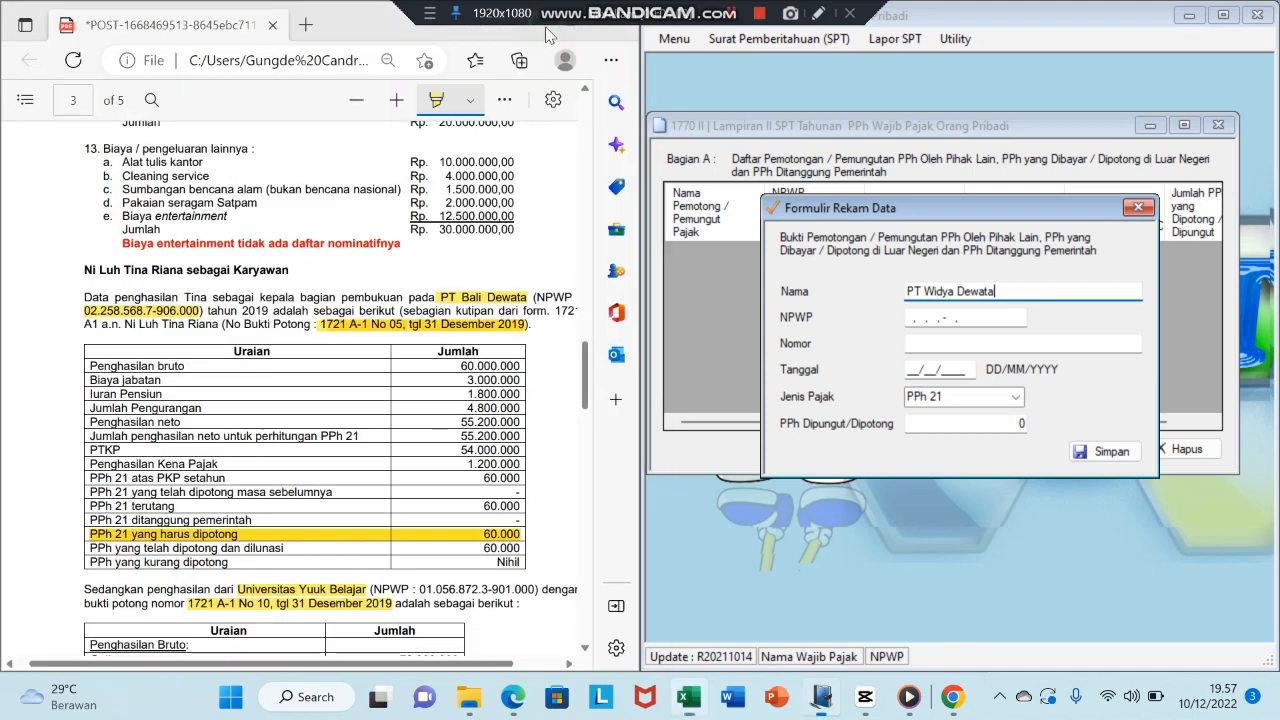
click(956, 291)
key(BackSpace)
key(BackSpace)
key(BackSpace)
key(BackSpace)
key(BackSpace)
text(Bali)
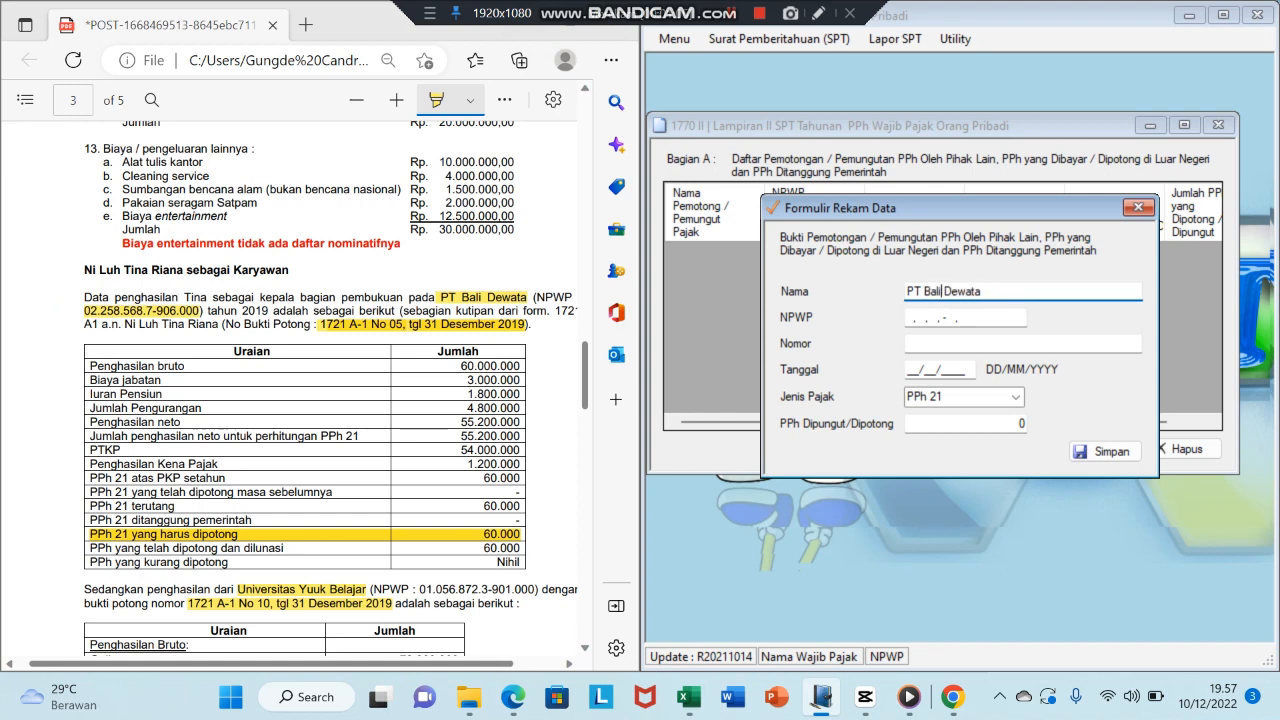
click(911, 320)
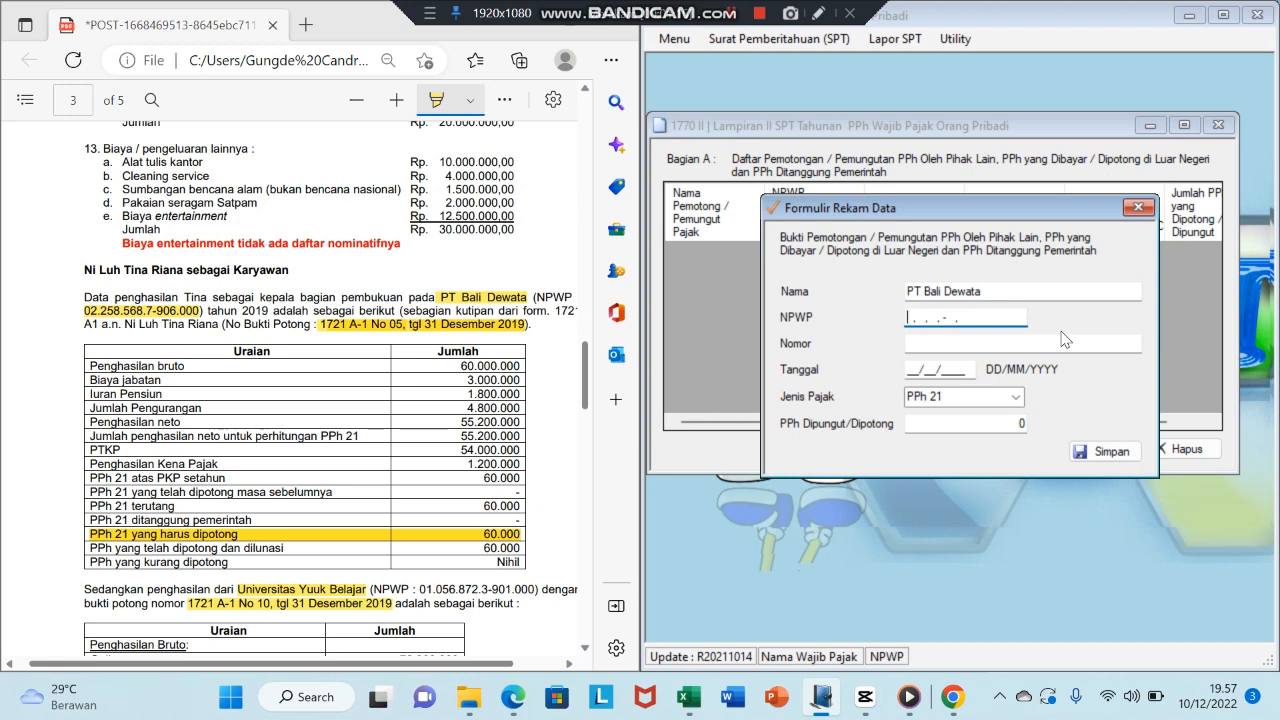
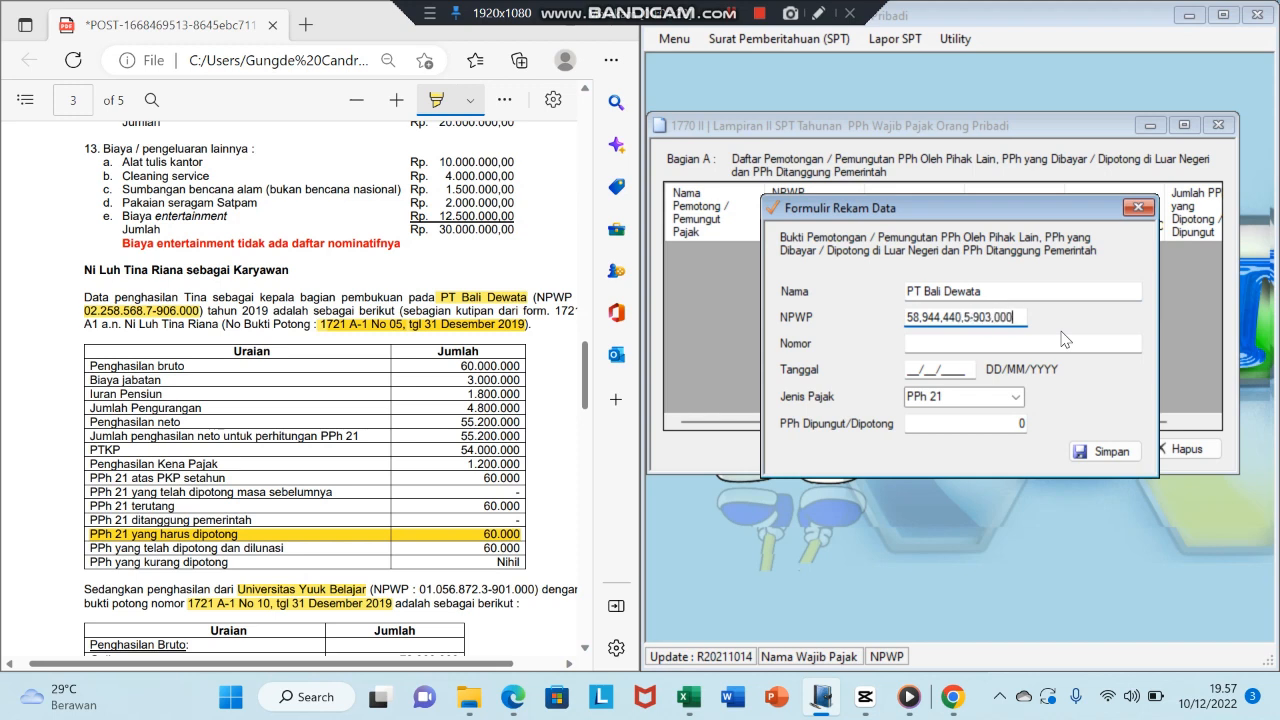
key(Tab)
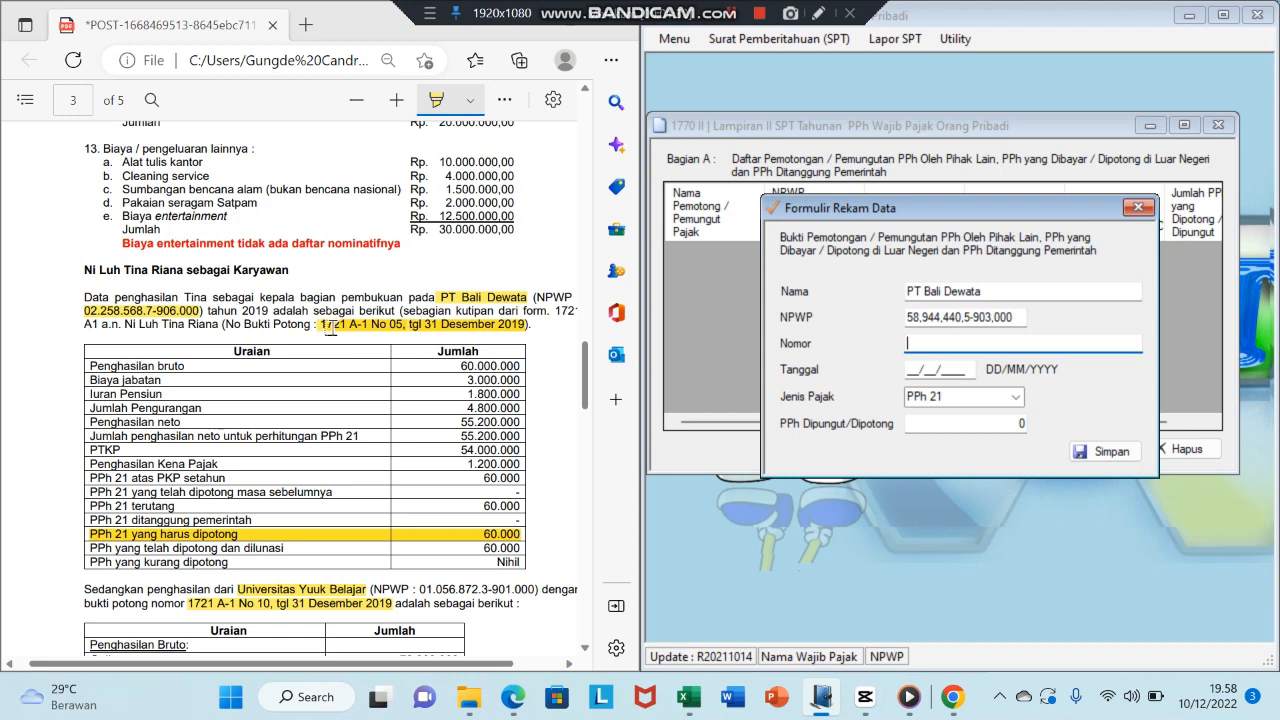
- Set slip 1721 A-1 No.5, date 31/12/2019, PPh 21 with 60.000 withheld, and save
text(1721 A-1 No.5)
key(Tab)
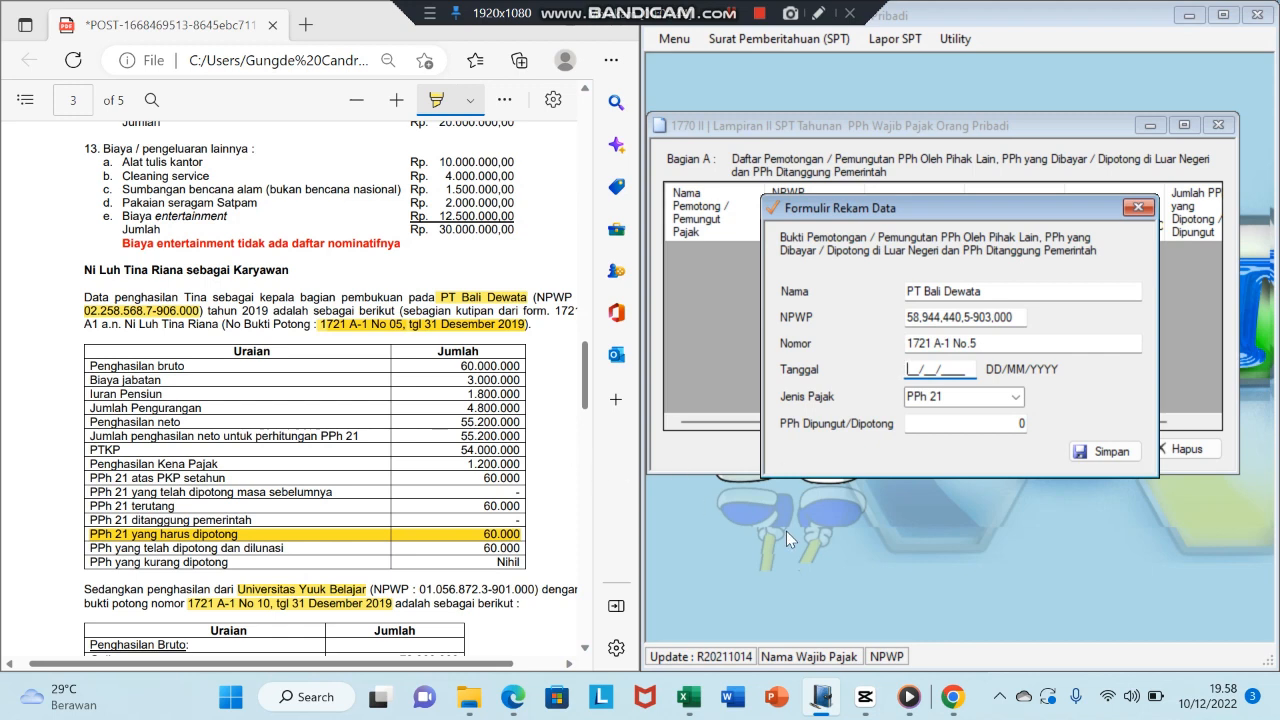
text(31/12/2019)
key(Tab)
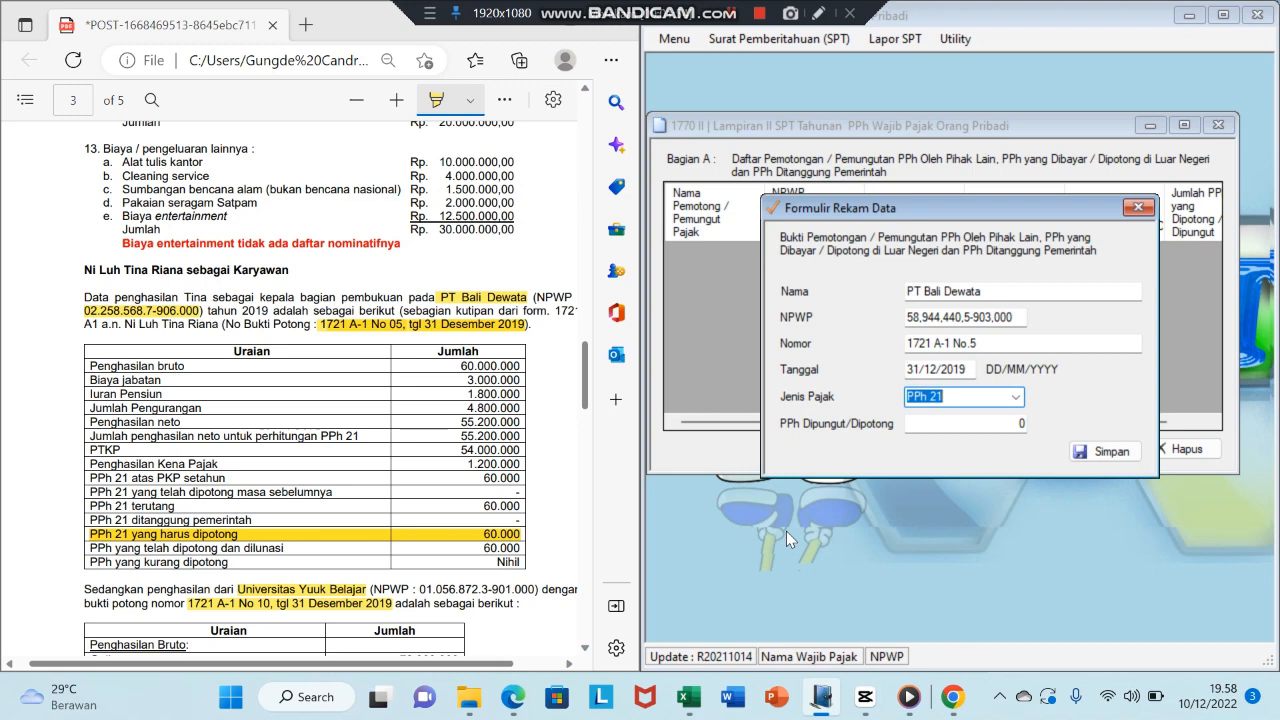
key(Tab)
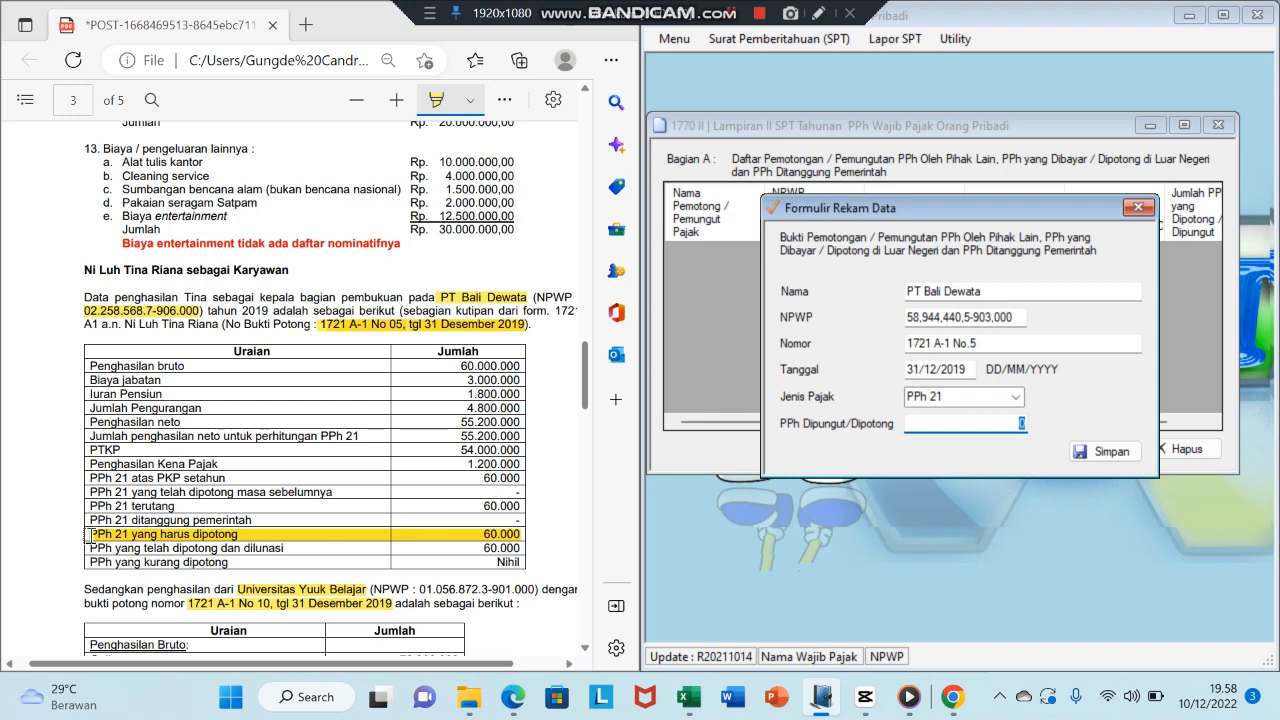
text(60000)
key(Tab)
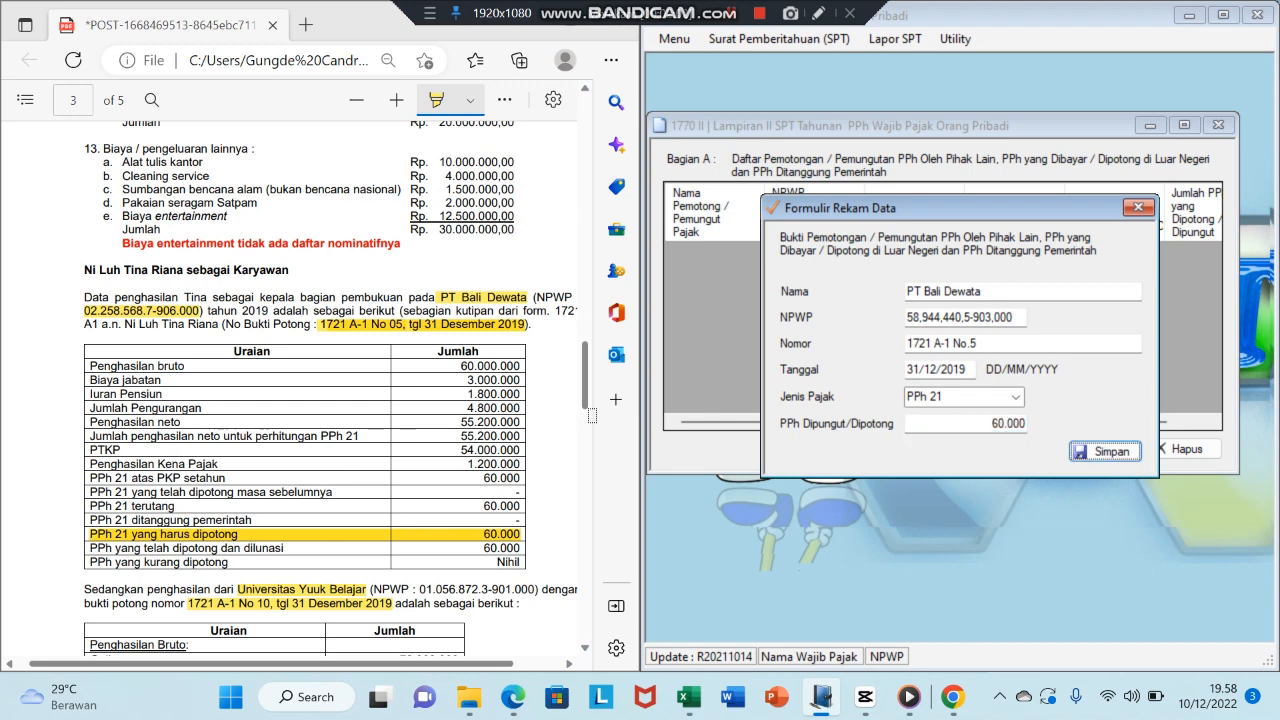
key(Return)
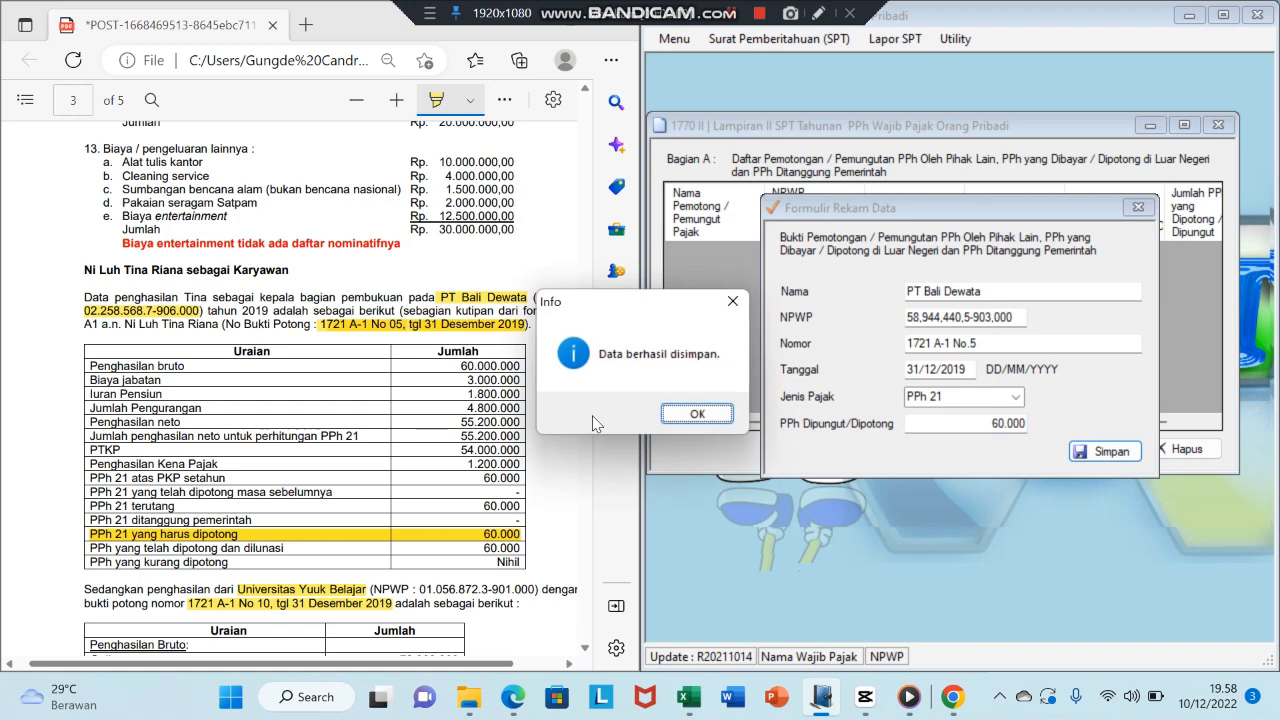
click(697, 414)
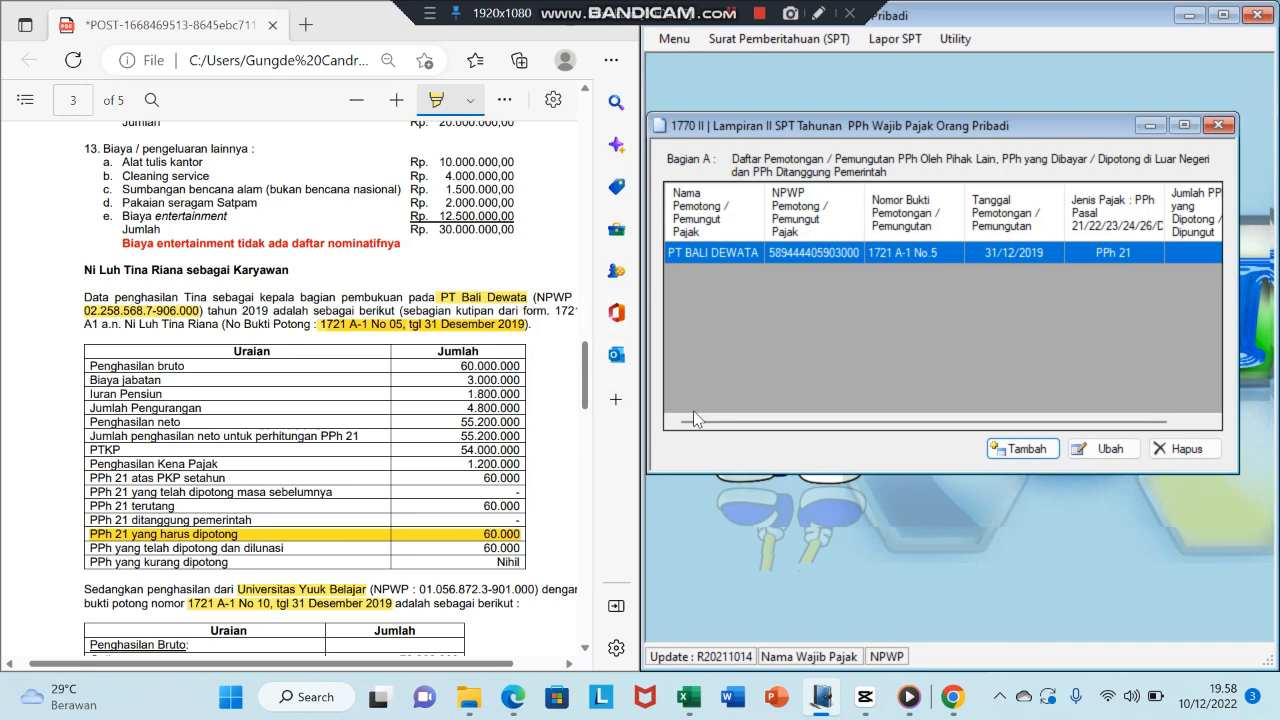
- Start a new slip for Universitas Yuuk Belajar and enter its tax ID (NPWP)
click(1005, 455)
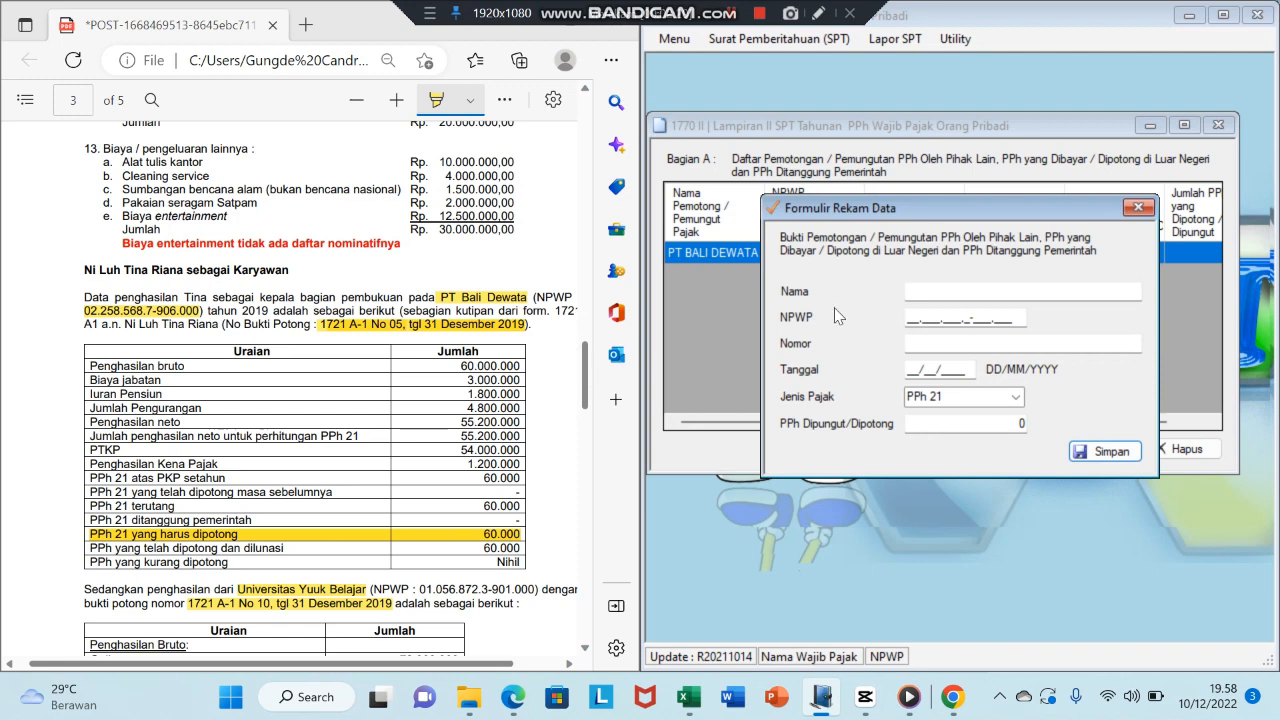
click(585, 388)
drag(585, 388, 587, 410)
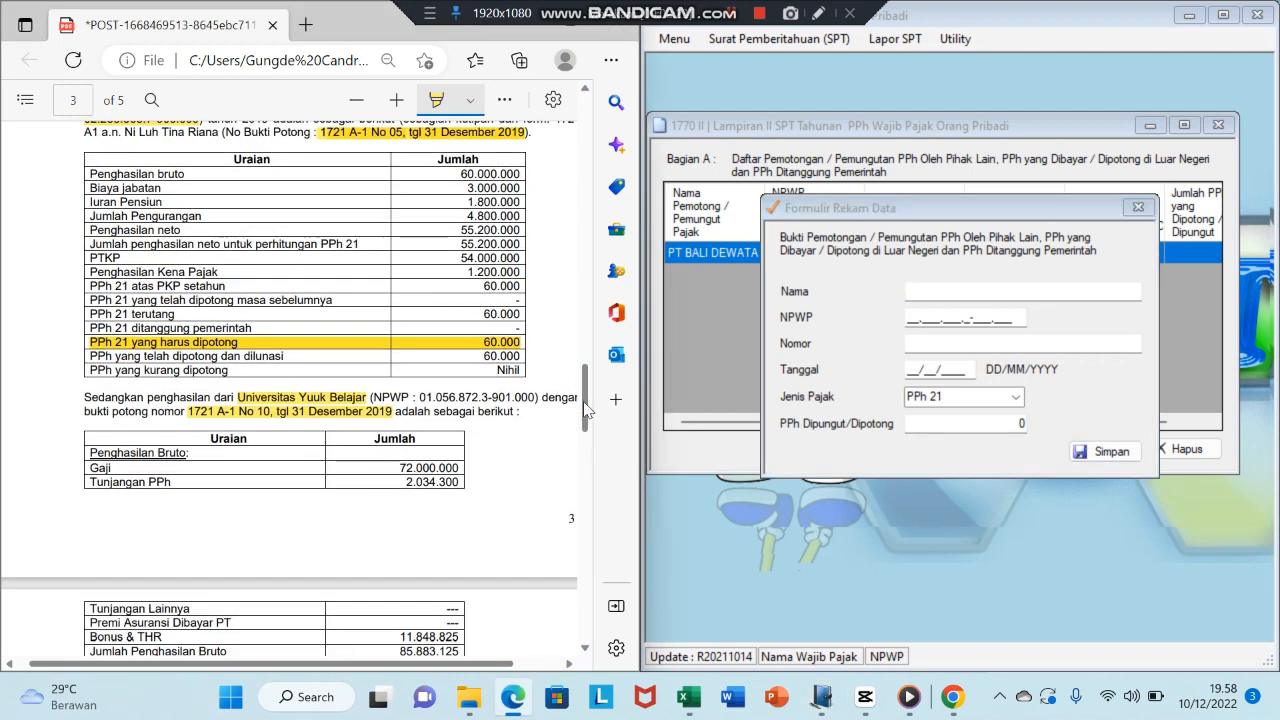
click(940, 289)
text(Universu)
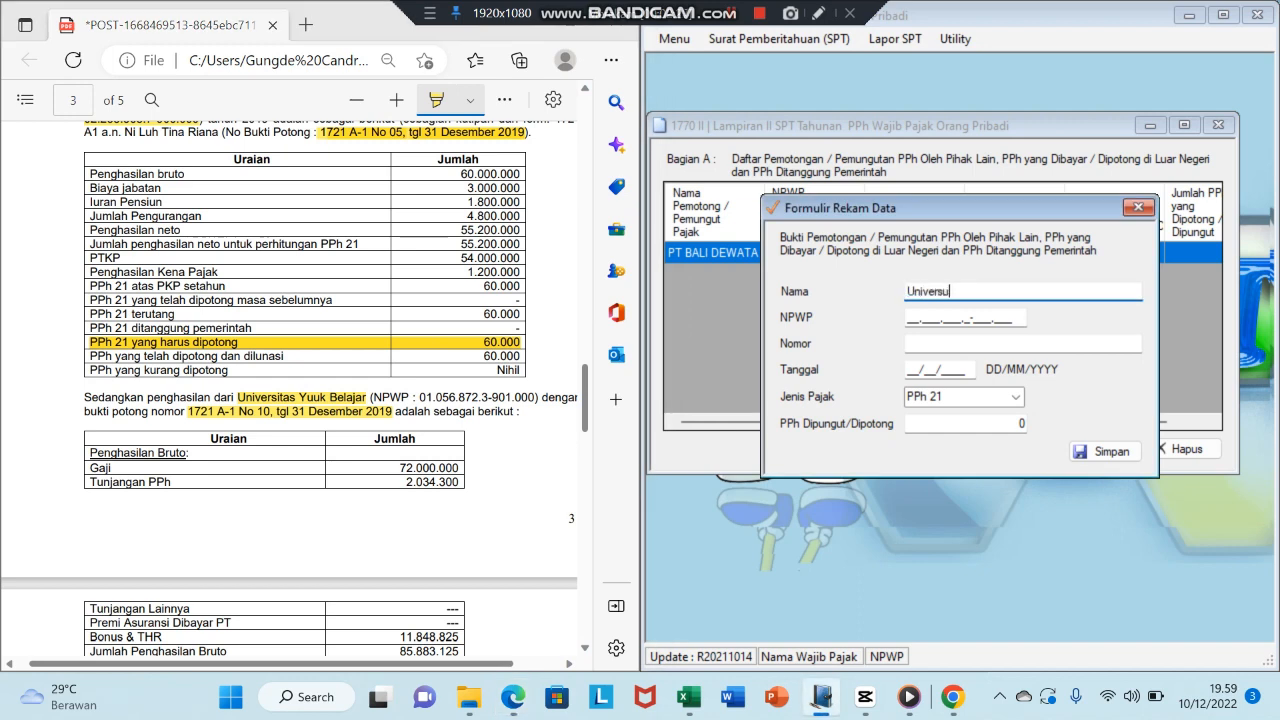
key(BackSpace)
text(itas Yuuk Belajar)
key(Tab)
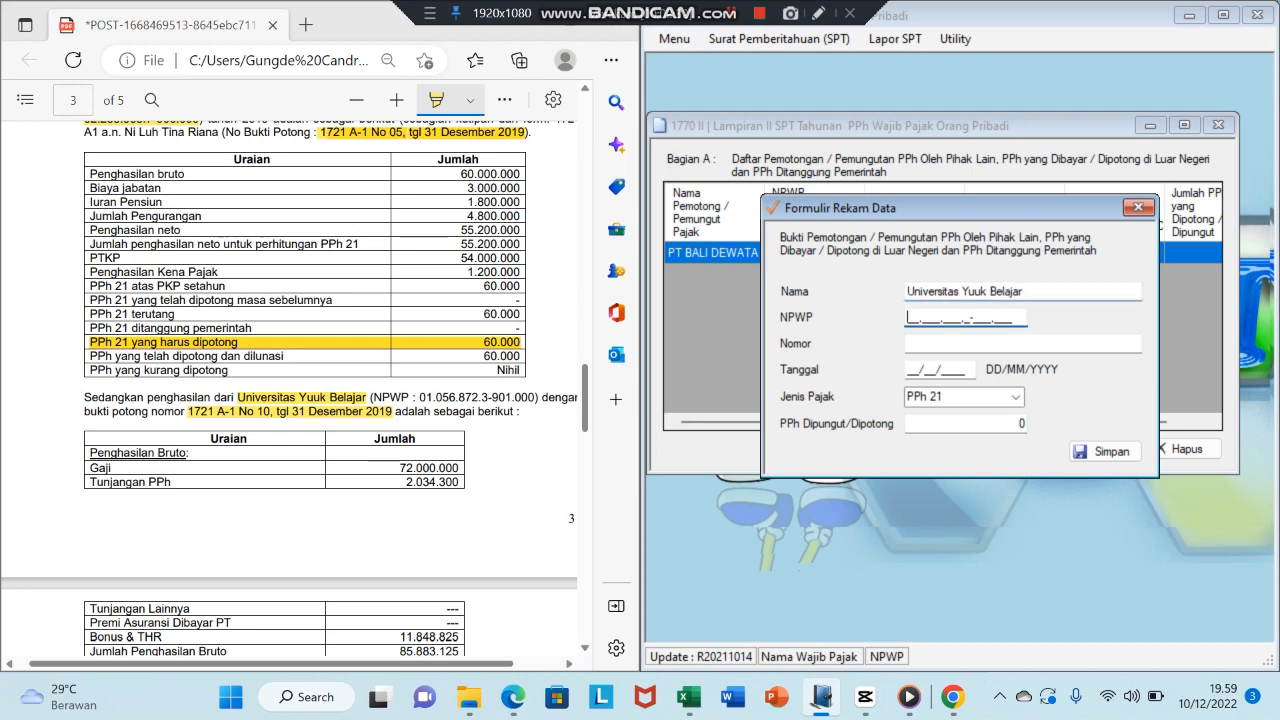
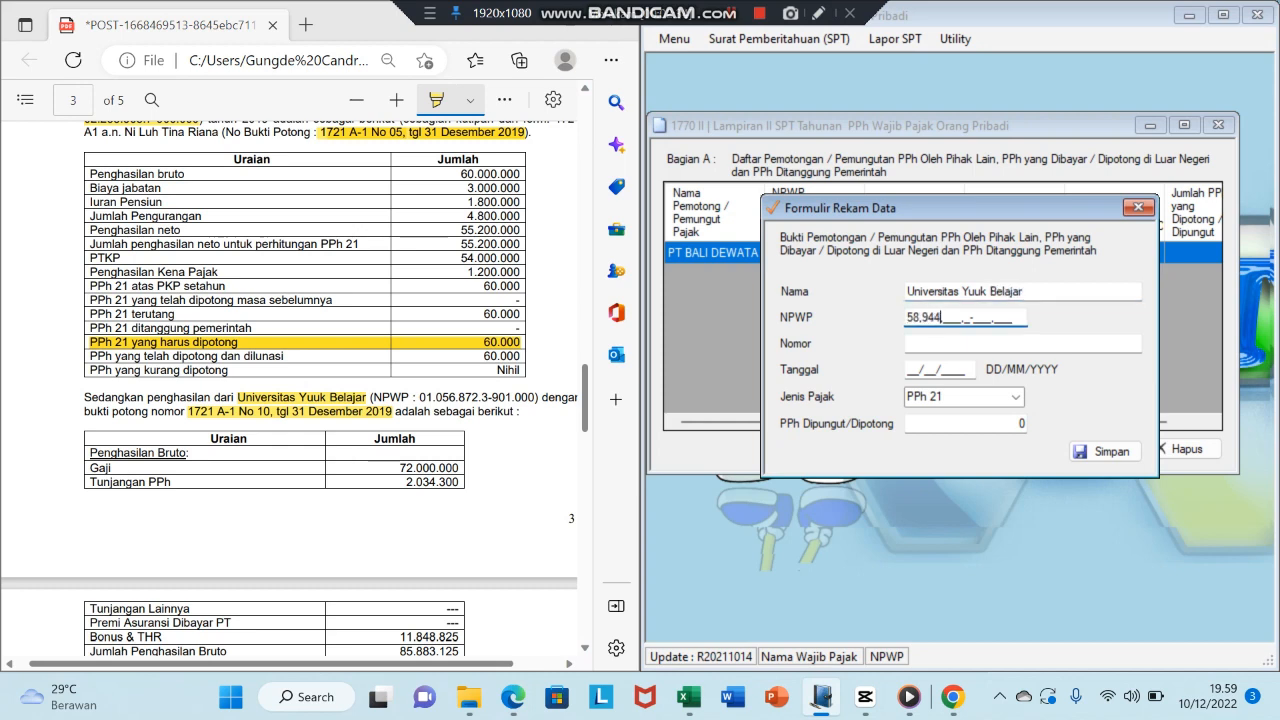
key(Tab)
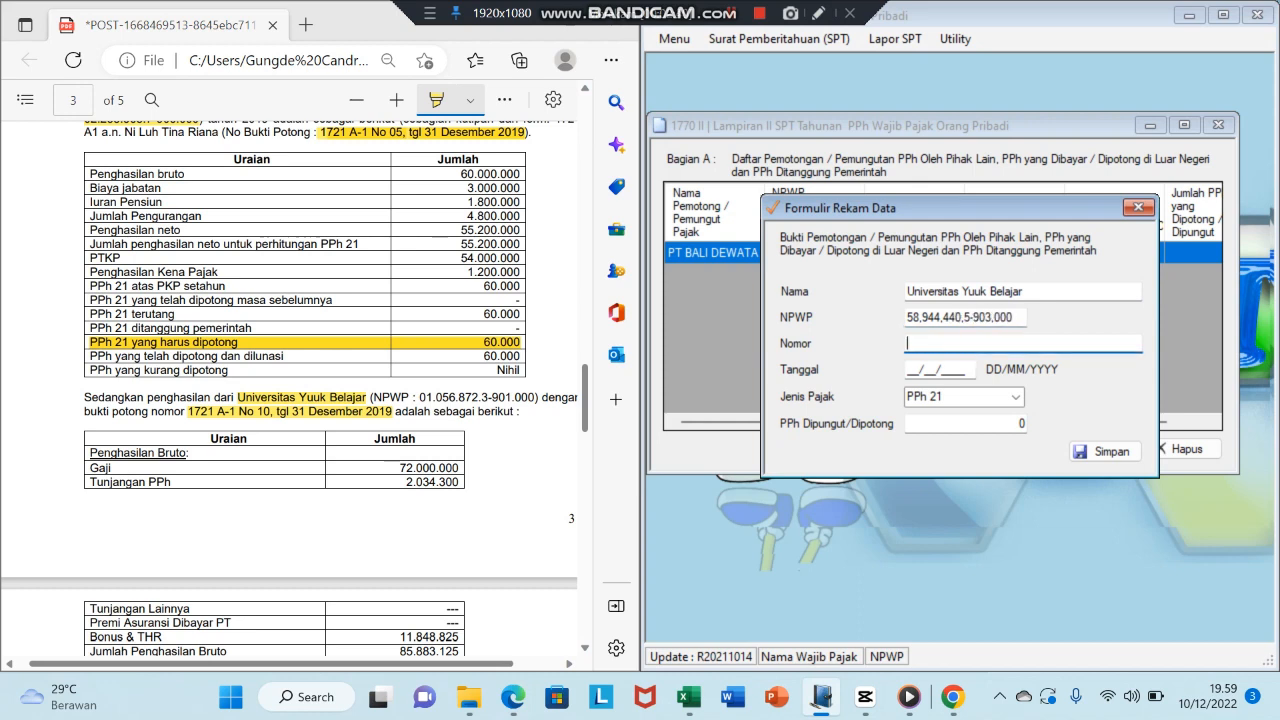
- Set slip 1721 A-1 No. 10, date 31/12/2019, 1.379.400 withheld, and save
text(1721 A-1 No. 10,)
key(BackSpace)
key(BackSpace)
key(Tab)
text(31/12/)
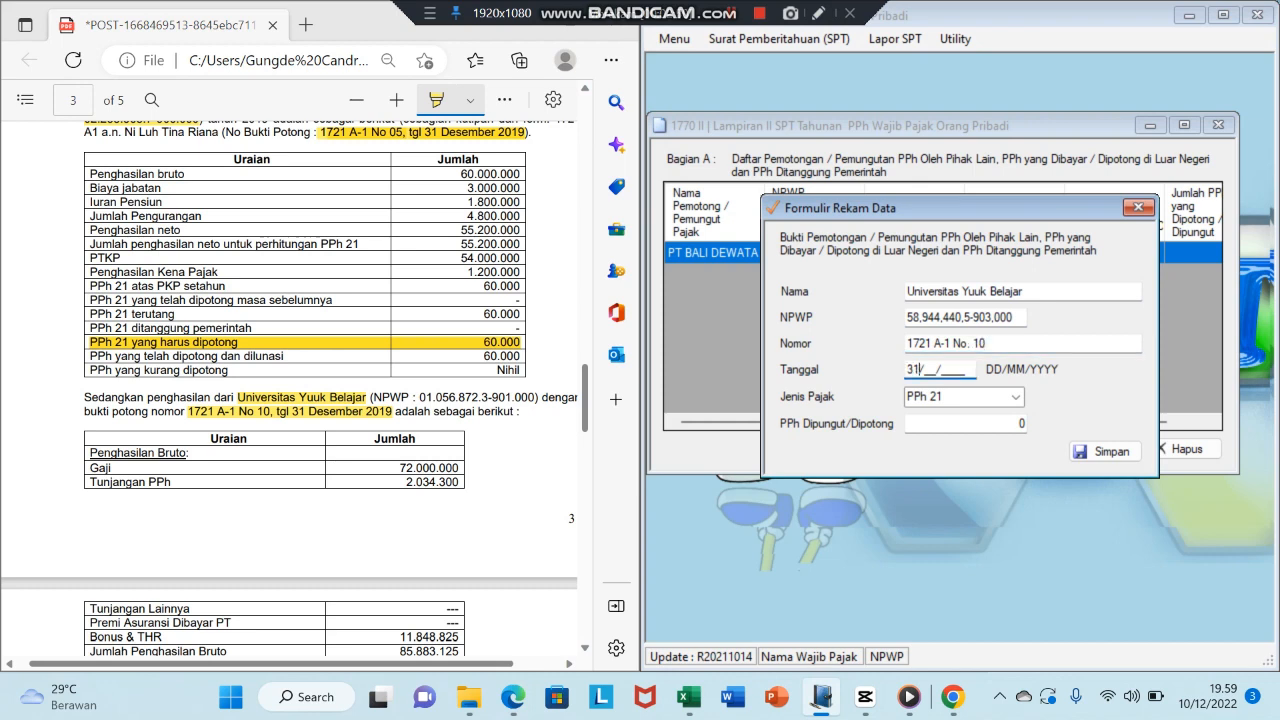
text(2019)
key(Tab)
key(Tab)
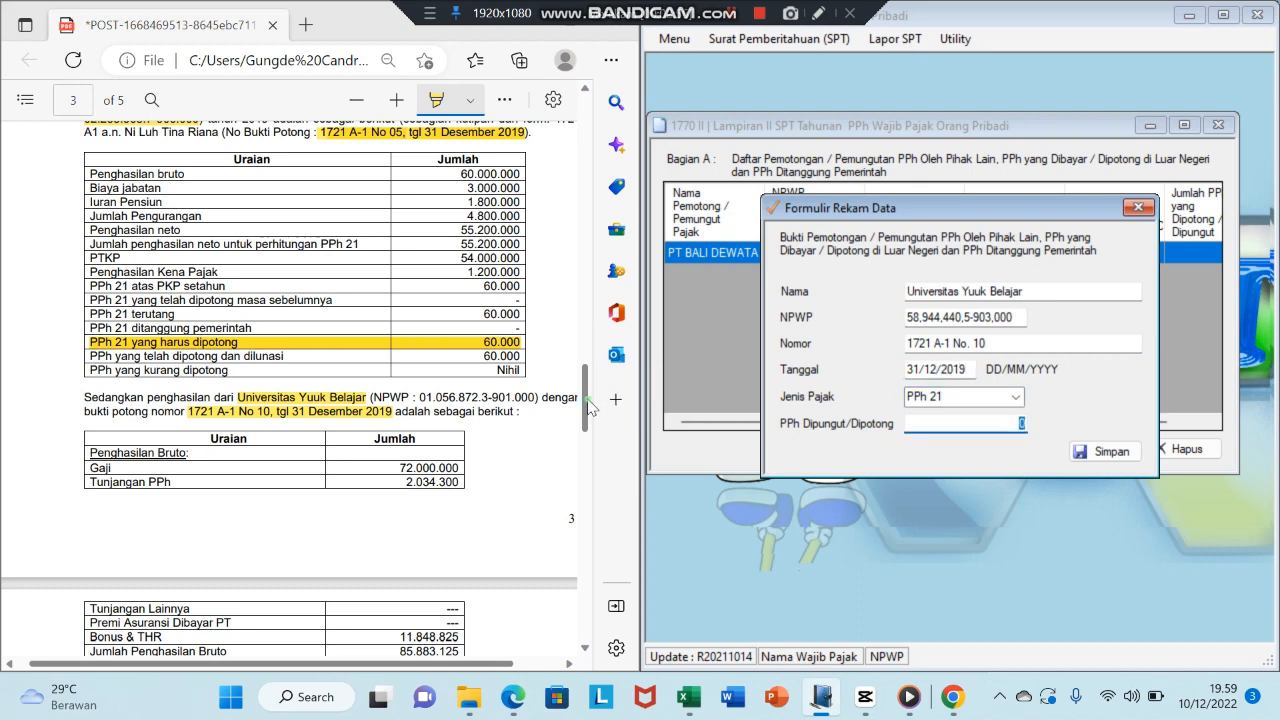
drag(588, 407, 588, 432)
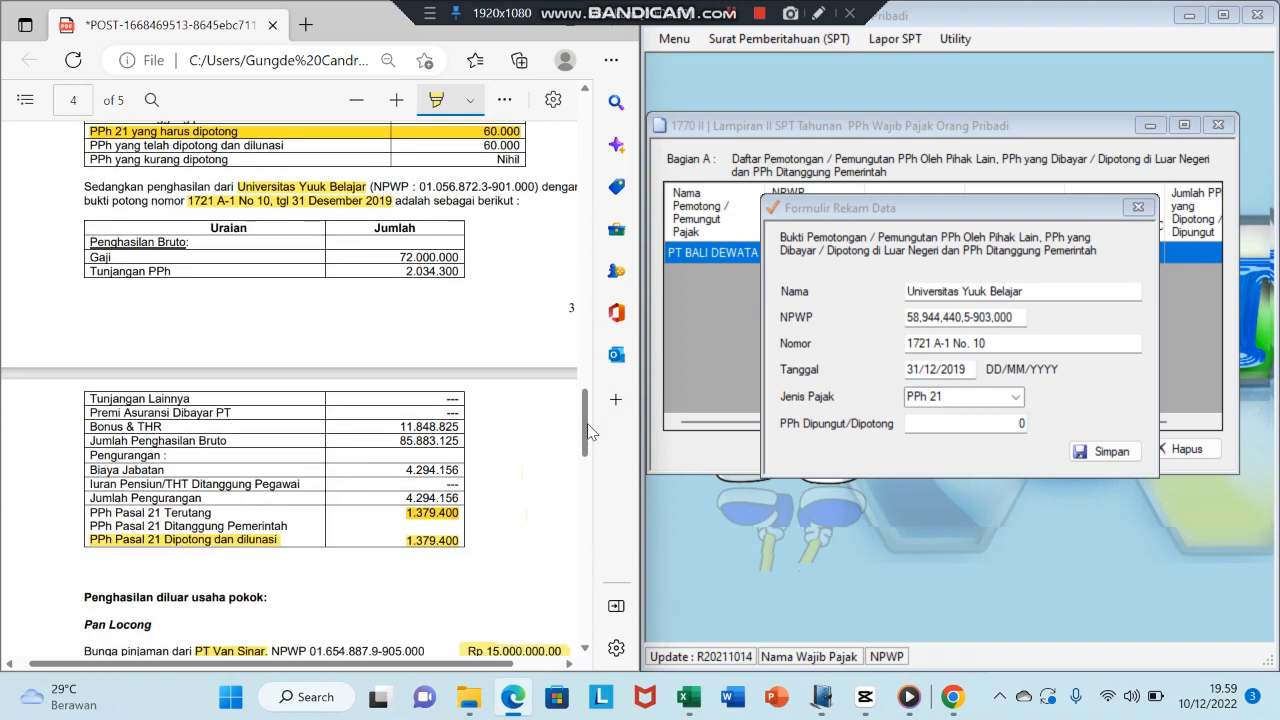
click(1015, 426)
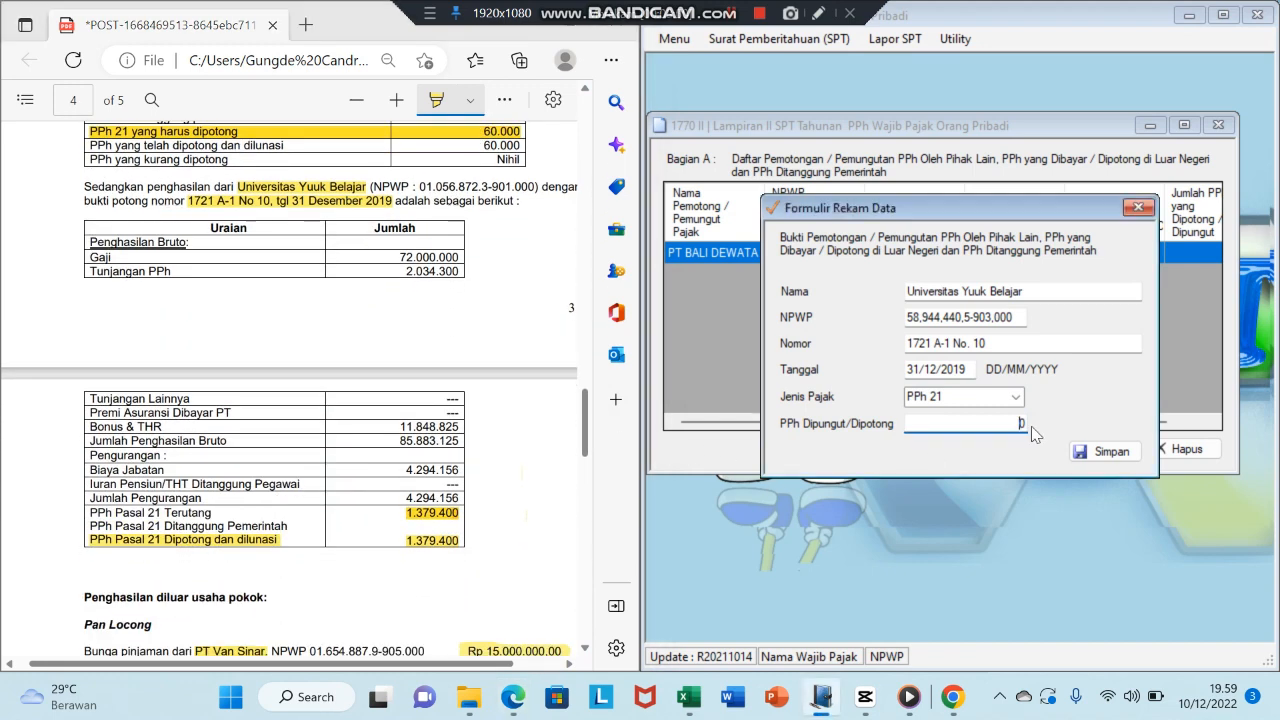
text(1379400)
click(1106, 451)
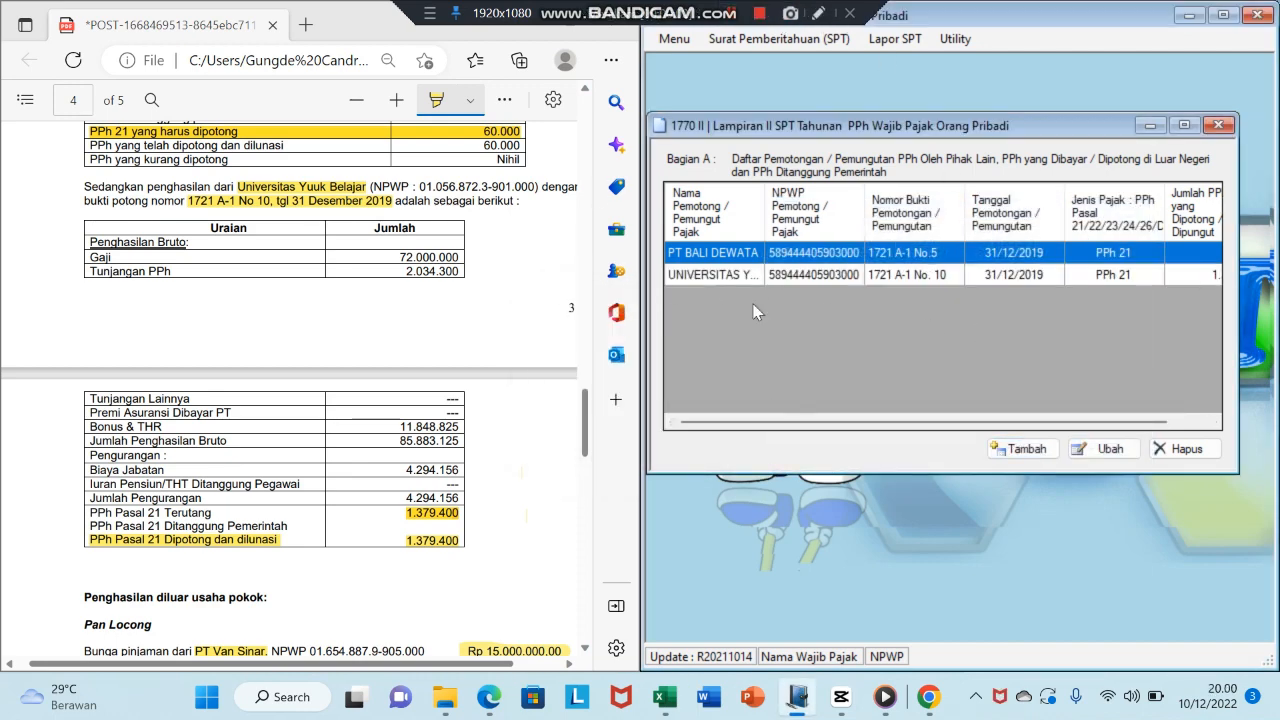
drag(587, 440, 621, 255)
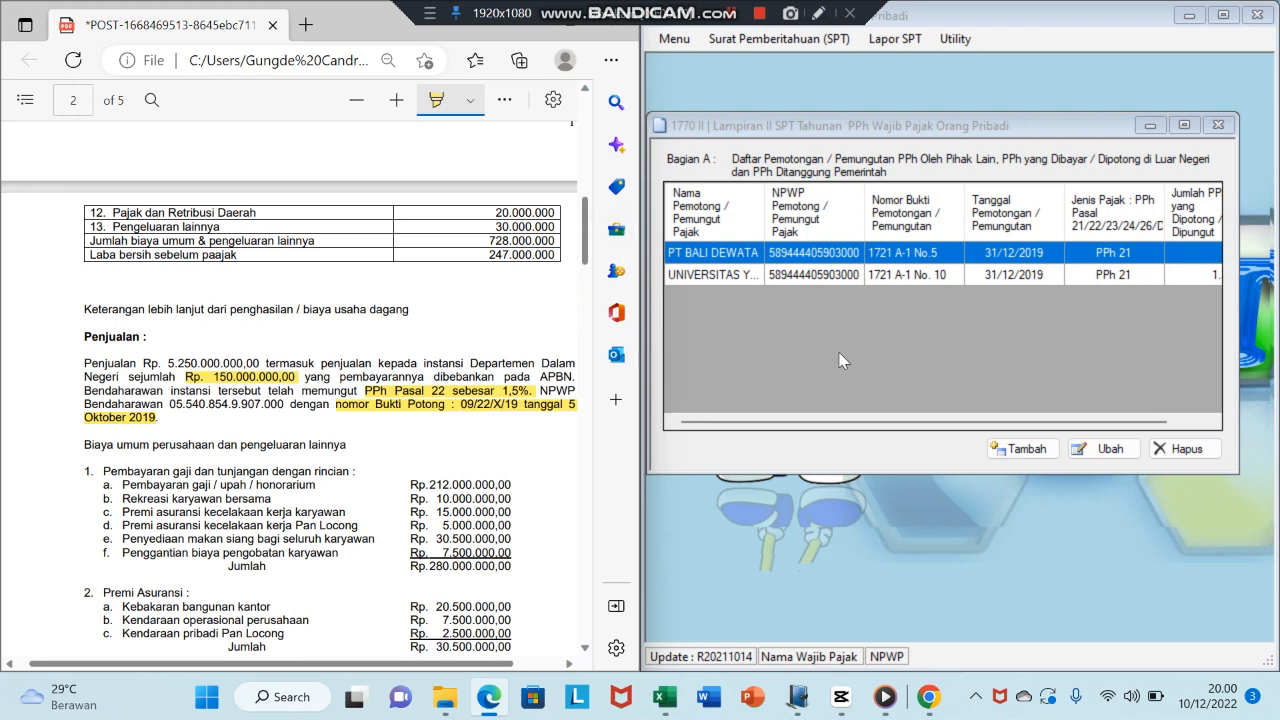
click(871, 352)
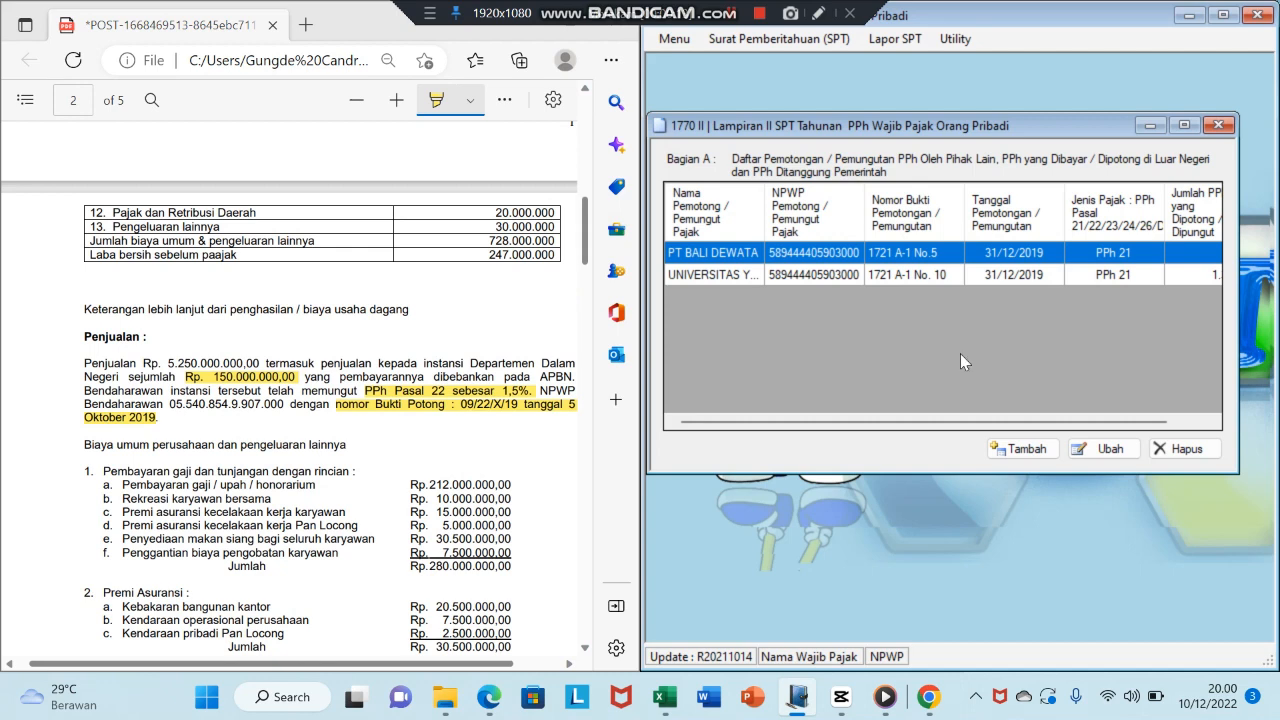
- Start a new slip for Departemen Dalam Negeri with its NPWP and number 09/22/X/19
click(1030, 450)
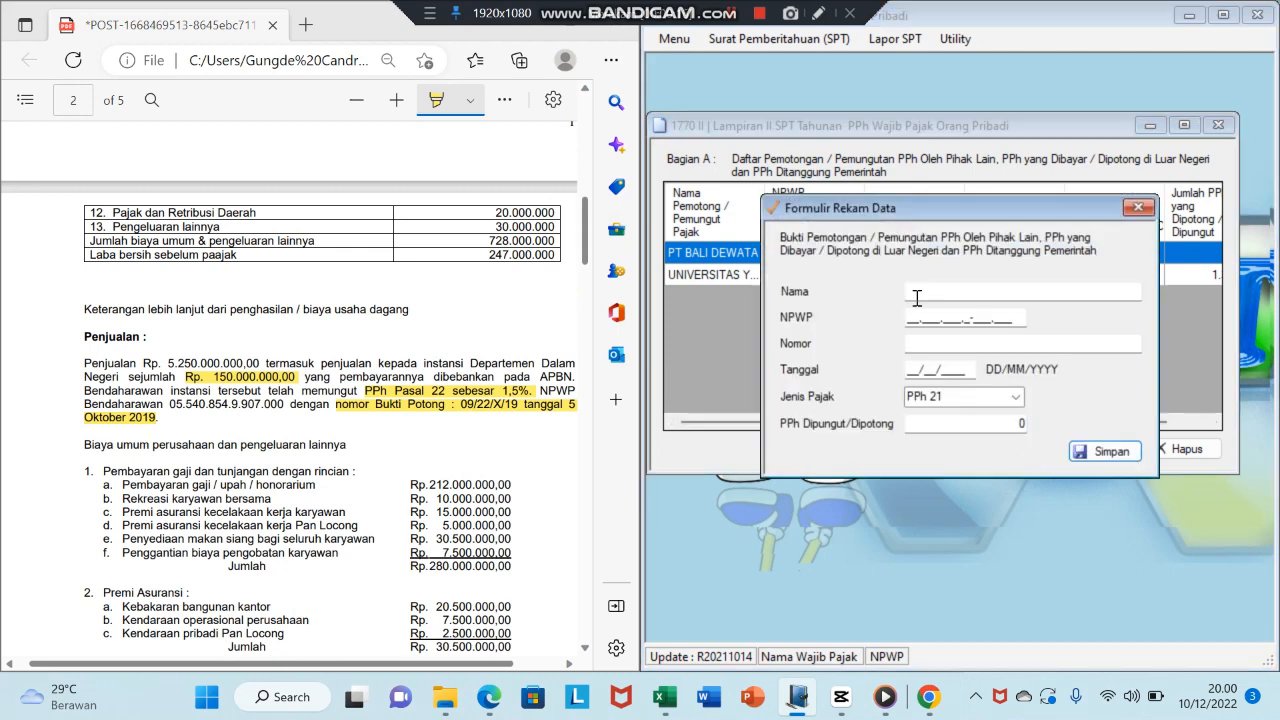
click(912, 291)
text(De)
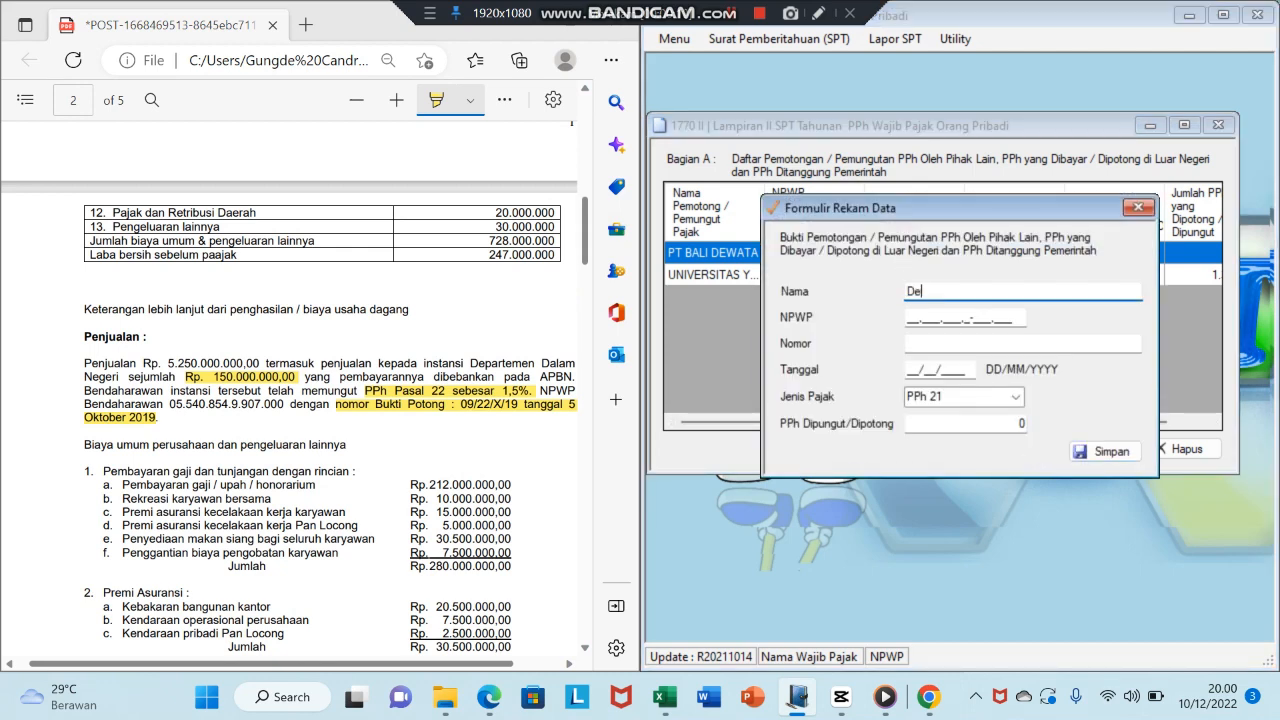
text(partemen Dalam Negeri)
key(Tab)
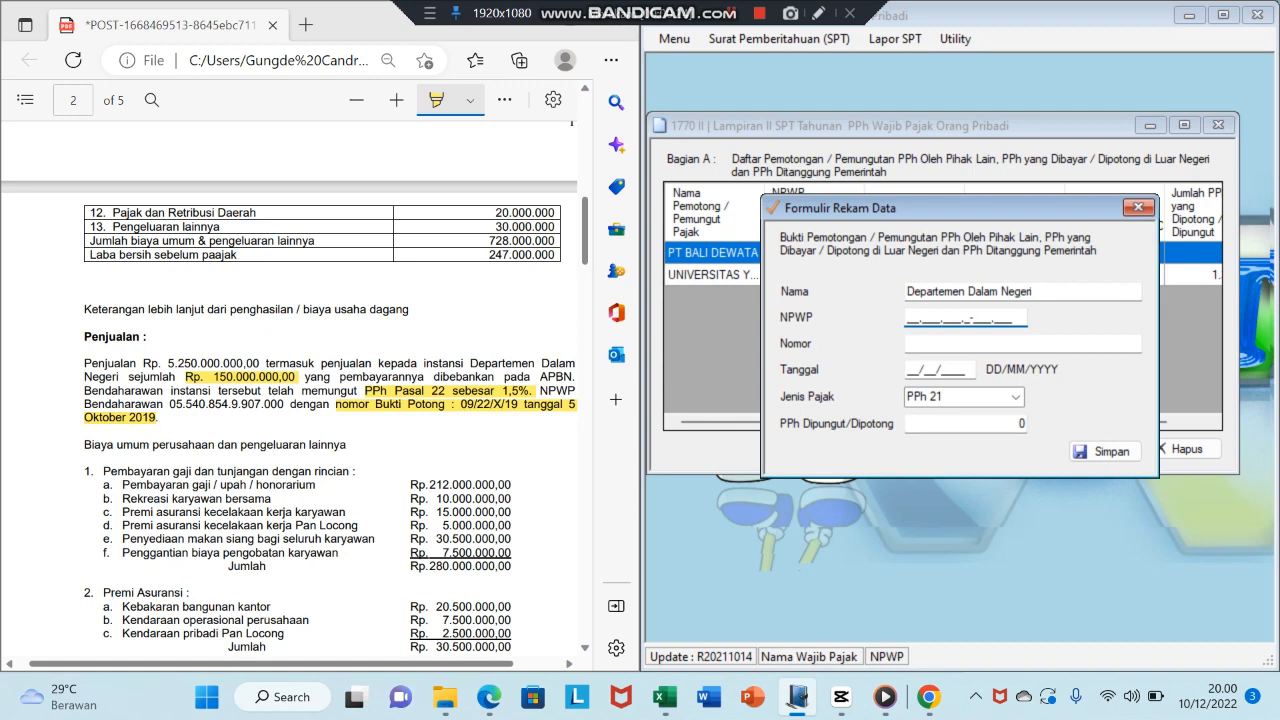
key(Tab)
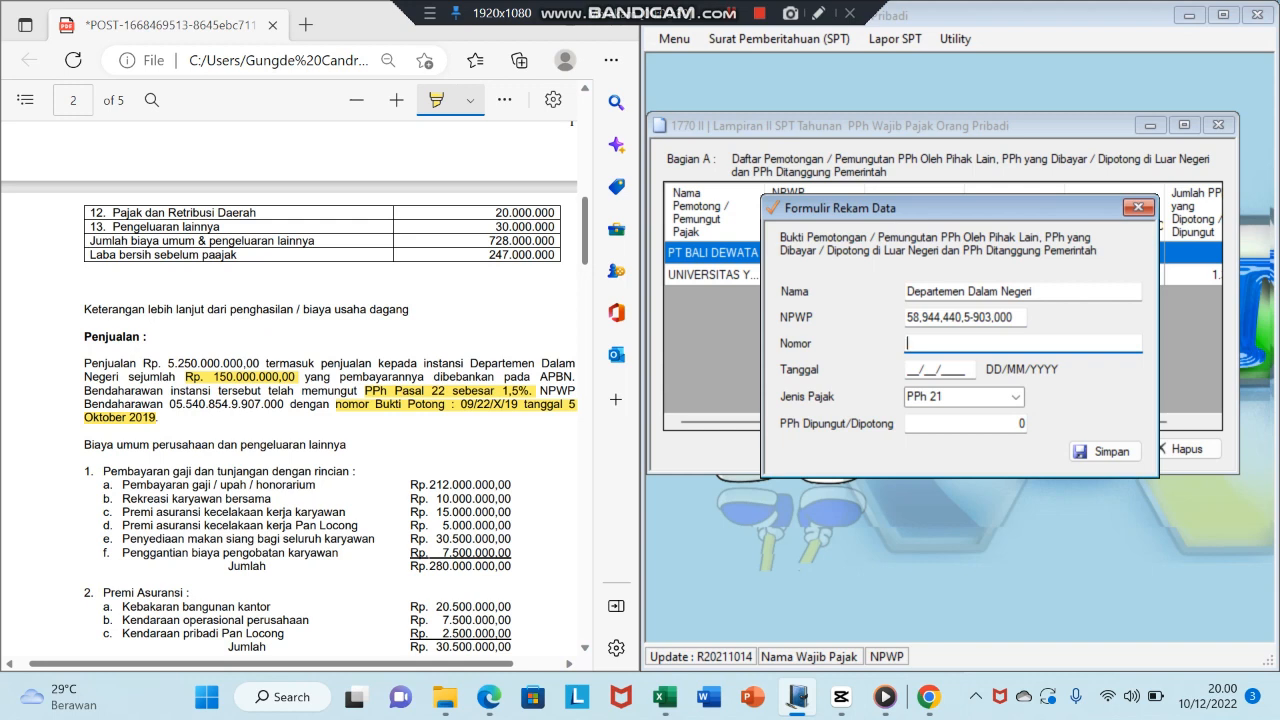
text(09/2)
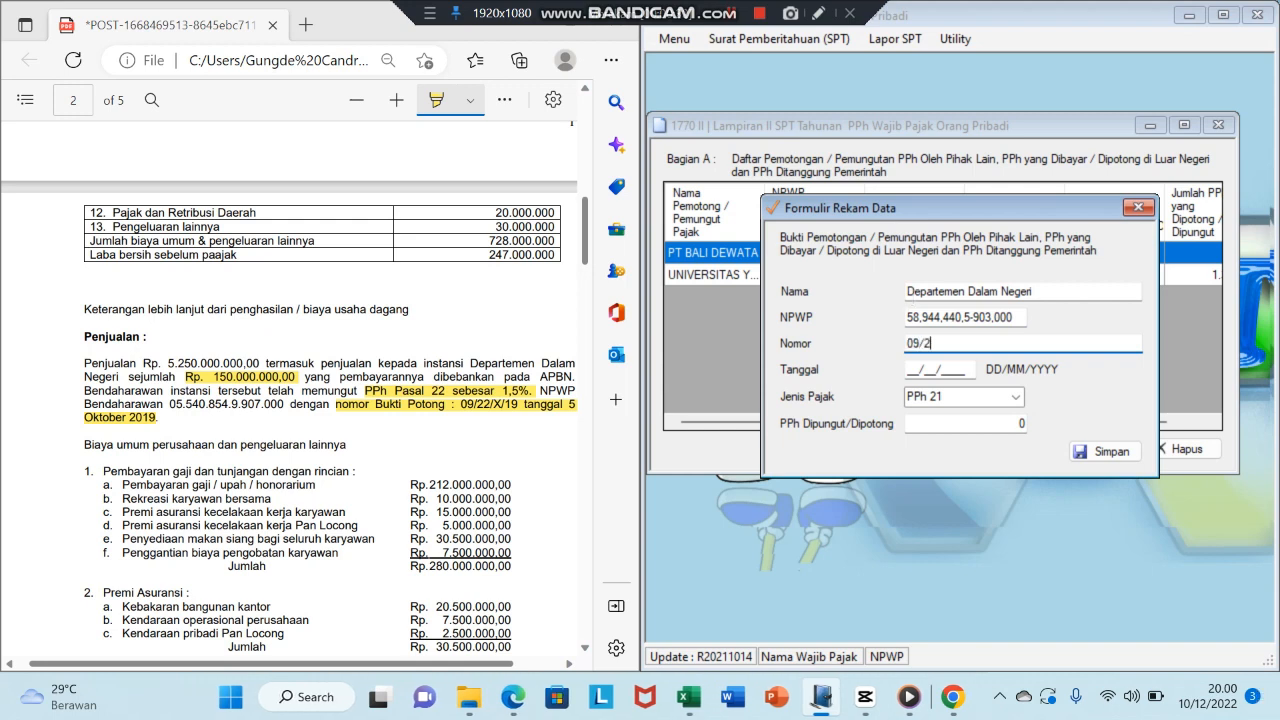
text(2/X/19)
key(Tab)
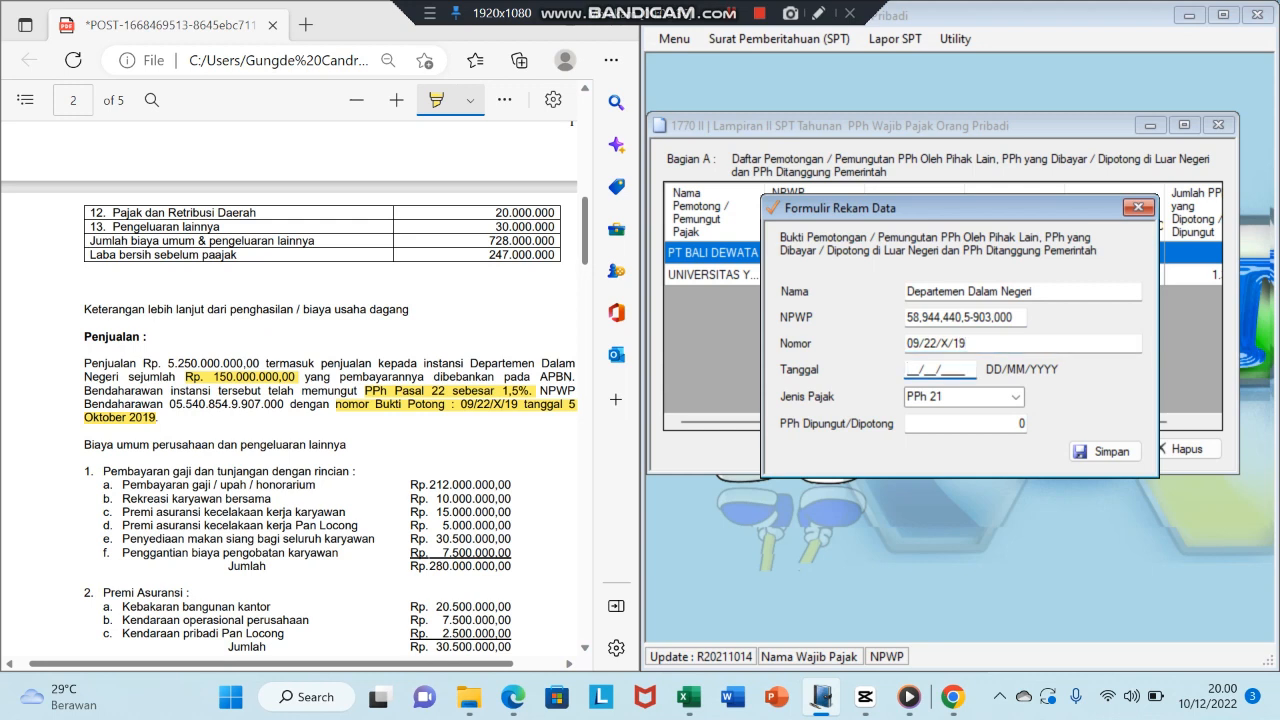
- Set date 05/10/2019, tax type PPh 22, 2.250.000 withheld, and save the slip
text(05/10/2019)
key(Tab)
key(Tab)
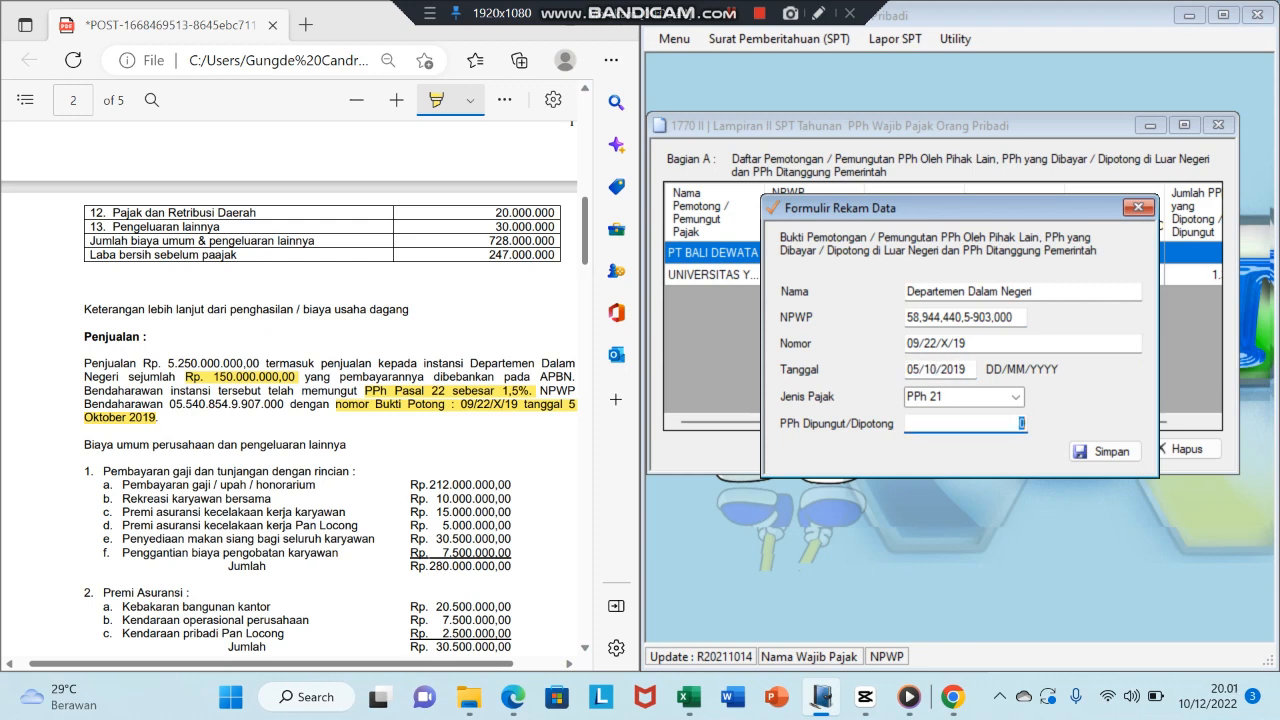
click(1015, 396)
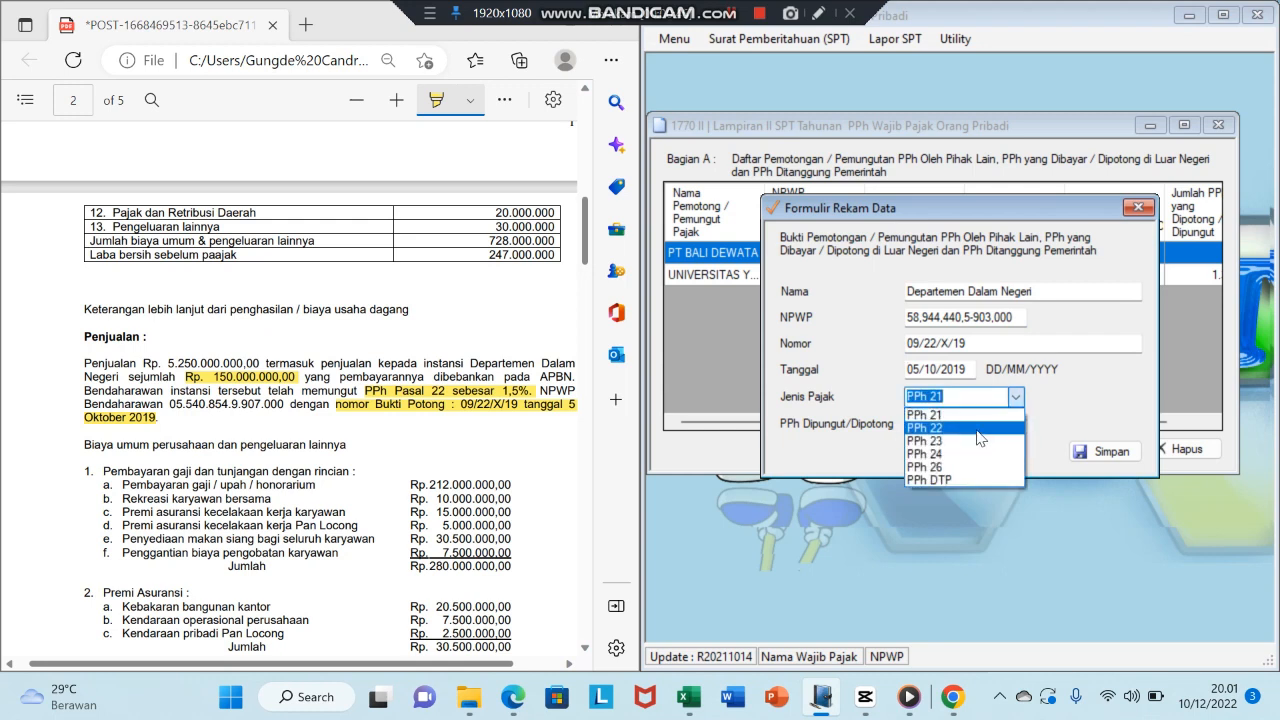
click(978, 432)
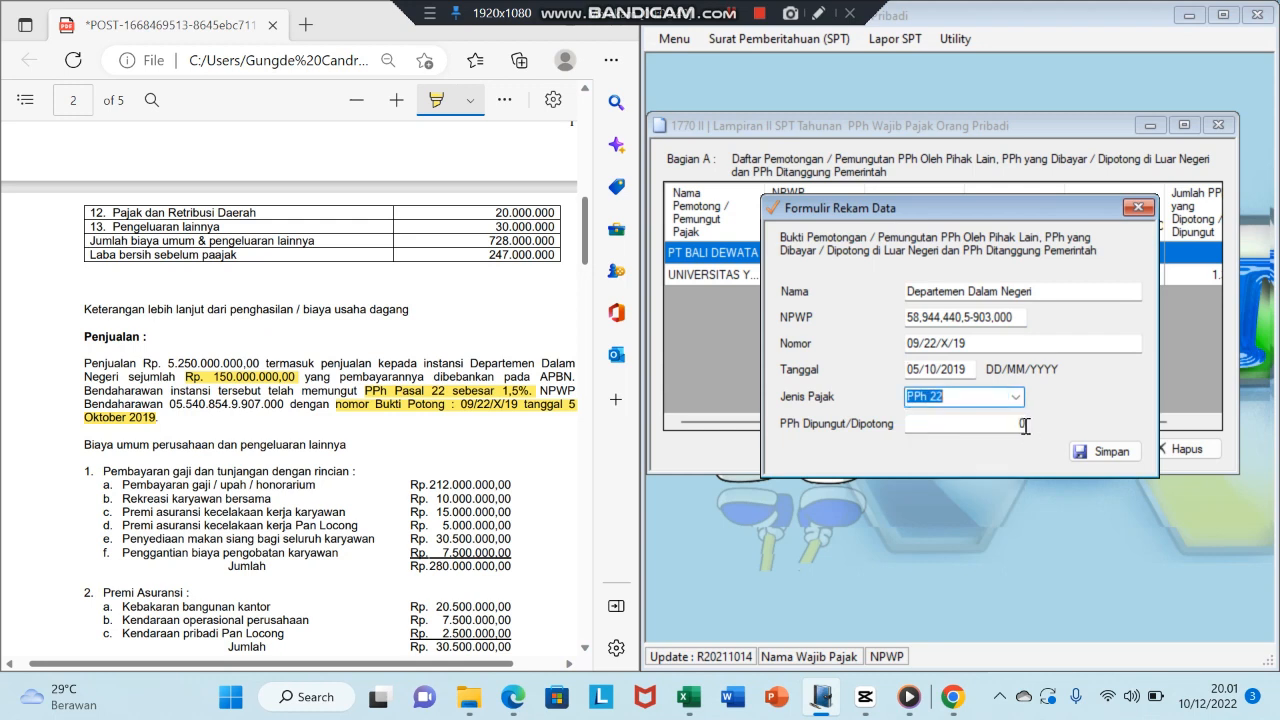
click(1025, 426)
key(BackSpace)
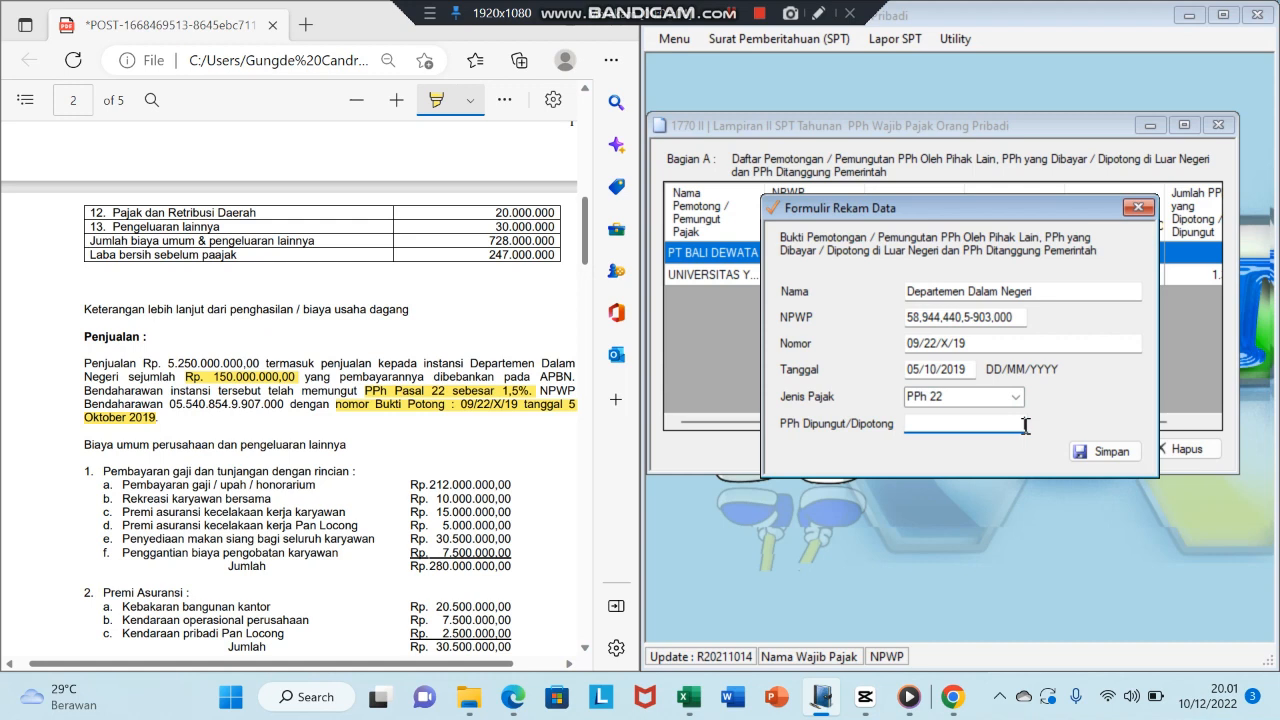
text(2250000)
key(Tab)
key(Return)
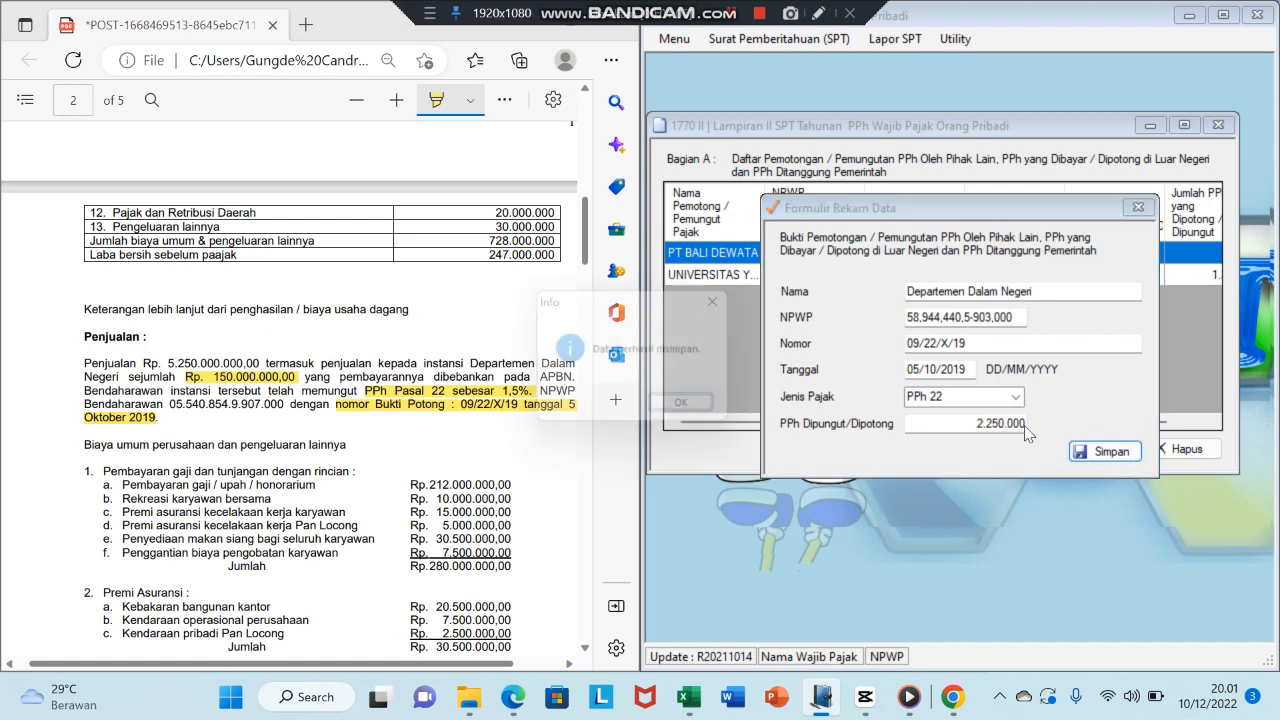
key(Return)
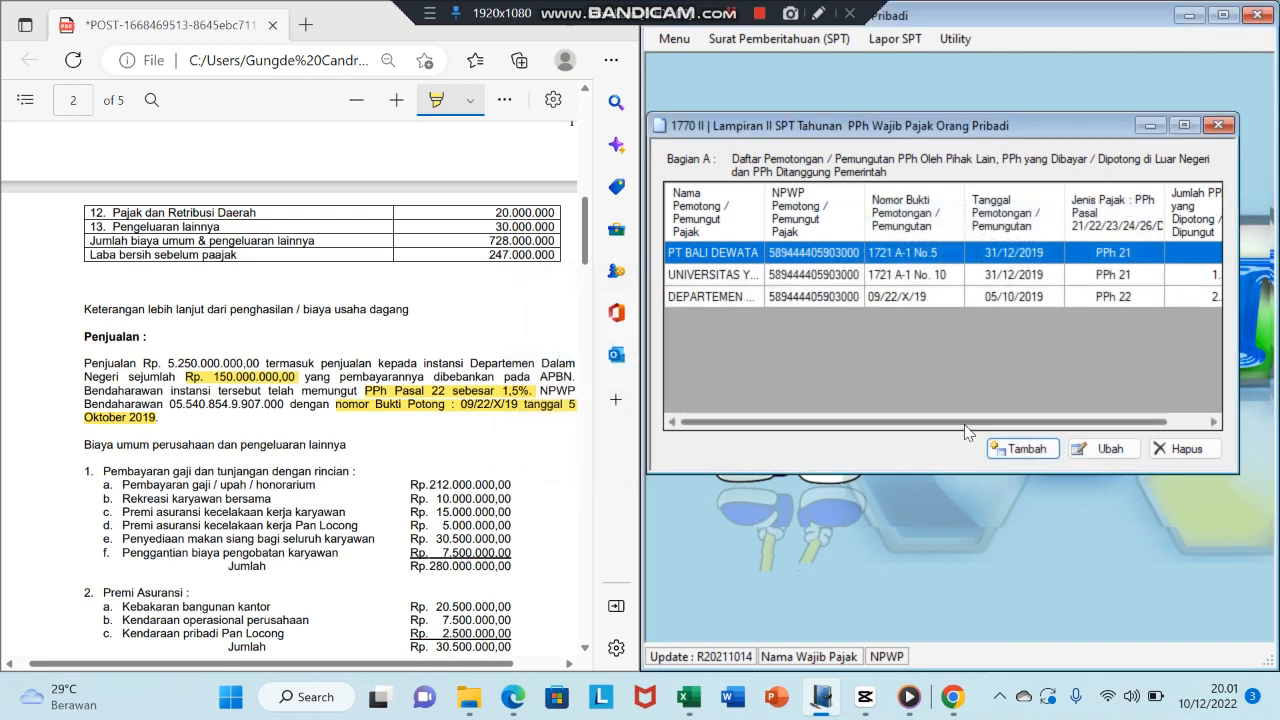
- Start a new slip for PT Van Sinar with its NPWP and number 03/23/VII/19
click(1012, 450)
drag(585, 250, 577, 490)
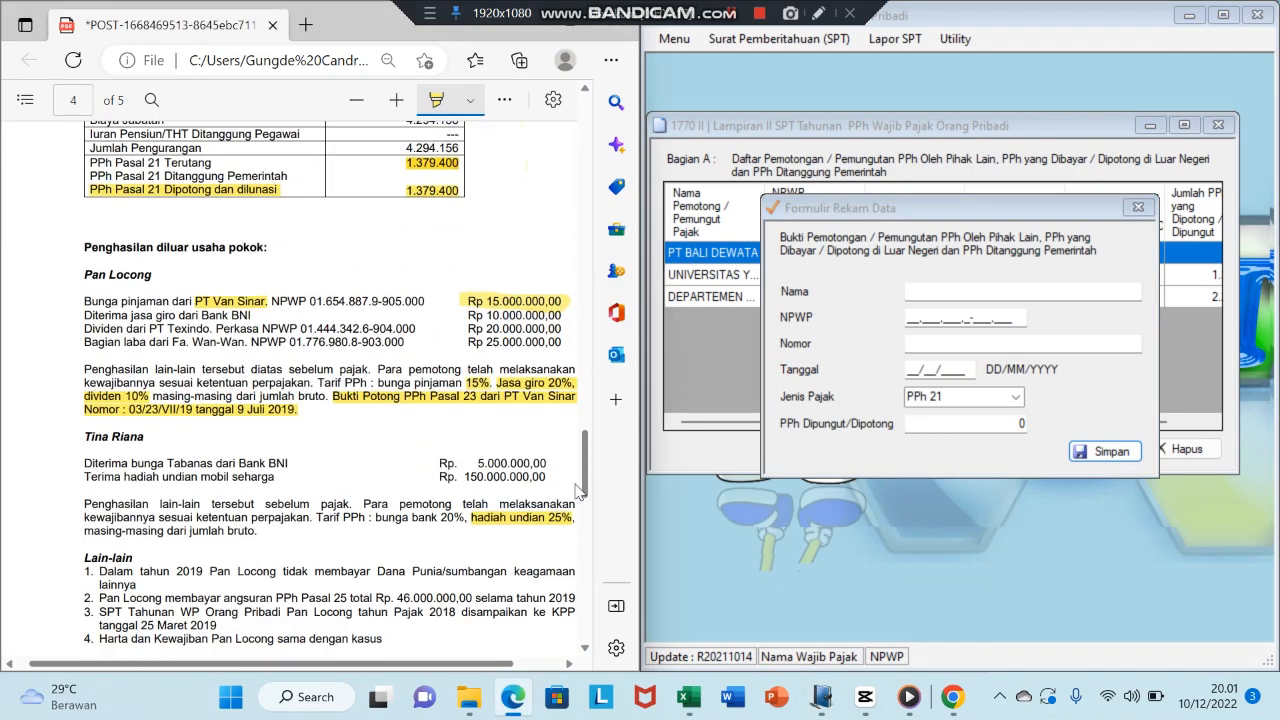
click(929, 299)
text(PT )
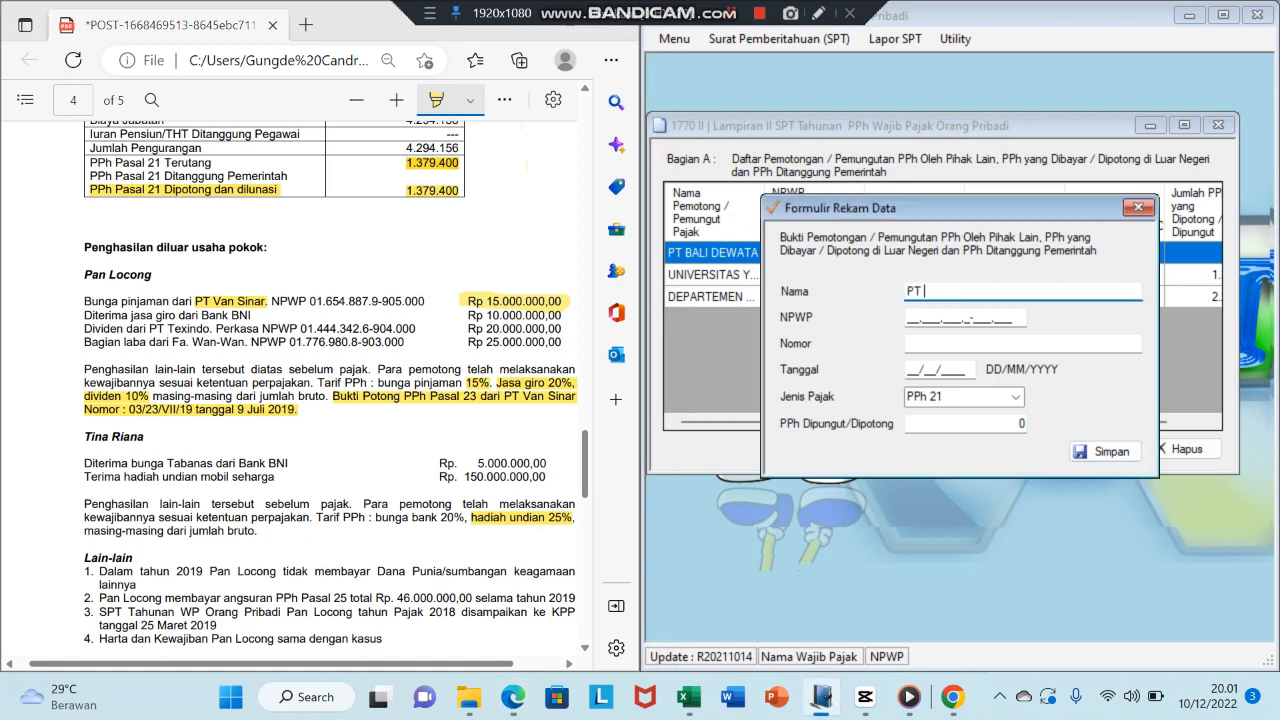
text(Van Sinar)
key(Tab)
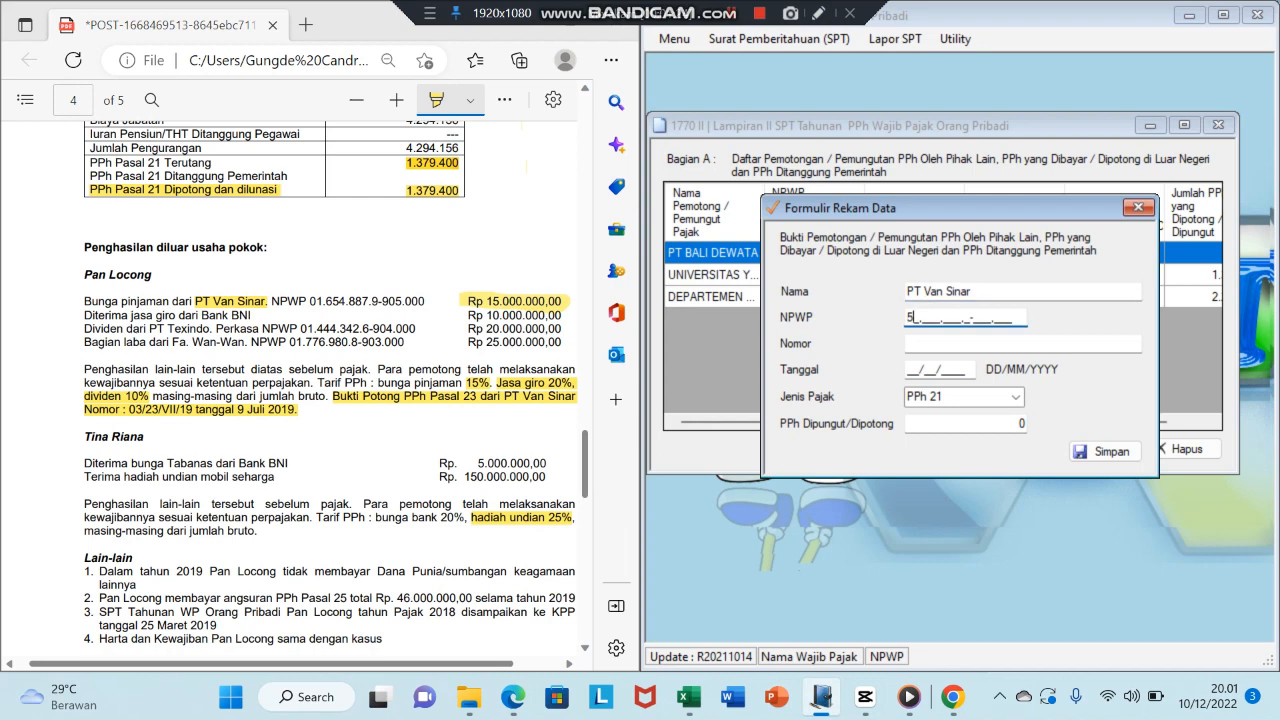
key(Tab)
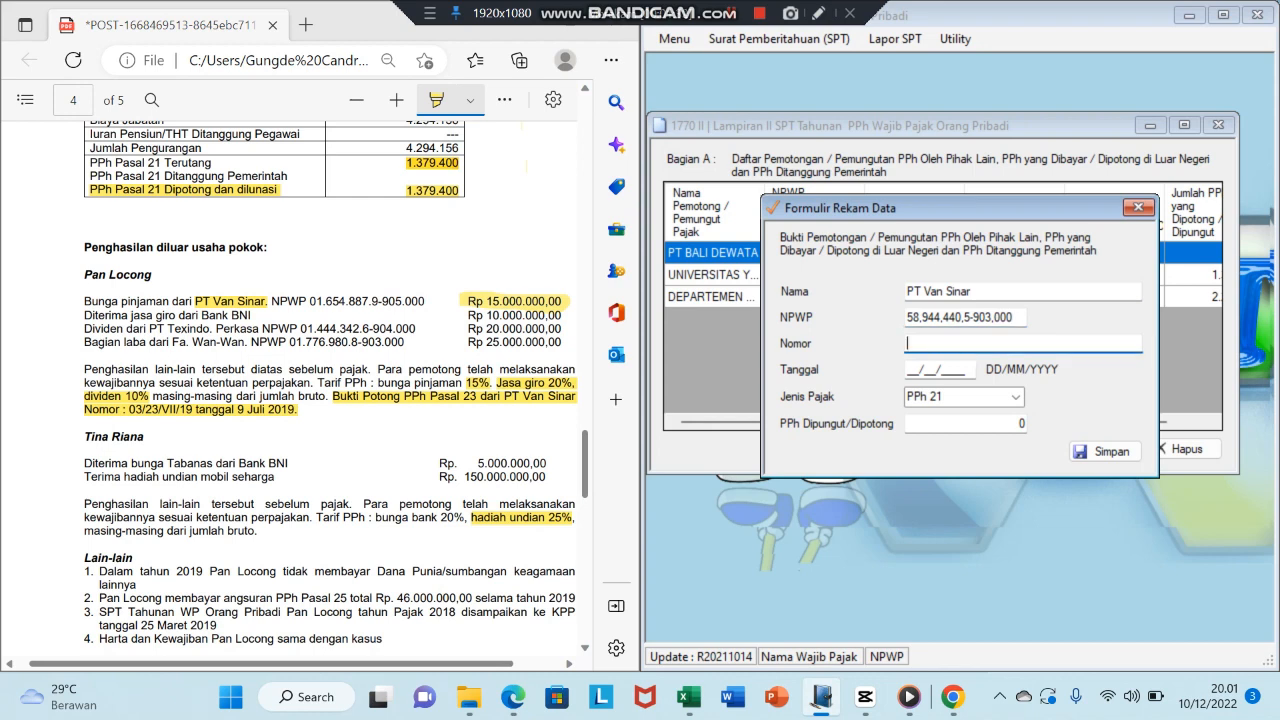
text(03/23/VII/19)
key(Tab)
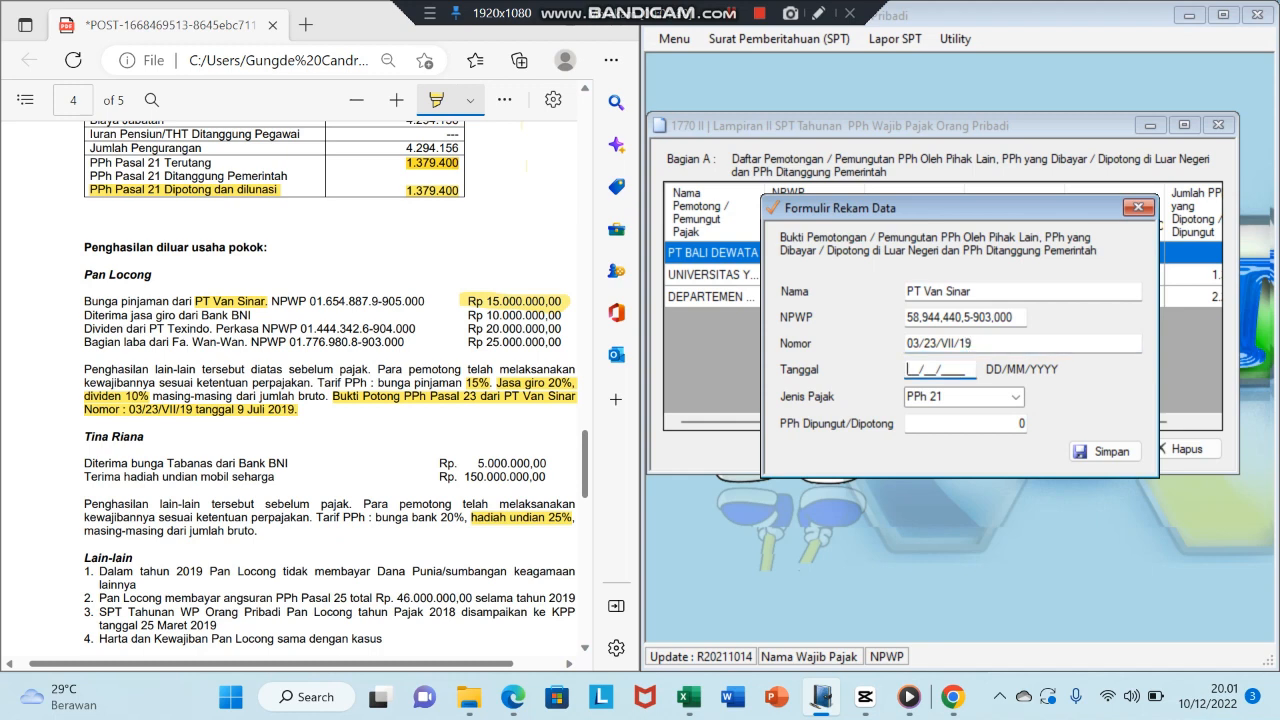
- Set date 09/07/2019, tax type PPh 23, 2.250.000 withheld, and save the slip
text(09/07/2019)
key(Tab)
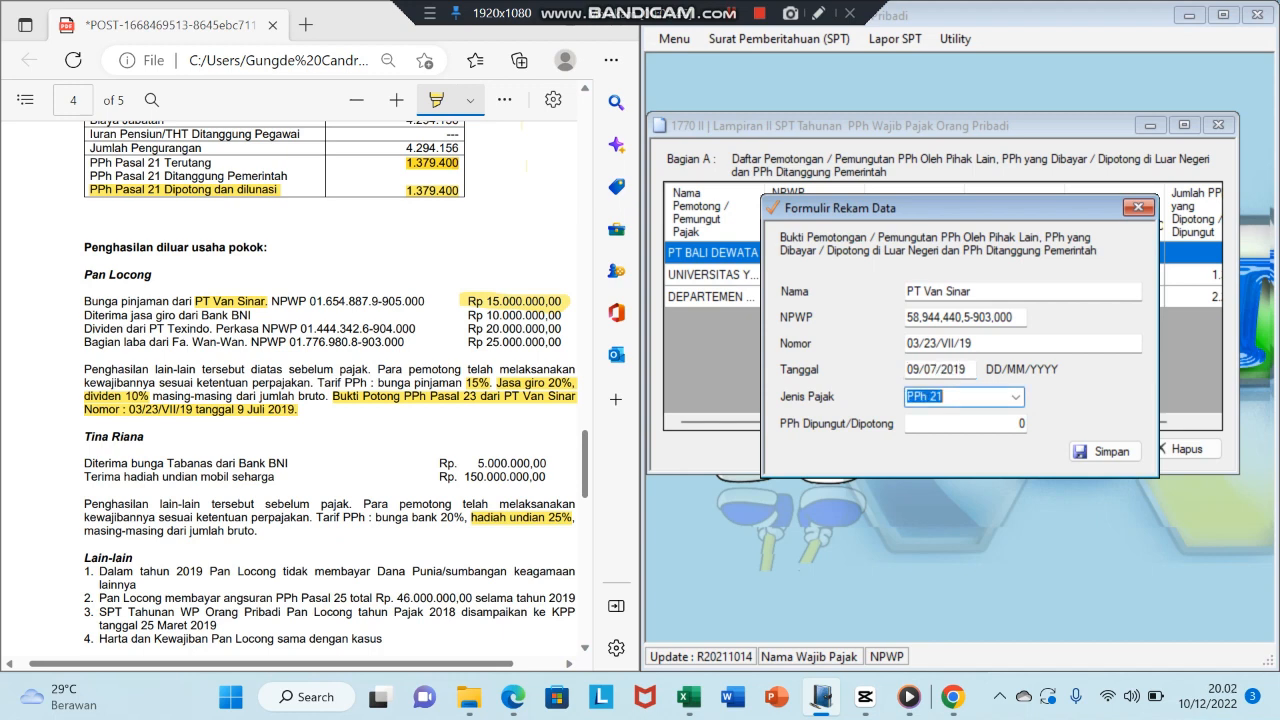
click(1015, 397)
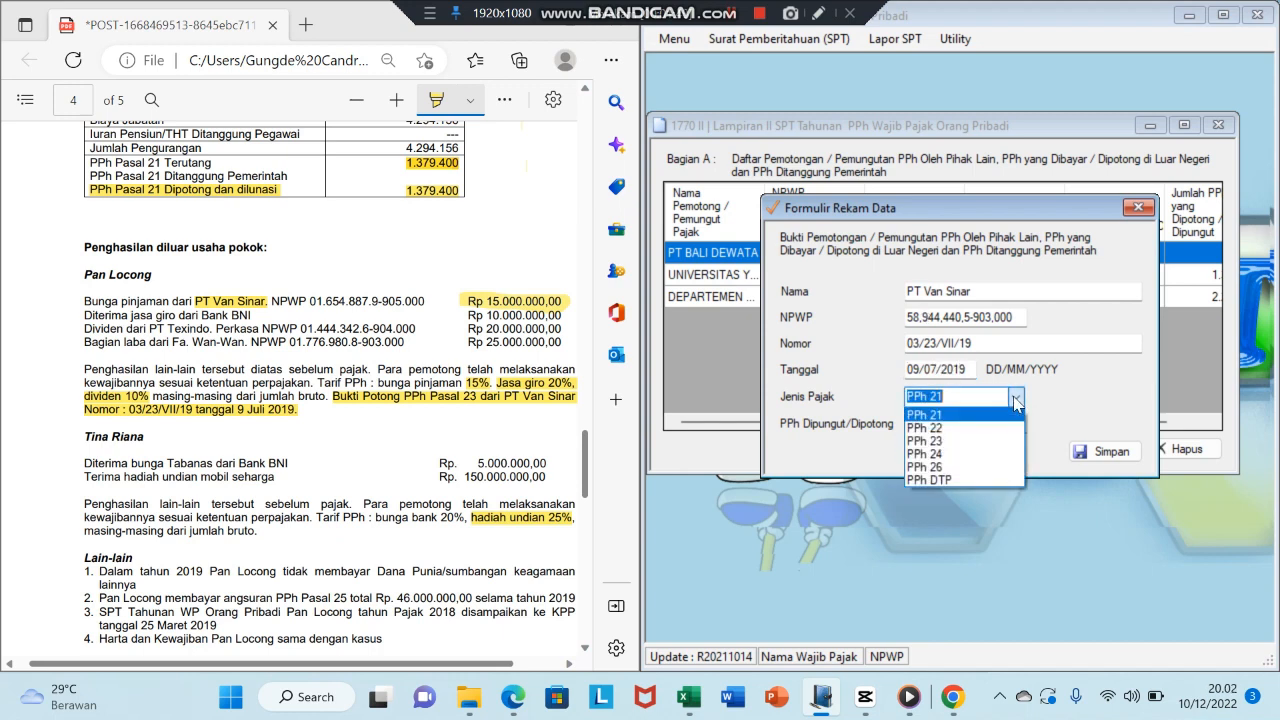
click(968, 441)
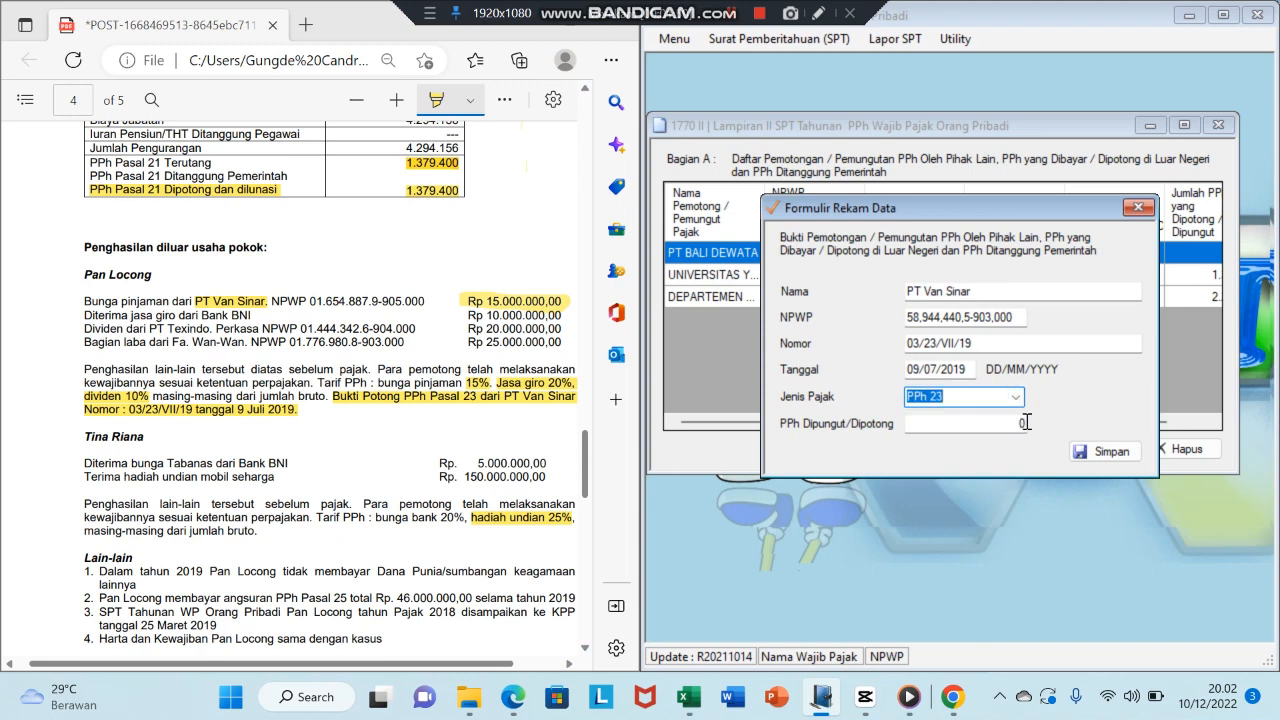
click(1026, 422)
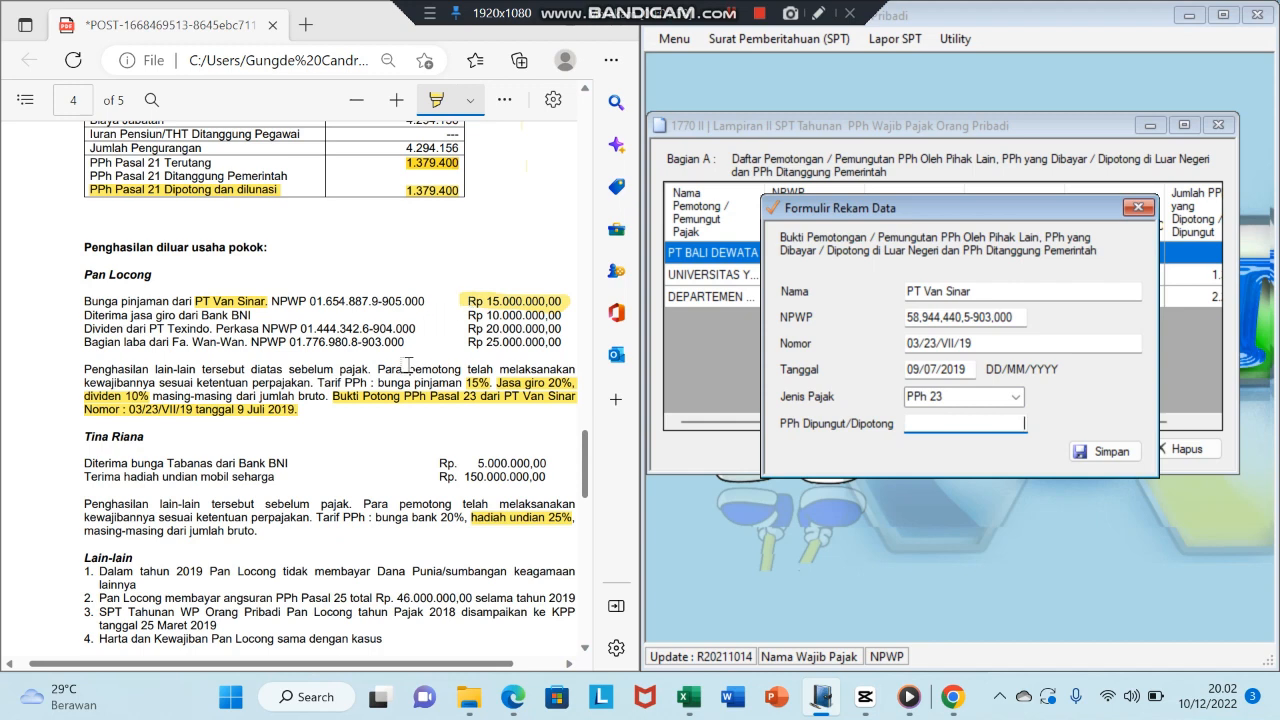
text(225000)
key(Tab)
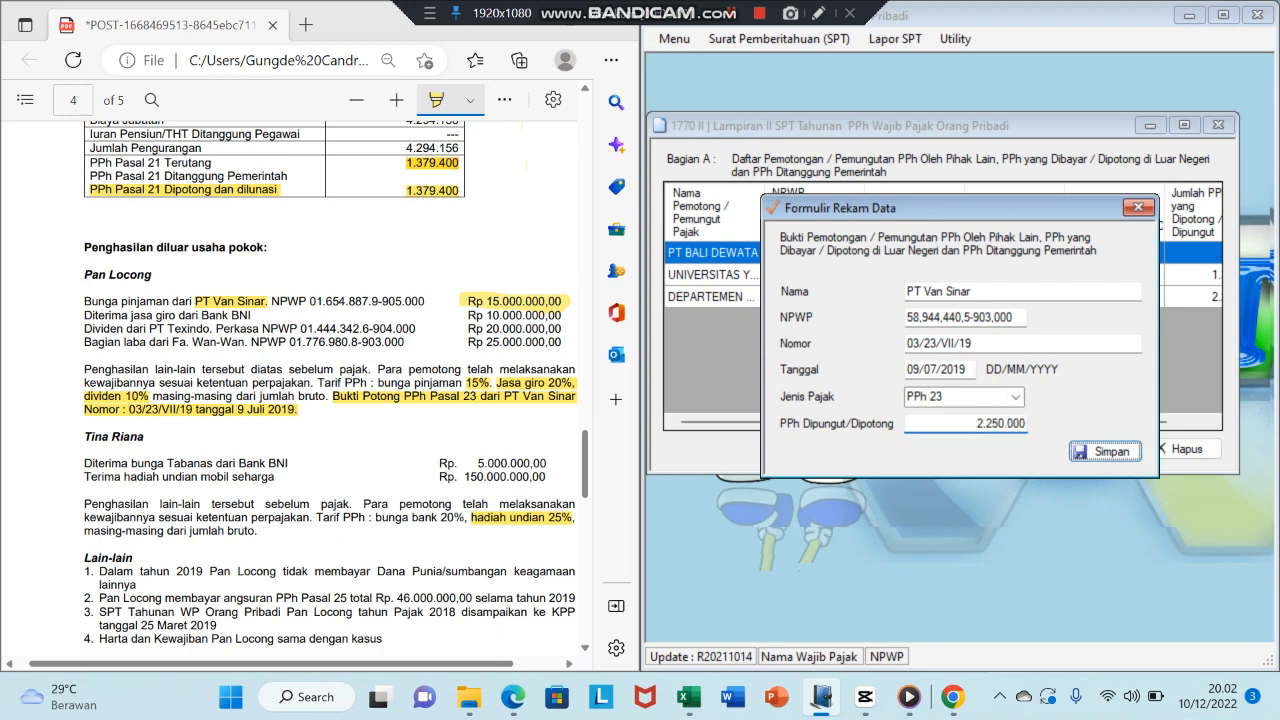
key(Return)
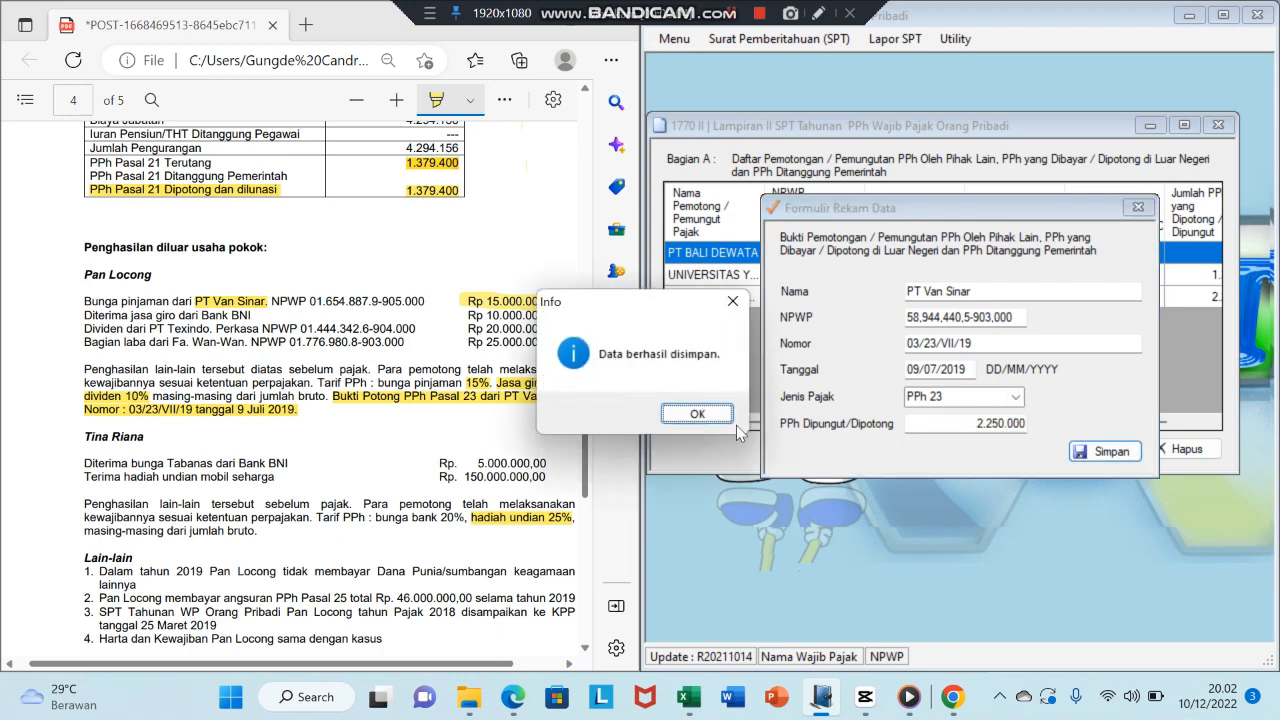
click(697, 414)
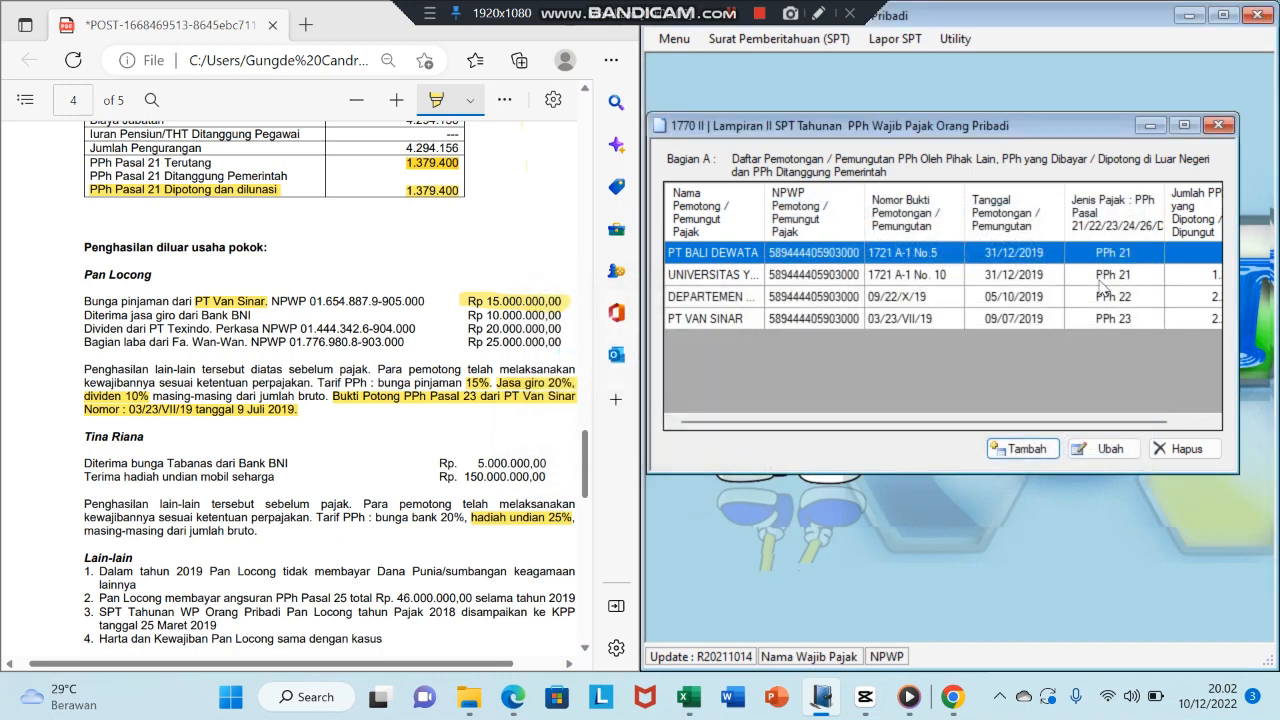
- Close the Lampiran II withholding list and bring up the Surat Pemberitahuan (SPT) menu
click(1219, 126)
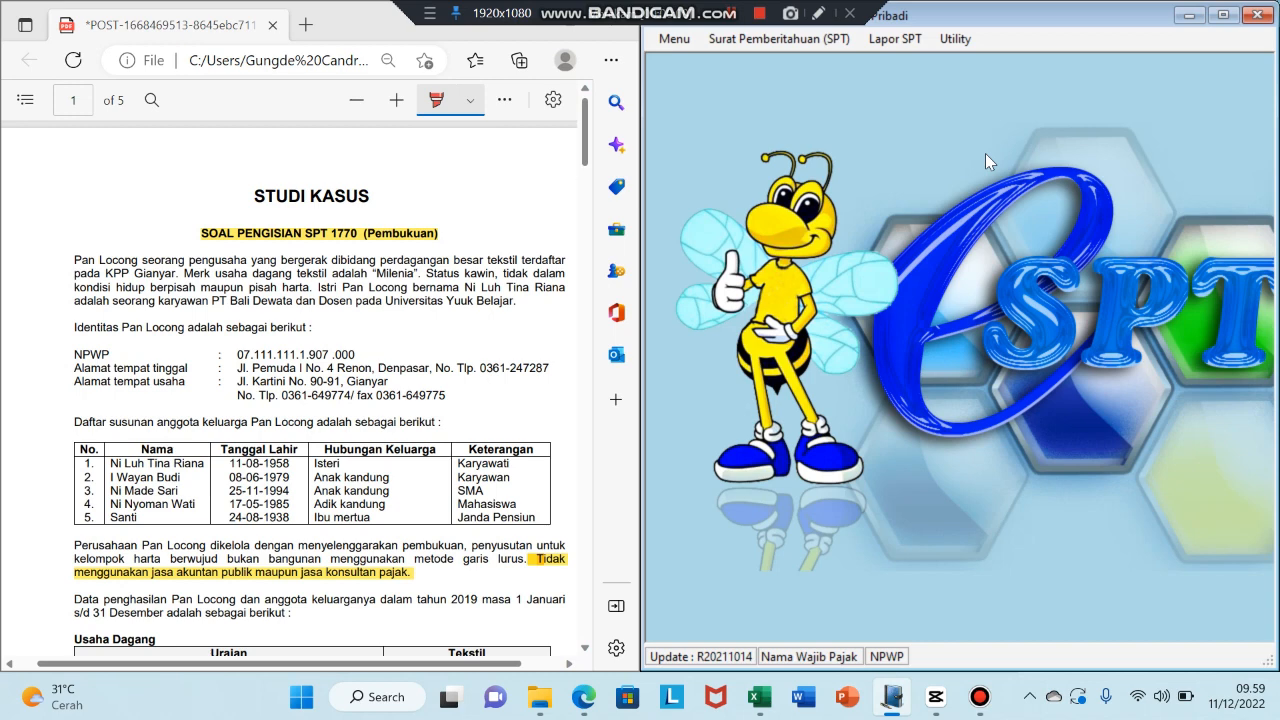
click(734, 38)
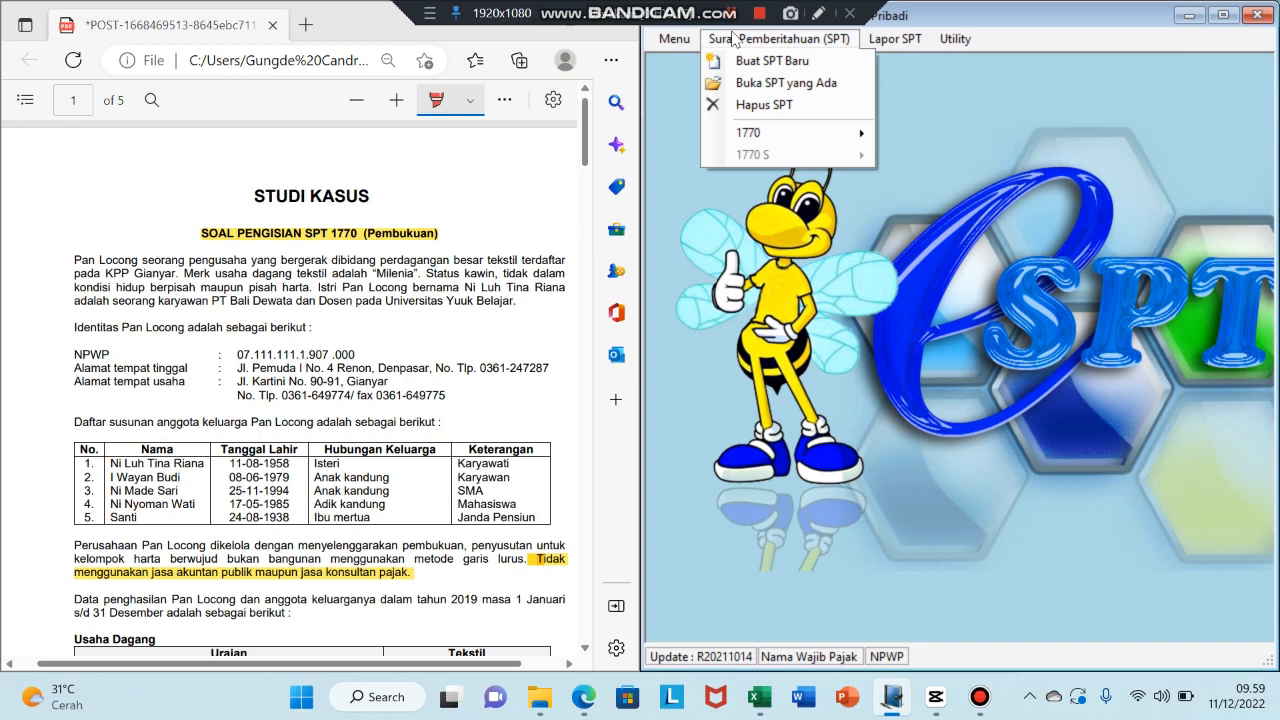
- Open 1770 Lampiran I, reposition its window, and leave bookkeeping set to Tidak Diaudit
mouse_move(793, 140)
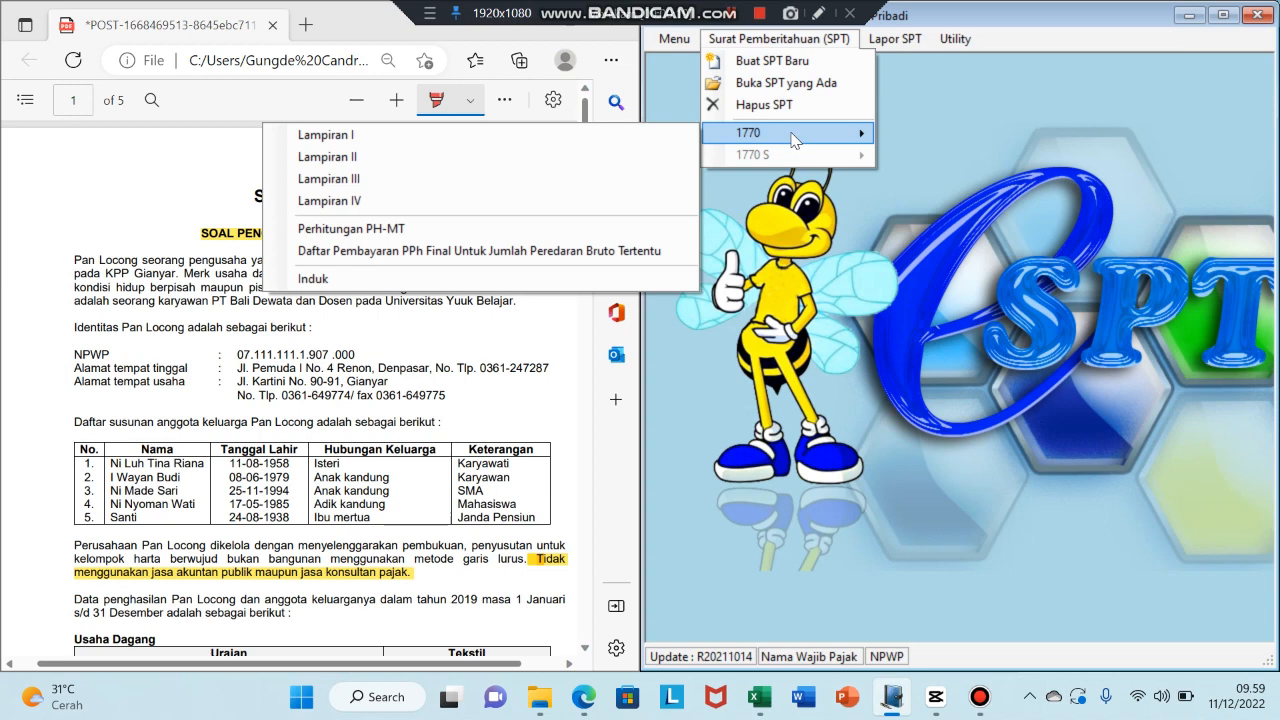
click(616, 138)
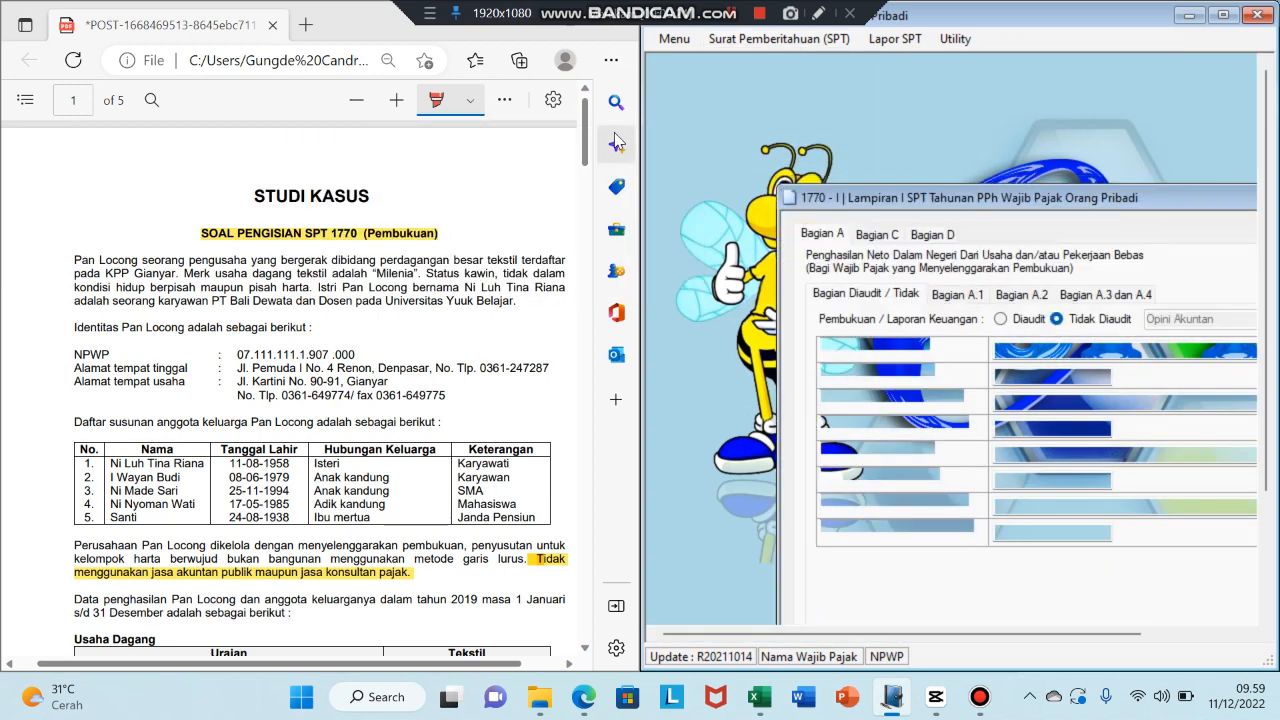
drag(915, 192, 804, 105)
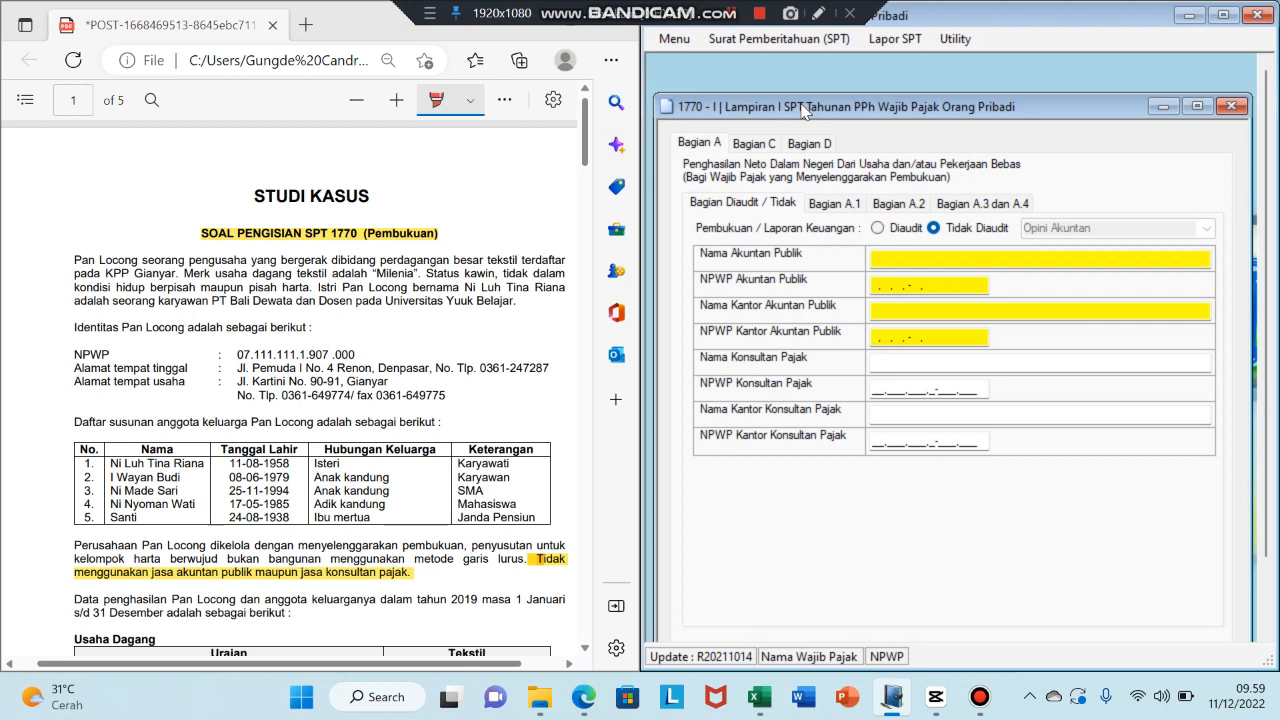
click(581, 144)
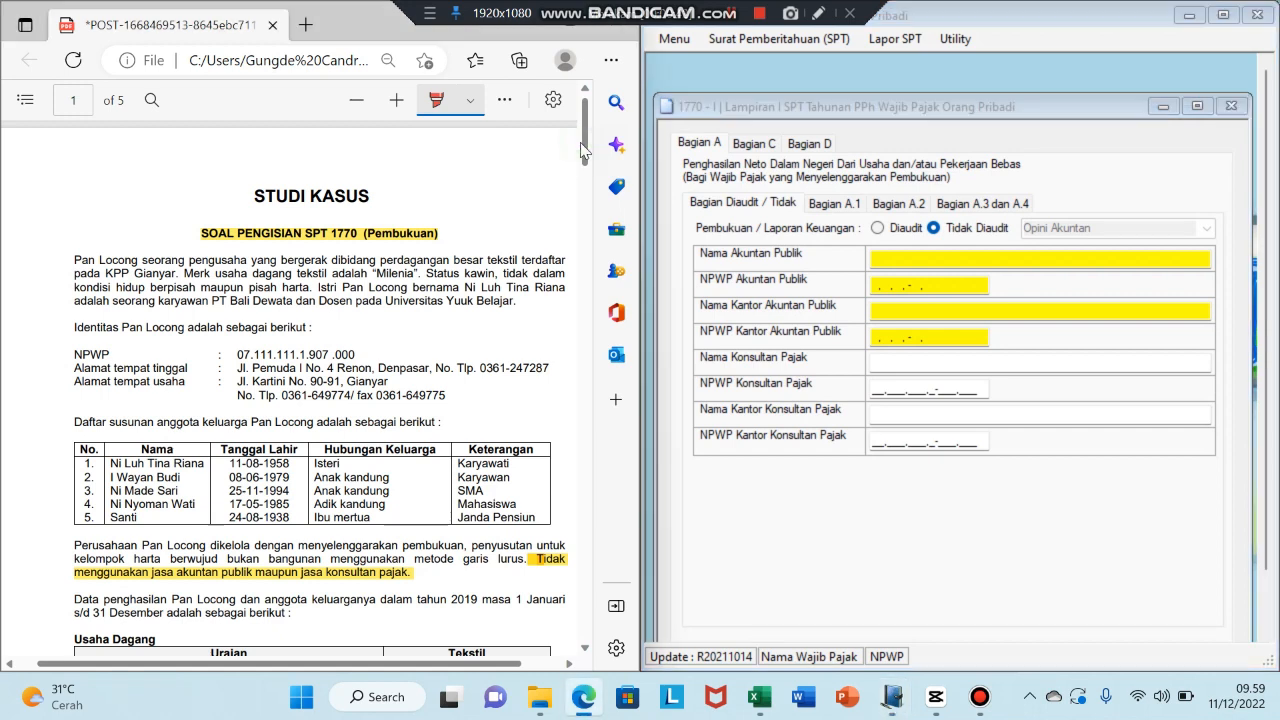
drag(586, 139, 590, 170)
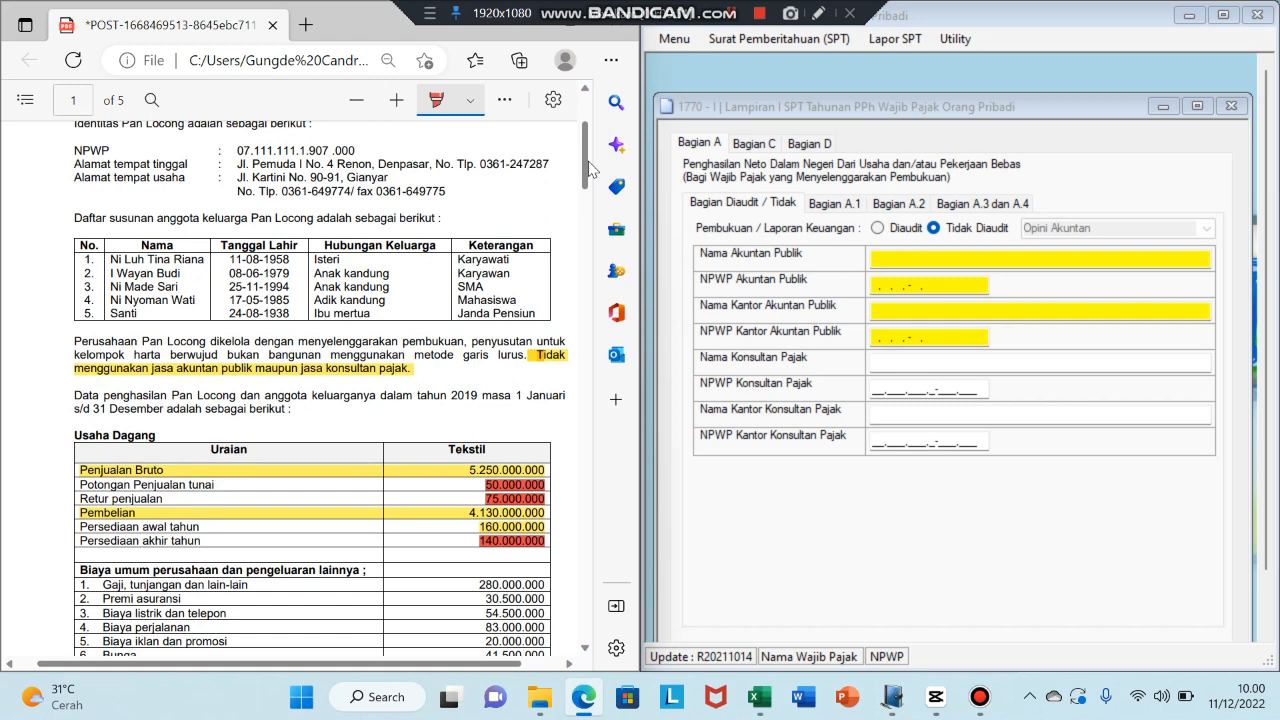
click(937, 233)
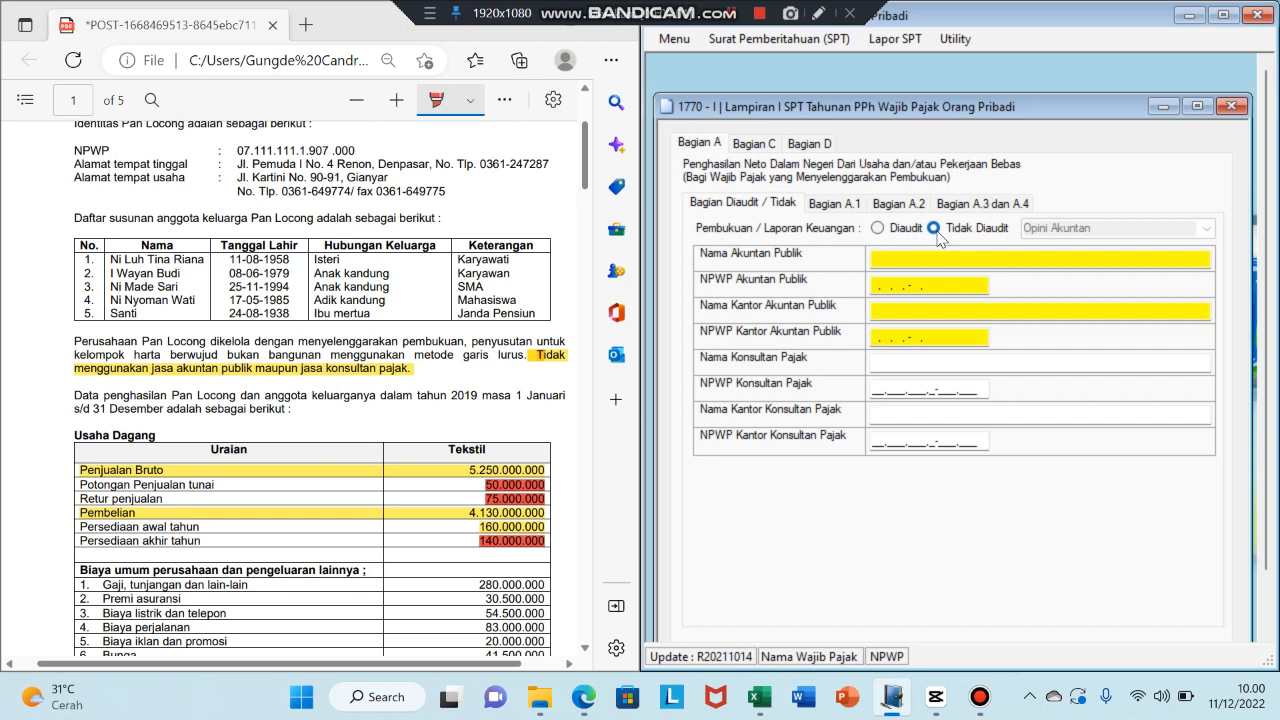
click(884, 231)
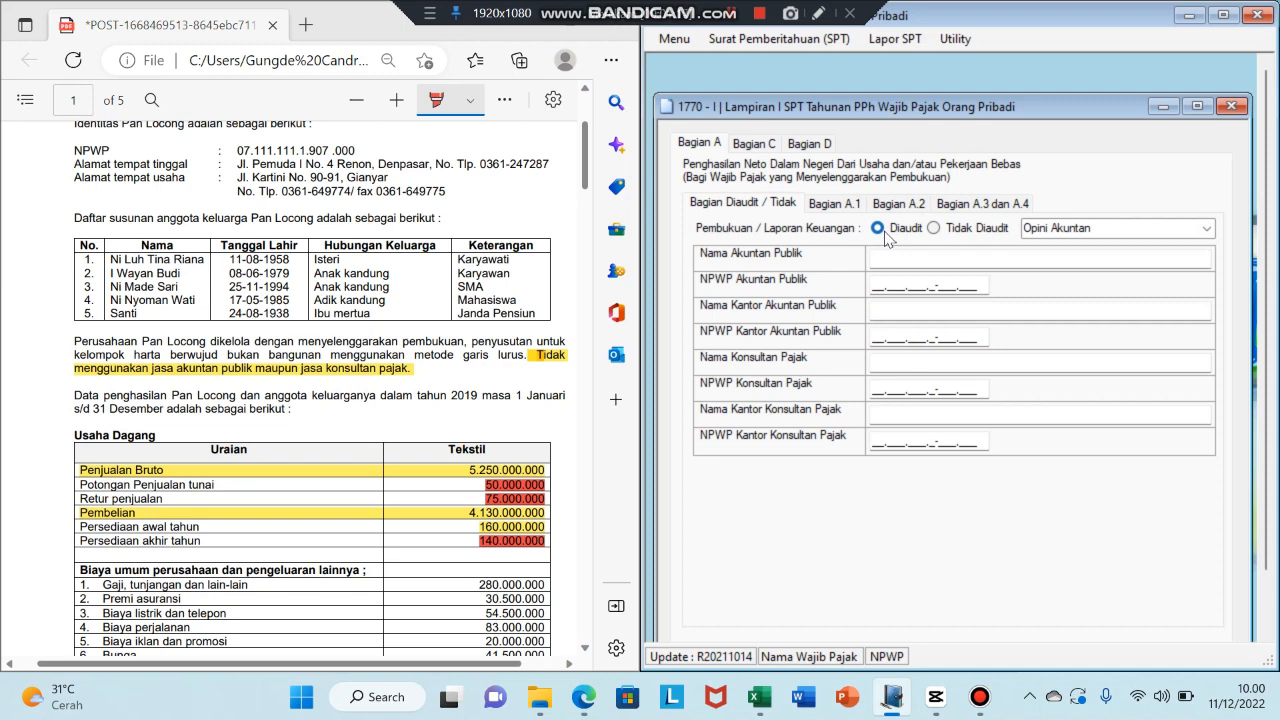
click(933, 228)
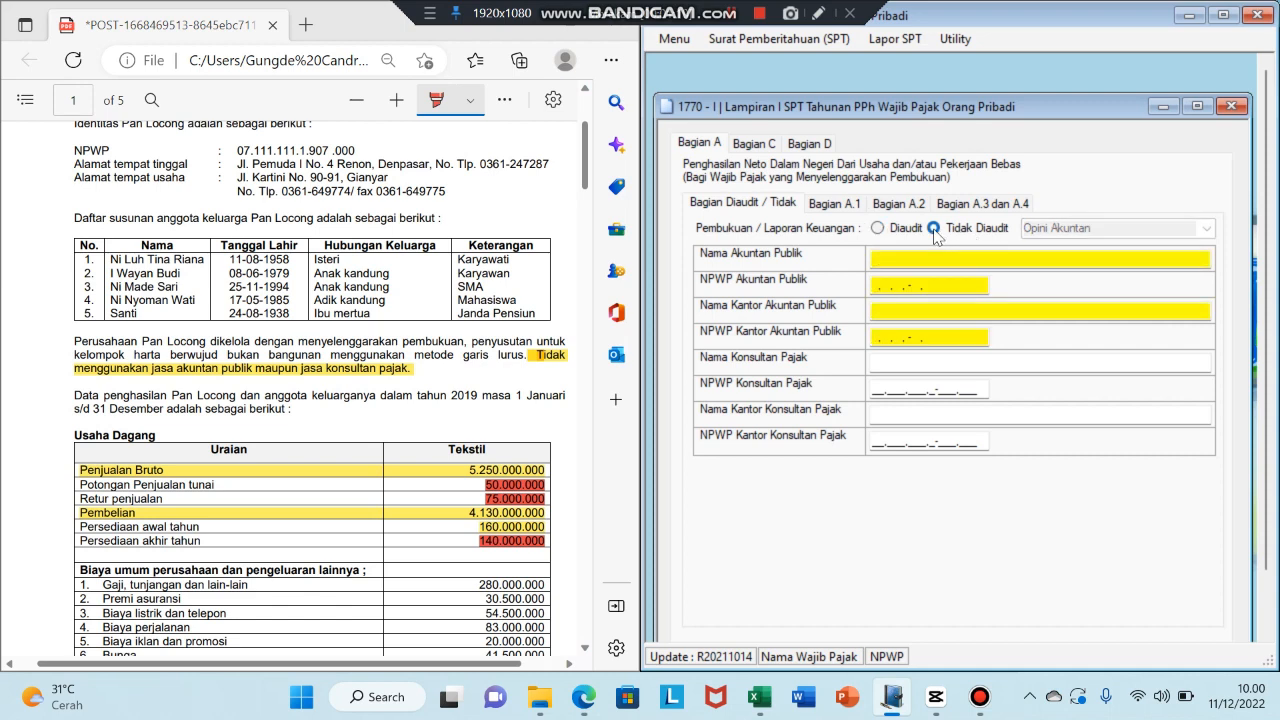
- In Lampiran I Bagian A.1, replace the zero Peredaran Usaha with 5.125.000.000
click(829, 209)
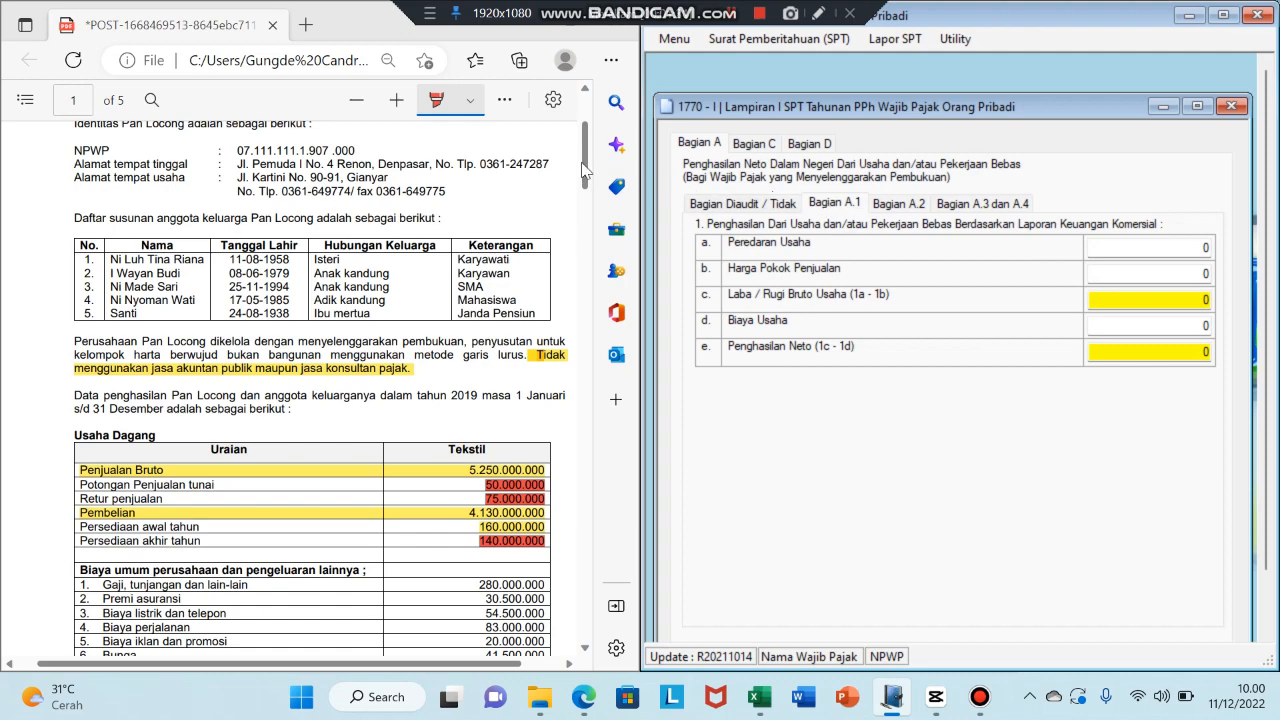
drag(588, 167, 588, 184)
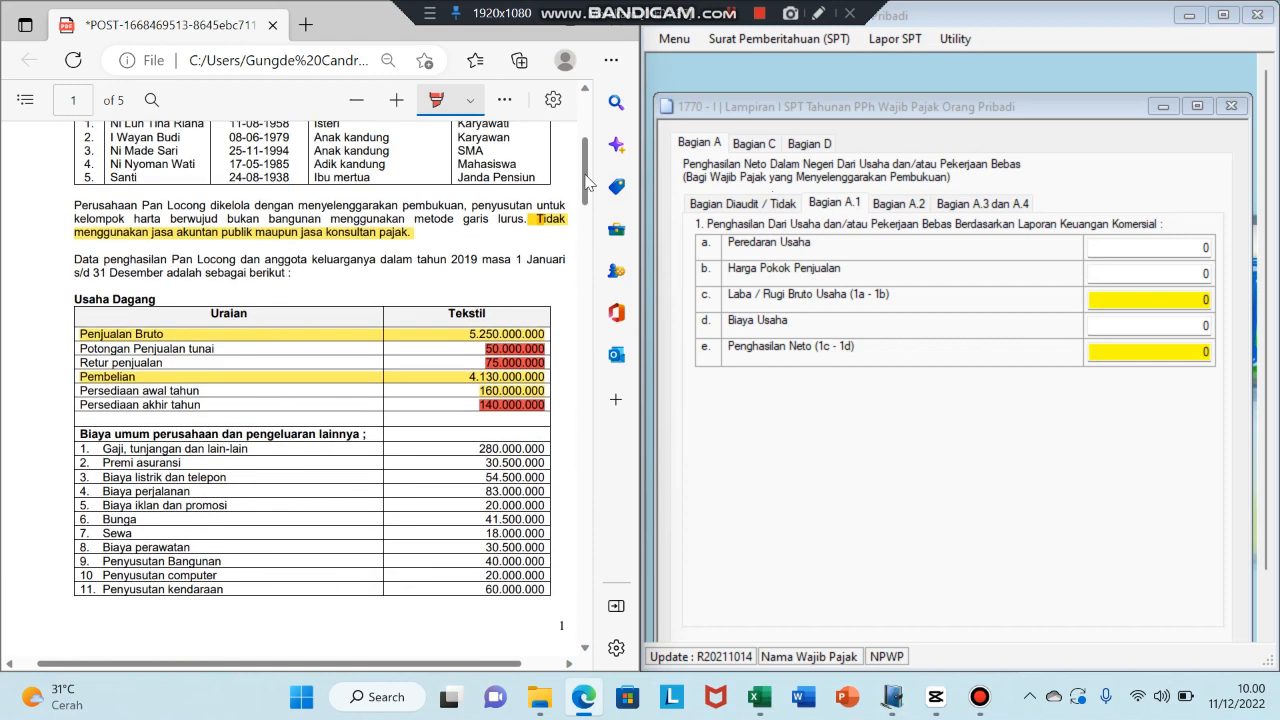
click(1101, 166)
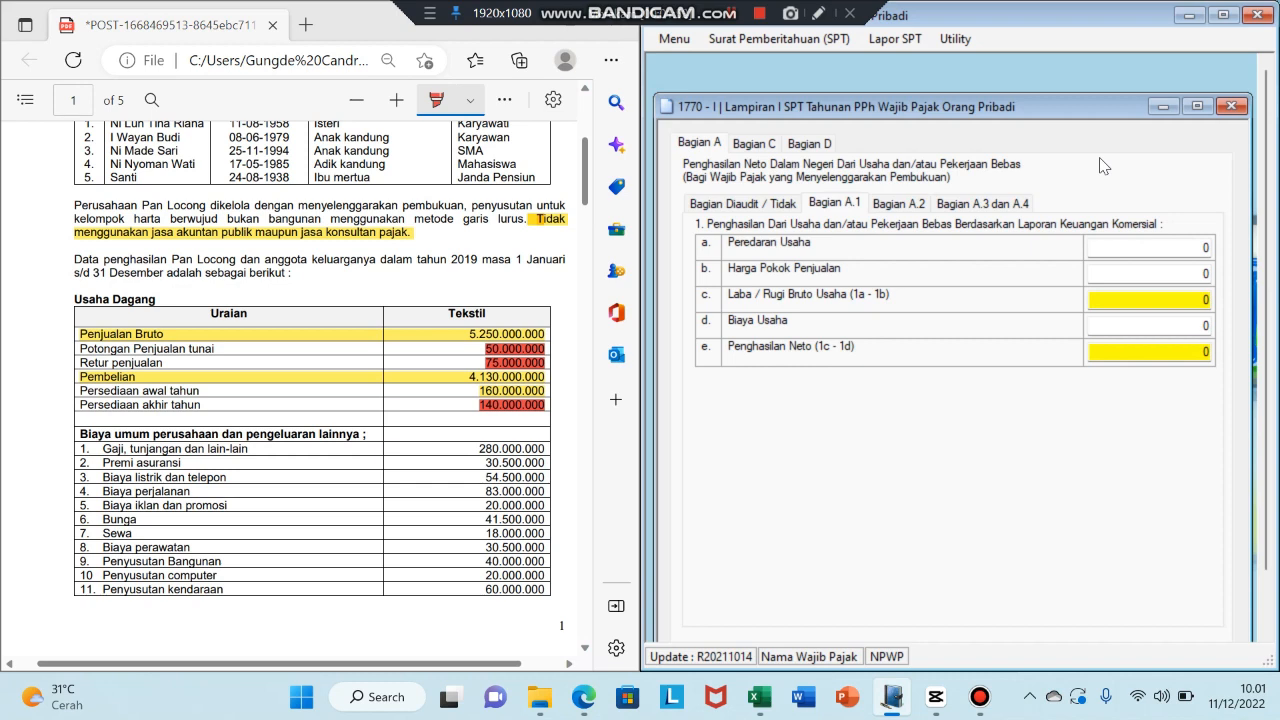
click(1209, 245)
key(BackSpace)
text(5.125.000.00)
text(0)
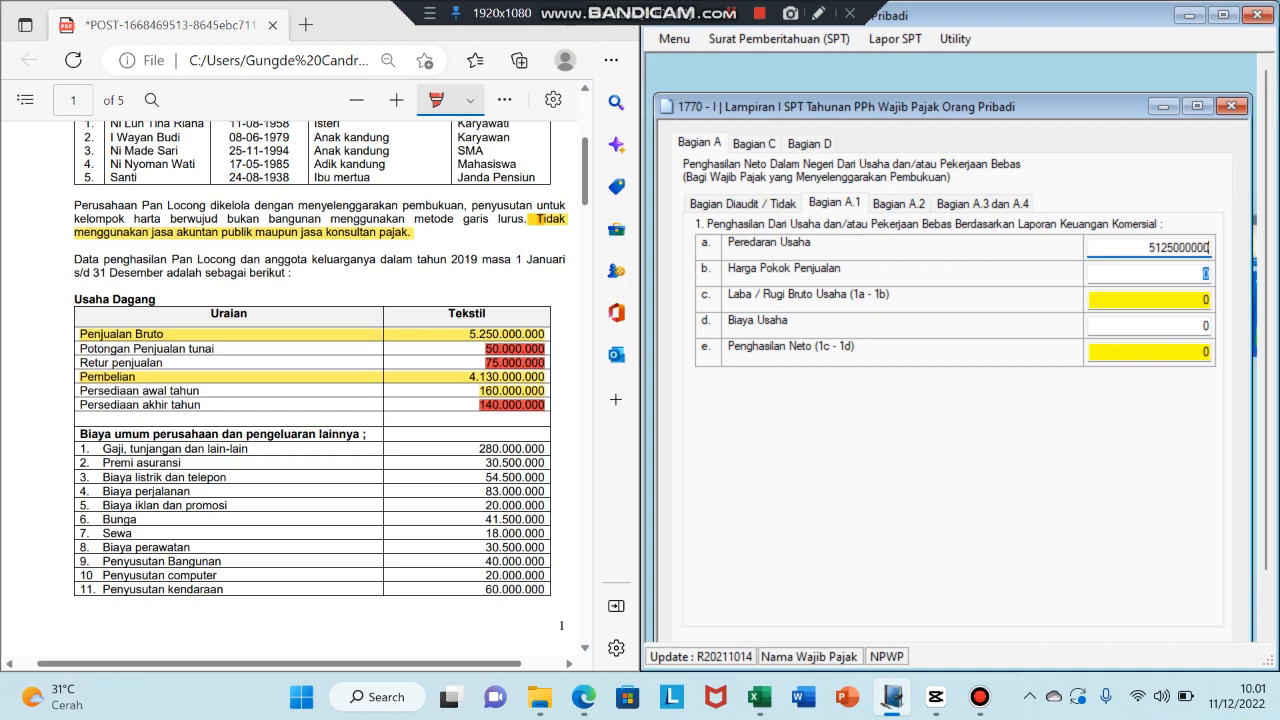
key(Tab)
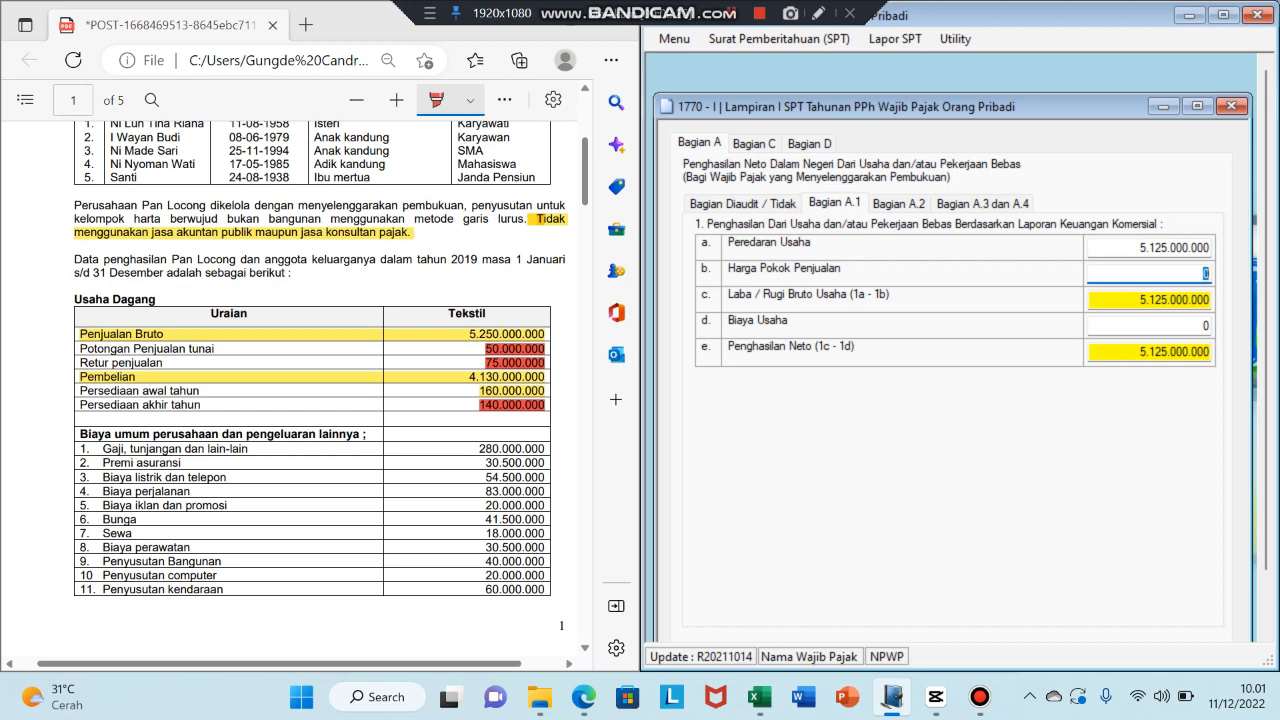
- Enter 4.150.000.000 as Harga Pokok Penjualan, adding the missing zero
text(4)
text(15.0)
text(00.)
text(000000)
key(Tab)
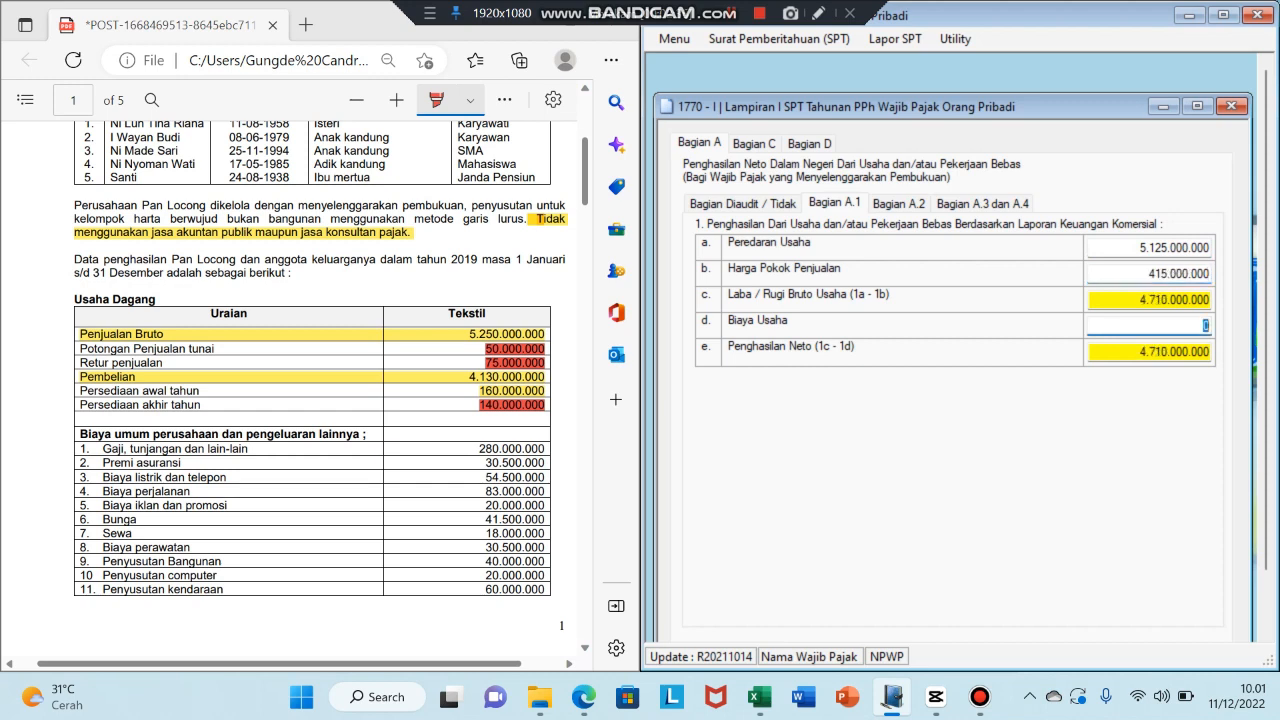
click(1170, 273)
text(0)
key(Tab)
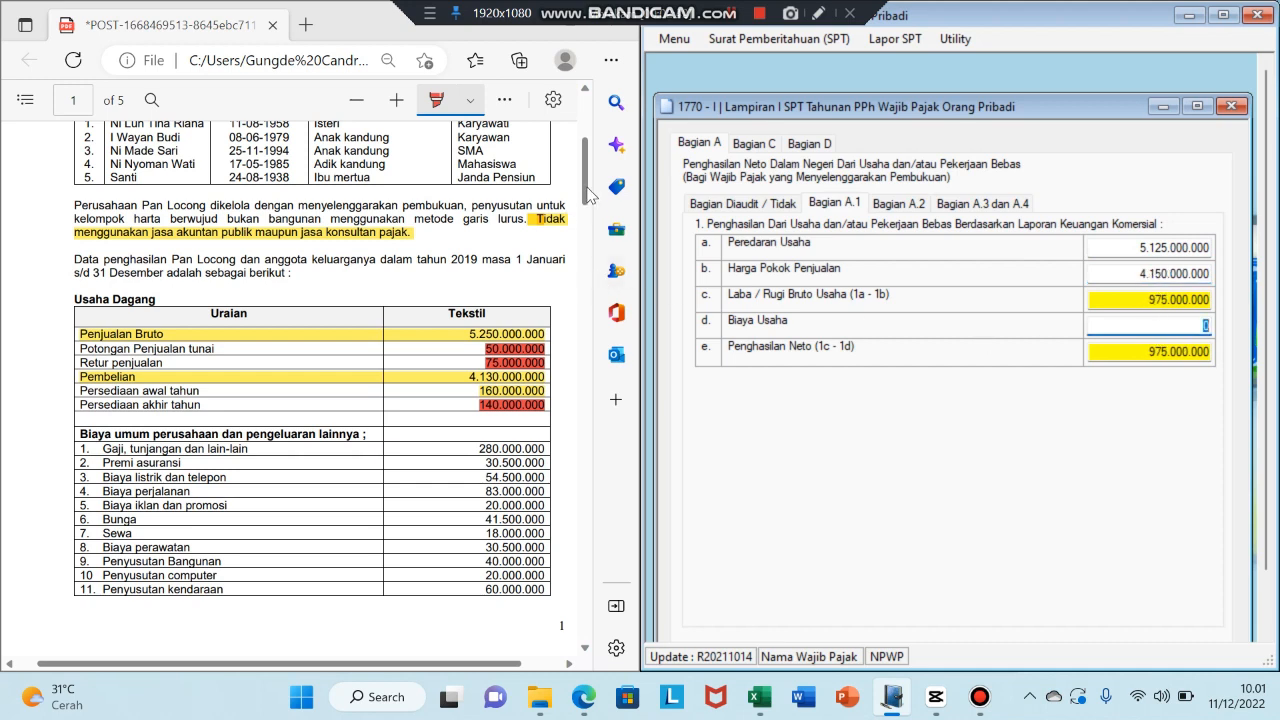
drag(586, 187, 591, 229)
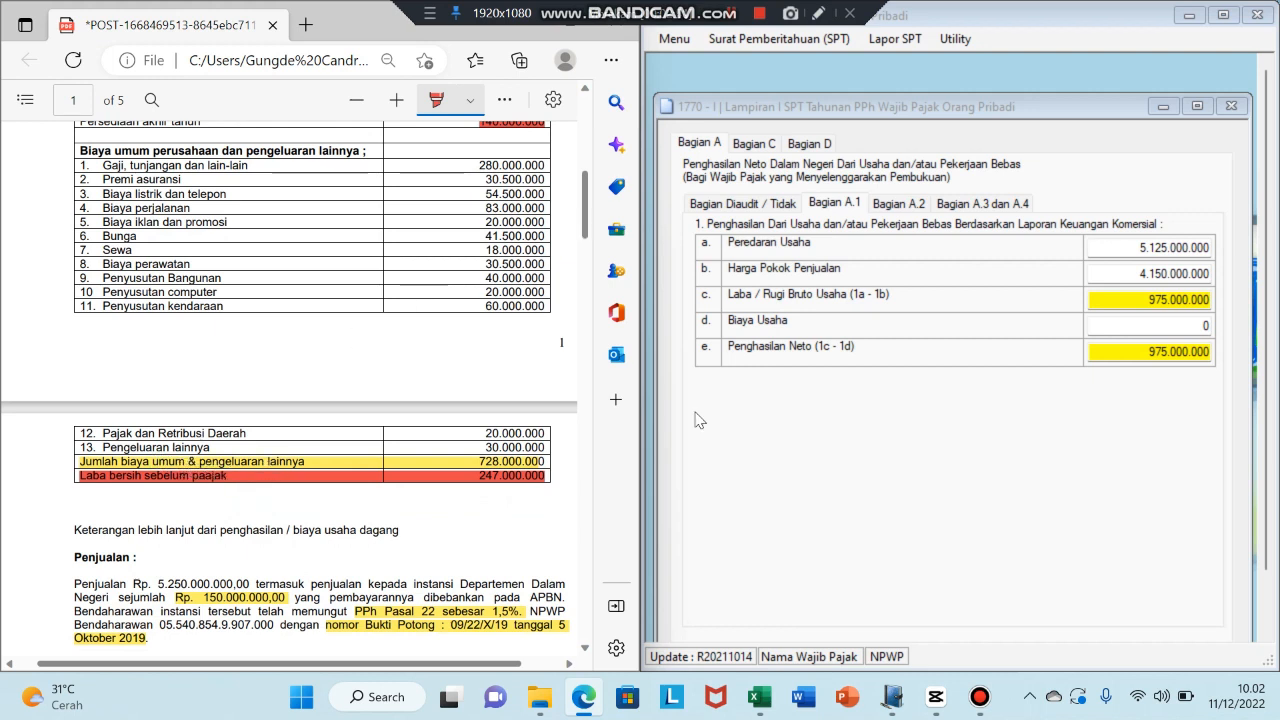
- Replace the zero Biaya Usaha with 728.000.000
click(1210, 330)
key(BackSpace)
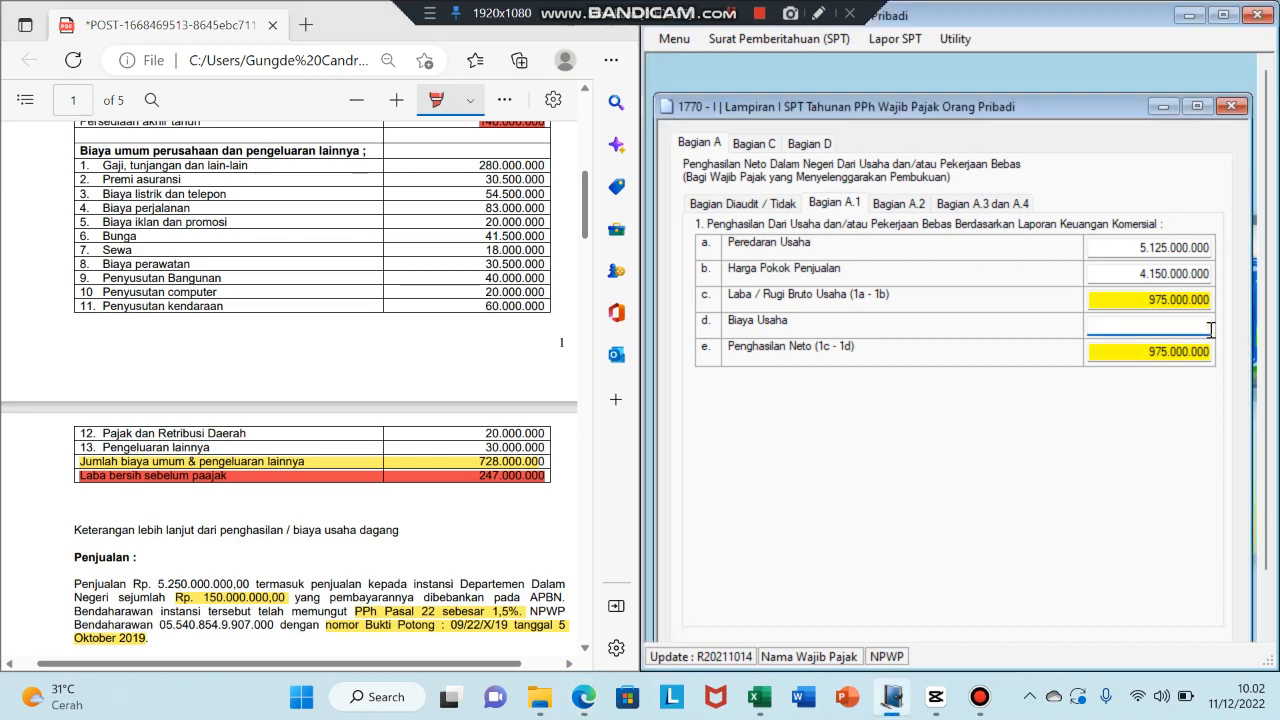
text(728000000)
key(Tab)
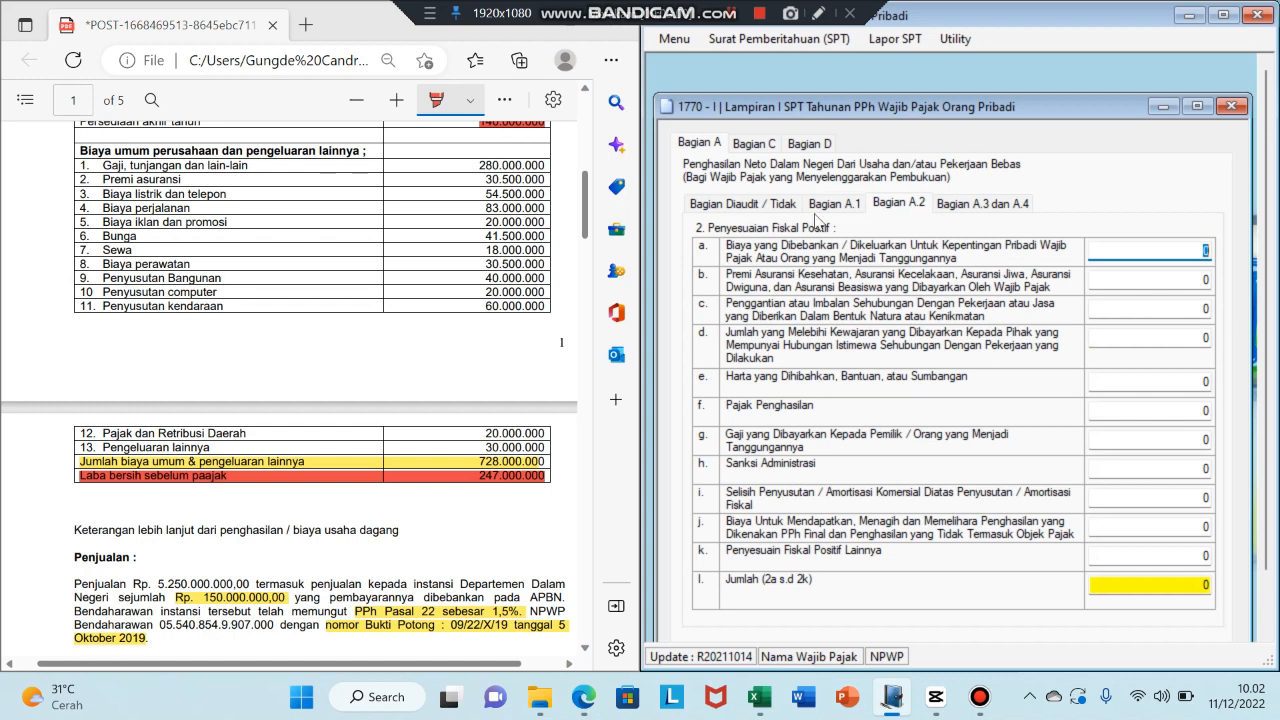
- Compare the 247.000.000 Penghasilan Neto with the net profit in the case PDF
click(834, 204)
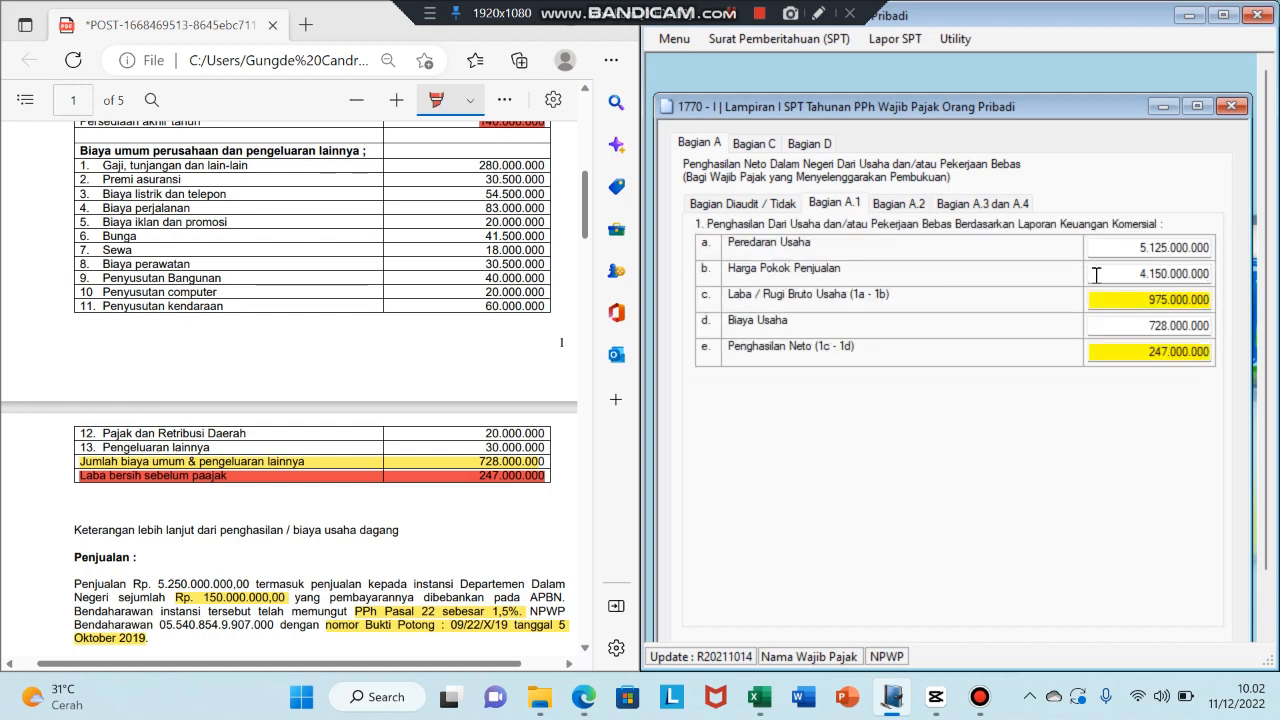
click(1144, 350)
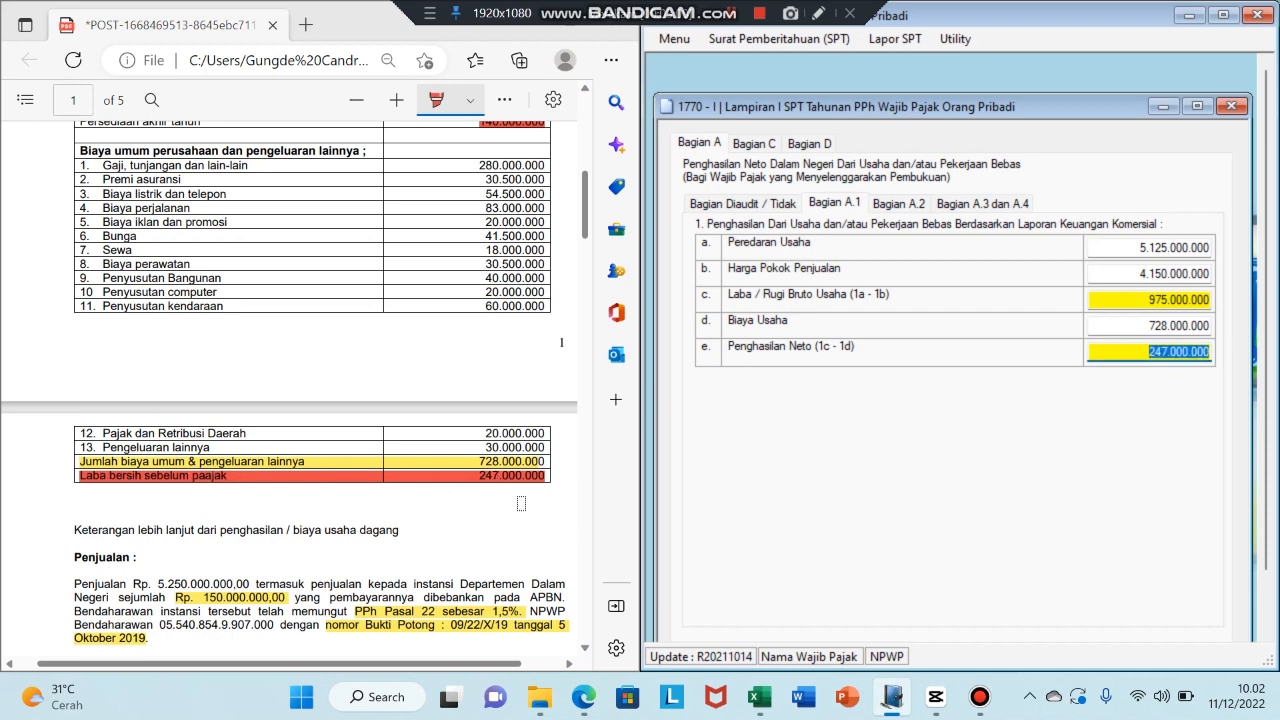
mouse_move(587, 220)
mouse_down()
mouse_move(588, 285)
mouse_move(590, 225)
mouse_up()
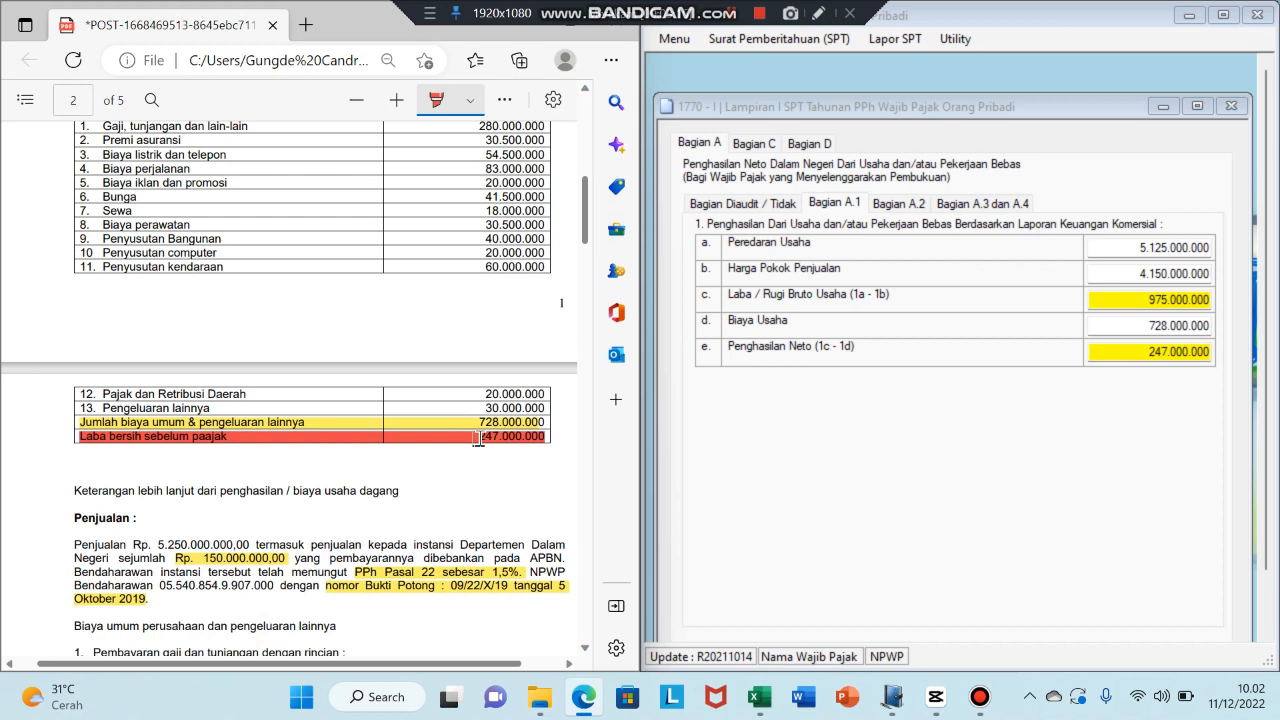
drag(478, 438, 557, 440)
- Switch to Bagian A.2, Penyesuaian Fiskal Positif, and bring the form to the front
click(898, 205)
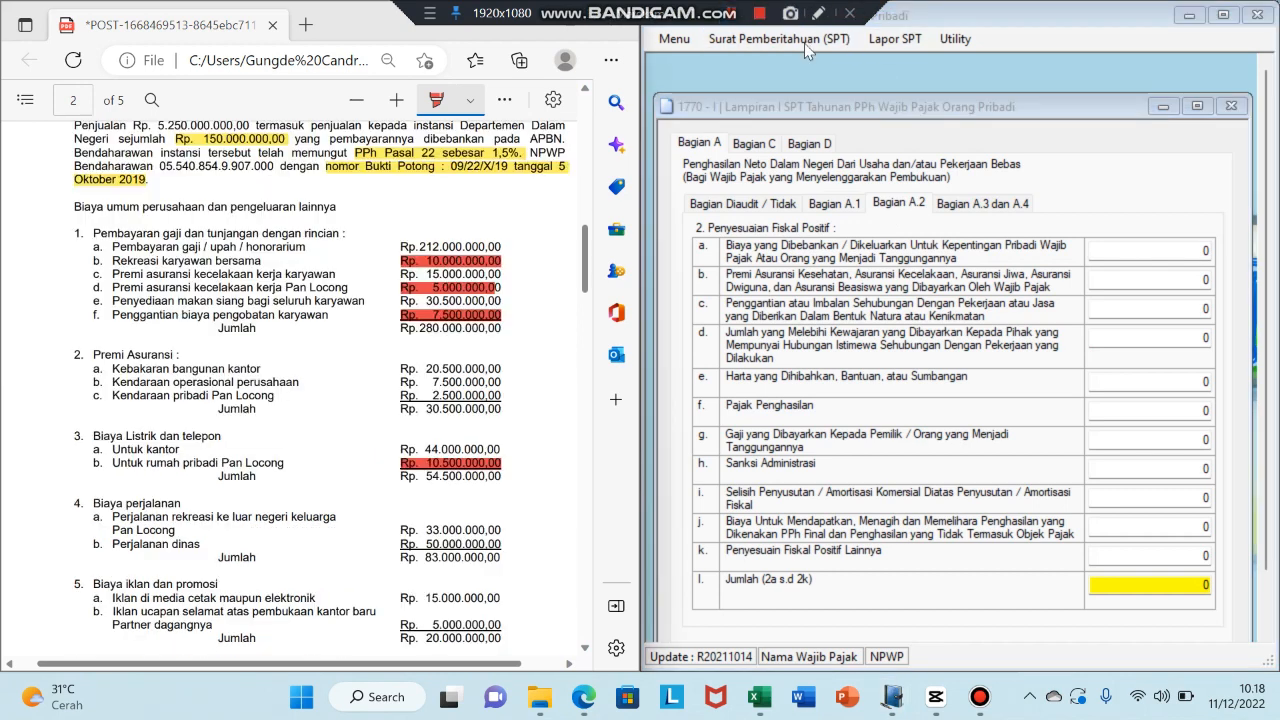
click(1013, 184)
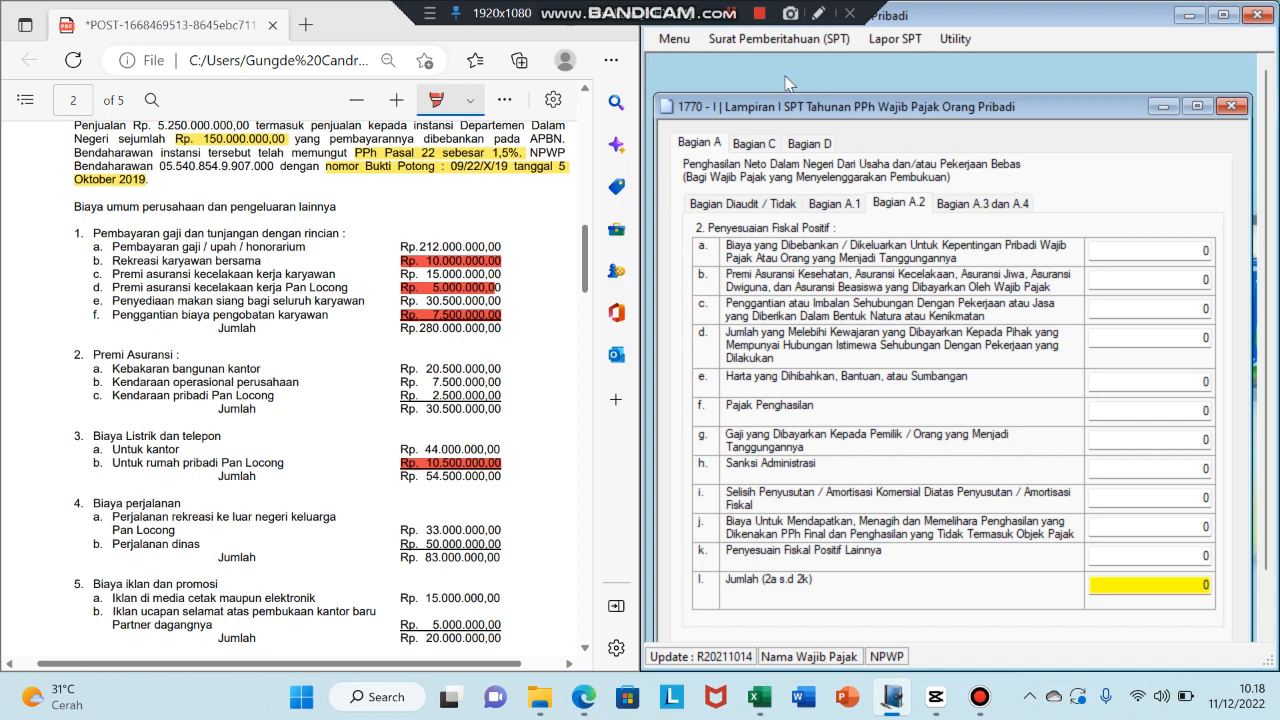
key(alt+Tab)
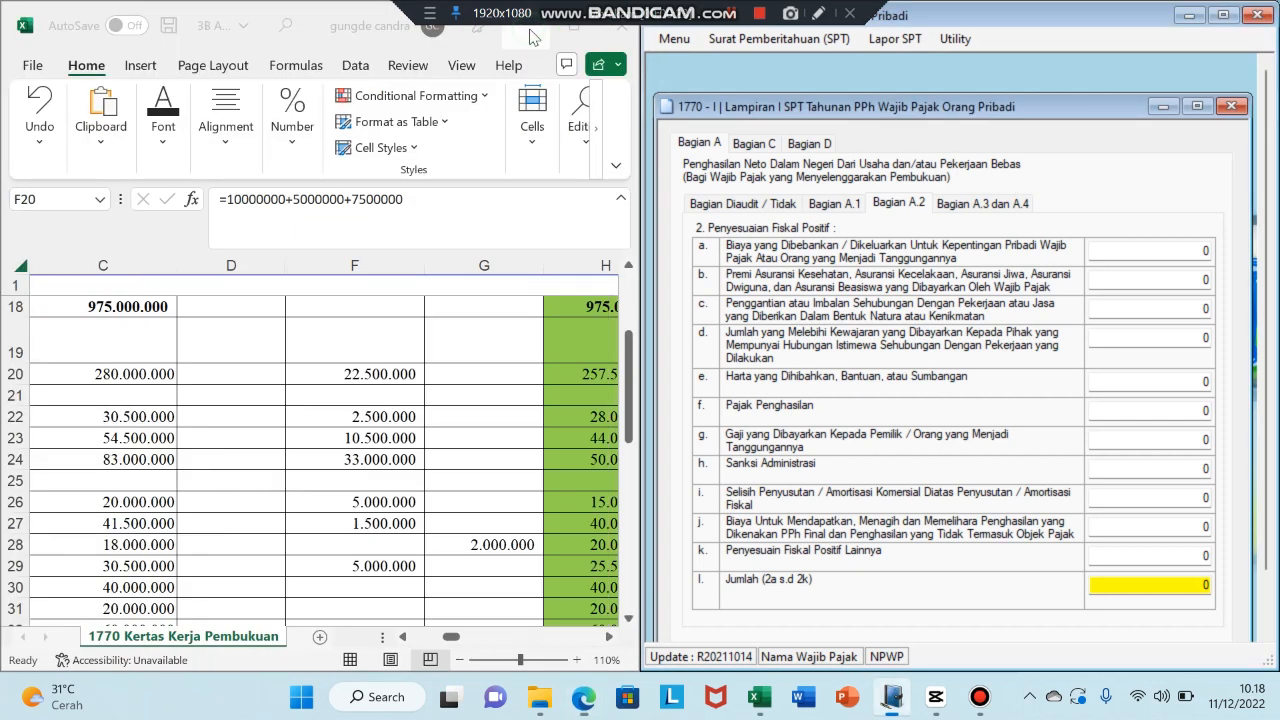
click(450, 640)
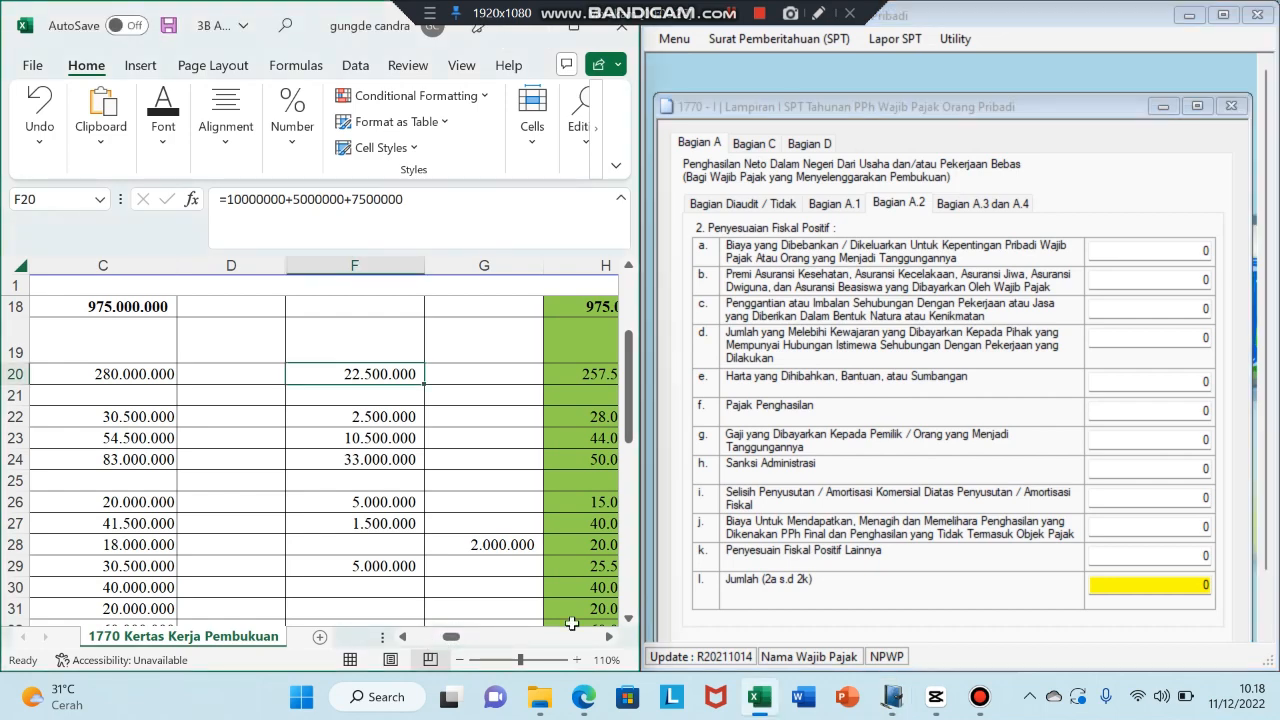
click(584, 697)
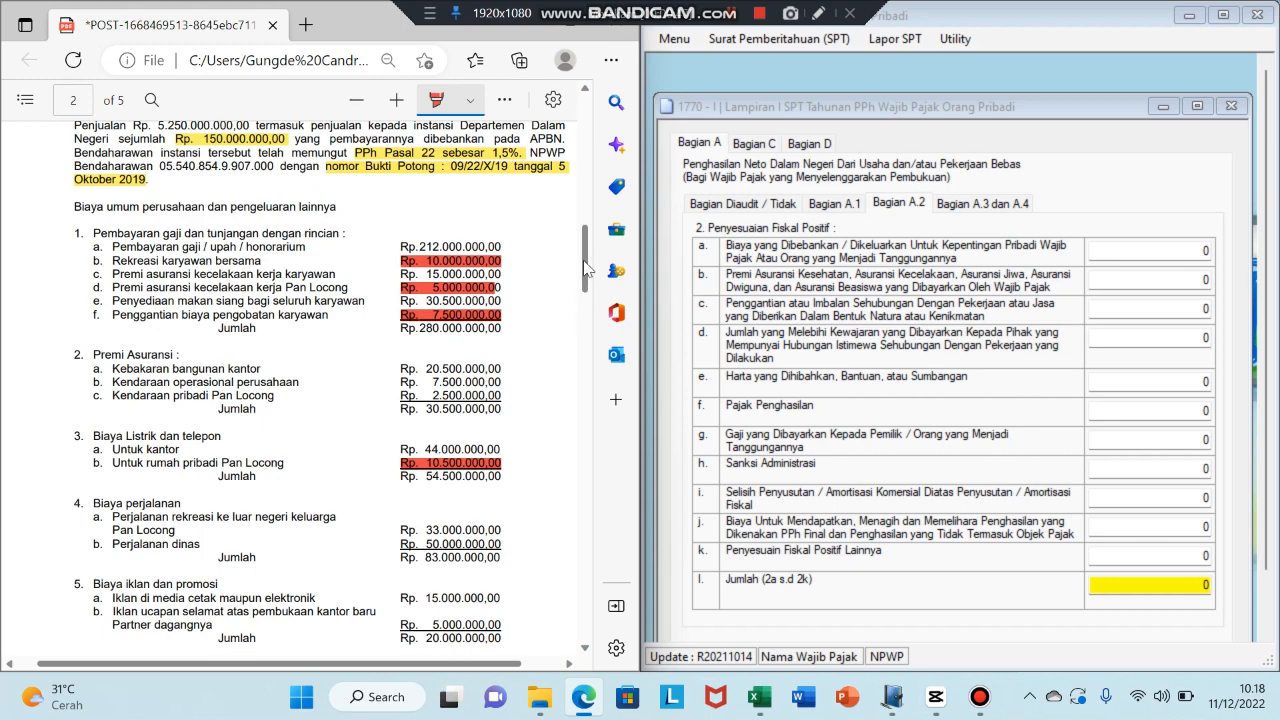
- Mark Rp. 2.500.000,00 red as a private expense and enter 51.000.000 for item a
drag(587, 268, 587, 340)
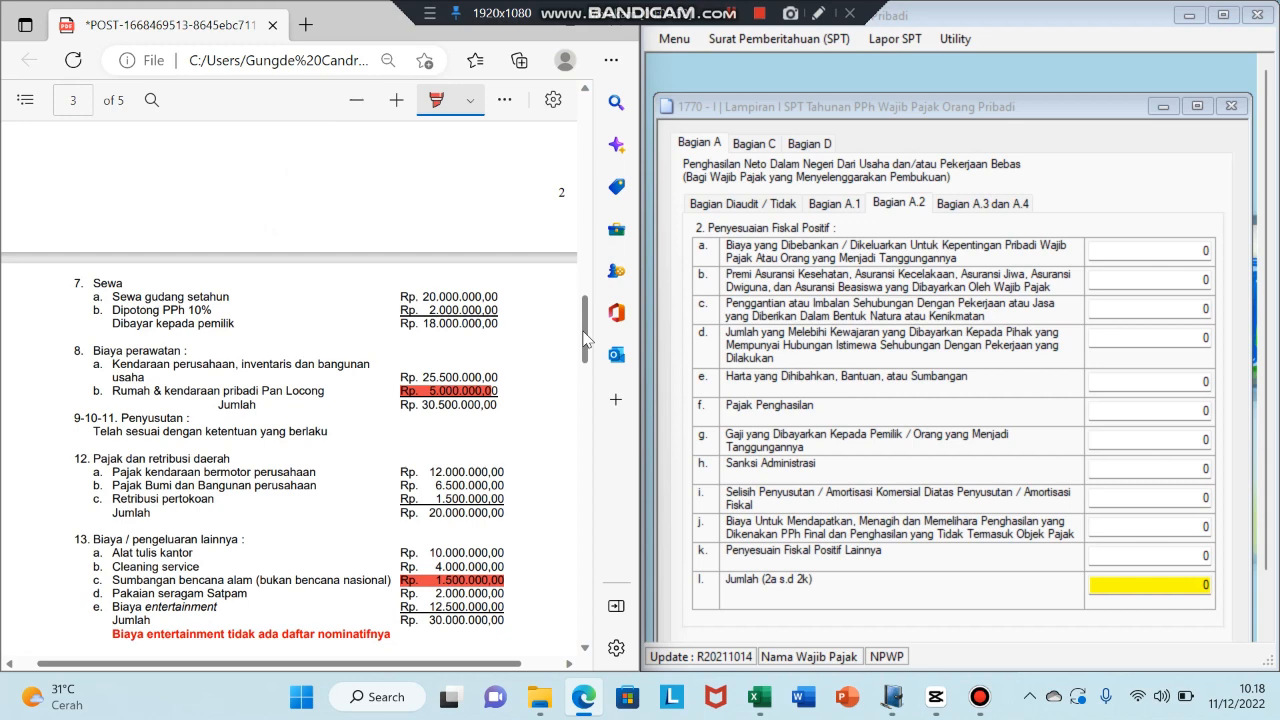
drag(587, 340, 589, 298)
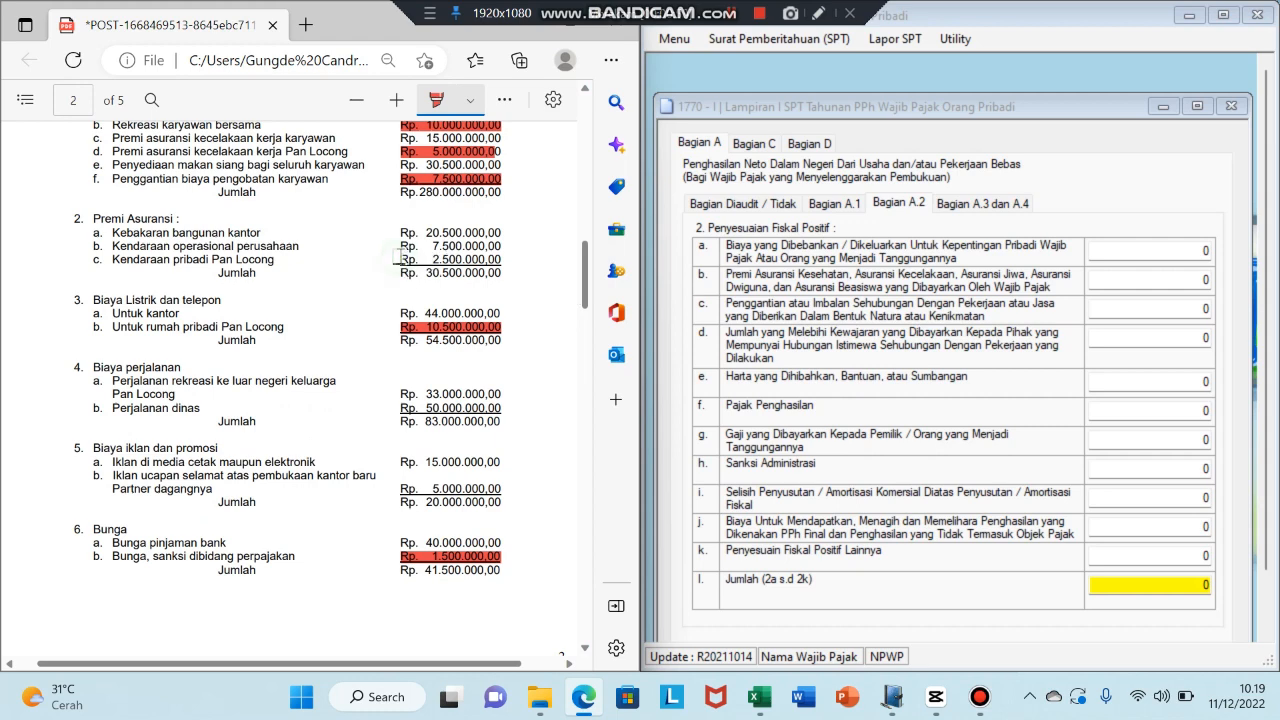
drag(398, 258, 503, 258)
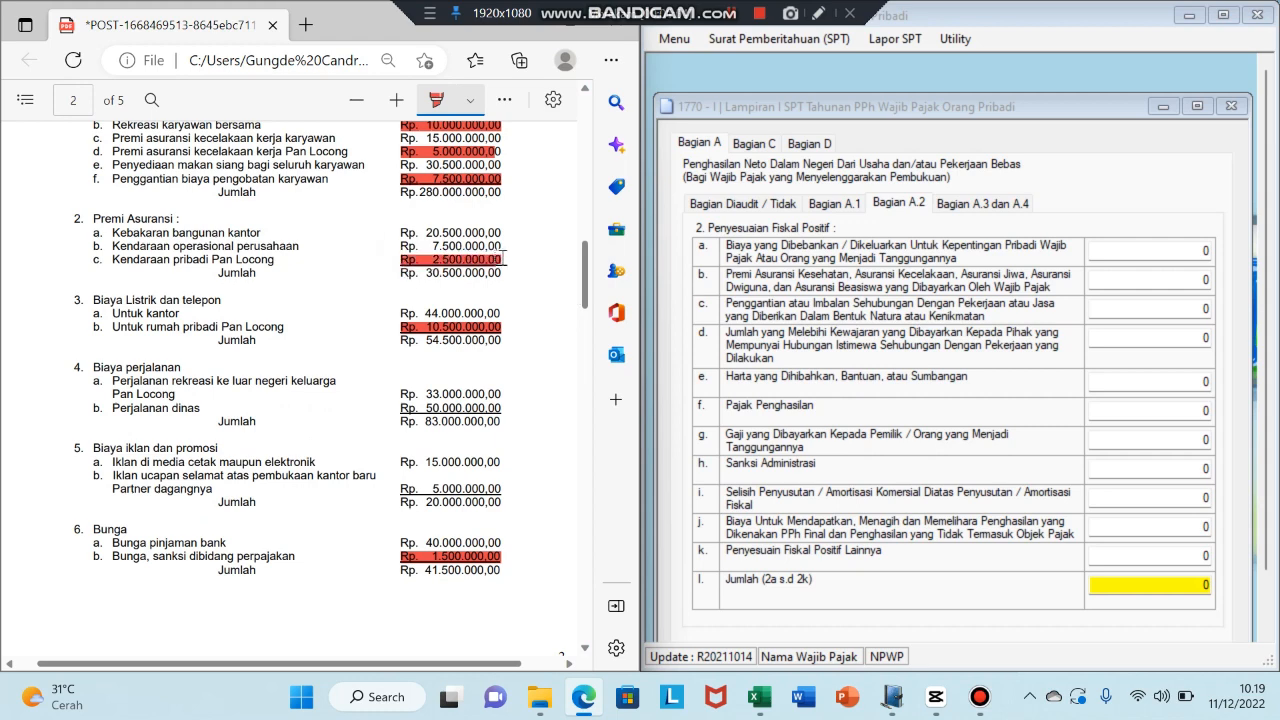
click(1209, 250)
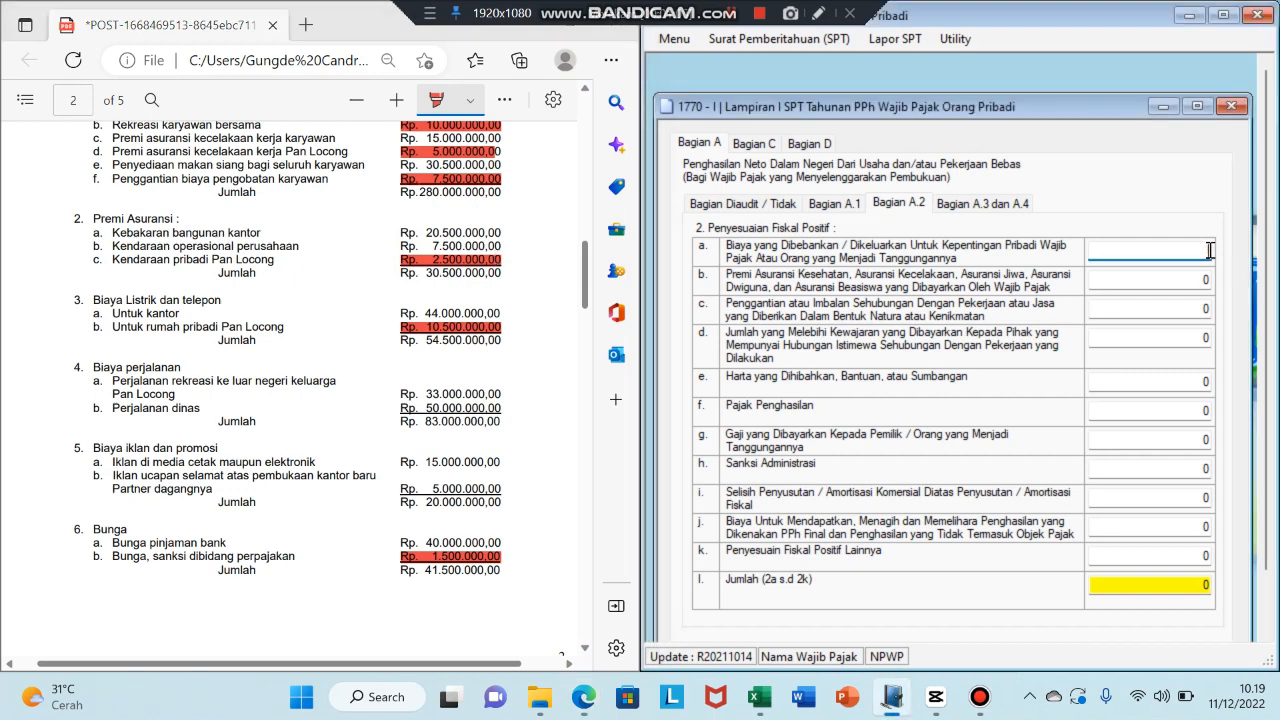
text(51000000)
key(Tab)
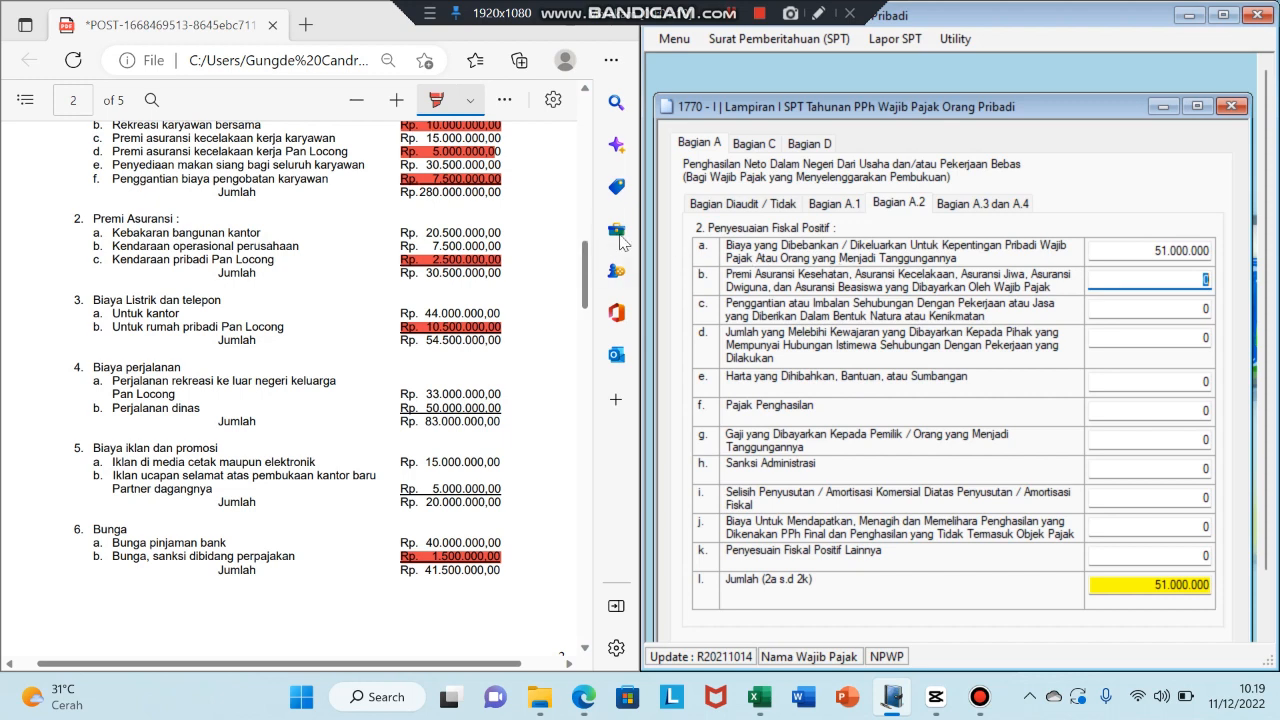
- Mark Rp. 5.000.000,00 red in the PDF and enter 5.000.000 for item b
drag(588, 287, 588, 276)
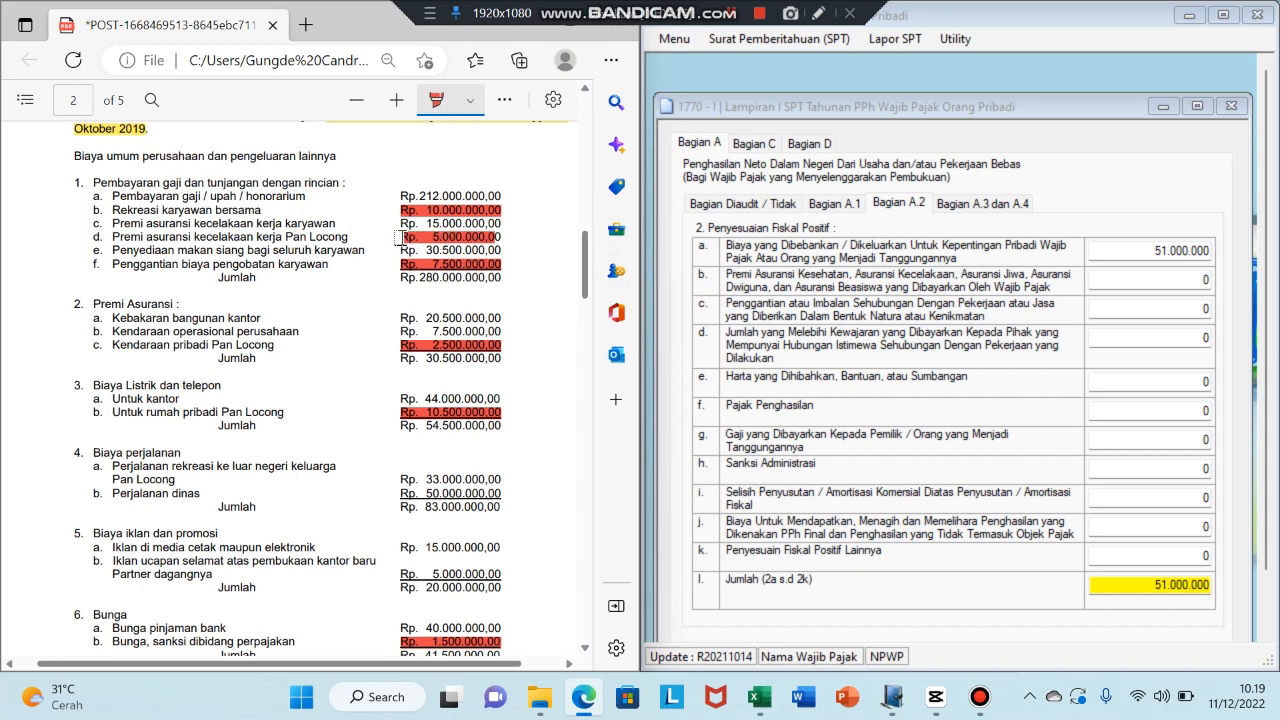
drag(398, 237, 506, 238)
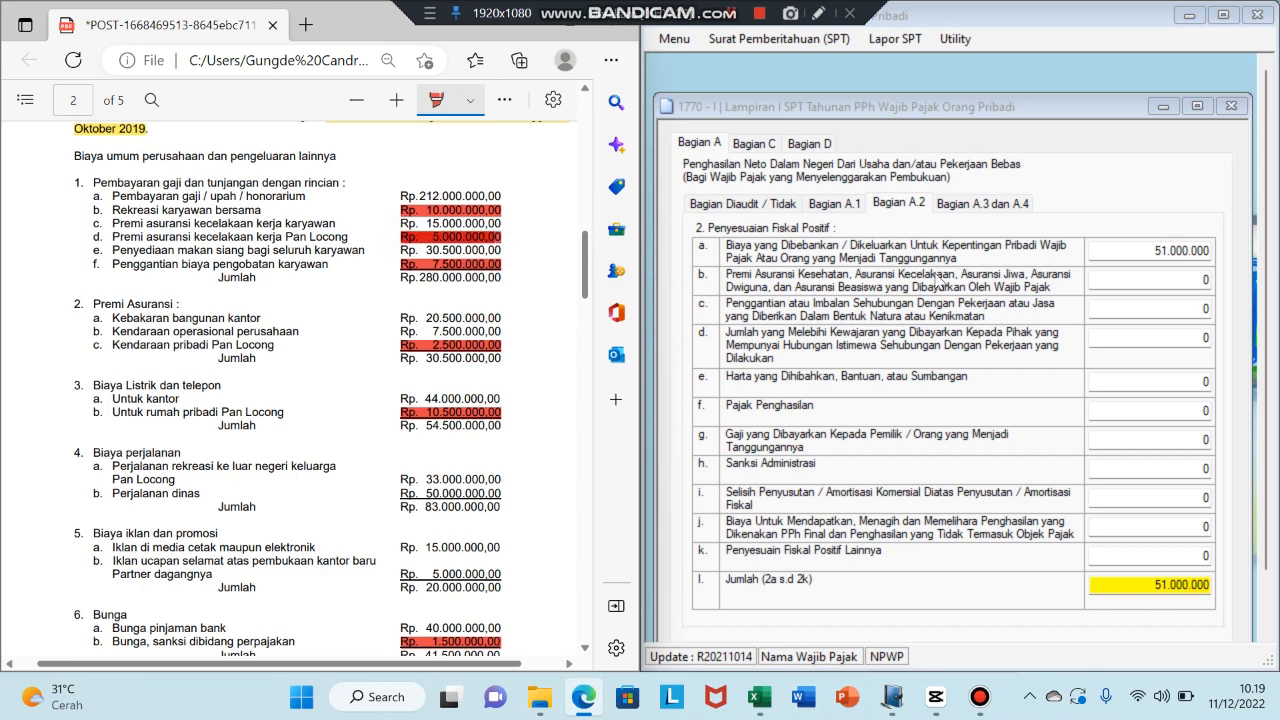
click(1207, 281)
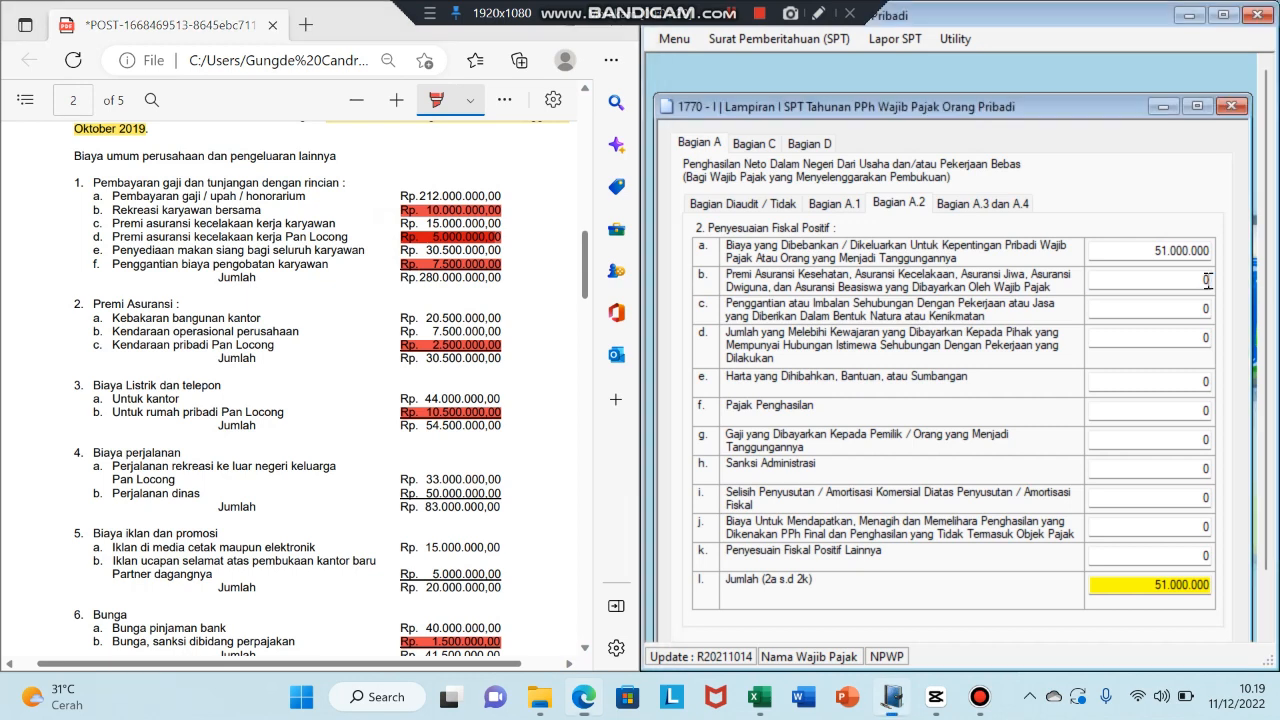
click(1207, 281)
text(5.000.000)
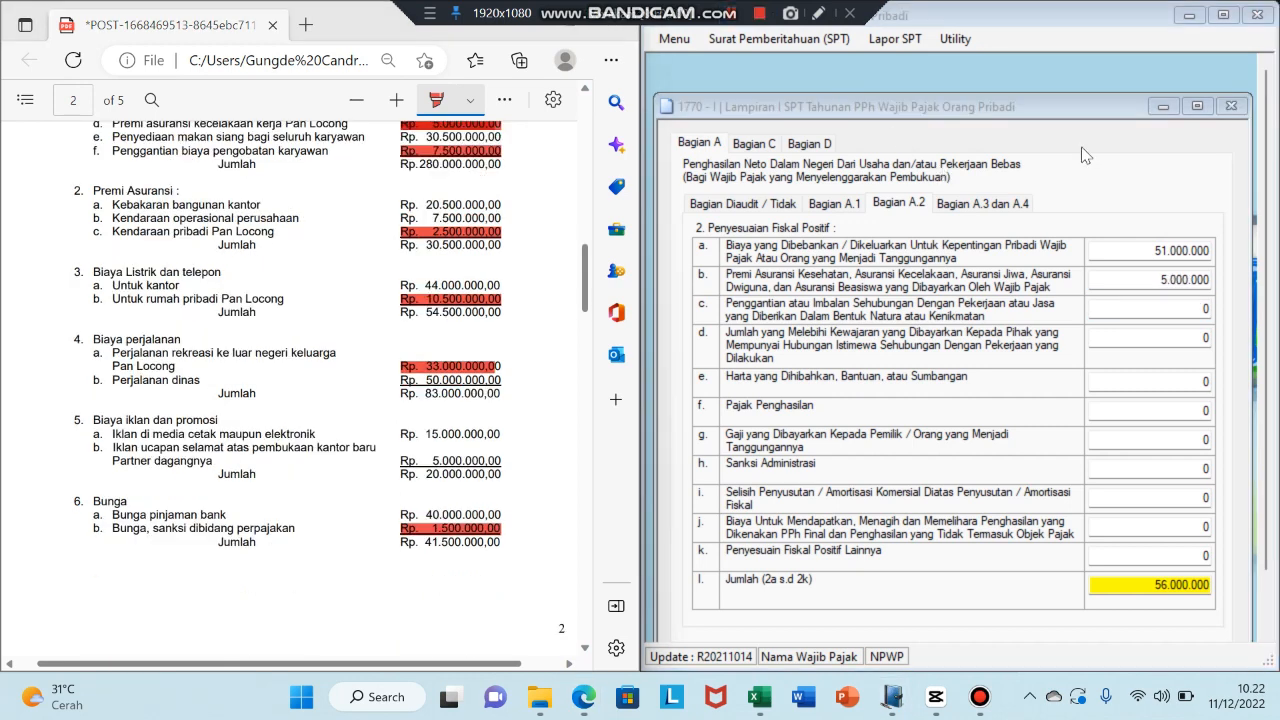
click(1086, 155)
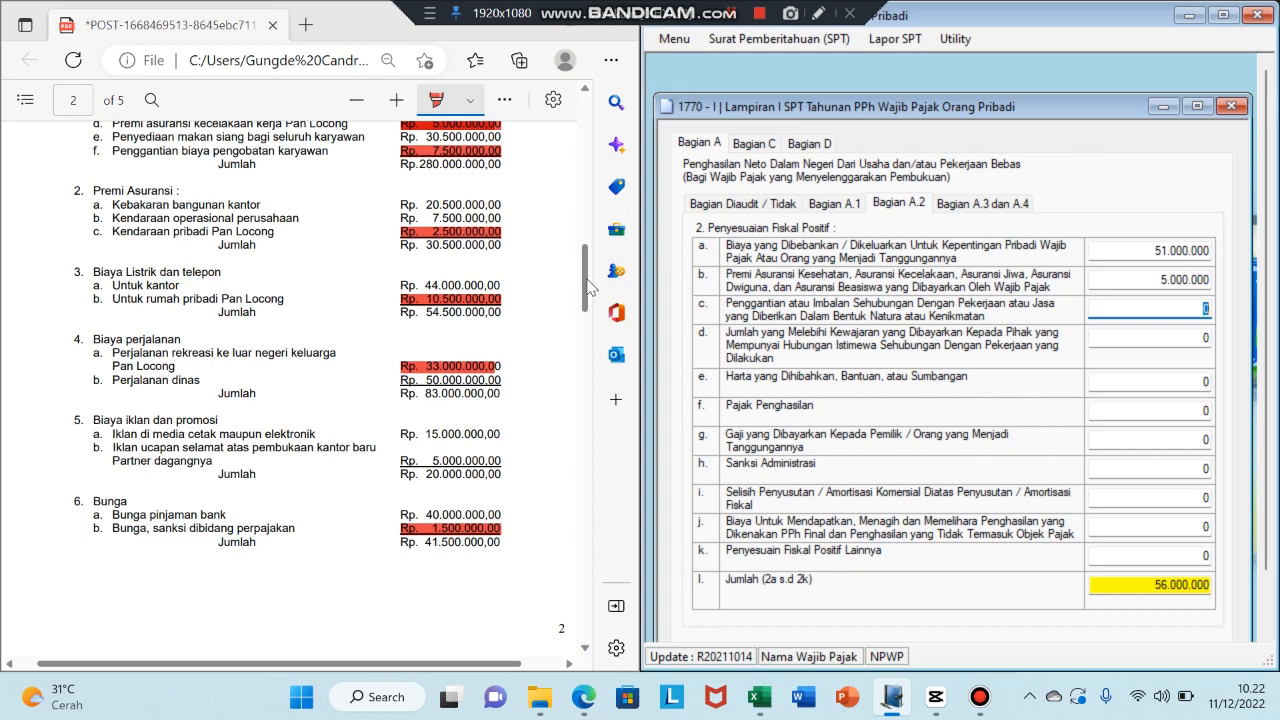
drag(588, 287, 588, 266)
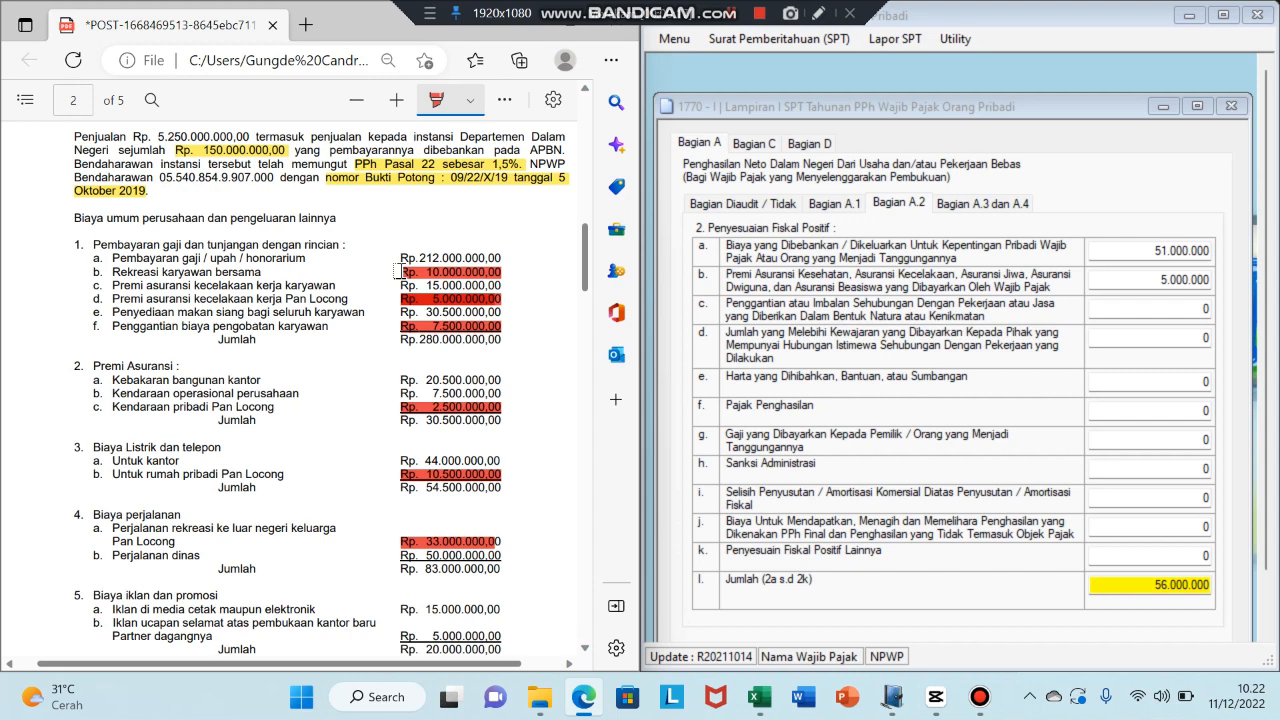
- Enter 17.500.000 for item c and leave item d at 0
click(1208, 308)
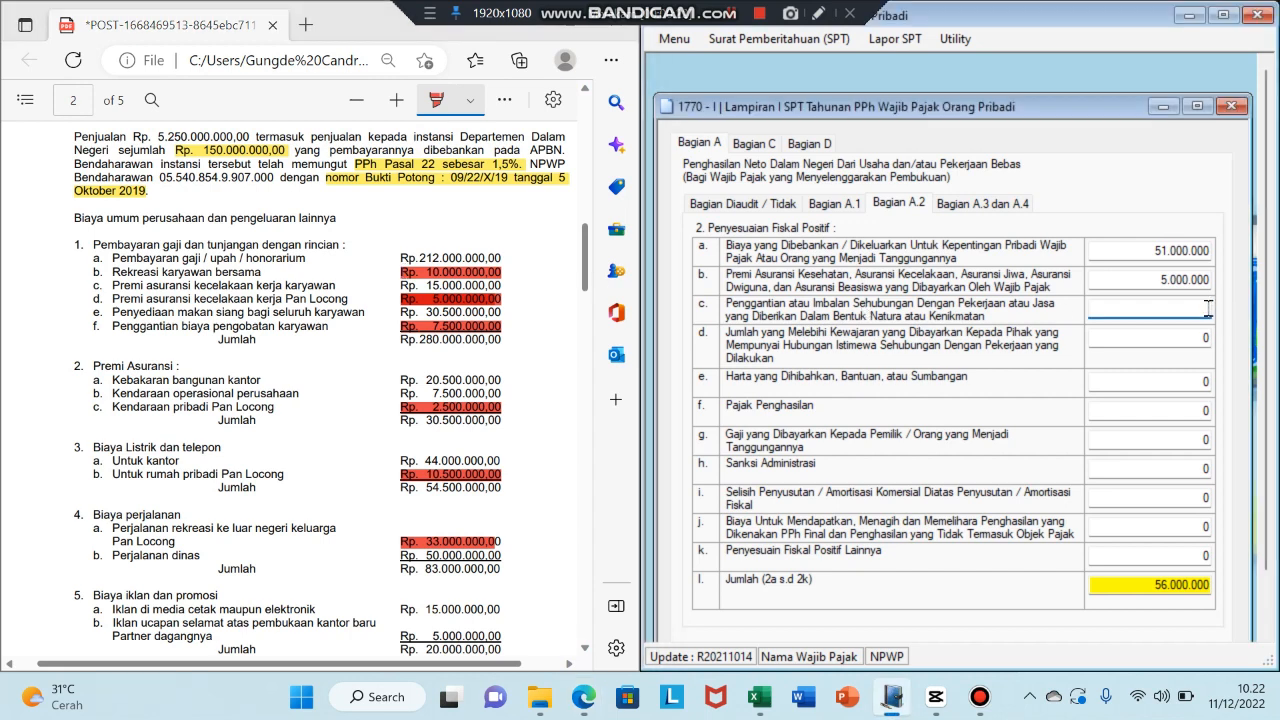
text(17500000)
key(Tab)
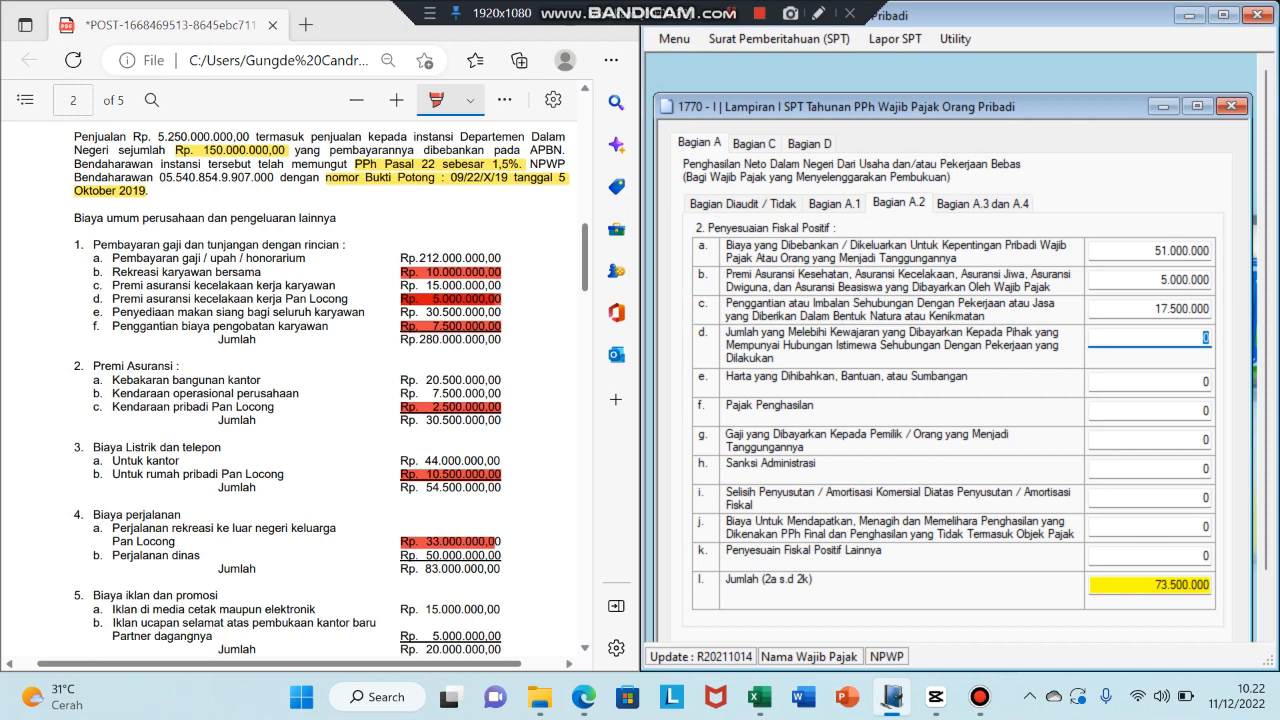
key(Tab)
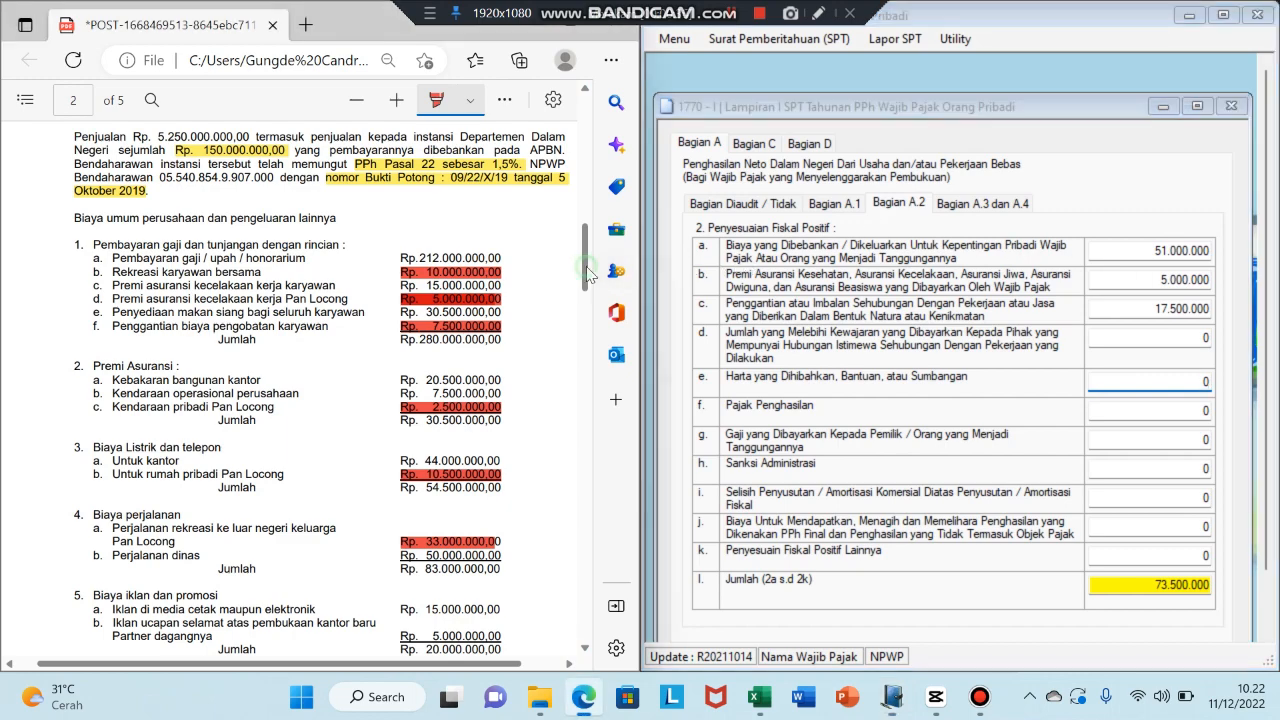
- Enter 1.500.000 for item e, leaving Pajak Penghasilan and the owner's salary at 0
drag(587, 272, 578, 356)
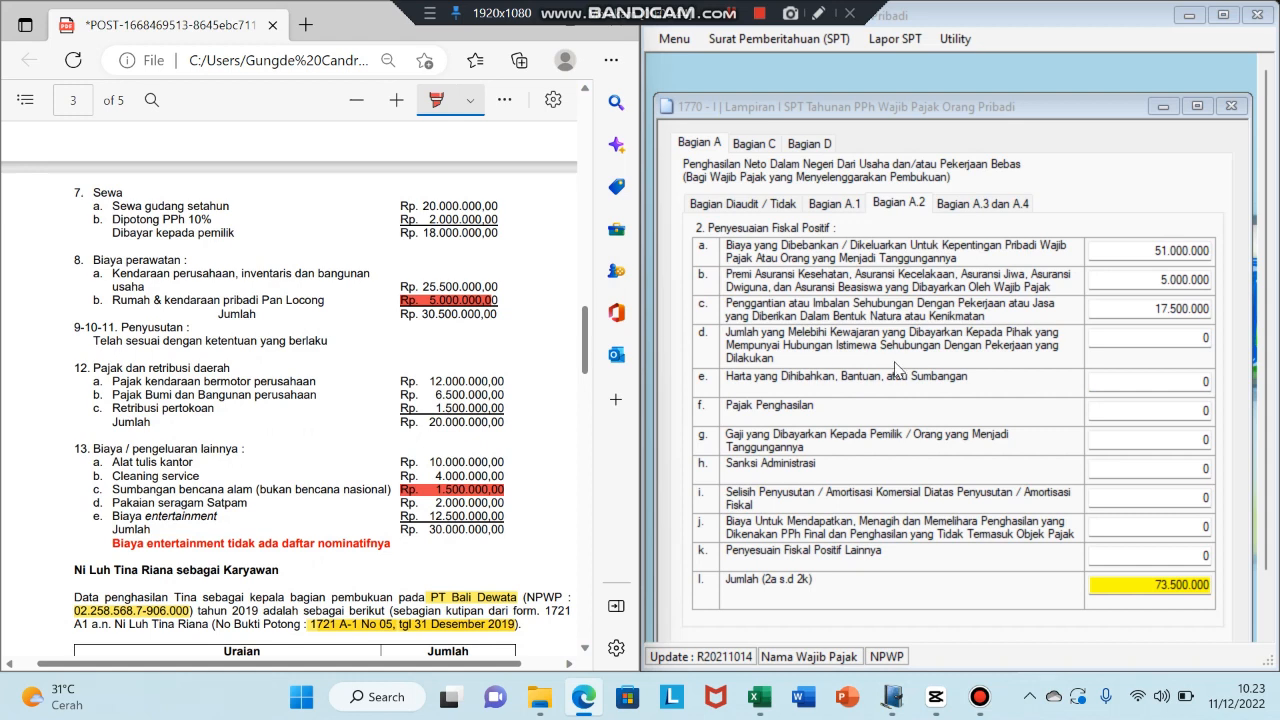
click(1209, 382)
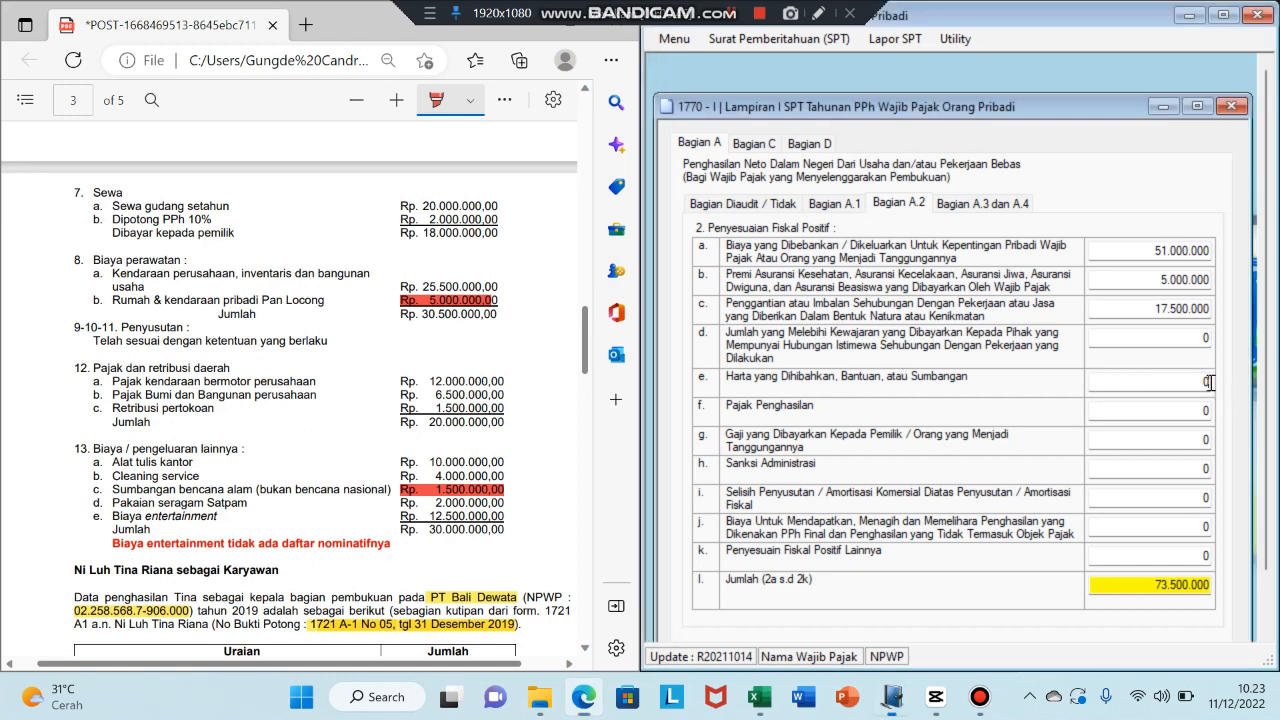
text(14)
key(BackSpace)
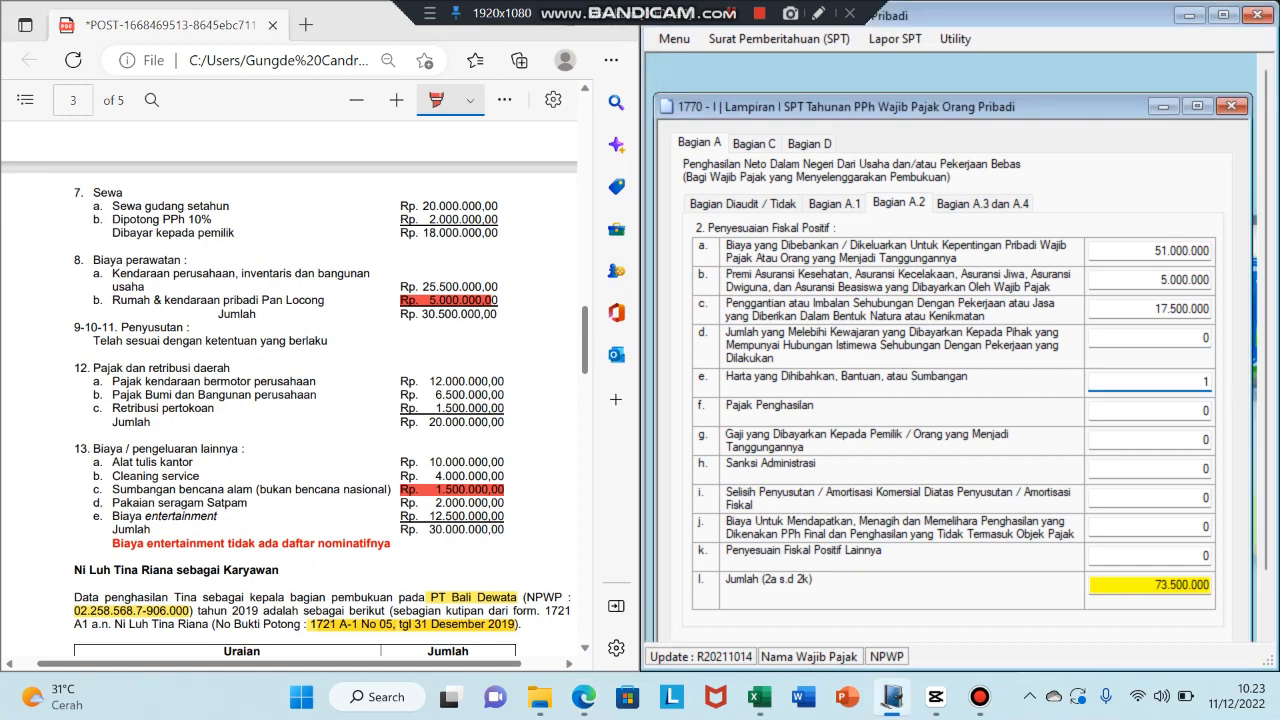
text(500.000)
key(Tab)
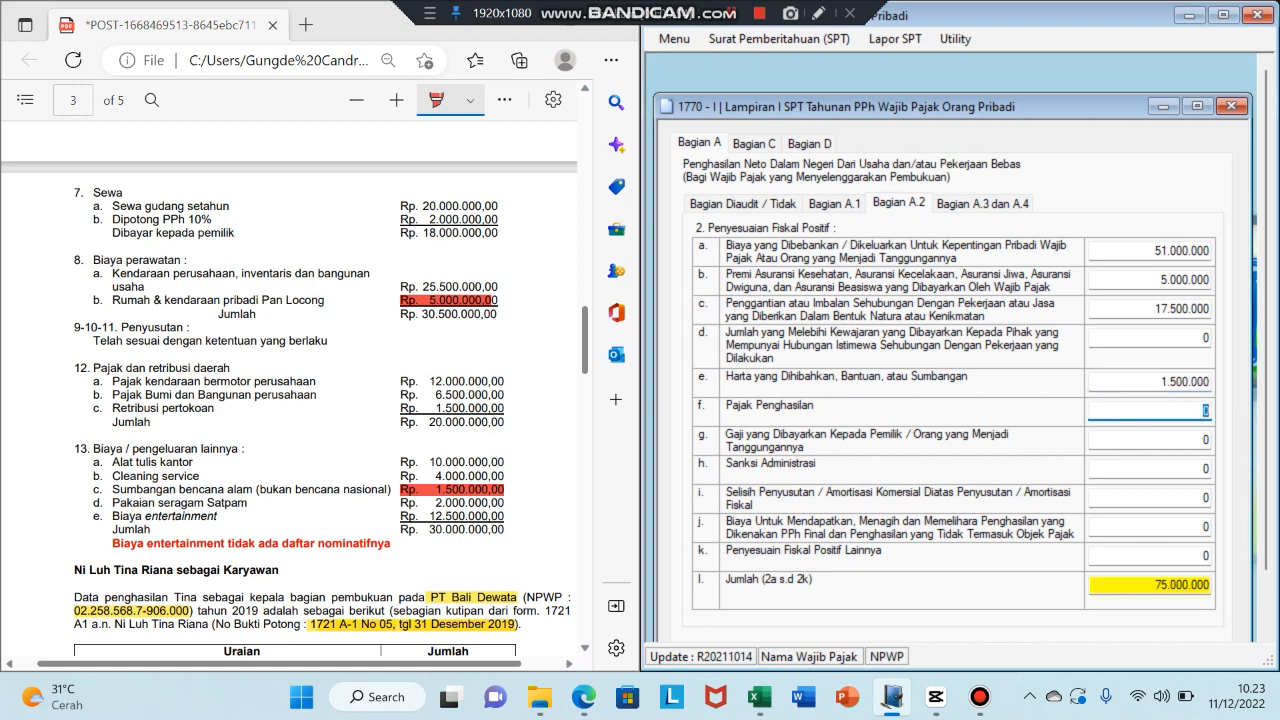
key(Tab)
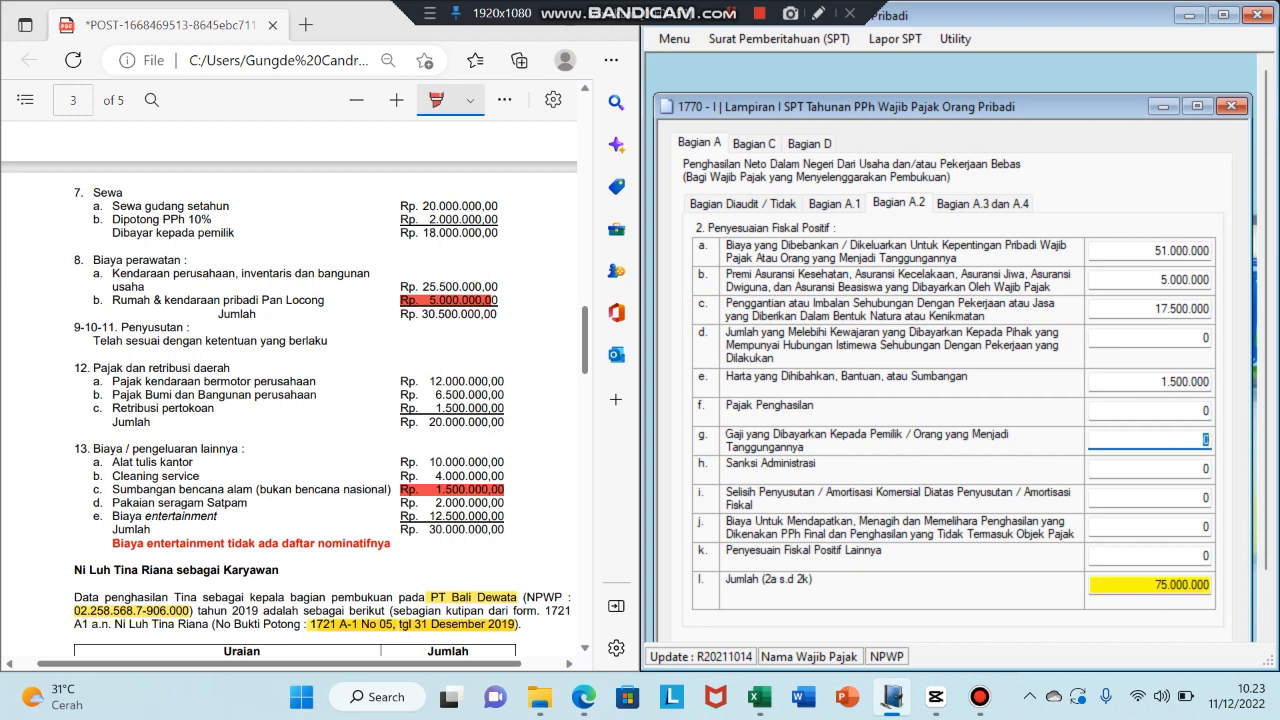
key(Tab)
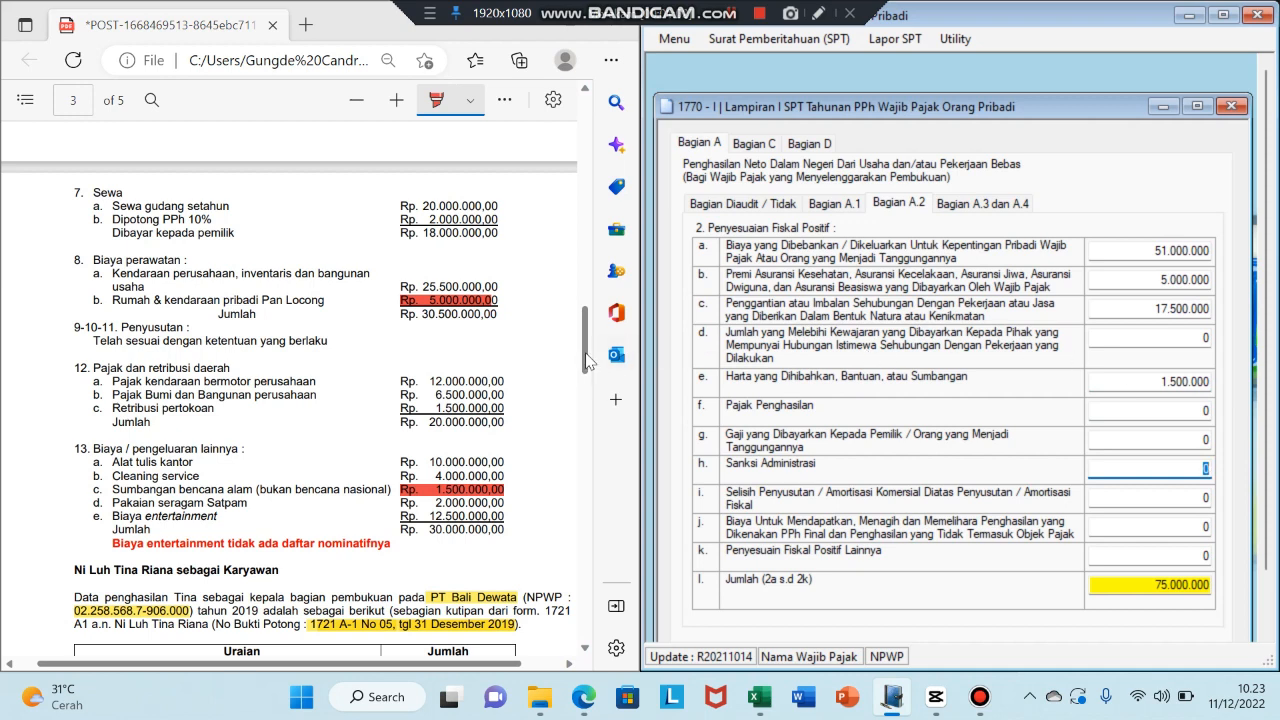
- Enter 1.500.000 in row h, removing an extra zero, so Jumlah reads 76.500.000
drag(587, 352, 590, 347)
scroll(590, 347, up, 4)
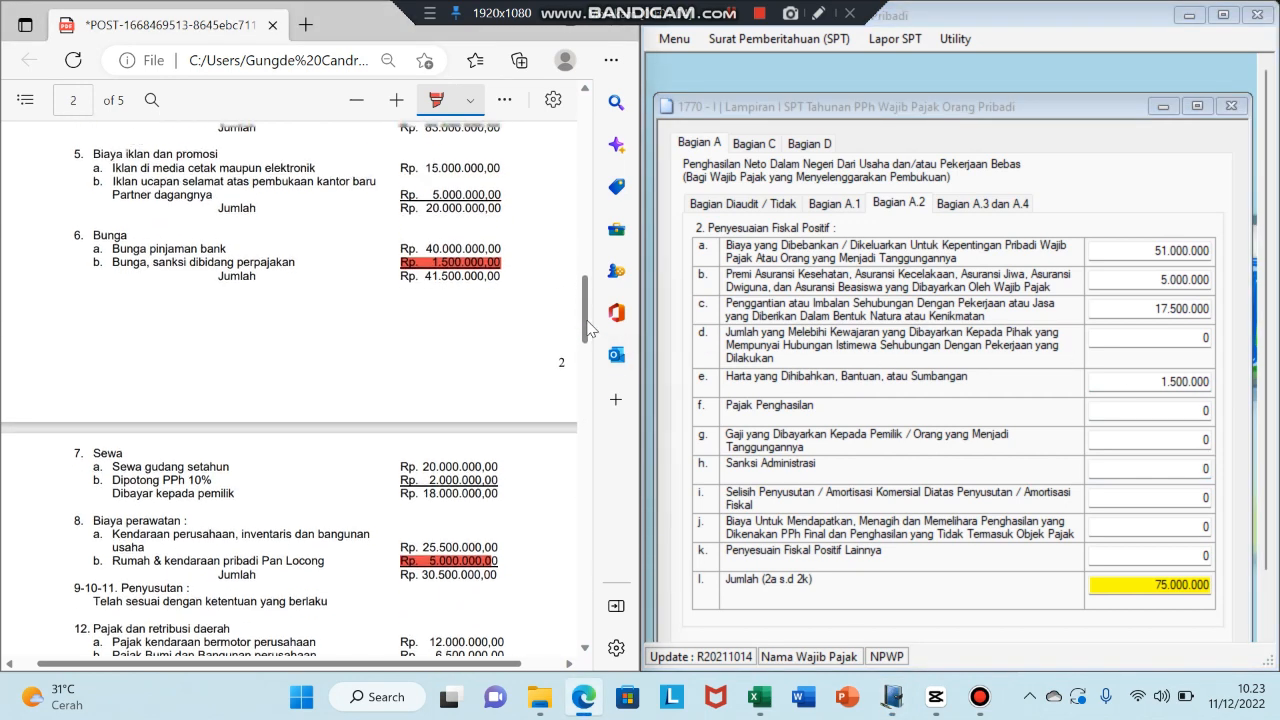
scroll(590, 325, up, 1)
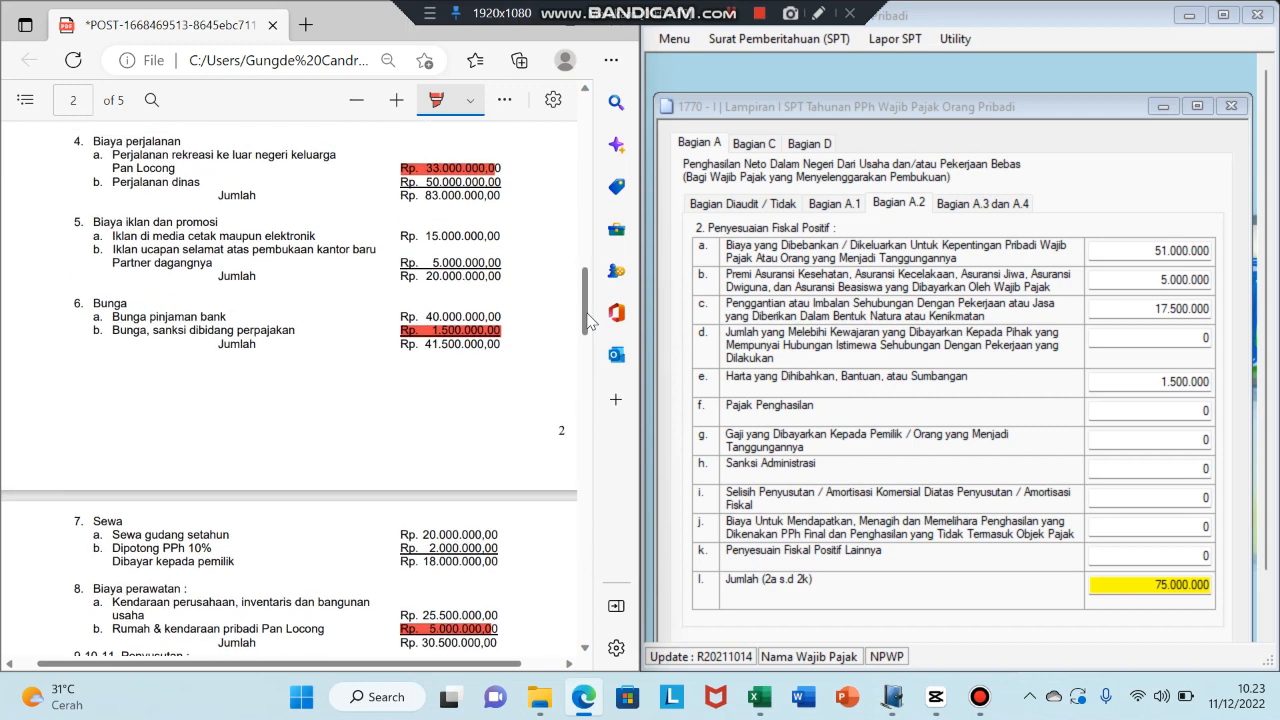
click(1207, 466)
text(1)
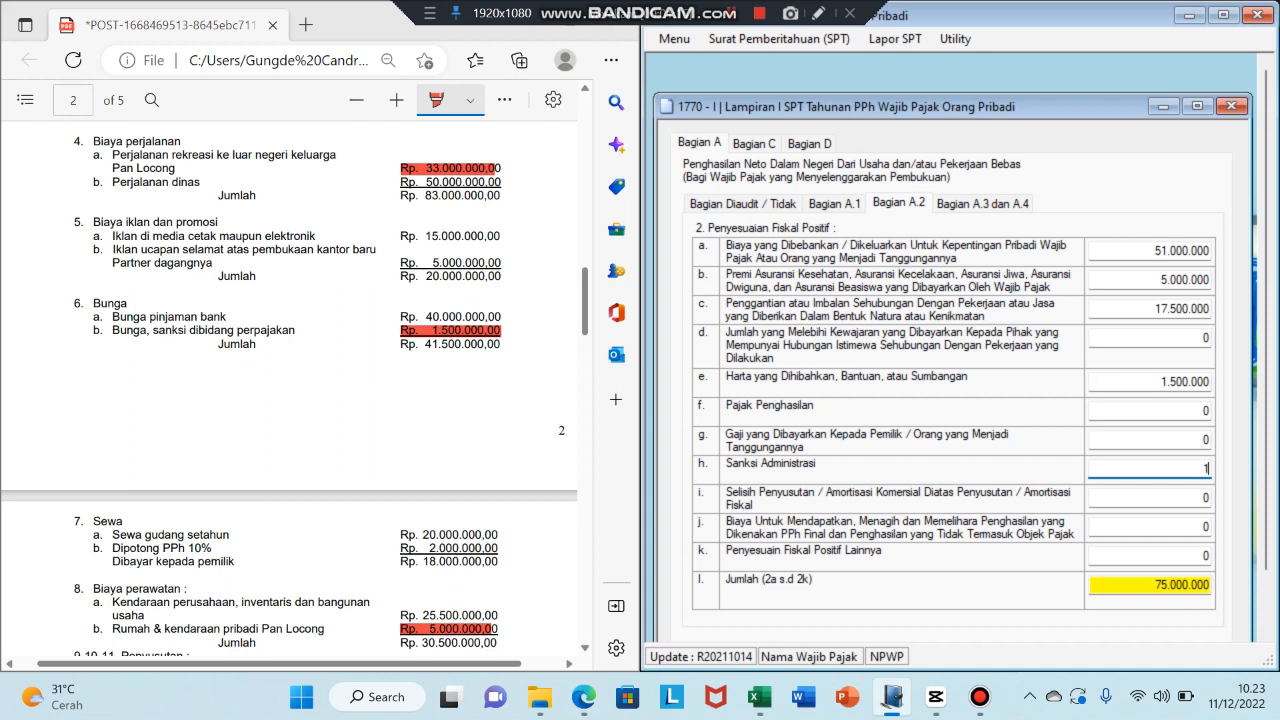
text(5.000.000)
key(Tab)
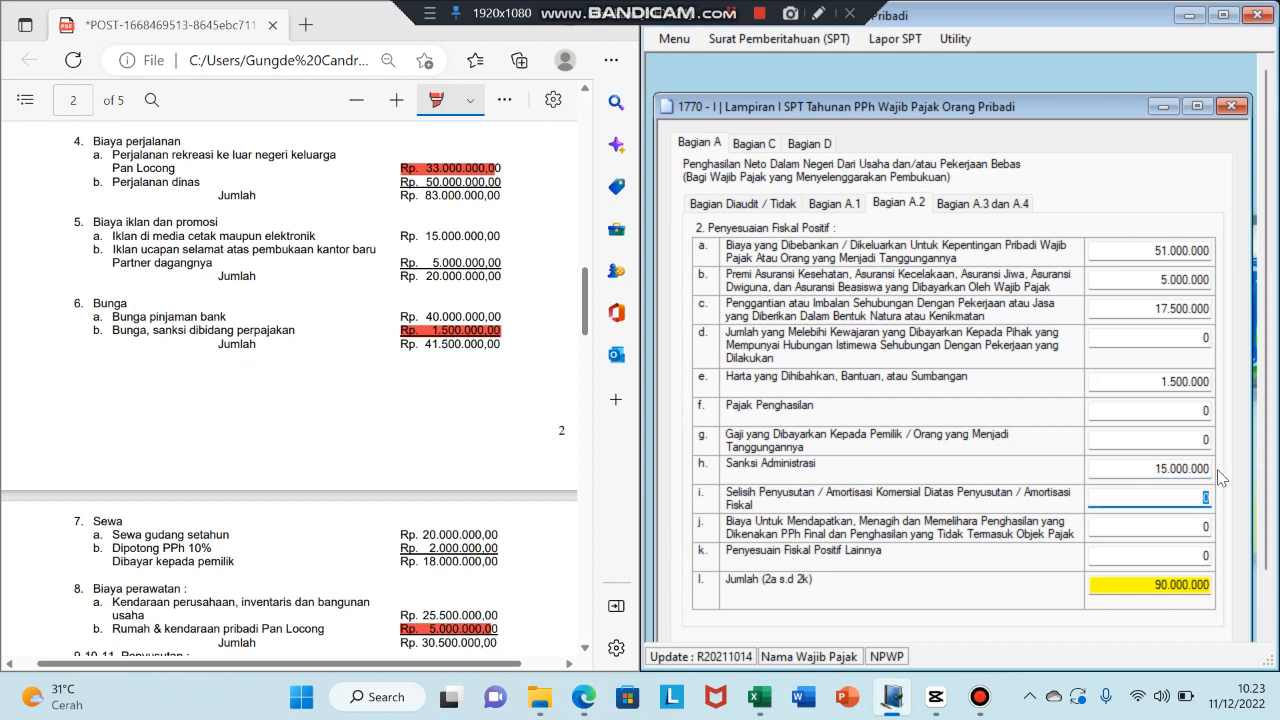
click(1186, 468)
key(BackSpace)
key(Tab)
click(1206, 555)
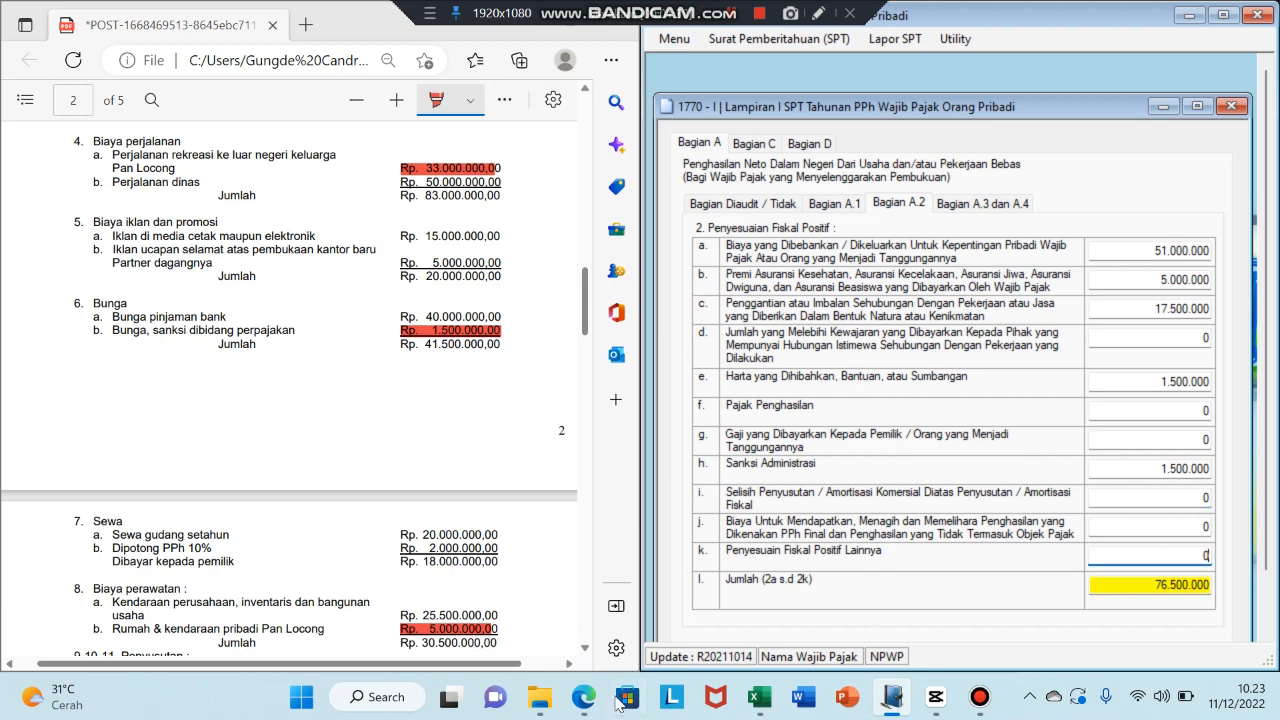
- Scroll through the correction rows in the Excel worksheet
click(760, 697)
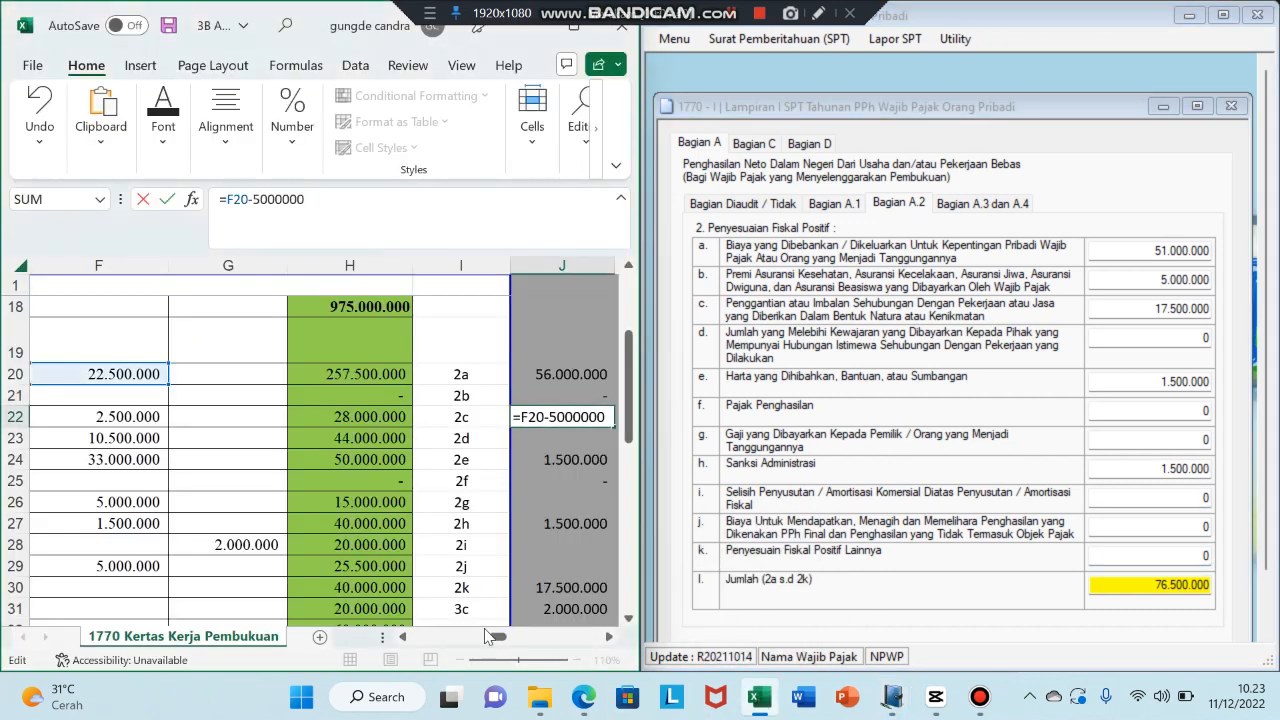
drag(493, 636, 450, 636)
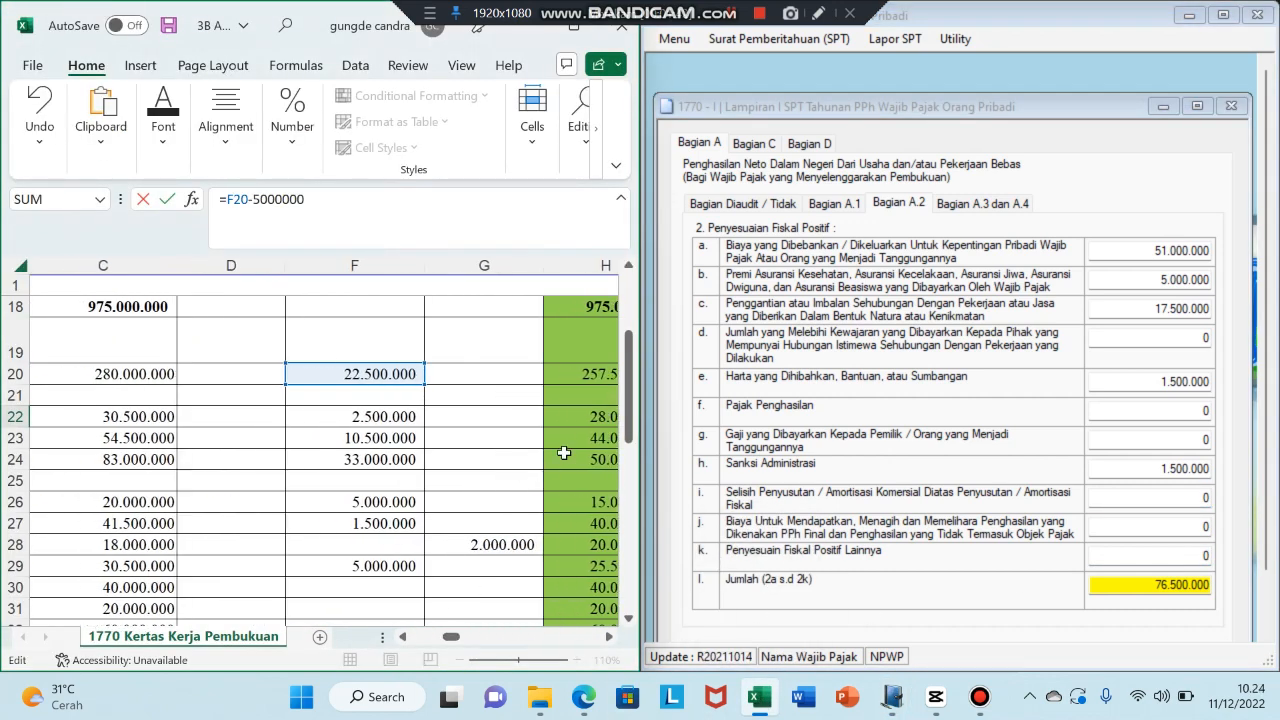
drag(628, 412, 628, 438)
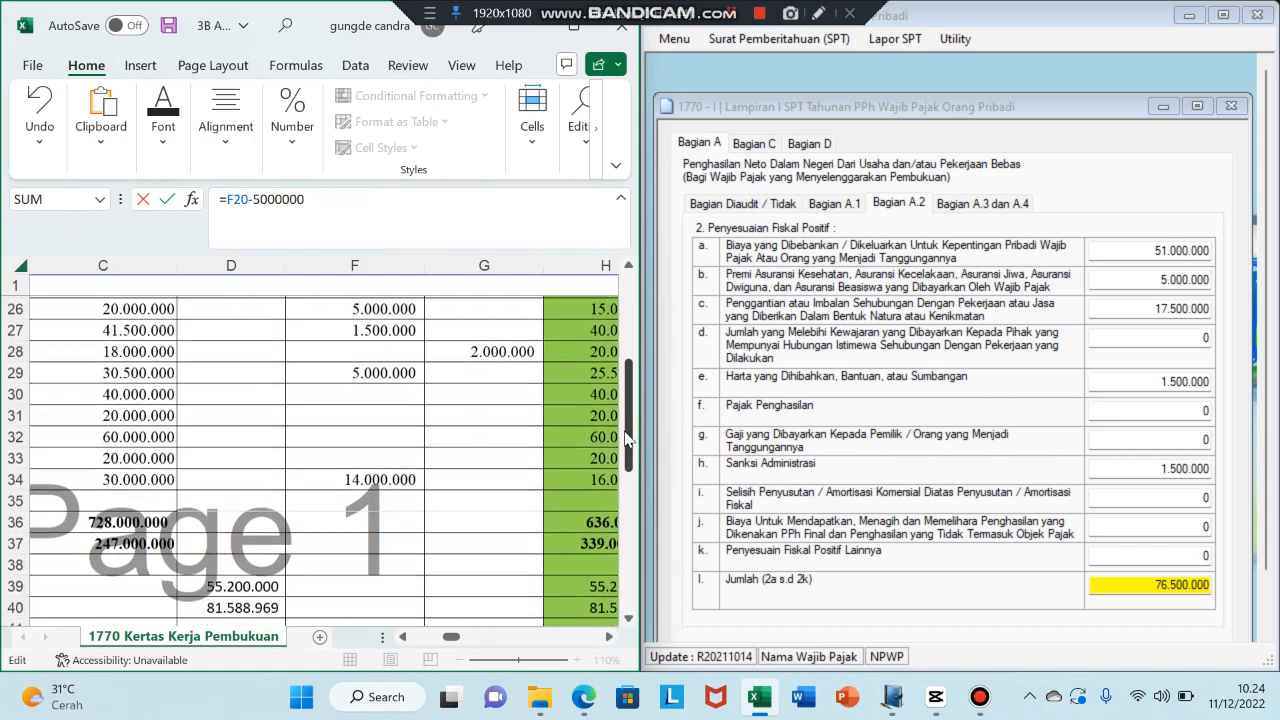
drag(452, 637, 440, 690)
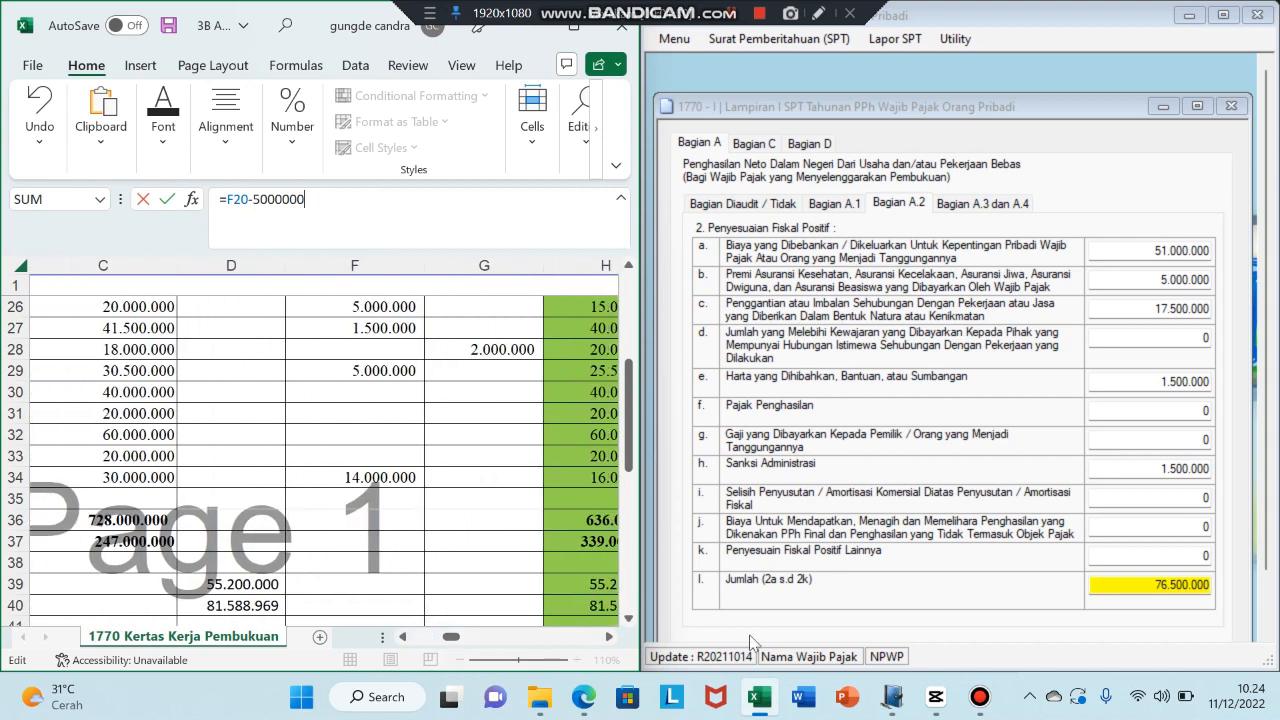
- Mark the Rp. 5.000.000,00 partner-congratulation ad expense red in the case PDF
mouse_move(886, 695)
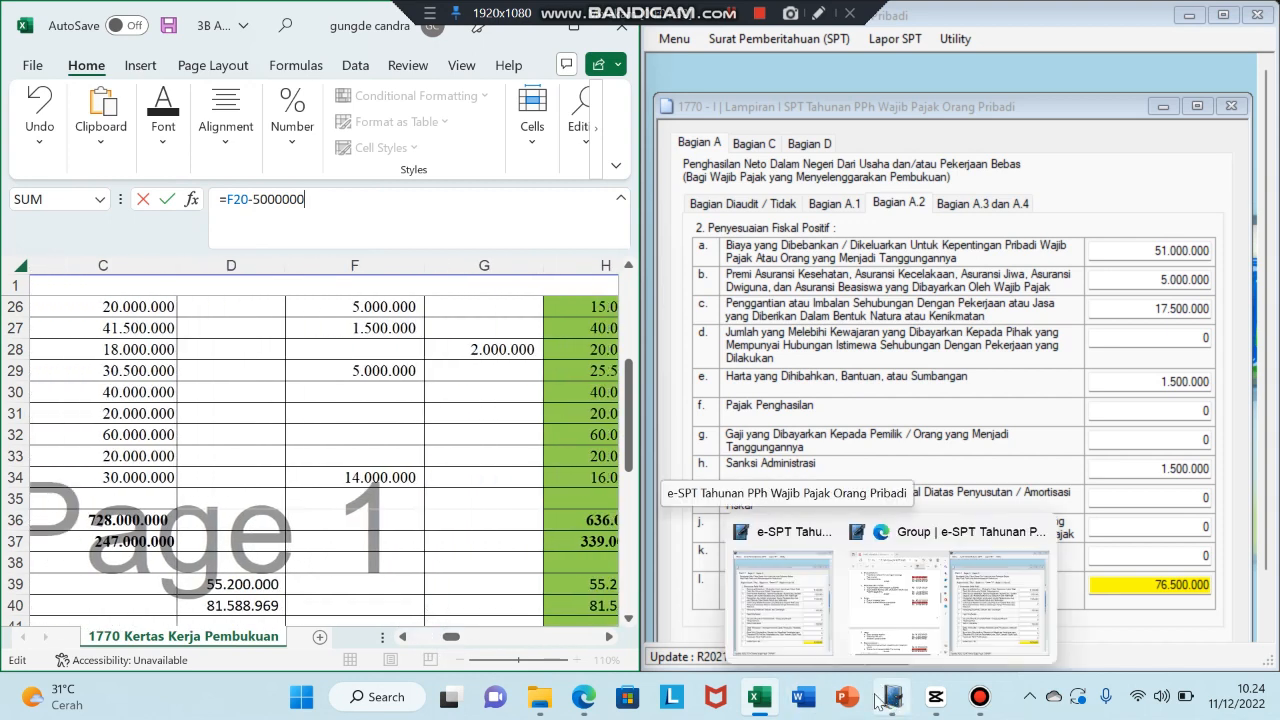
click(584, 697)
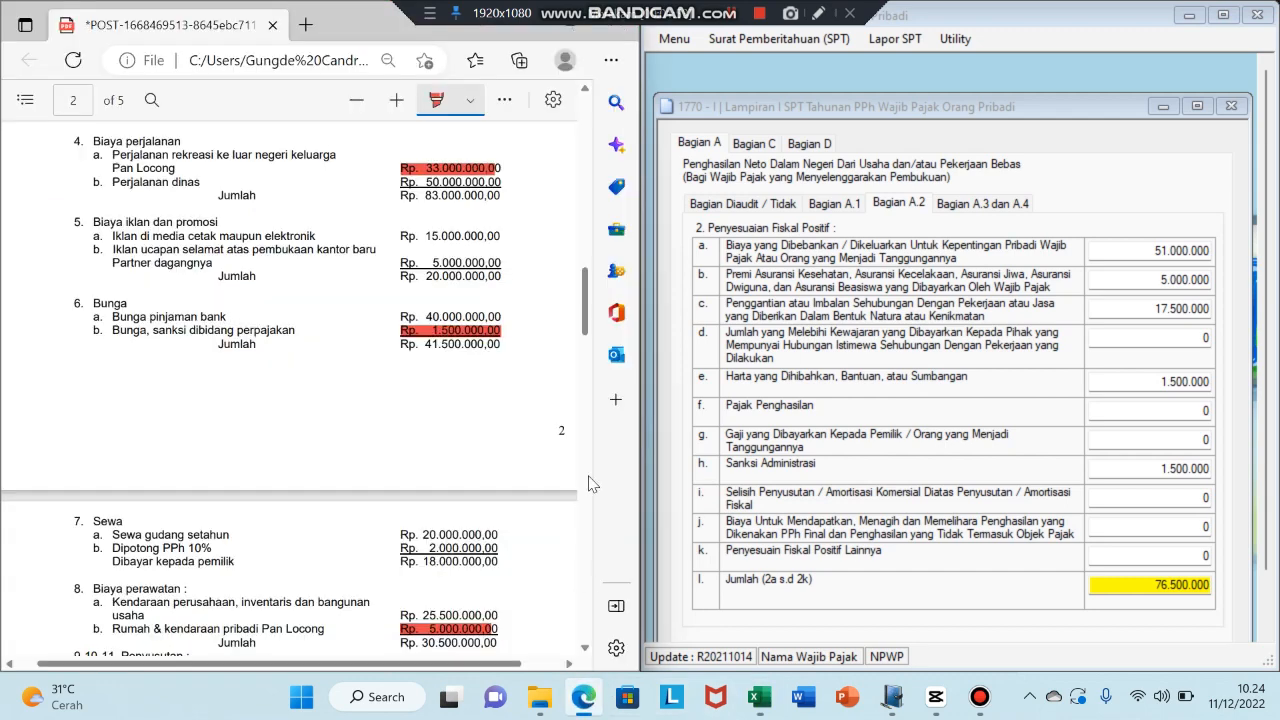
drag(583, 316, 583, 315)
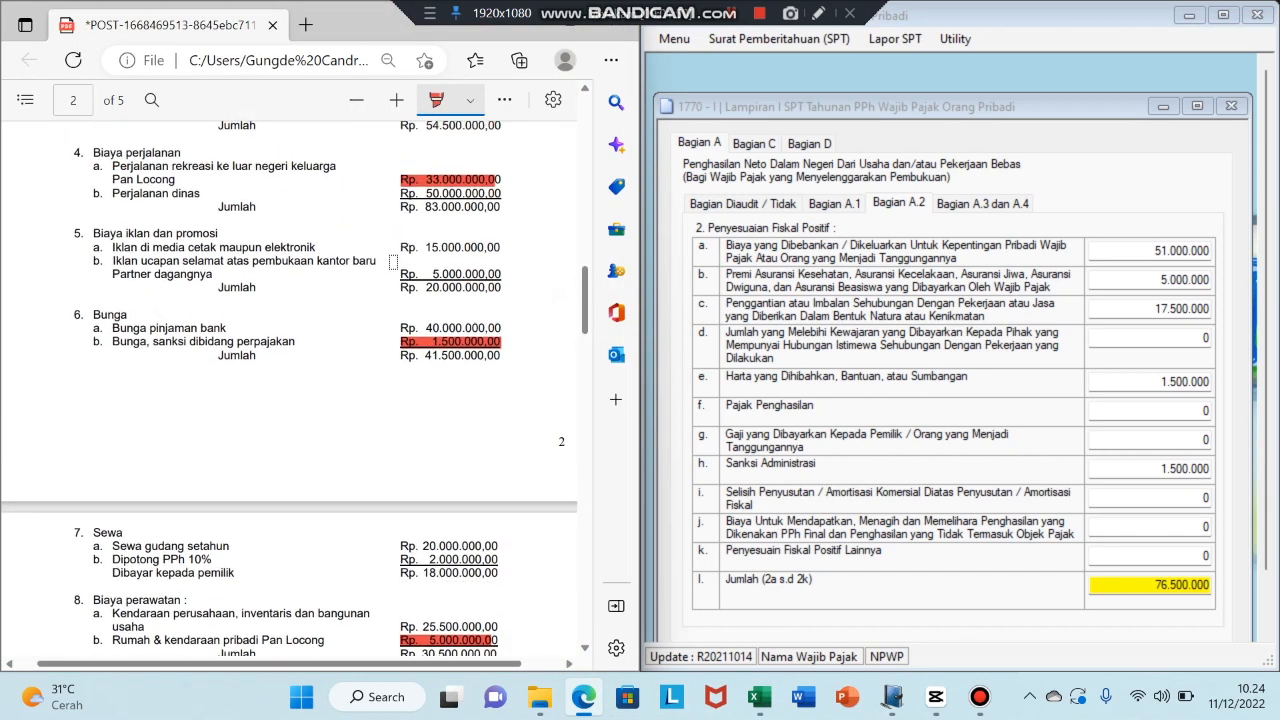
drag(400, 272, 504, 274)
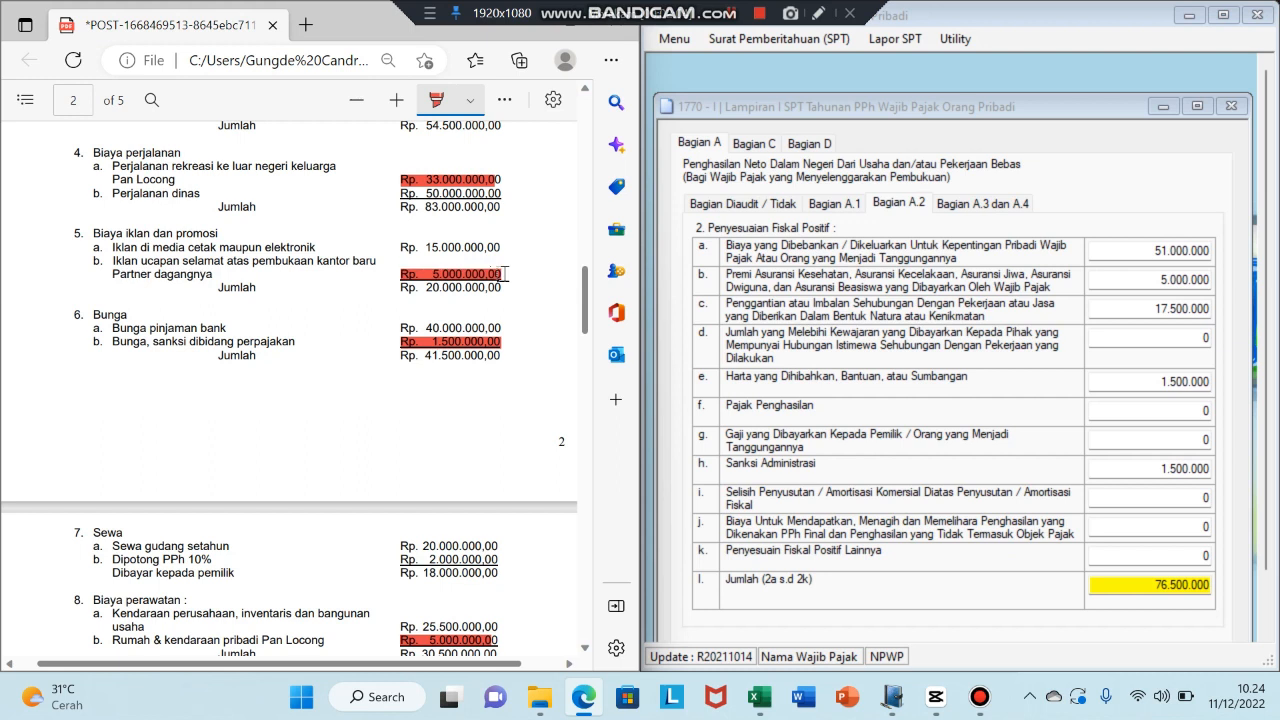
- Enter 17.500.000 in row k, Penyesuaian Fiskal Positif Lainnya, making Jumlah 94.000.000
click(1208, 557)
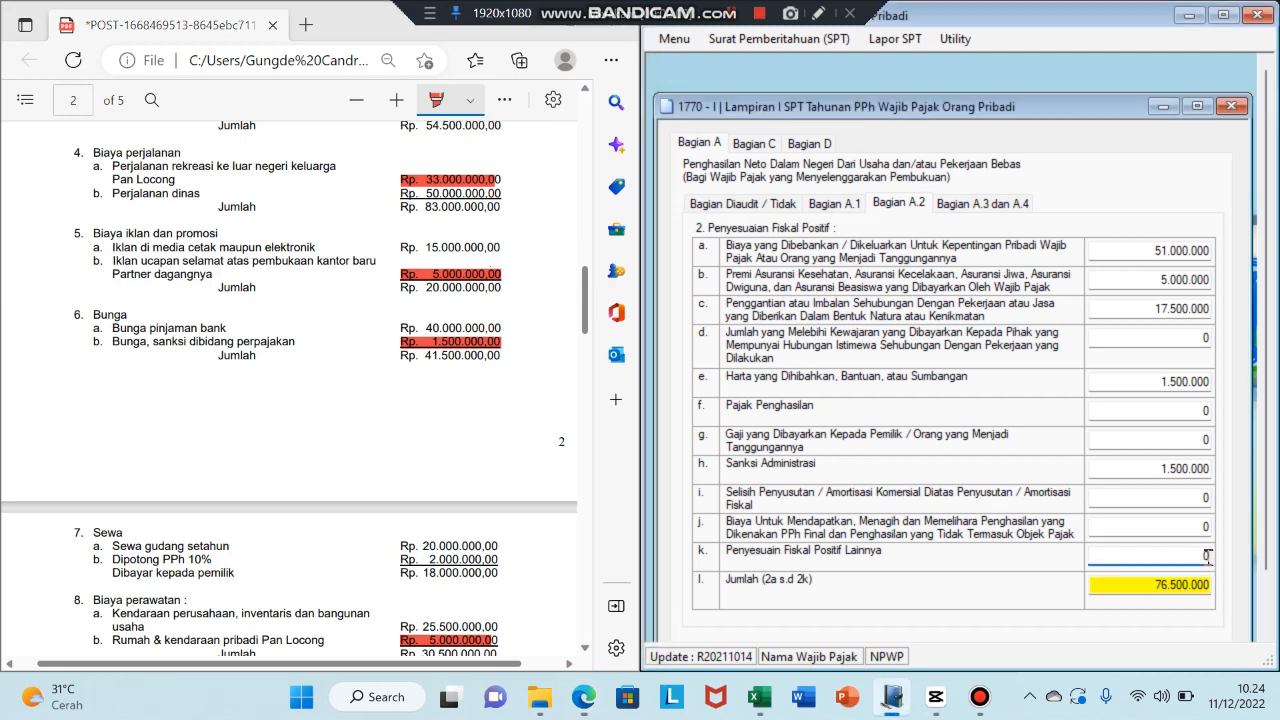
key(BackSpace)
text(17500000)
key(Tab)
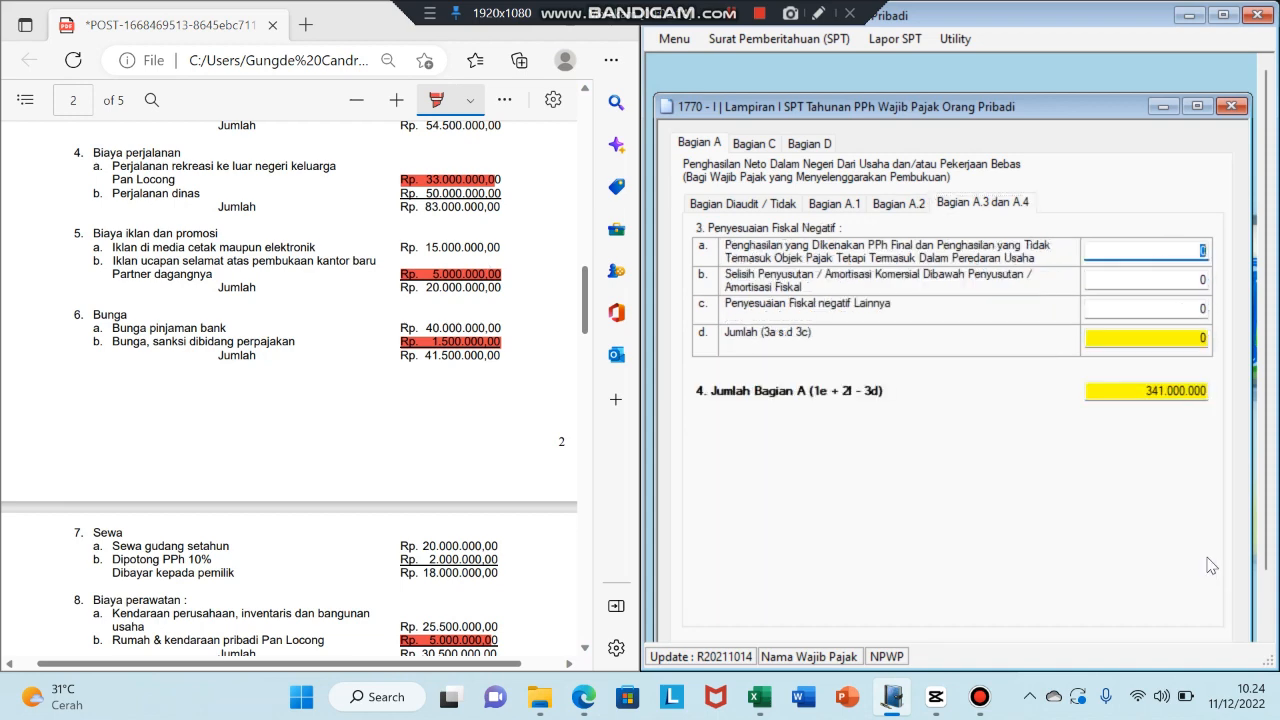
click(880, 205)
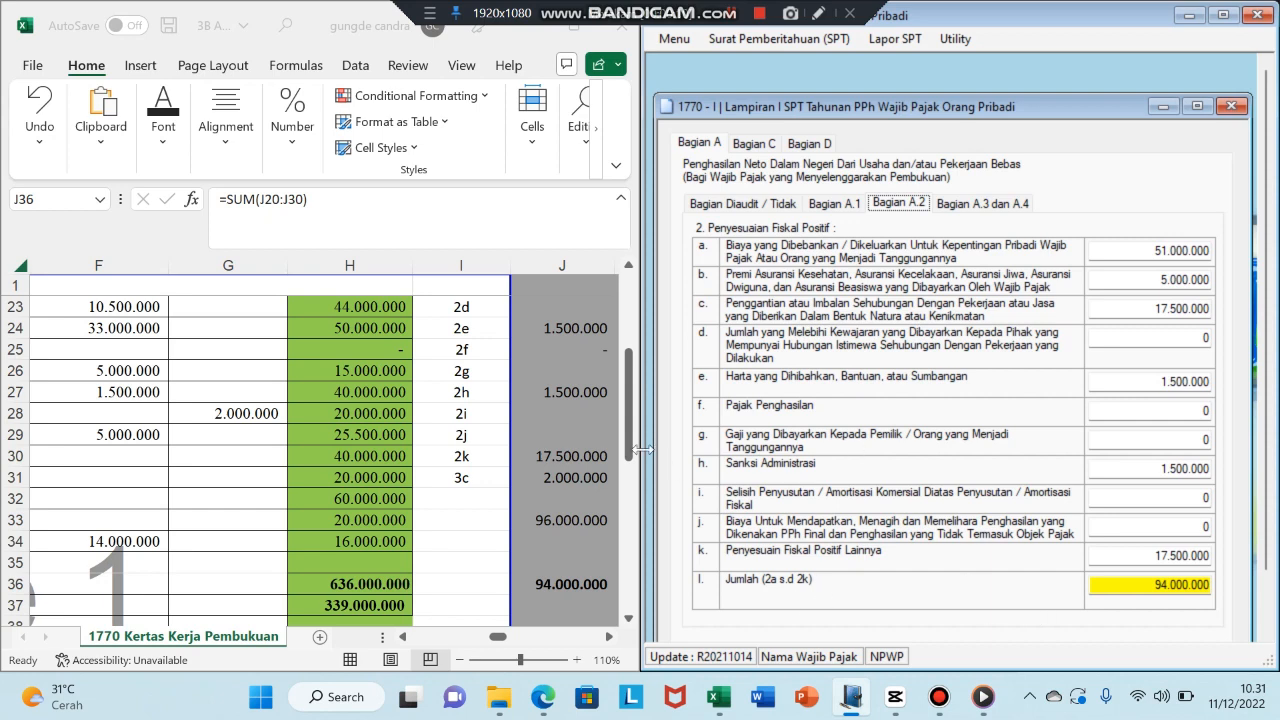
- Confirm the form's 94.000.000 Jumlah matches worksheet cell J36, then go to Bagian A.3 dan A.4
click(564, 585)
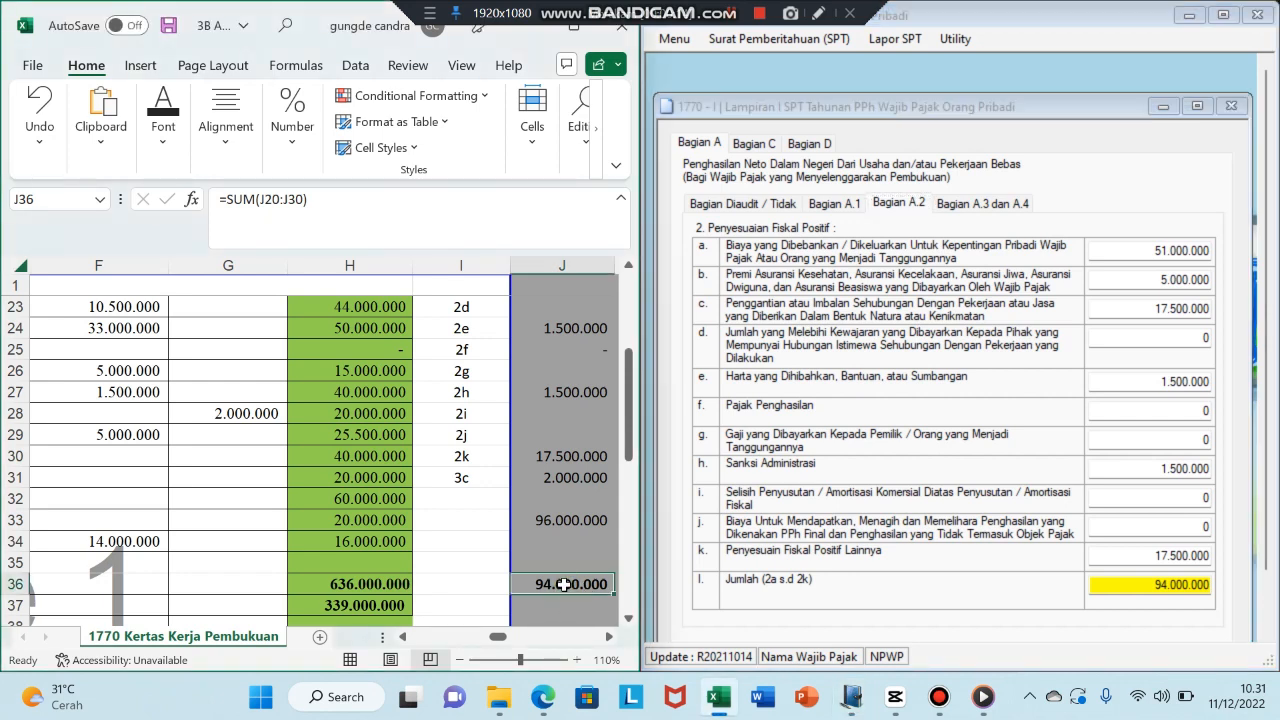
click(1155, 584)
drag(1155, 584, 1224, 588)
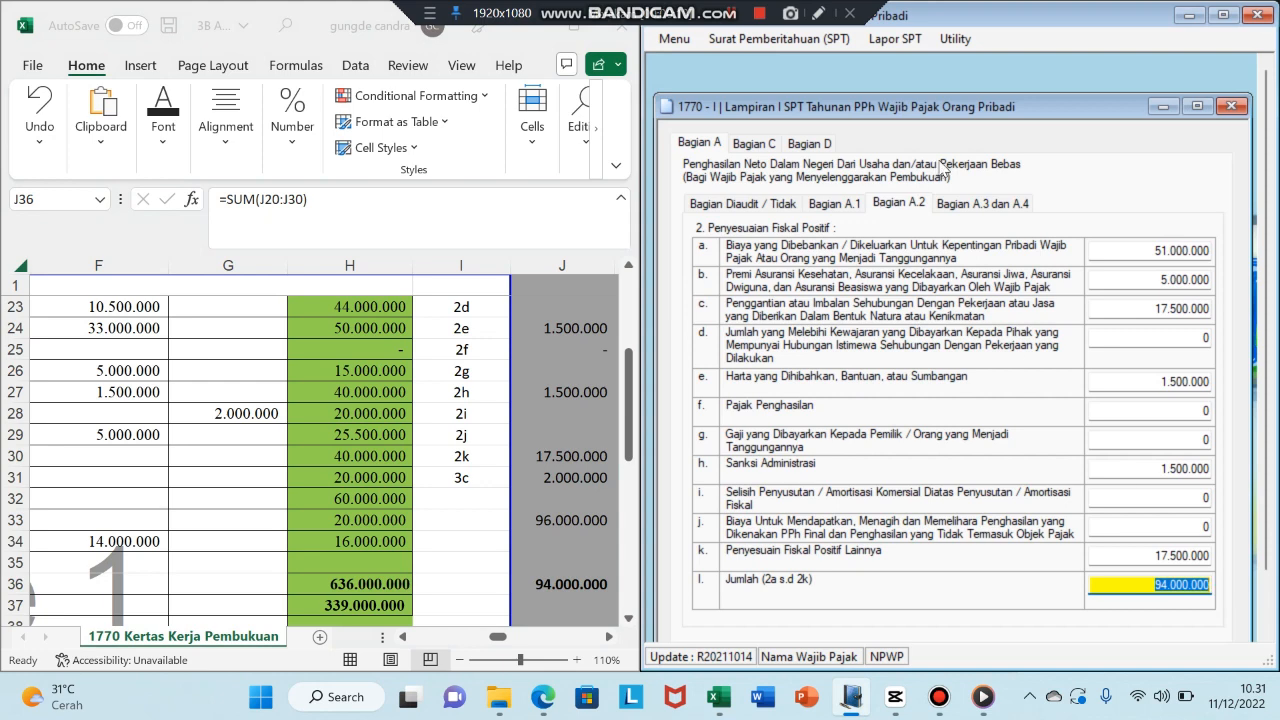
click(985, 203)
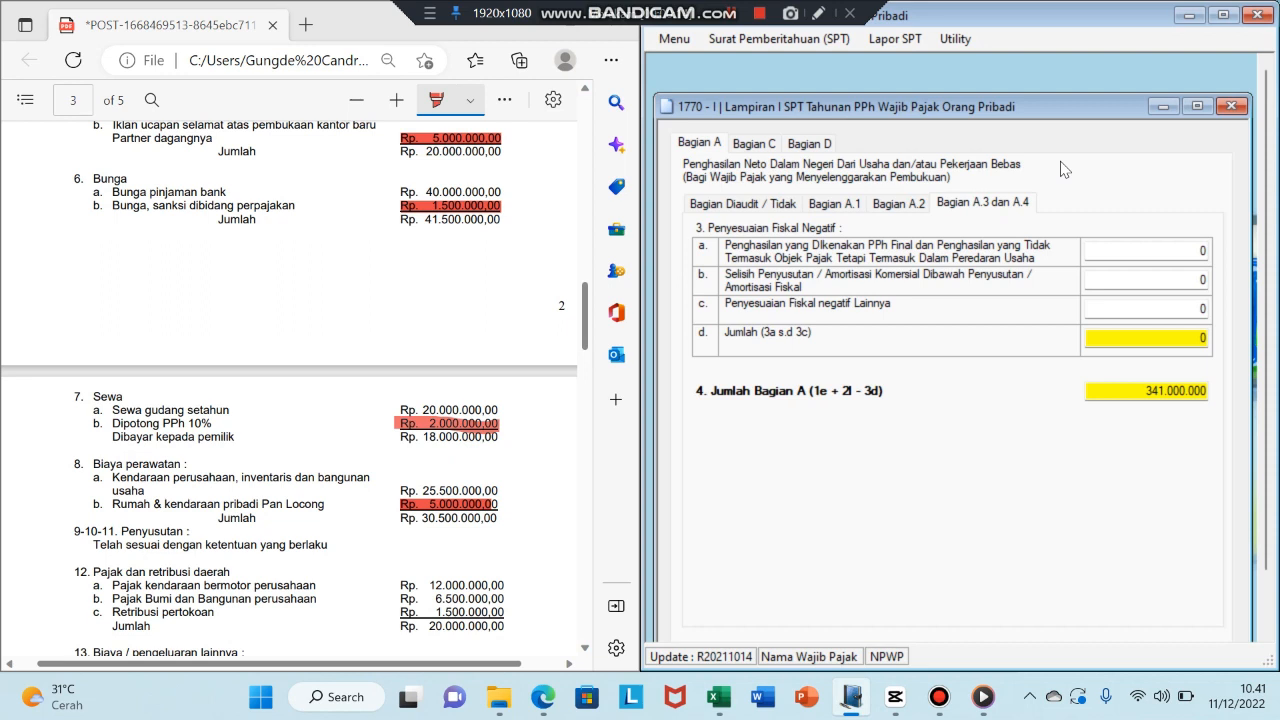
- Enter 2.000.000 in row c, Penyesuaian Fiskal negatif Lainnya, and review the 339.000.000 Bagian A total
click(1205, 309)
text(2000000)
key(Return)
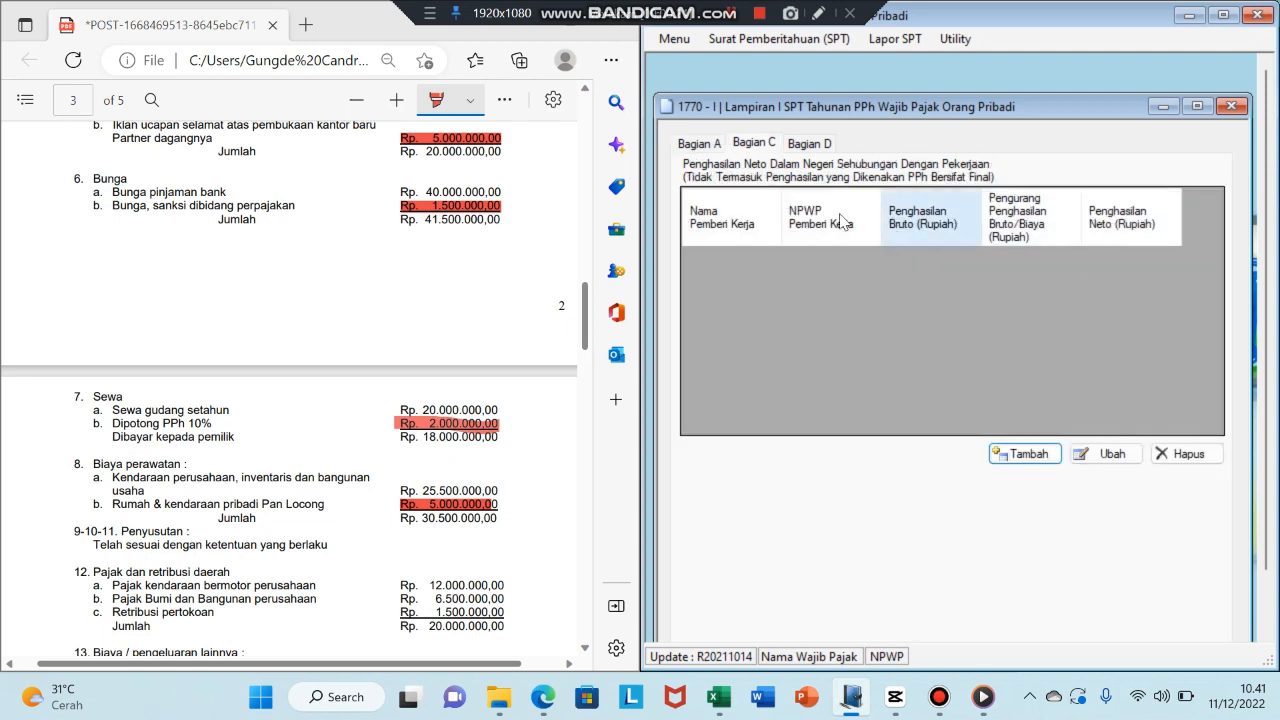
click(712, 148)
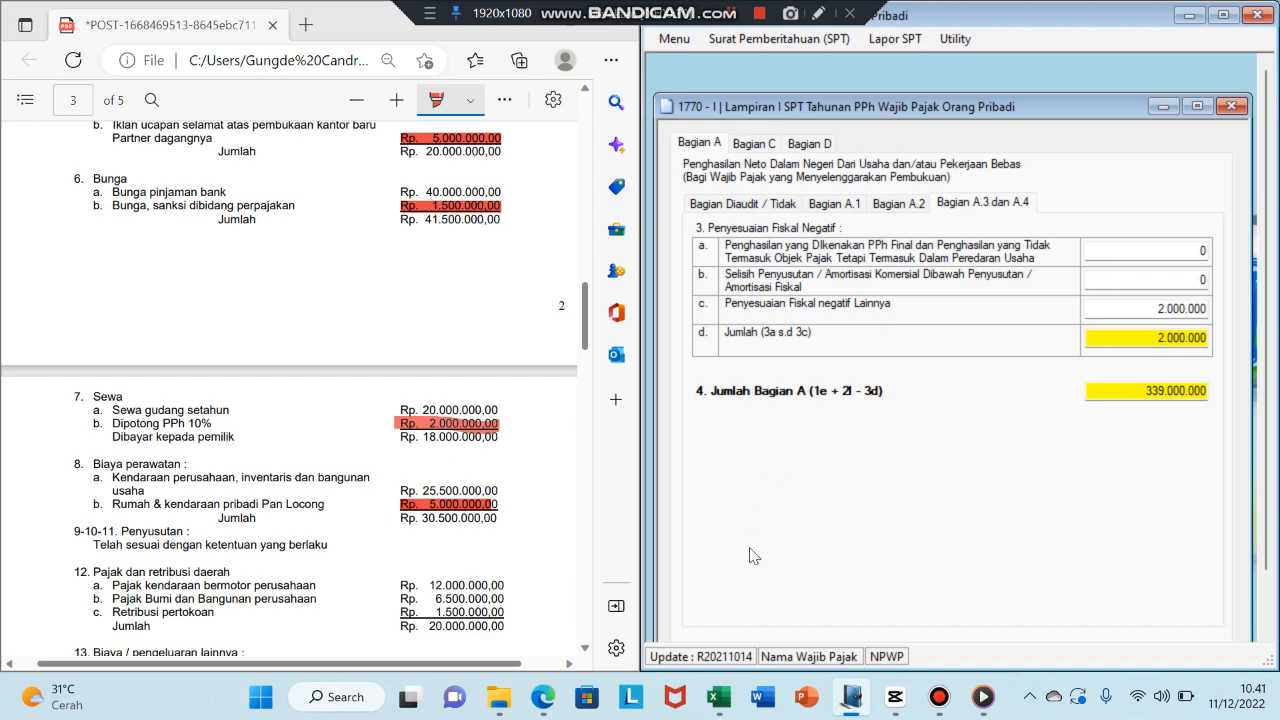
click(720, 700)
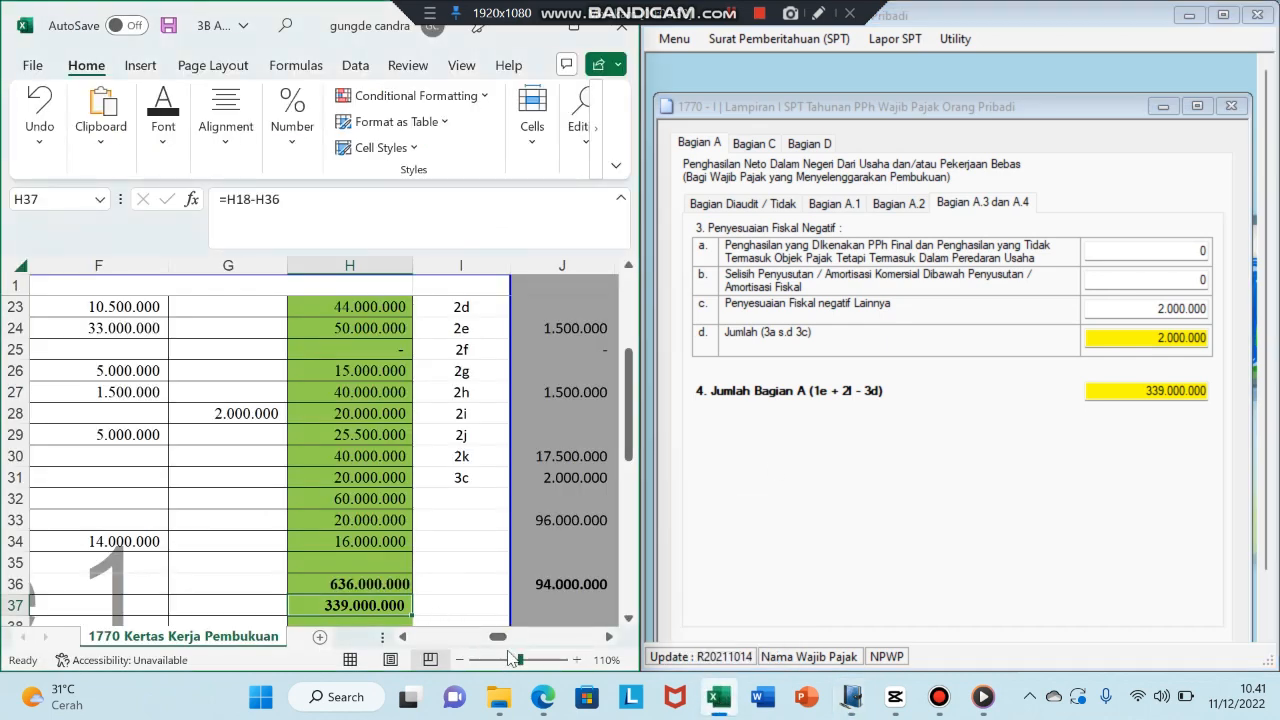
- Check the 339.000.000 total in worksheet cell H37, then switch to Lampiran I Bagian C
mouse_move(500, 638)
mouse_down()
mouse_move(425, 641)
mouse_move(477, 642)
mouse_up()
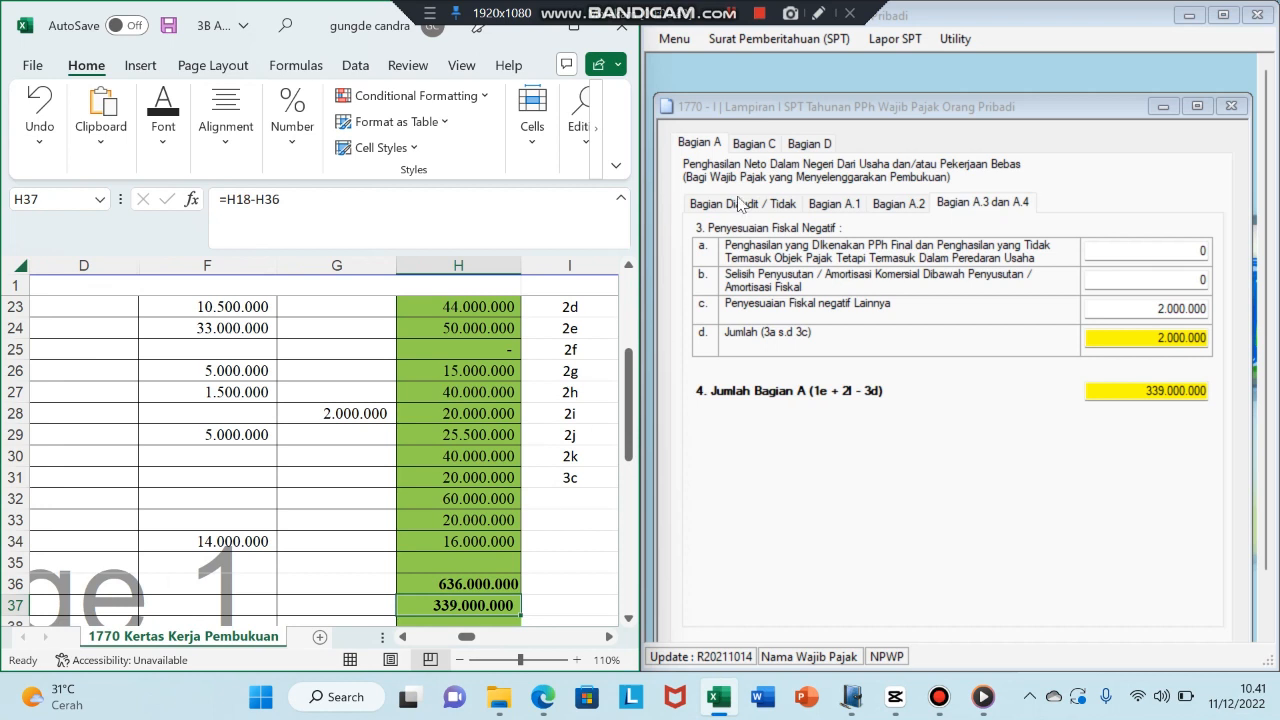
click(758, 143)
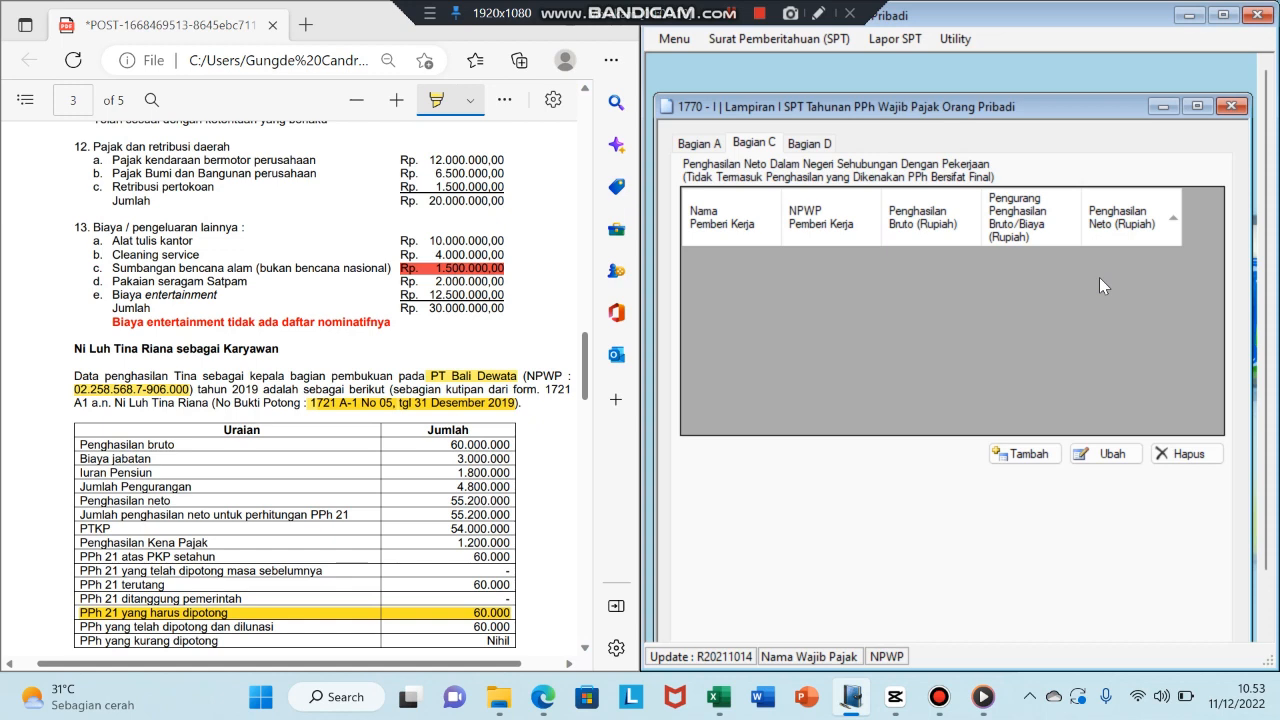
- Add a new employer record for PT Bali Dewata and enter the employer's tax number (NPWP)
click(1026, 453)
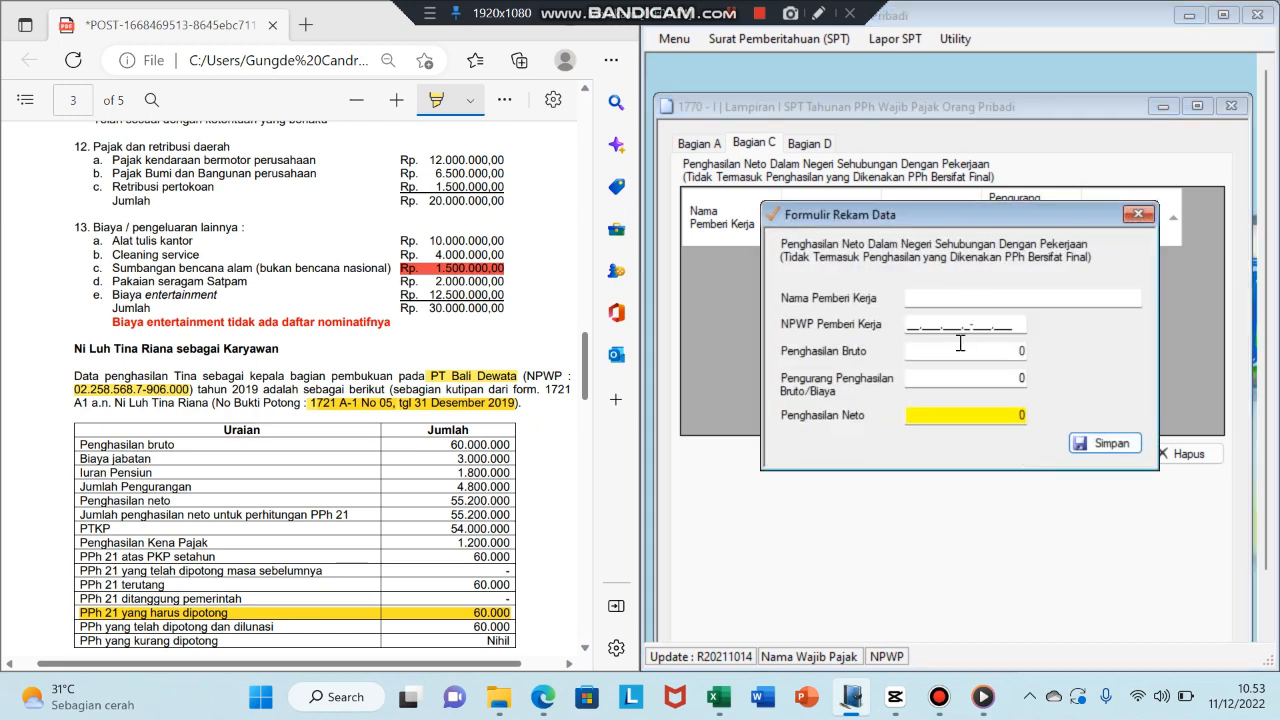
click(927, 299)
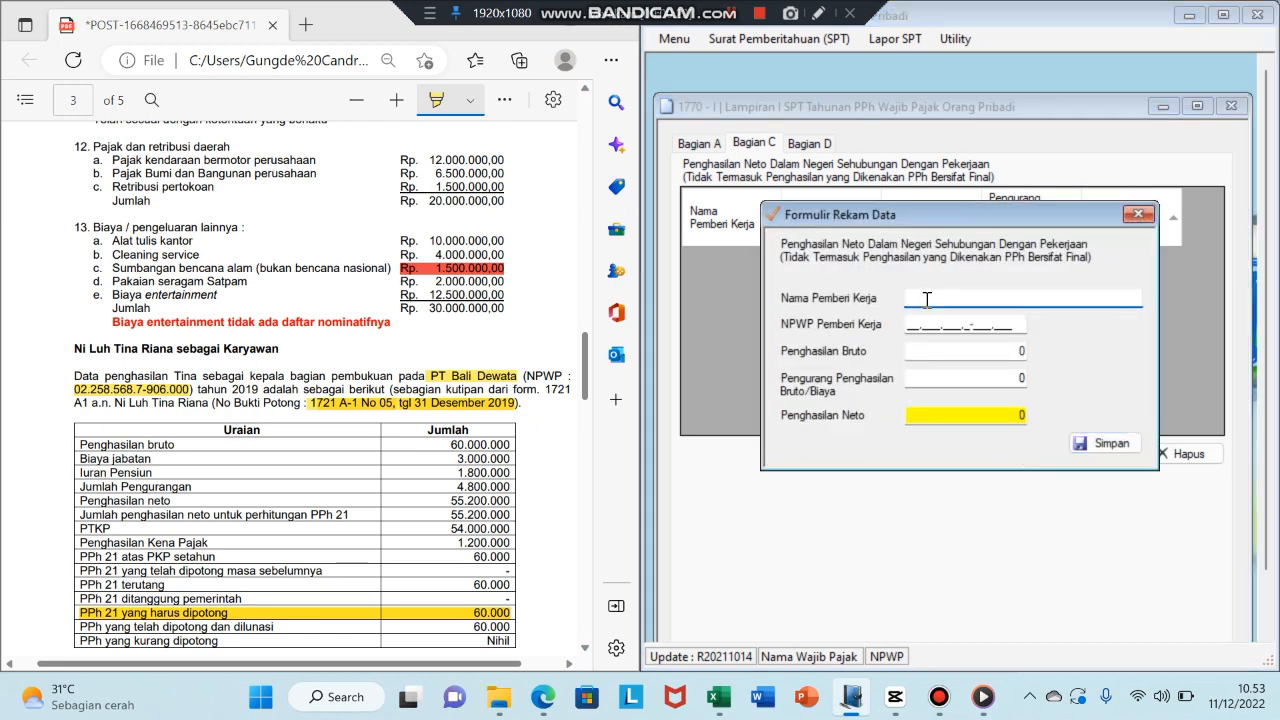
text(PT Bali Dewata)
key(Tab)
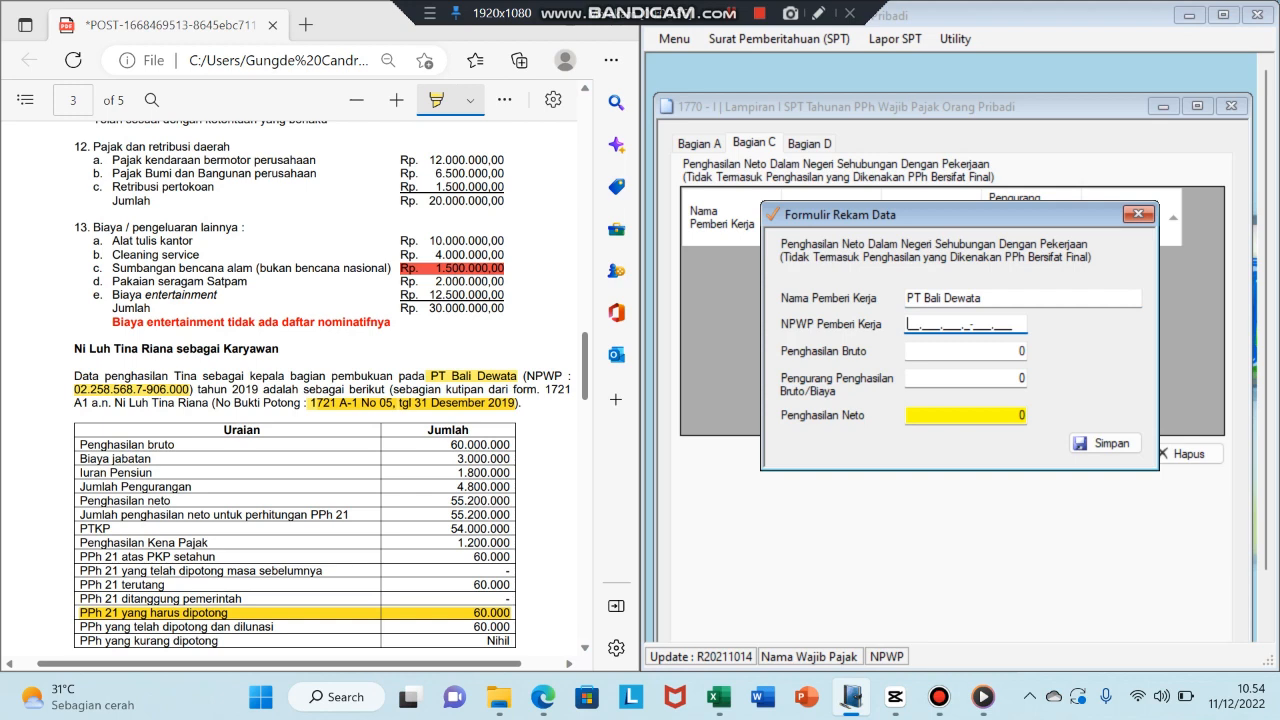
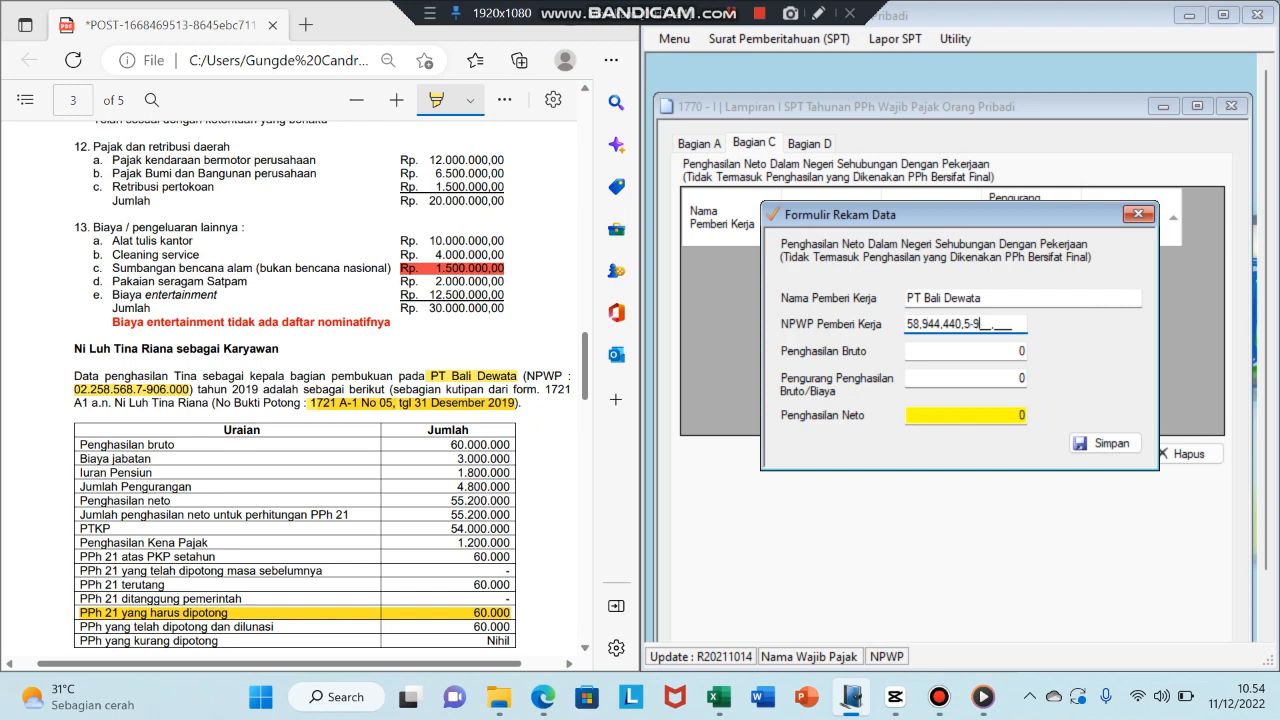
key(Tab)
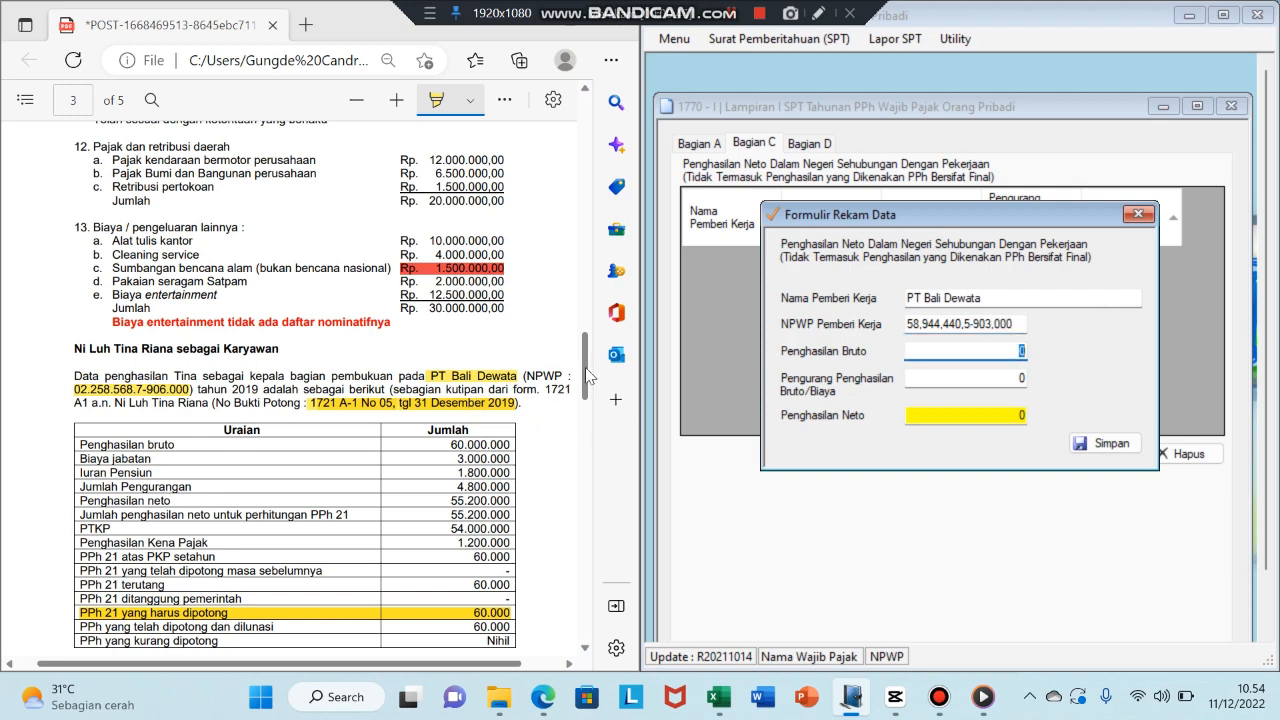
- Enter gross income 60.000.000 and deductions 4.800.000 from the PDF, then save the record
drag(585, 369, 585, 381)
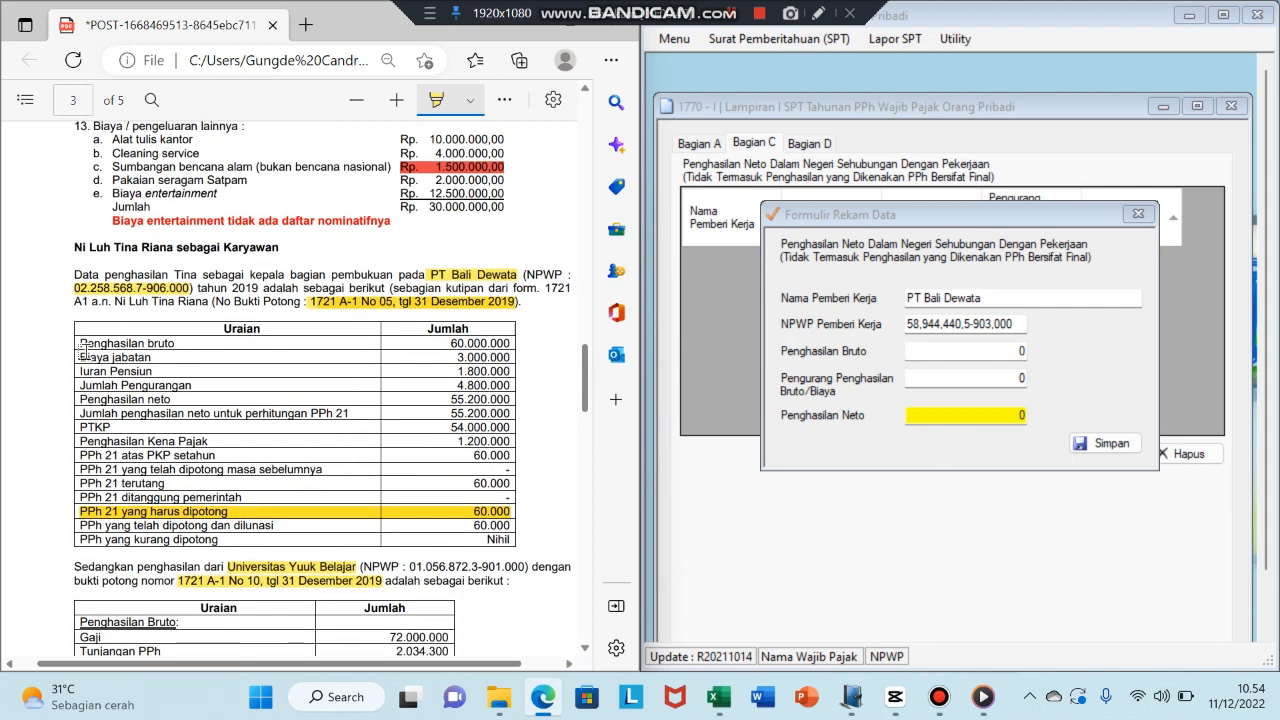
drag(76, 344, 510, 344)
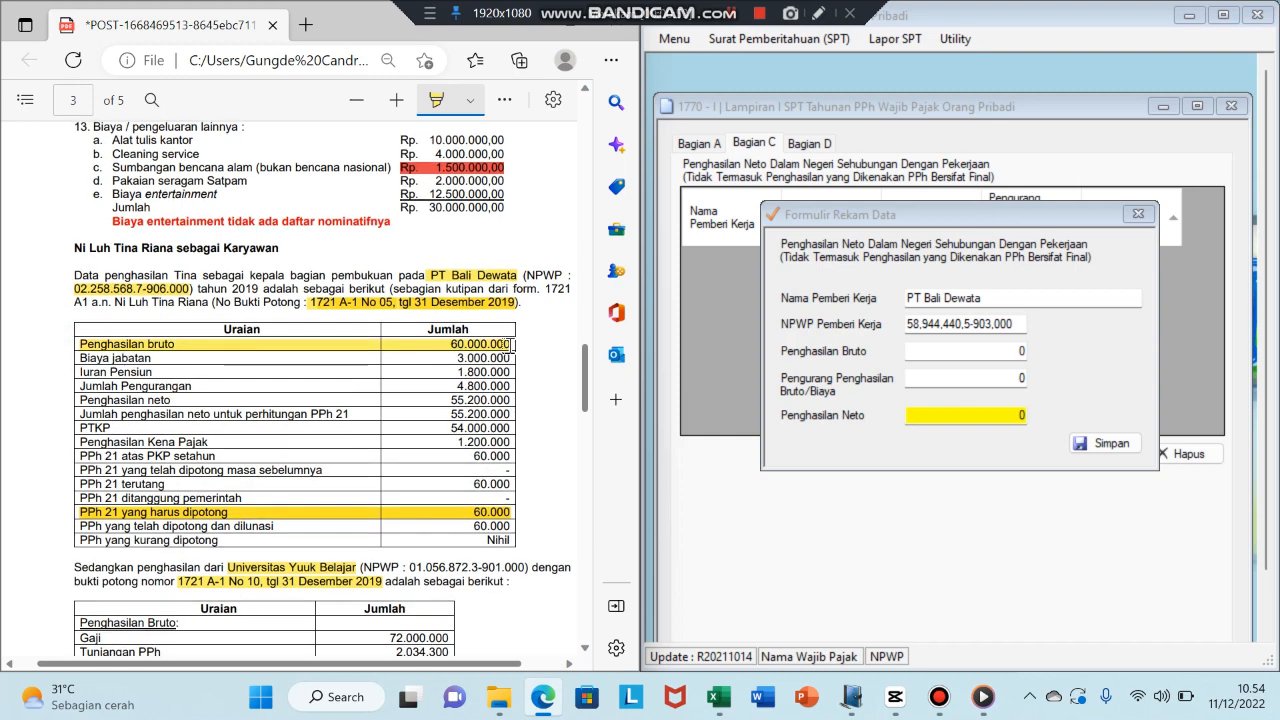
click(1024, 354)
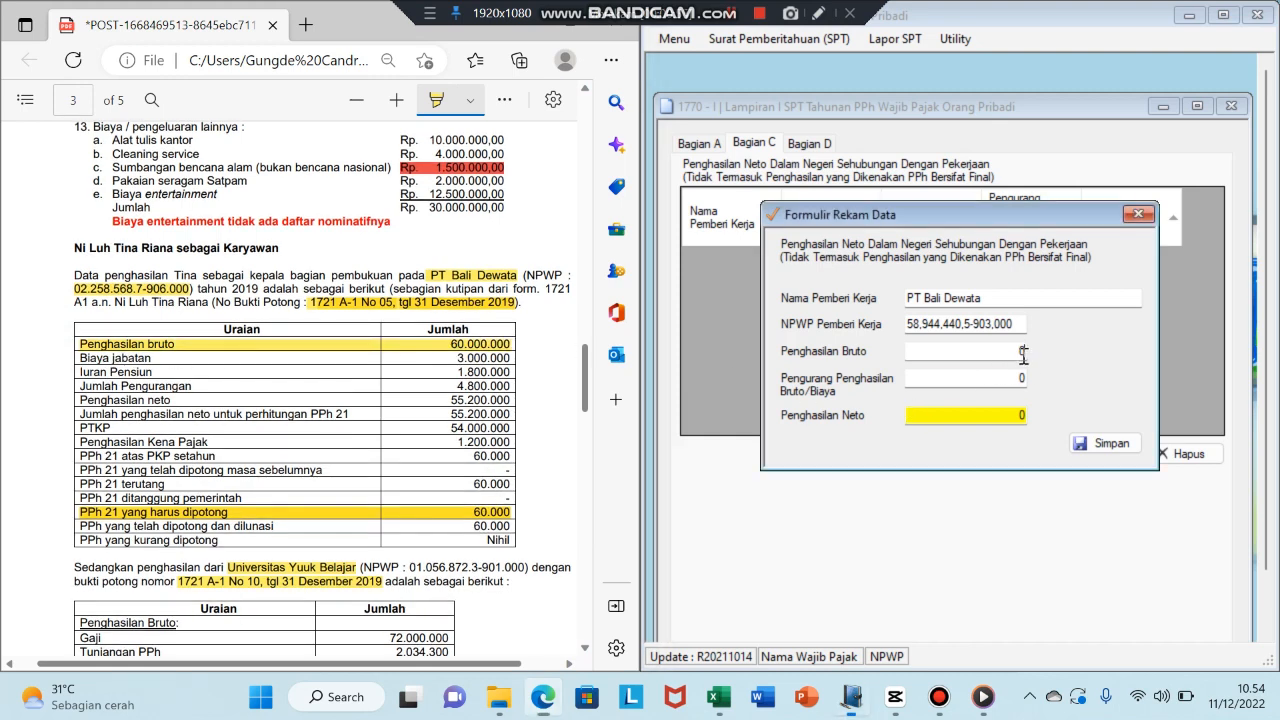
text(60.000.000)
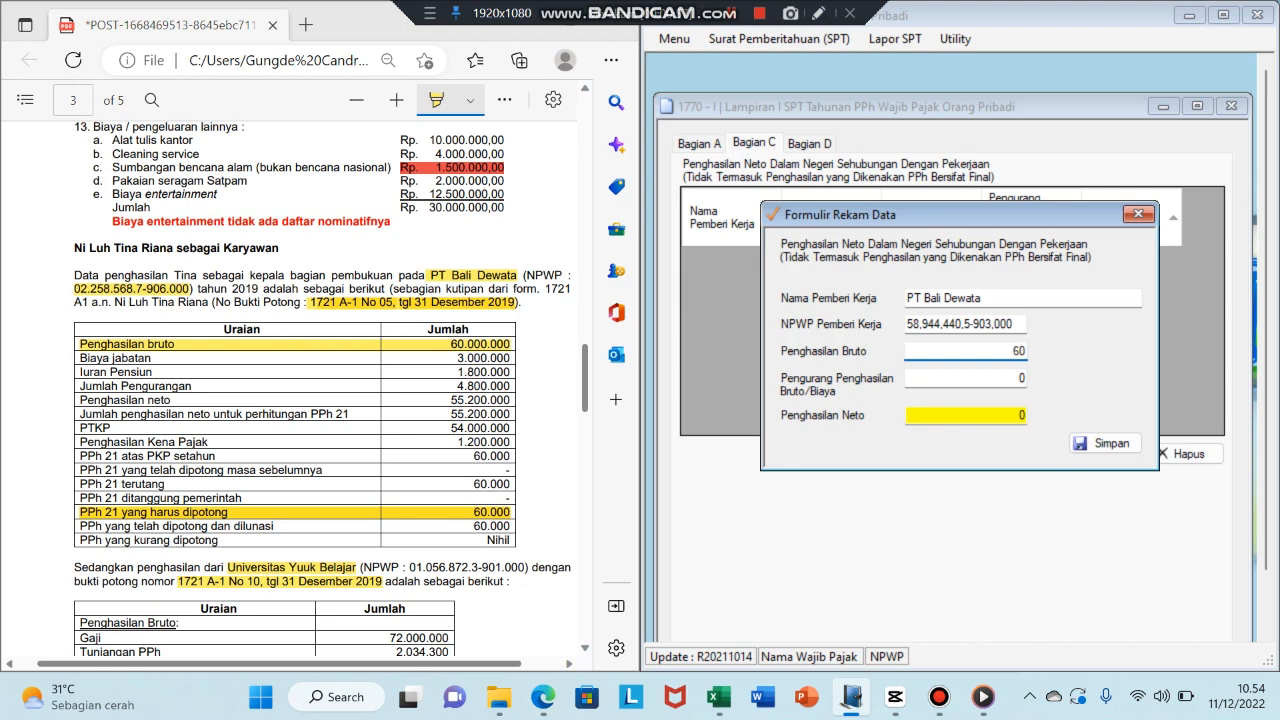
key(Tab)
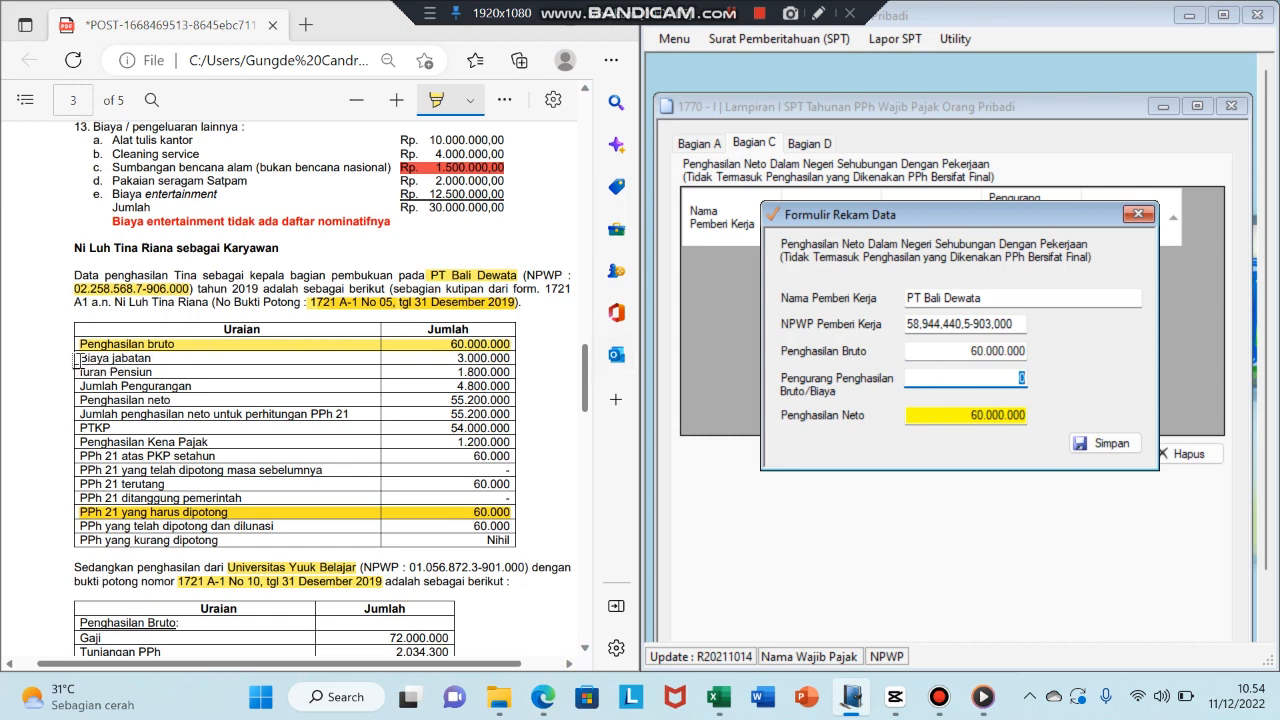
drag(76, 362, 518, 368)
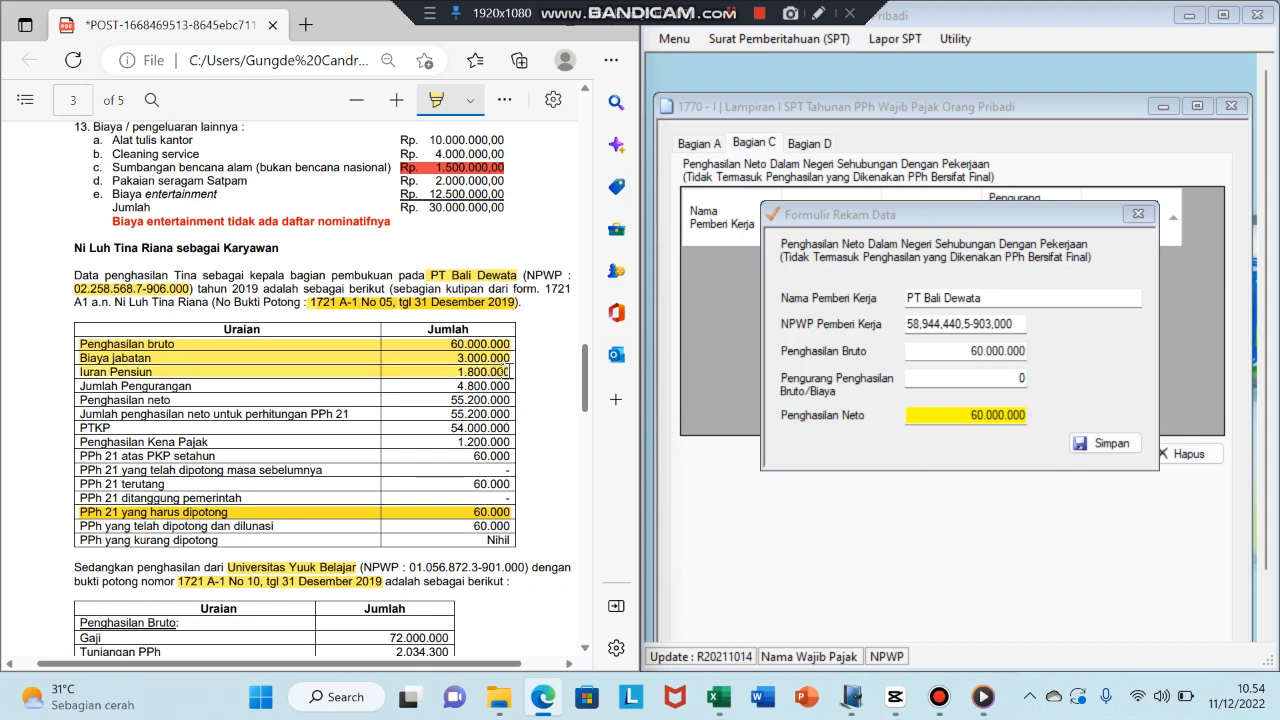
drag(509, 377, 508, 386)
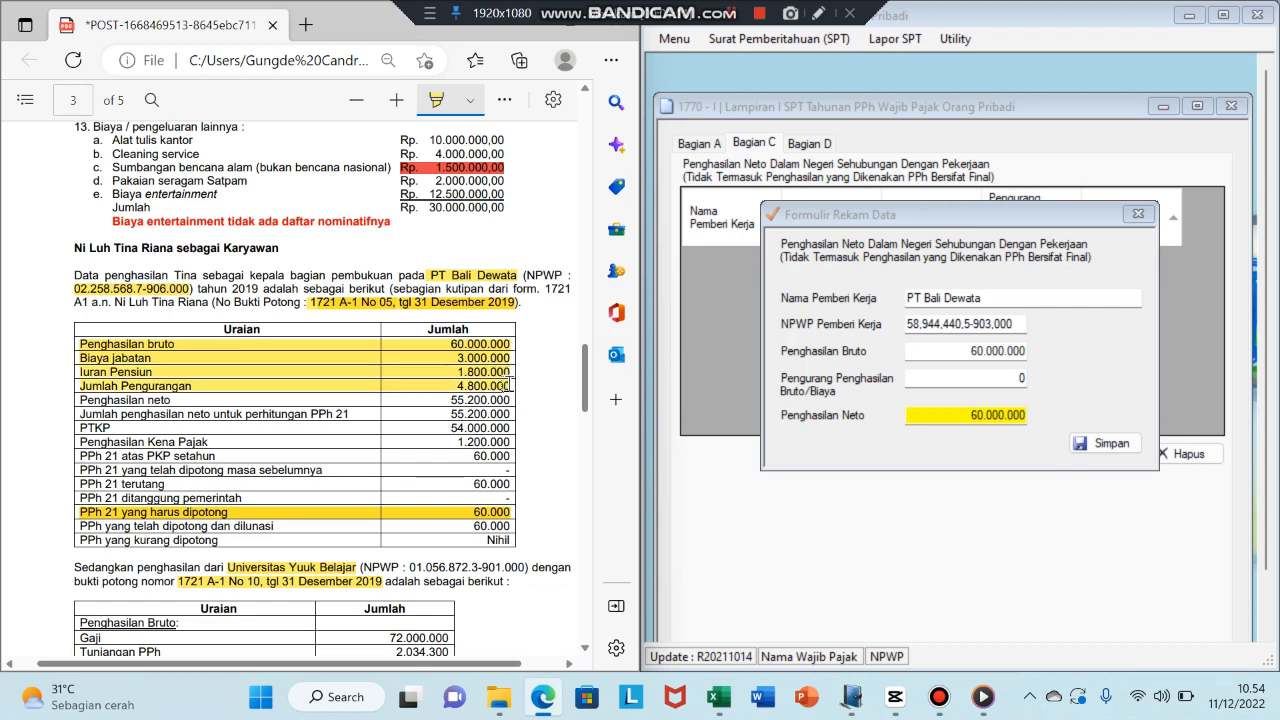
click(1024, 378)
key(BackSpace)
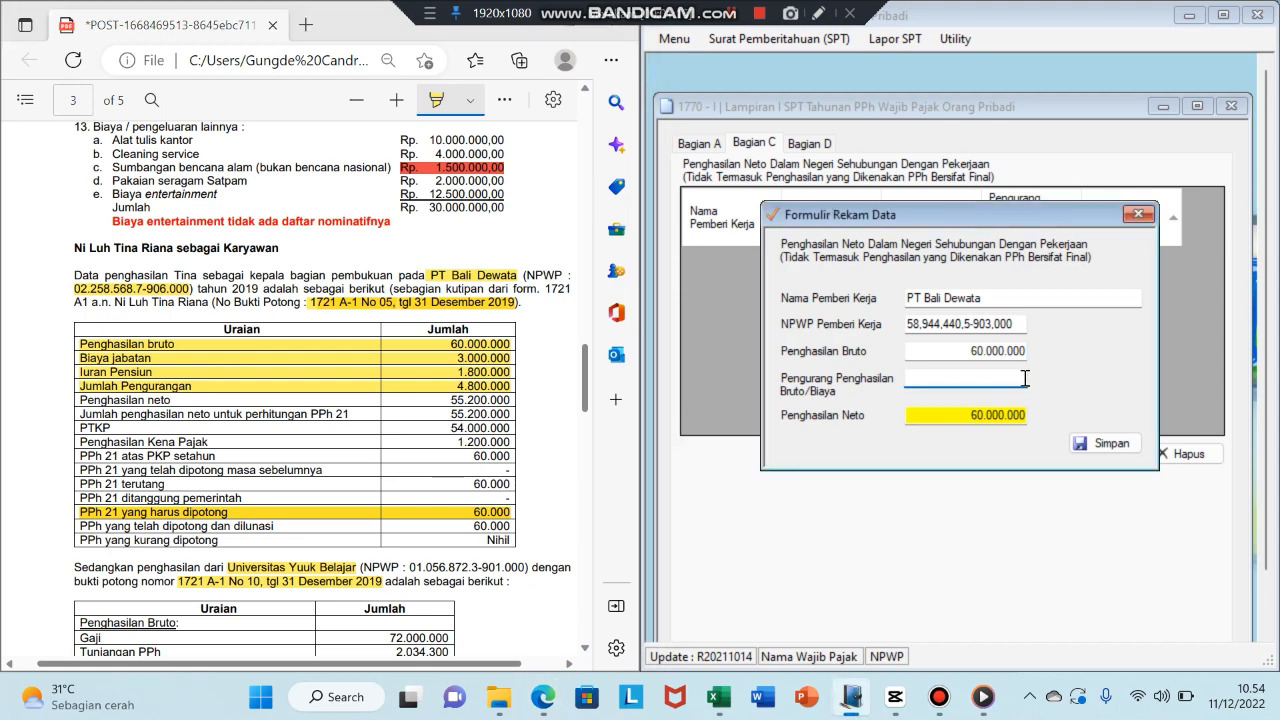
text(4800000)
click(1105, 443)
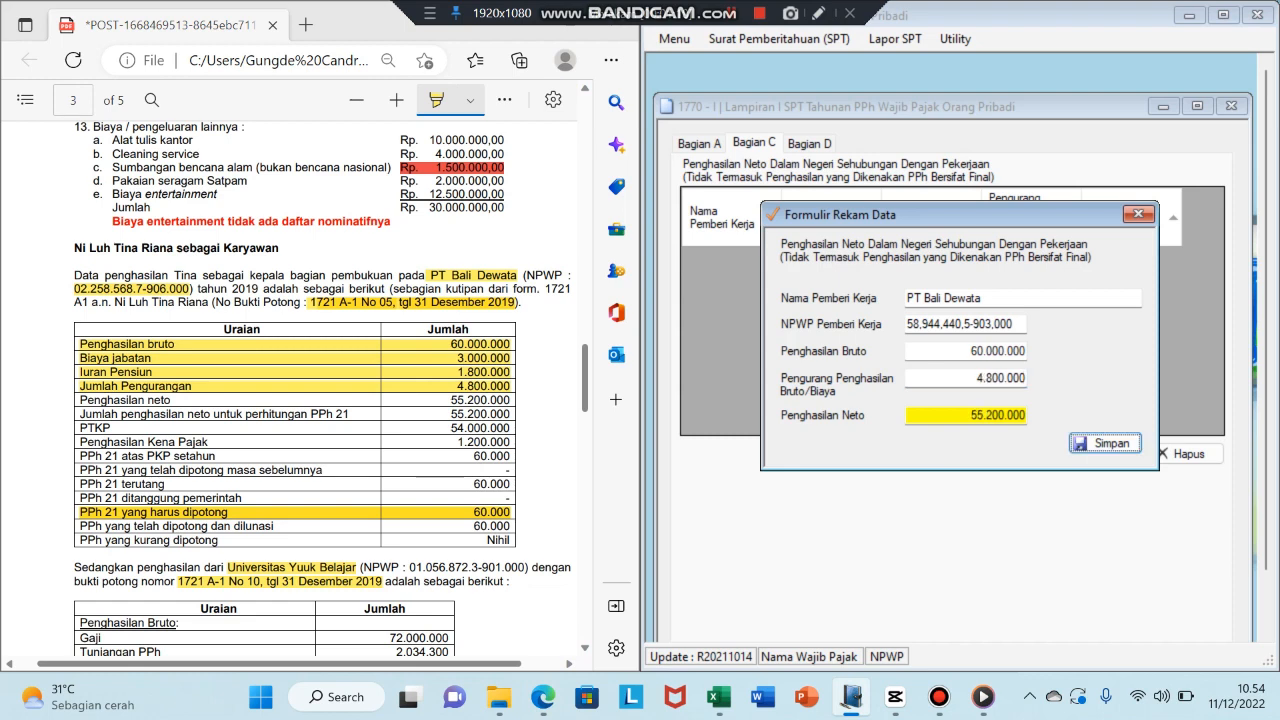
click(697, 414)
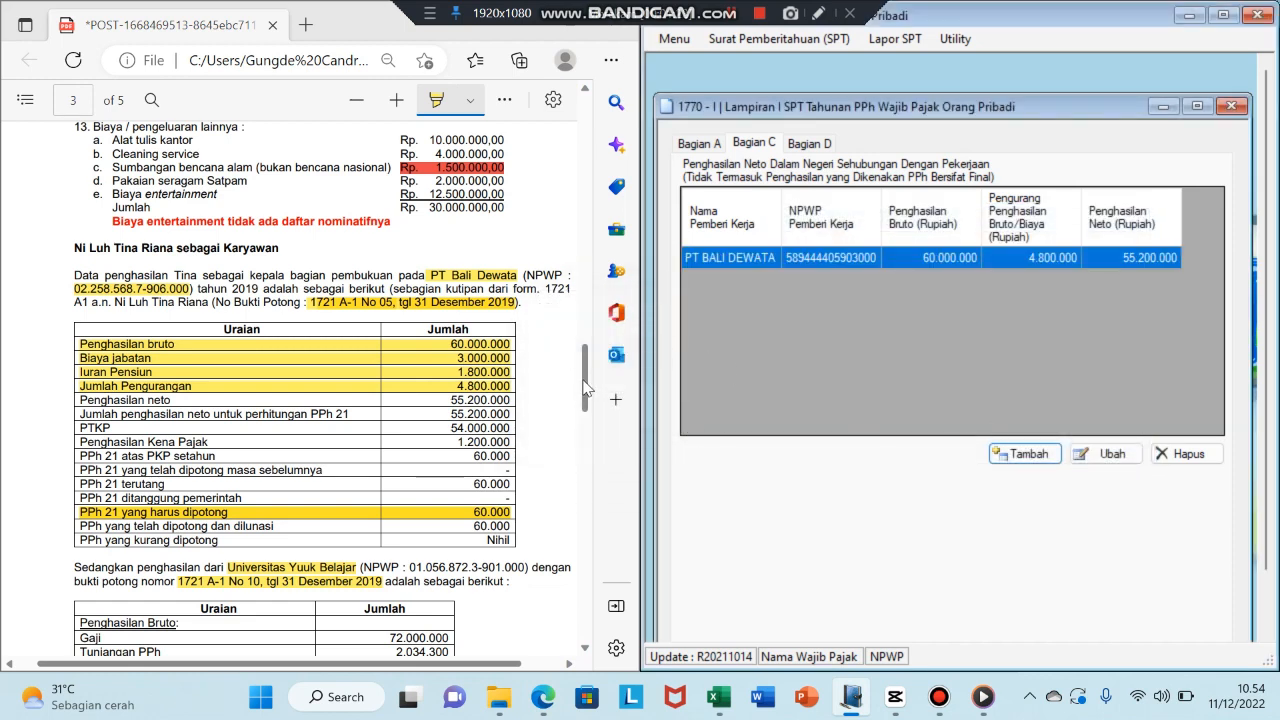
drag(585, 380, 588, 419)
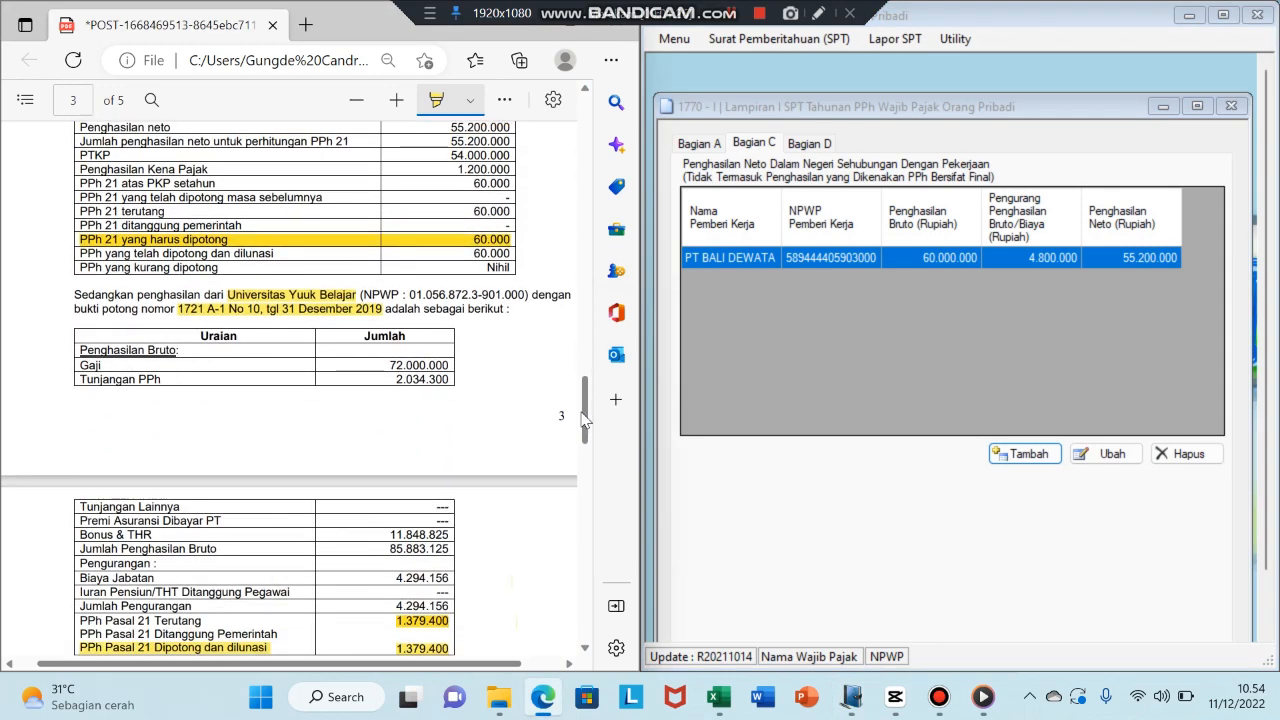
- Add a new employer record named Universitas Yuuk Belajar with the employer's tax number (NPWP)
click(1022, 453)
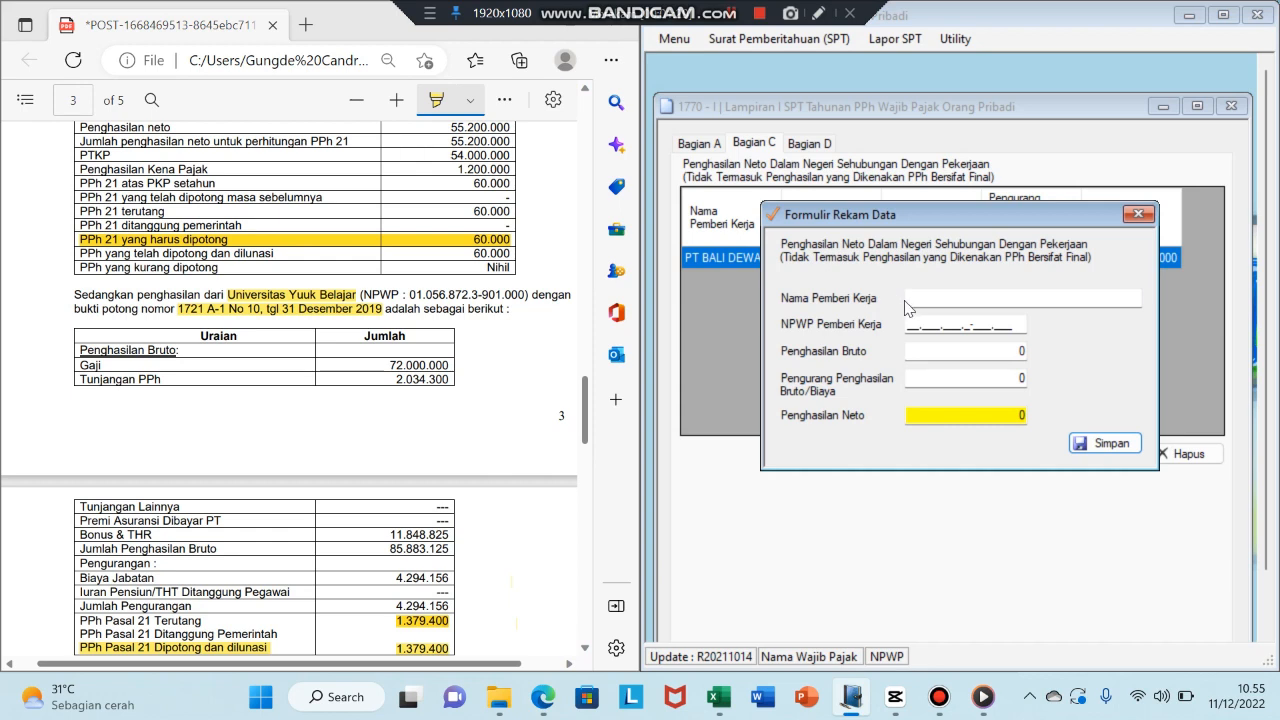
click(913, 298)
text(Ub)
key(BackSpace)
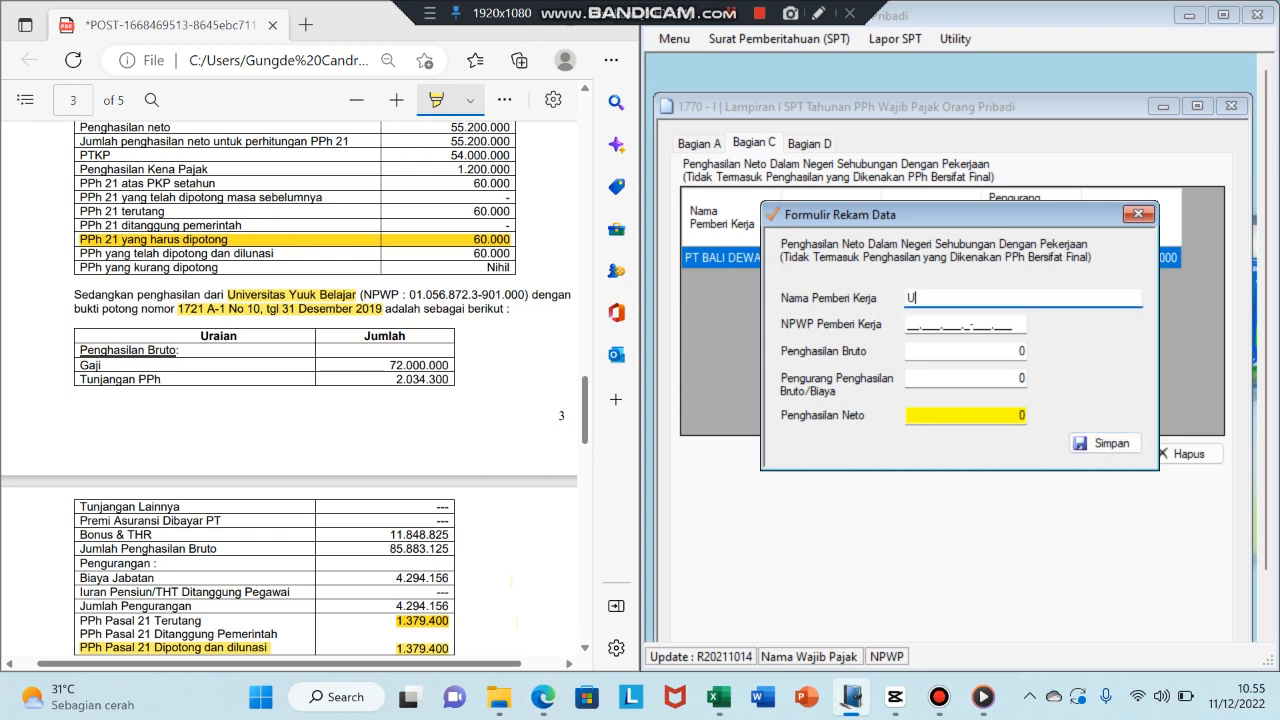
text(niversitas Yuuk Belaja)
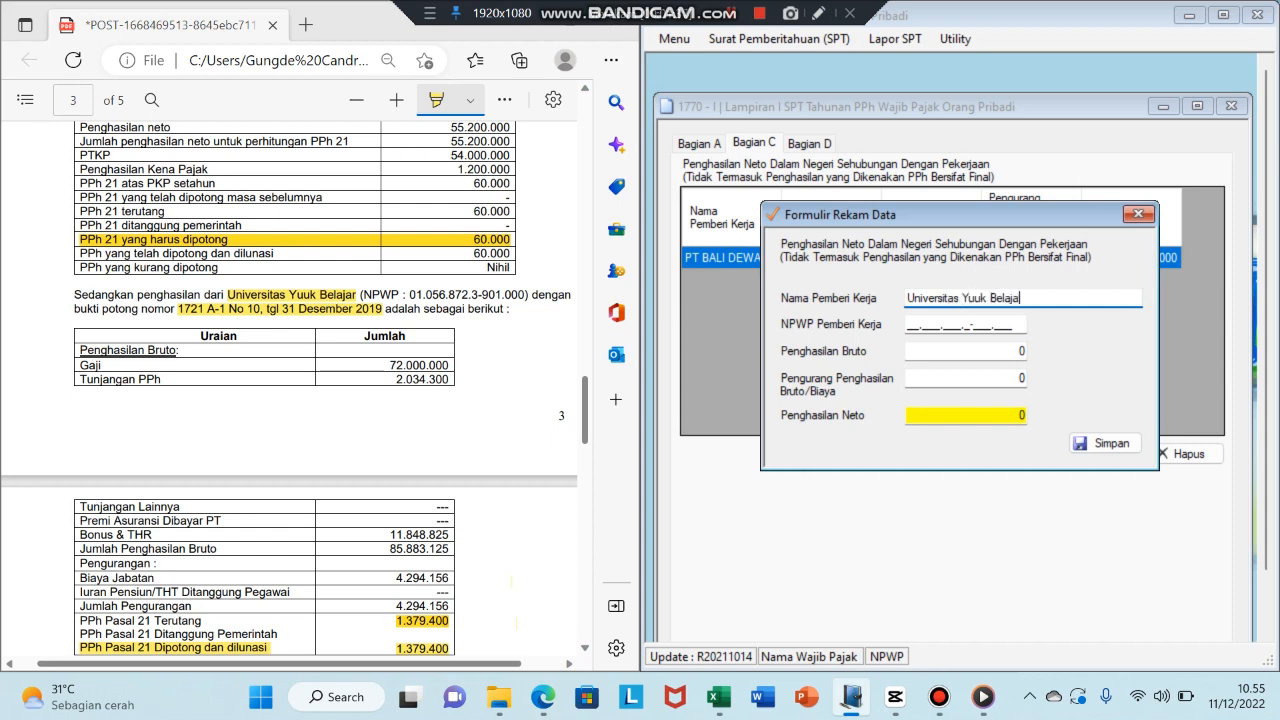
text(r)
key(Tab)
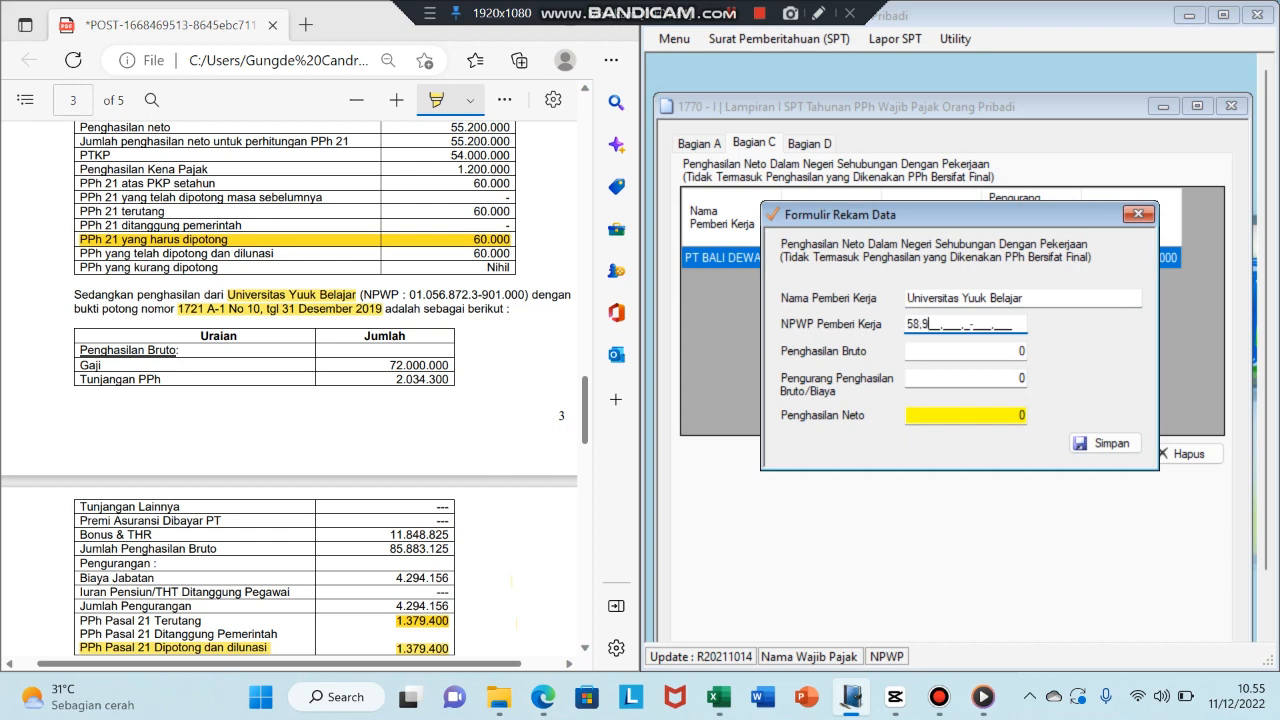
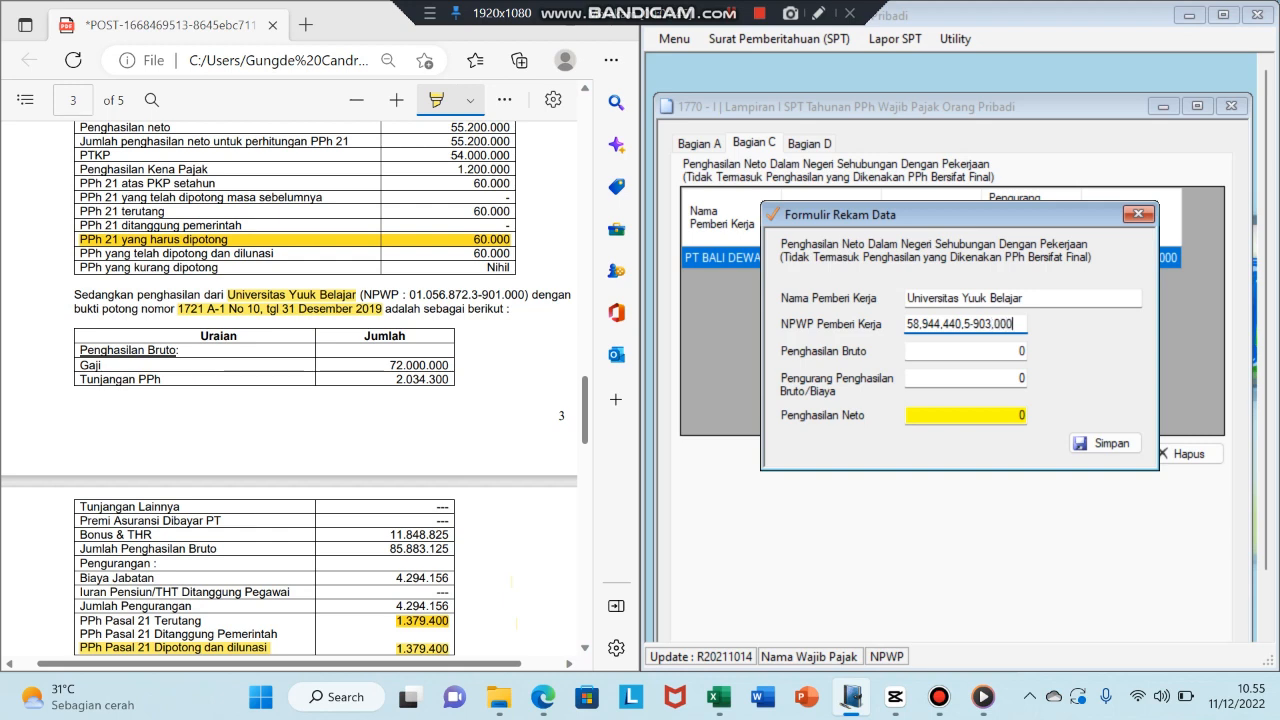
key(Tab)
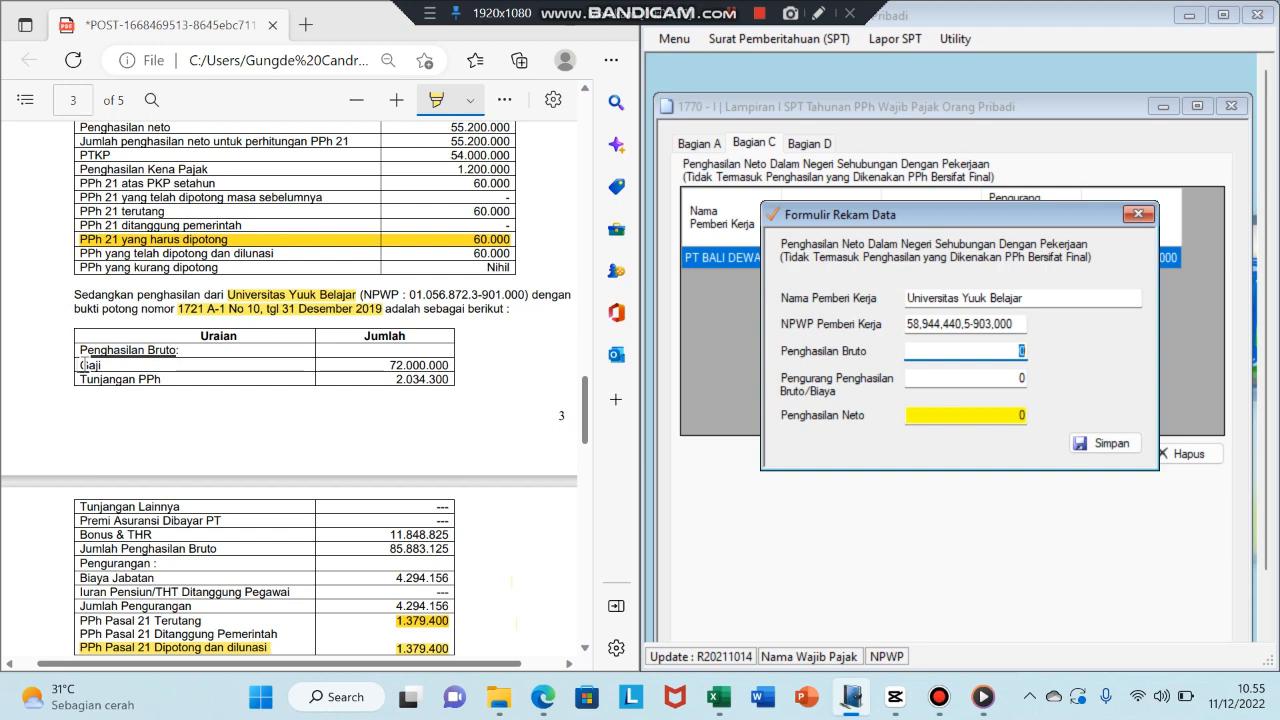
- Enter gross income 85.883.125 and deductions 4.294.156 from the PDF, then save the record
click(1026, 352)
key(BackSpace)
text(85.883.125)
key(Tab)
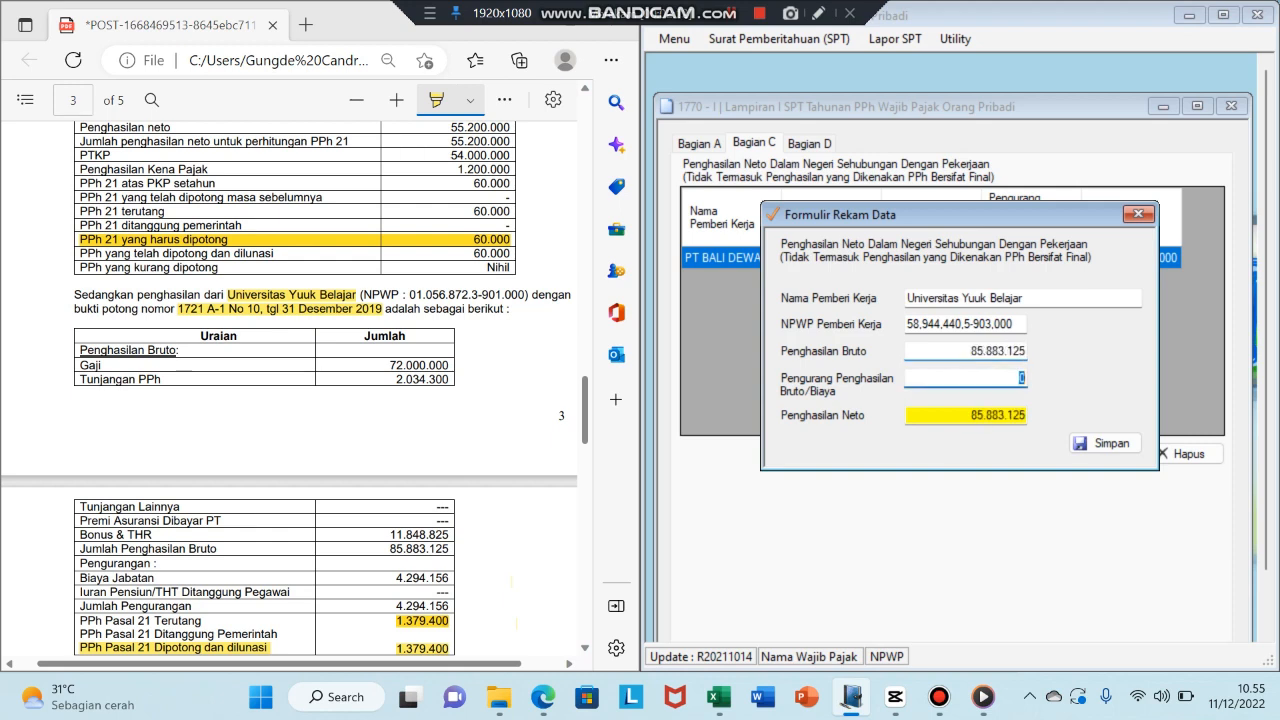
click(587, 430)
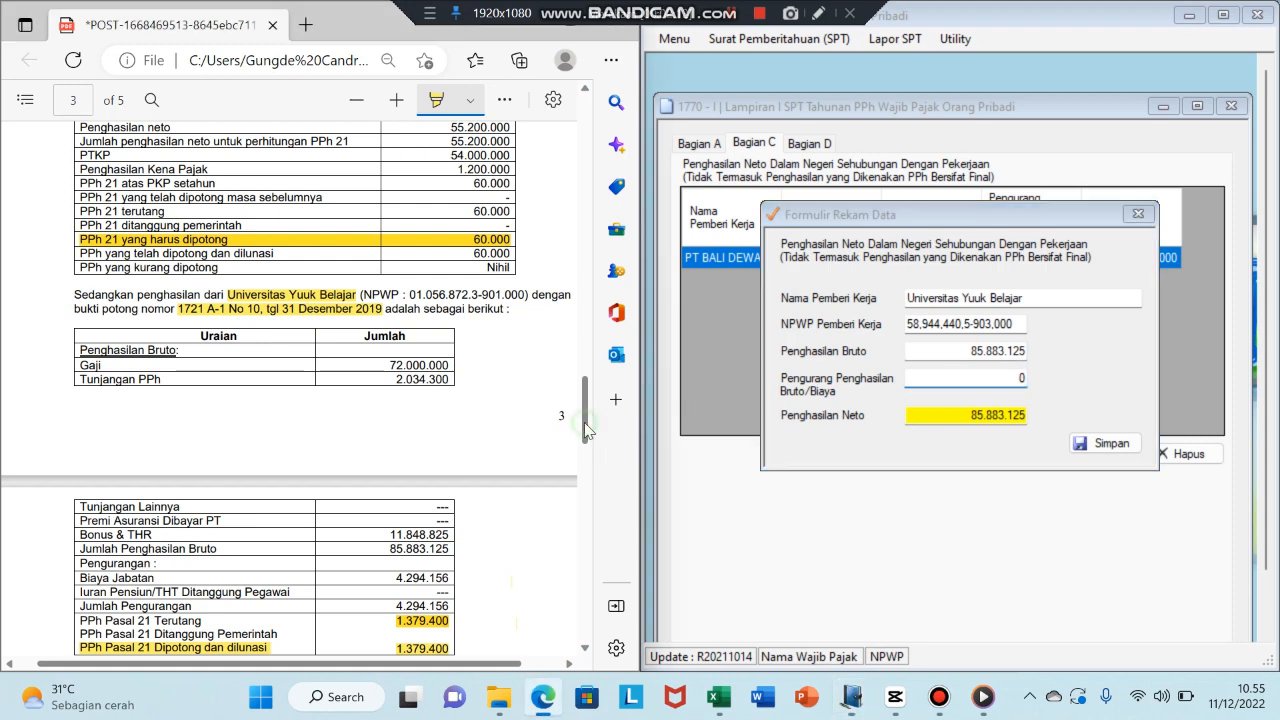
scroll(587, 430, down, 3)
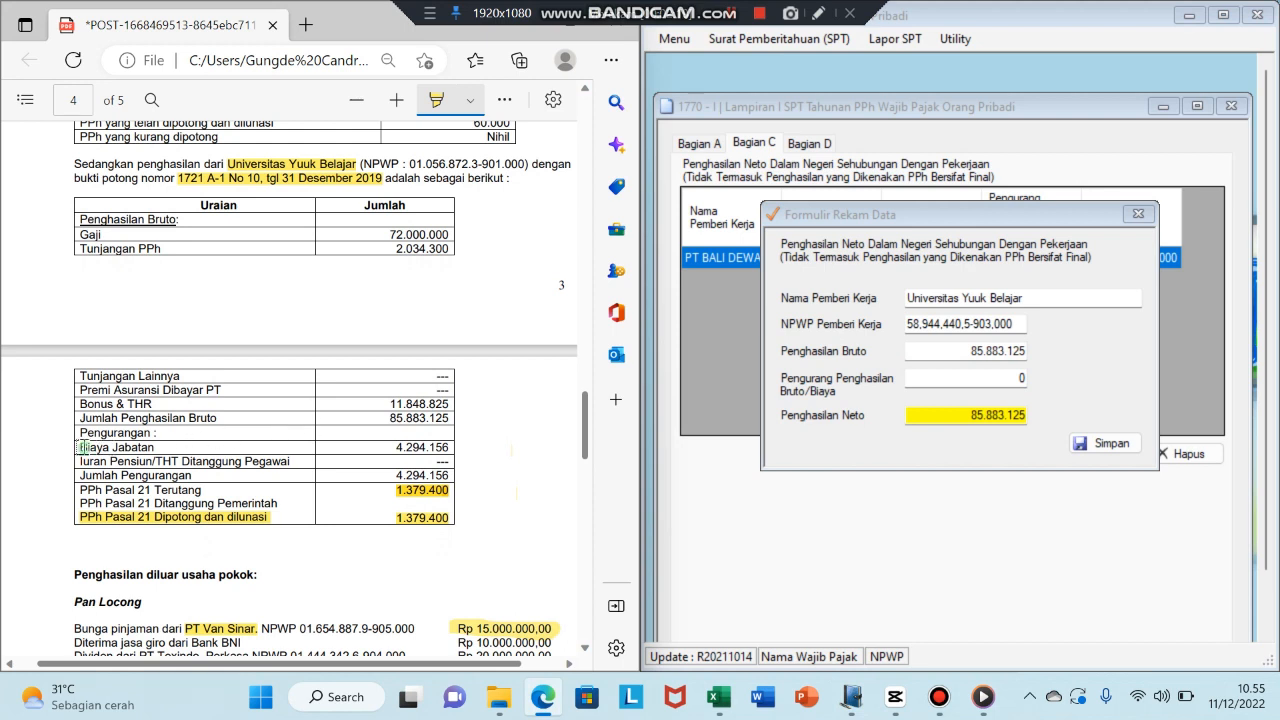
mouse_move(84, 447)
mouse_down()
mouse_move(400, 490)
mouse_move(410, 437)
mouse_move(451, 447)
mouse_up()
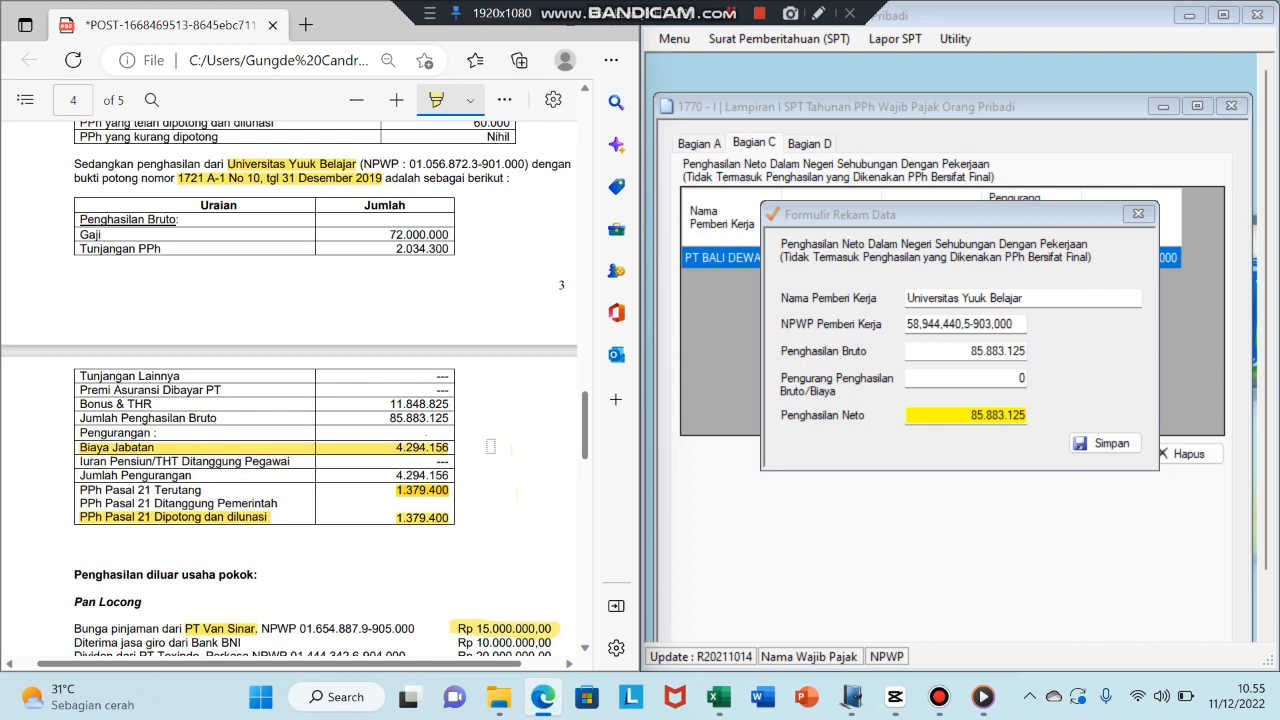
click(1025, 379)
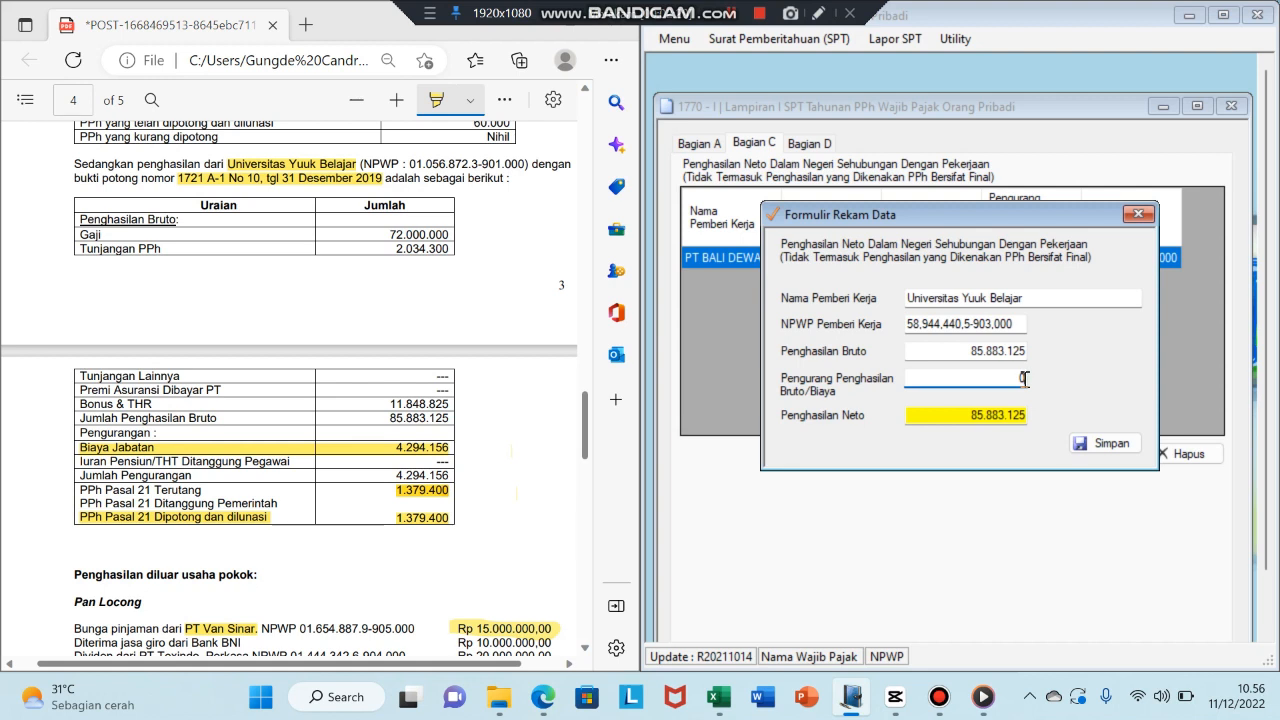
key(BackSpace)
text(4.)
text(294.1)
text(56)
key(Tab)
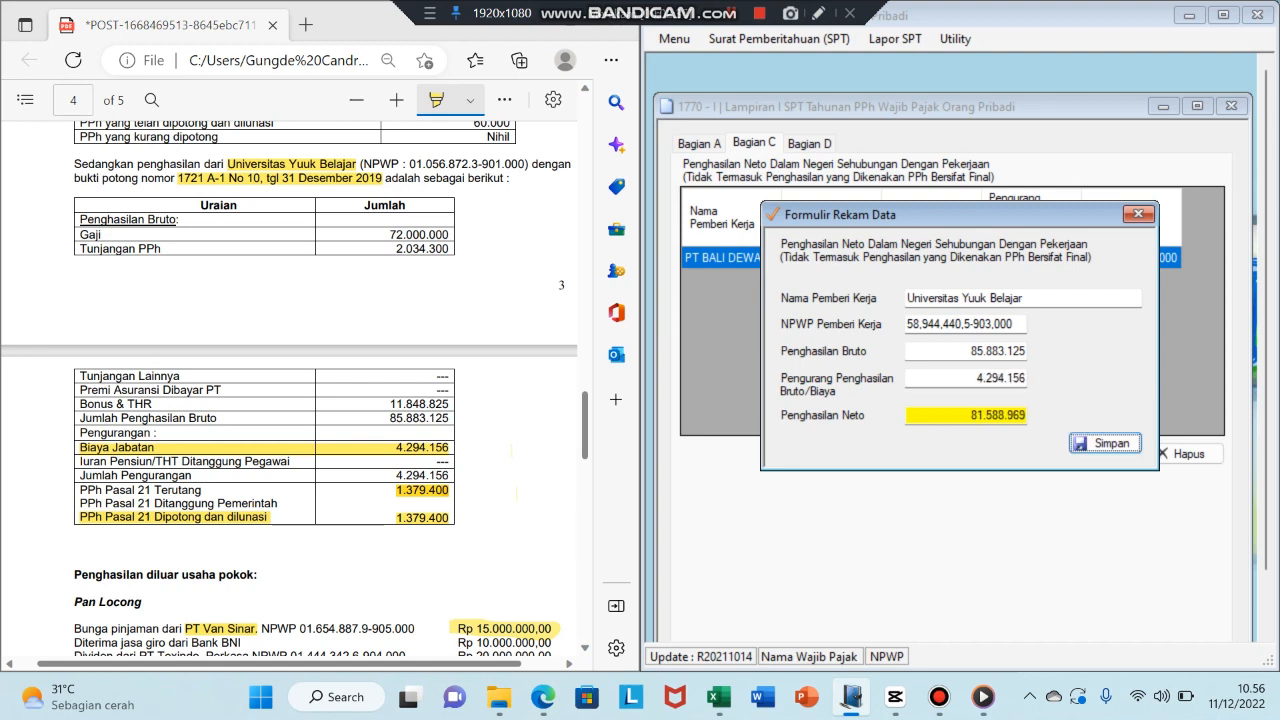
key(Return)
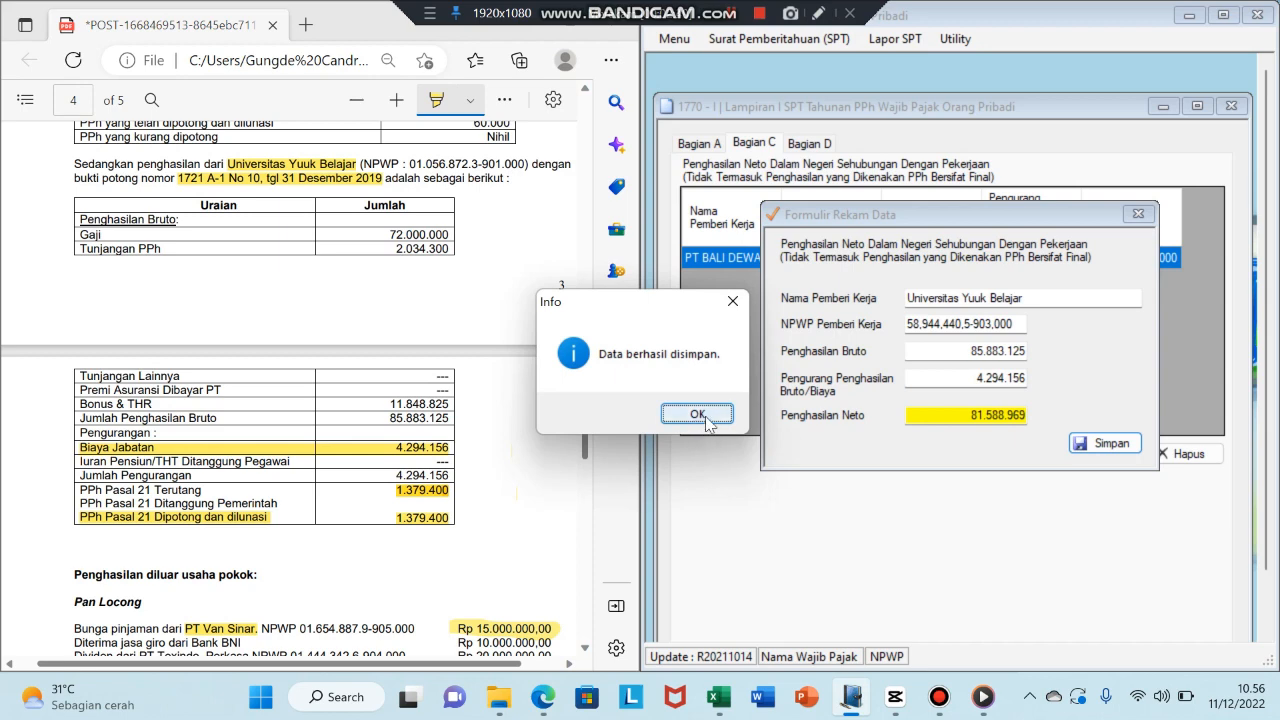
click(697, 414)
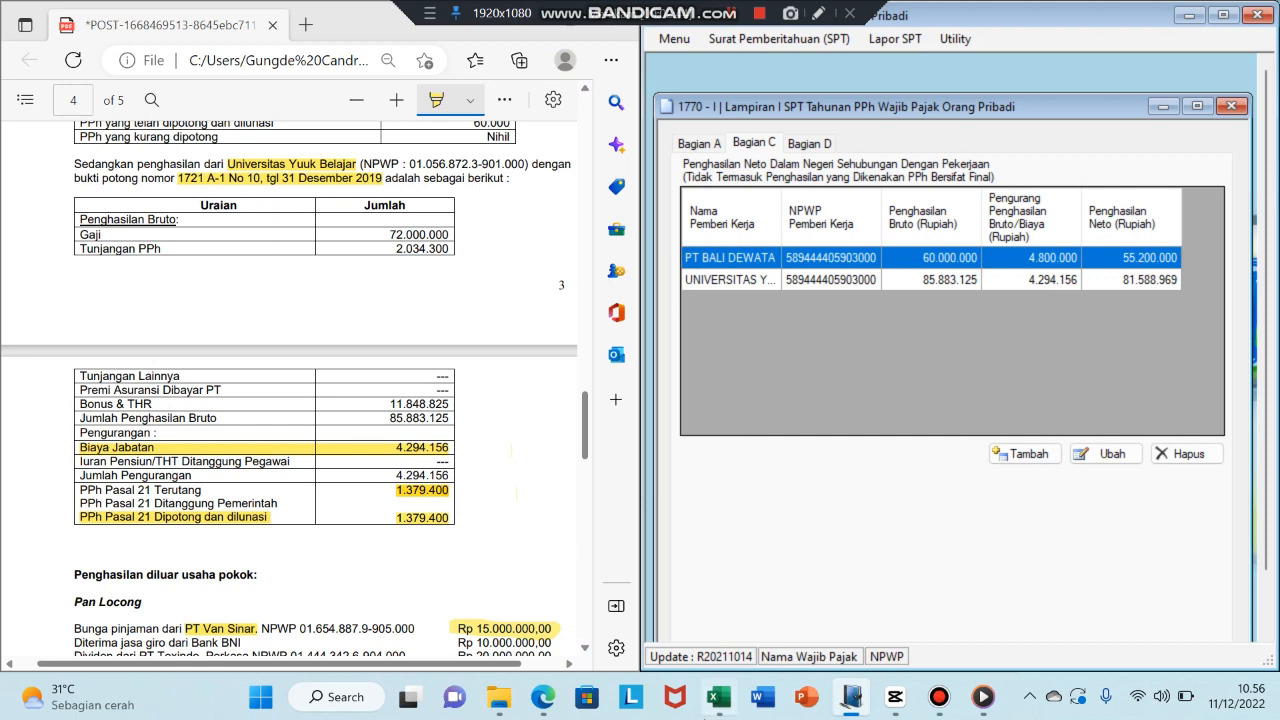
- Fill worksheet rows 38–40, the 55.200.000 and 81.588.969 income lines, with yellow
click(716, 700)
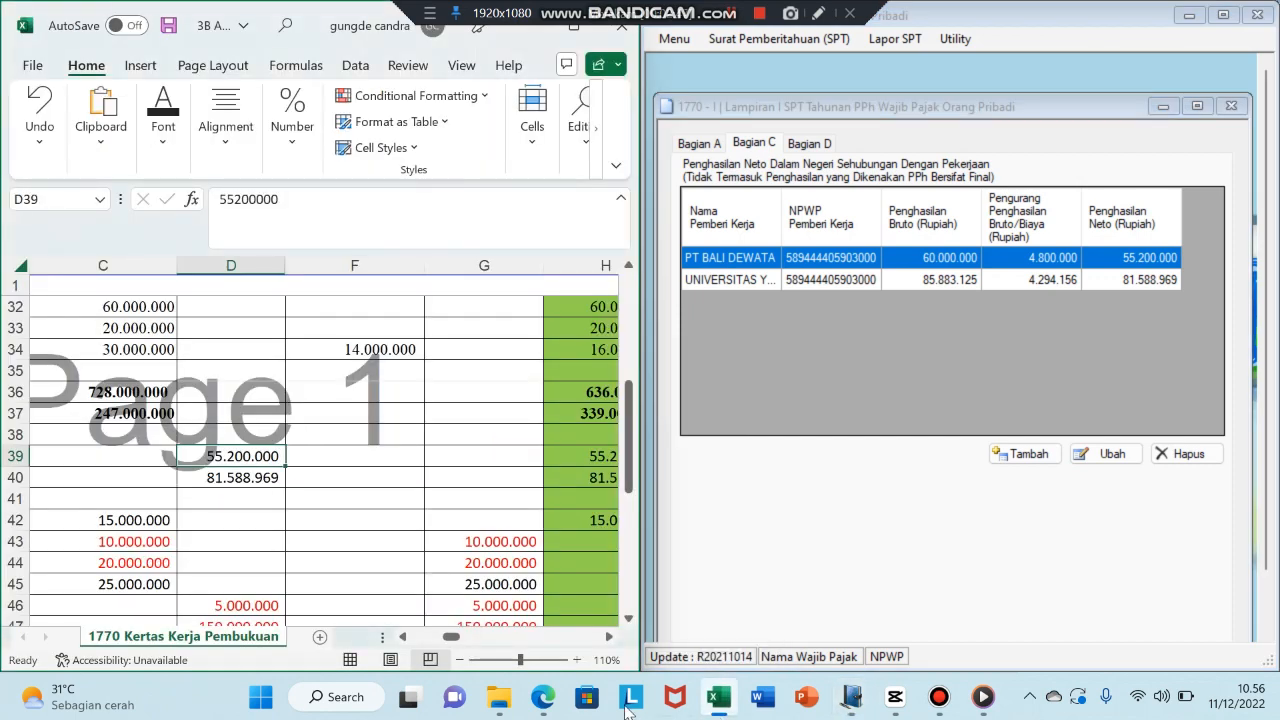
drag(450, 640, 420, 640)
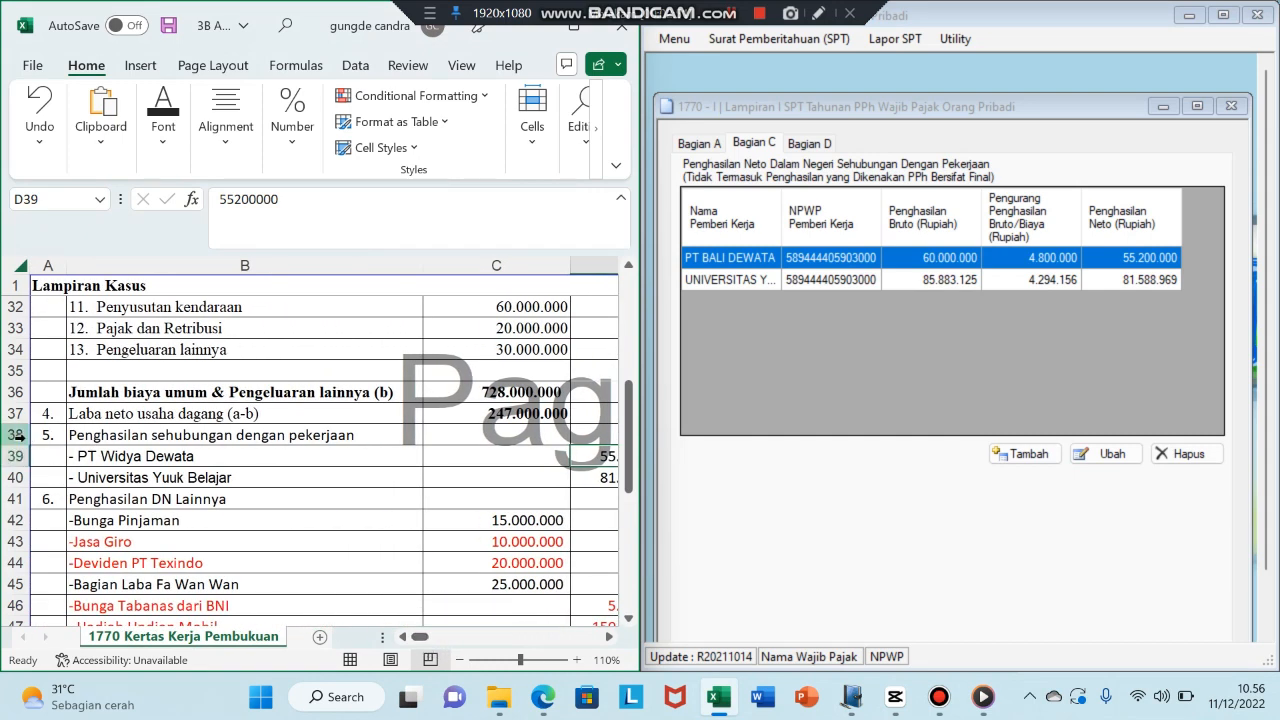
drag(15, 435, 18, 472)
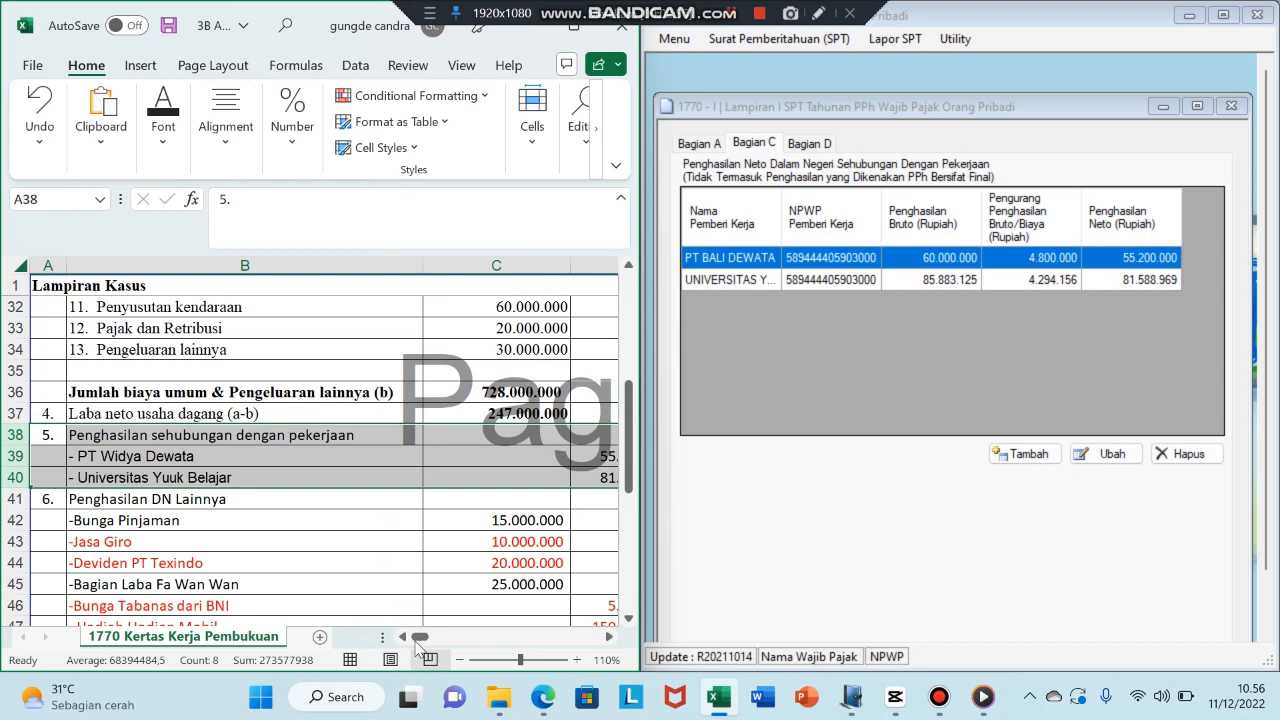
drag(420, 641, 434, 643)
drag(453, 648, 457, 648)
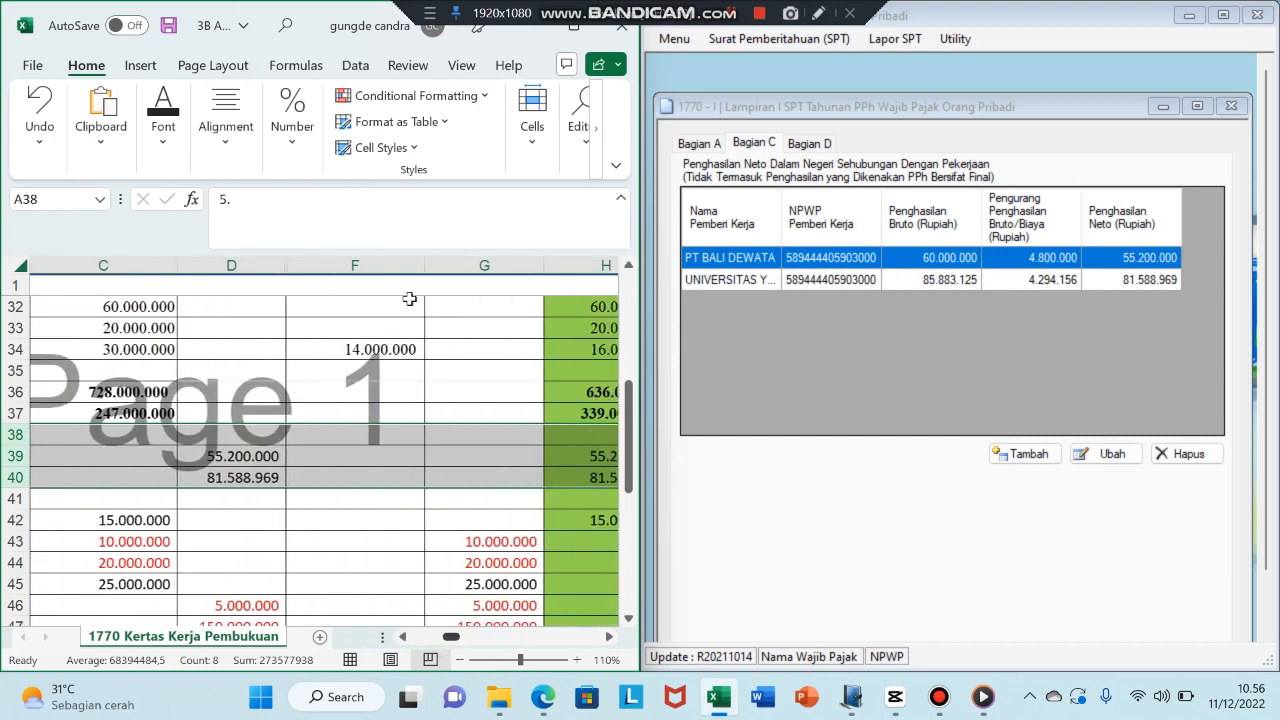
click(163, 118)
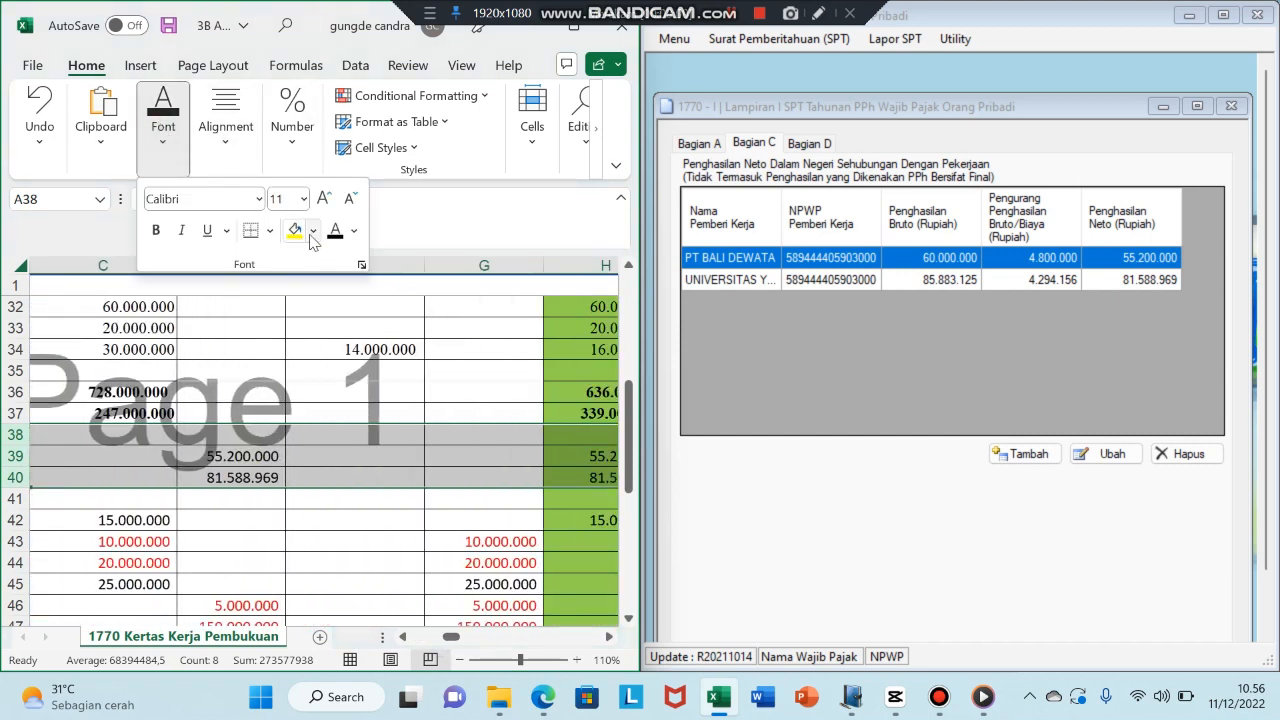
click(295, 230)
click(383, 340)
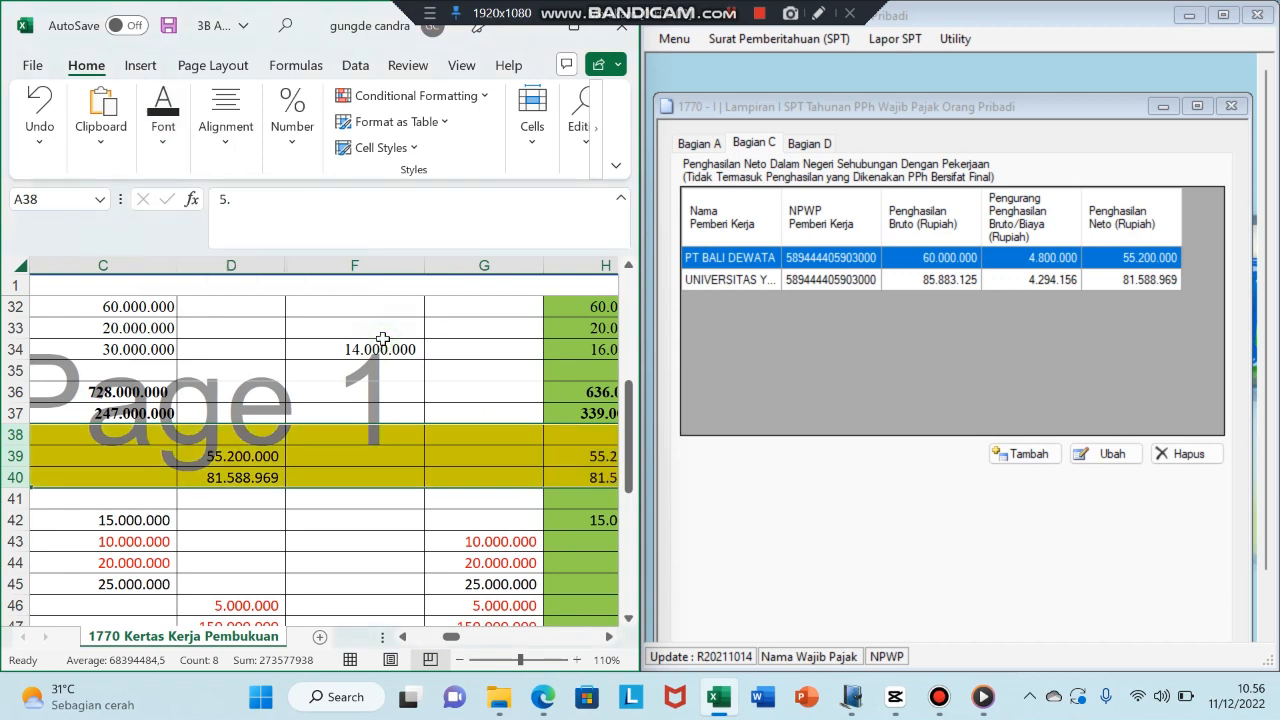
- Switch to Bagian D and check the interest figure in the PDF and Excel working paper
click(821, 145)
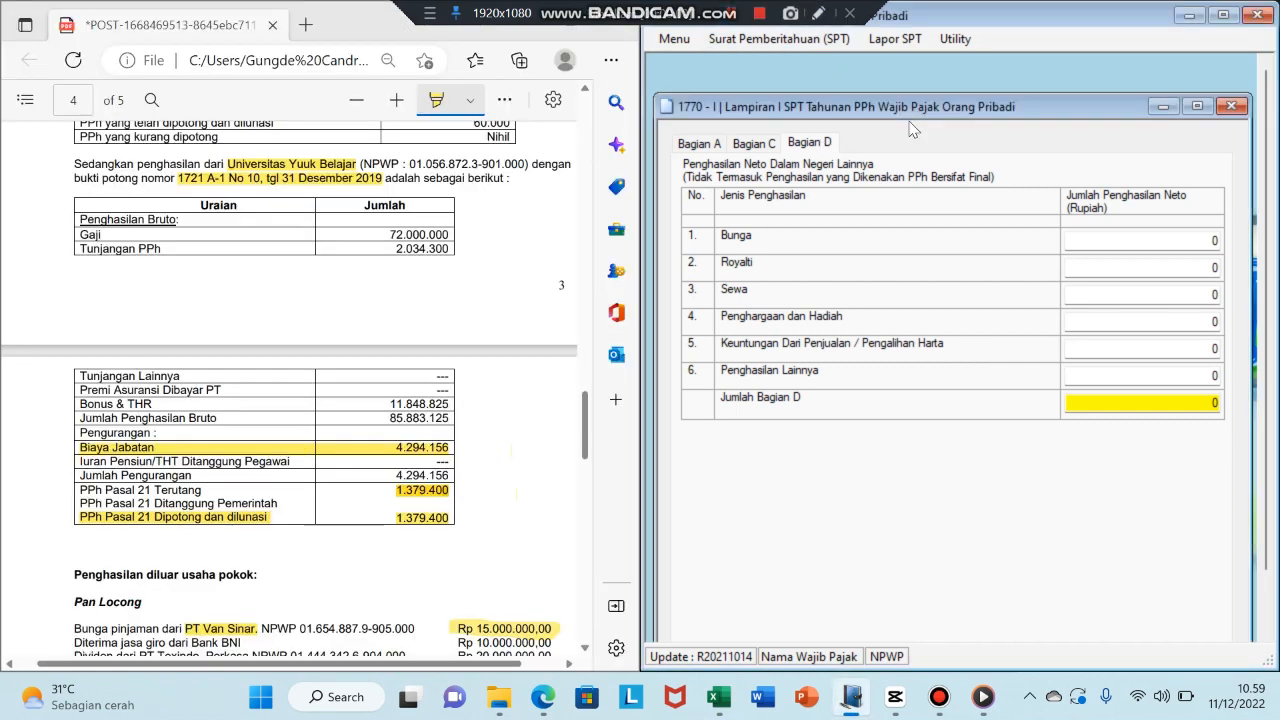
click(548, 705)
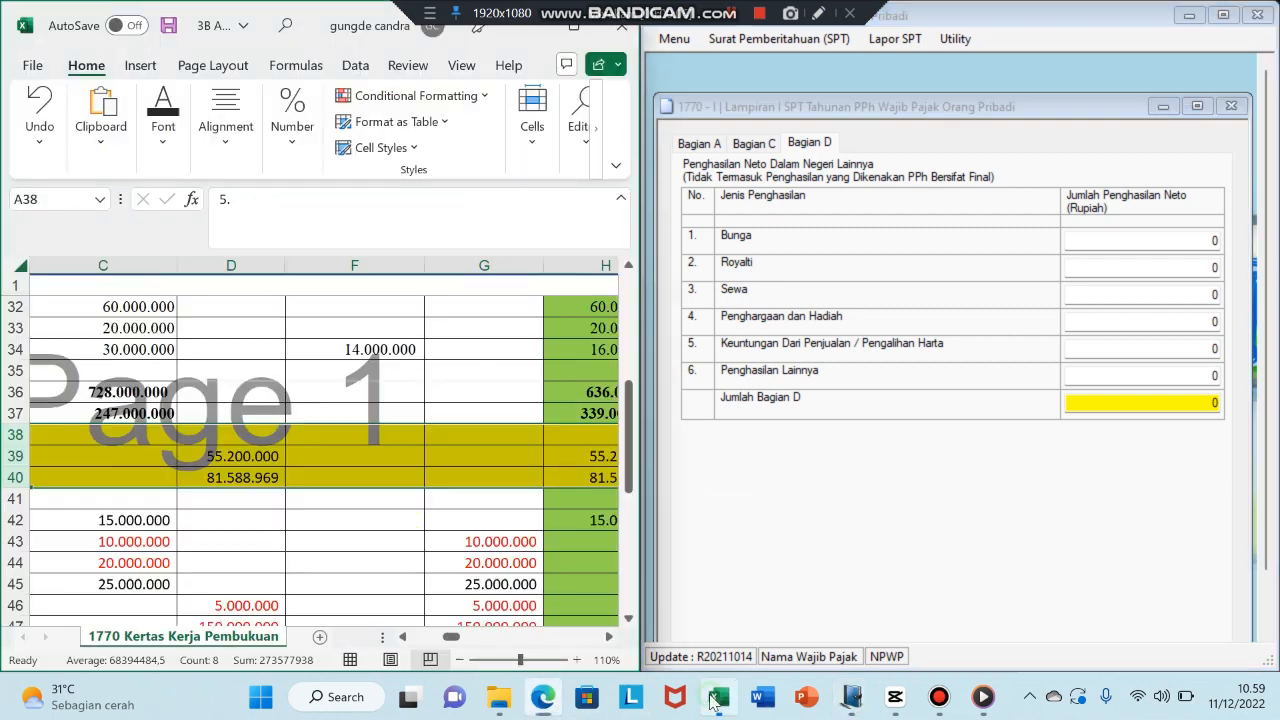
click(718, 700)
drag(451, 637, 419, 650)
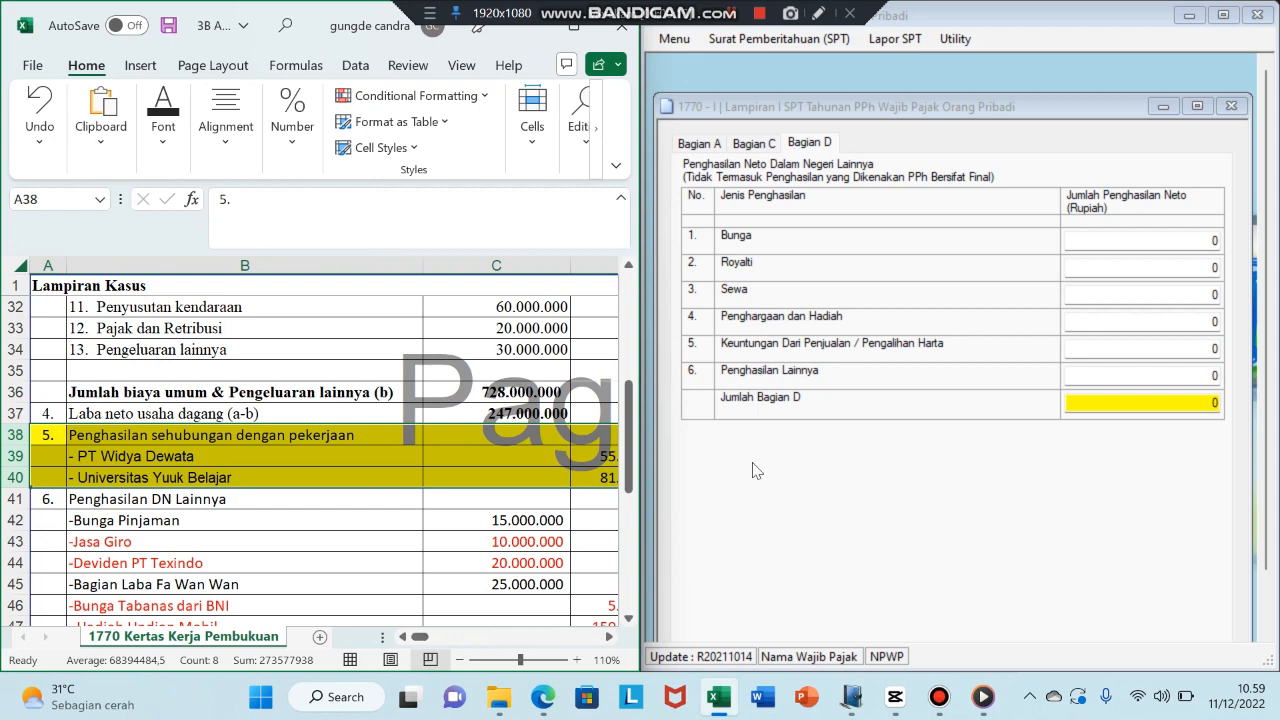
- Enter Bunga 15.000.000 in Bagian D and save the entries
click(1217, 241)
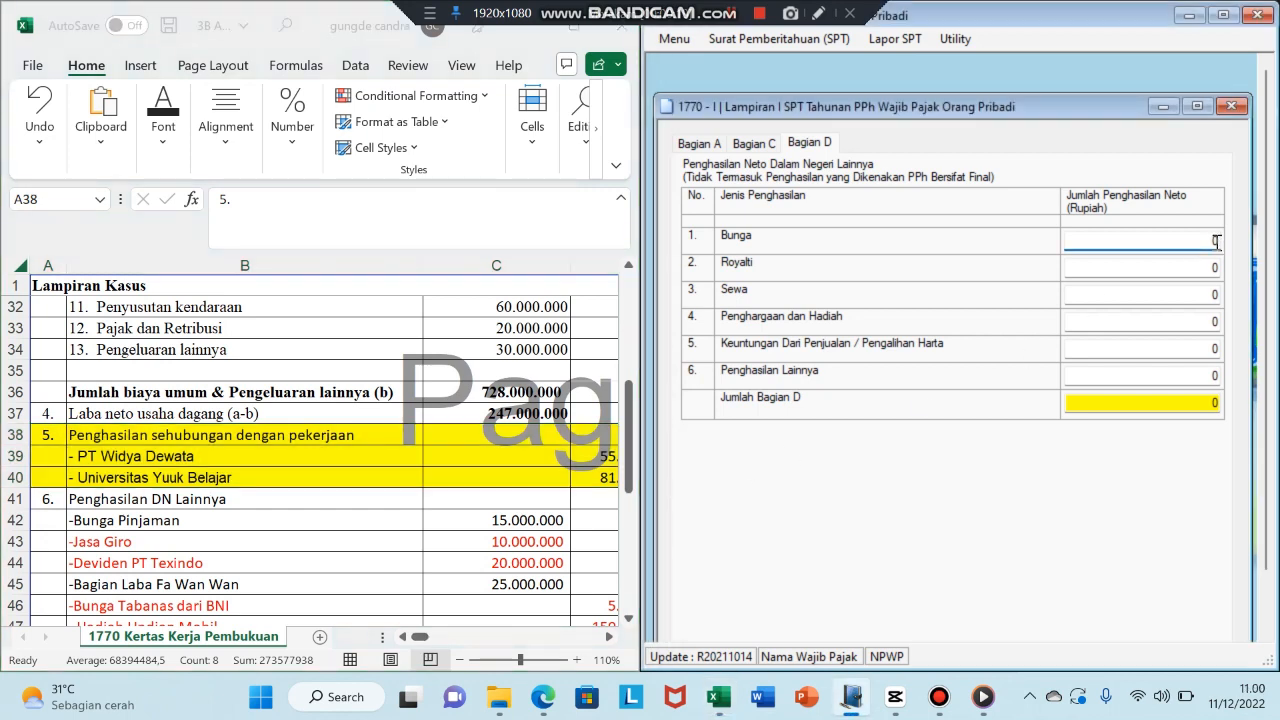
key(BackSpace)
text(15.000.)
text(00000)
key(Tab)
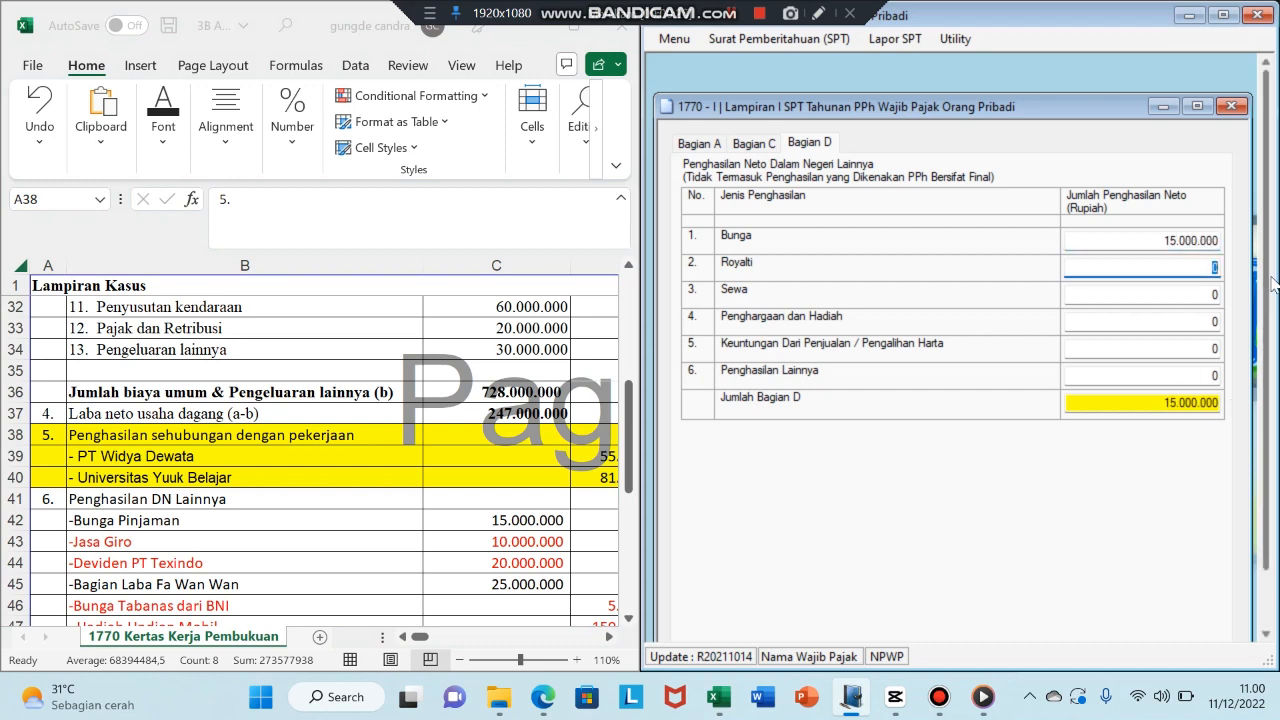
scroll(1270, 380, down, 1)
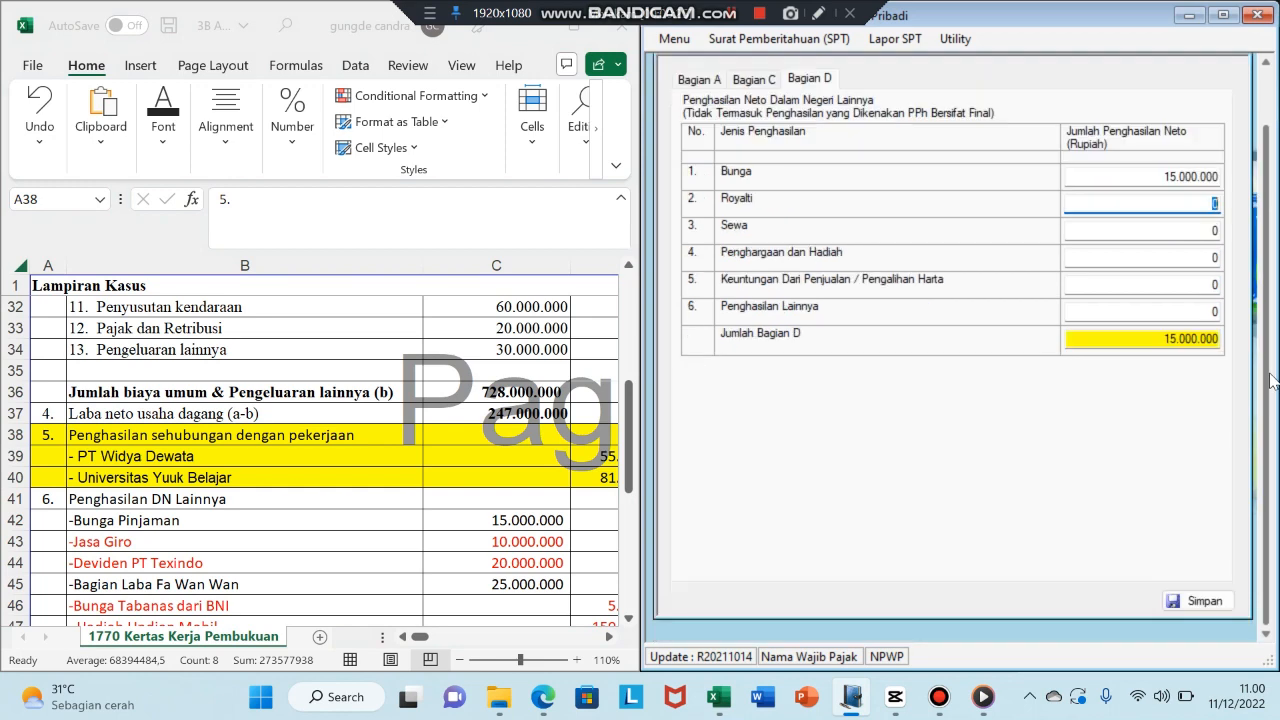
click(1197, 599)
click(720, 415)
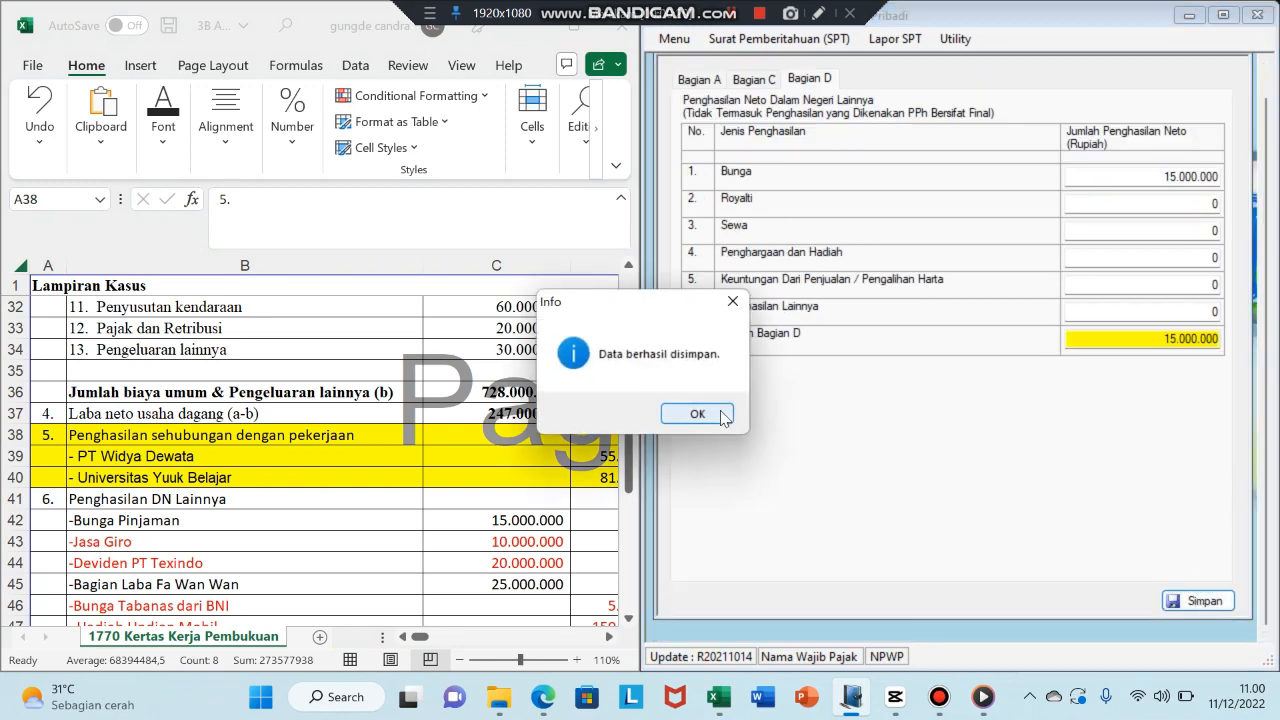
scroll(1266, 340, up, 1)
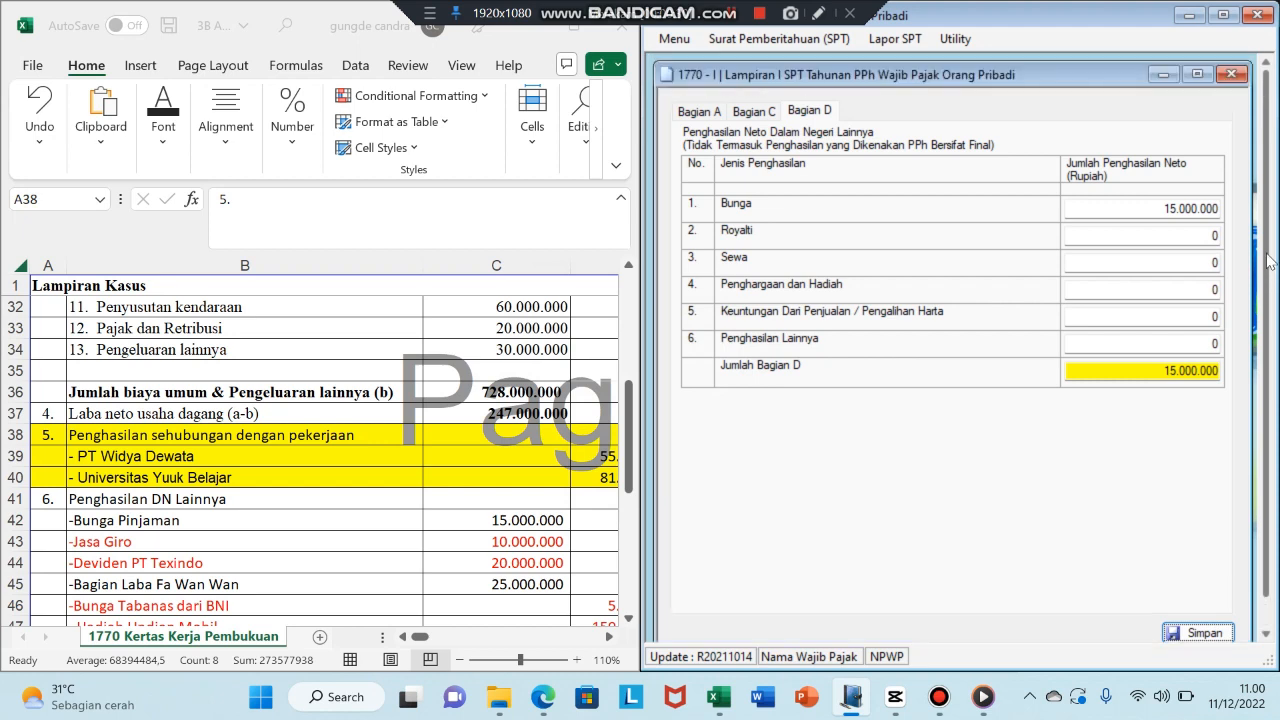
- Close Lampiran I and review the 54.000.000 PTKP rate under Utility > Setting > PTKP
click(1232, 76)
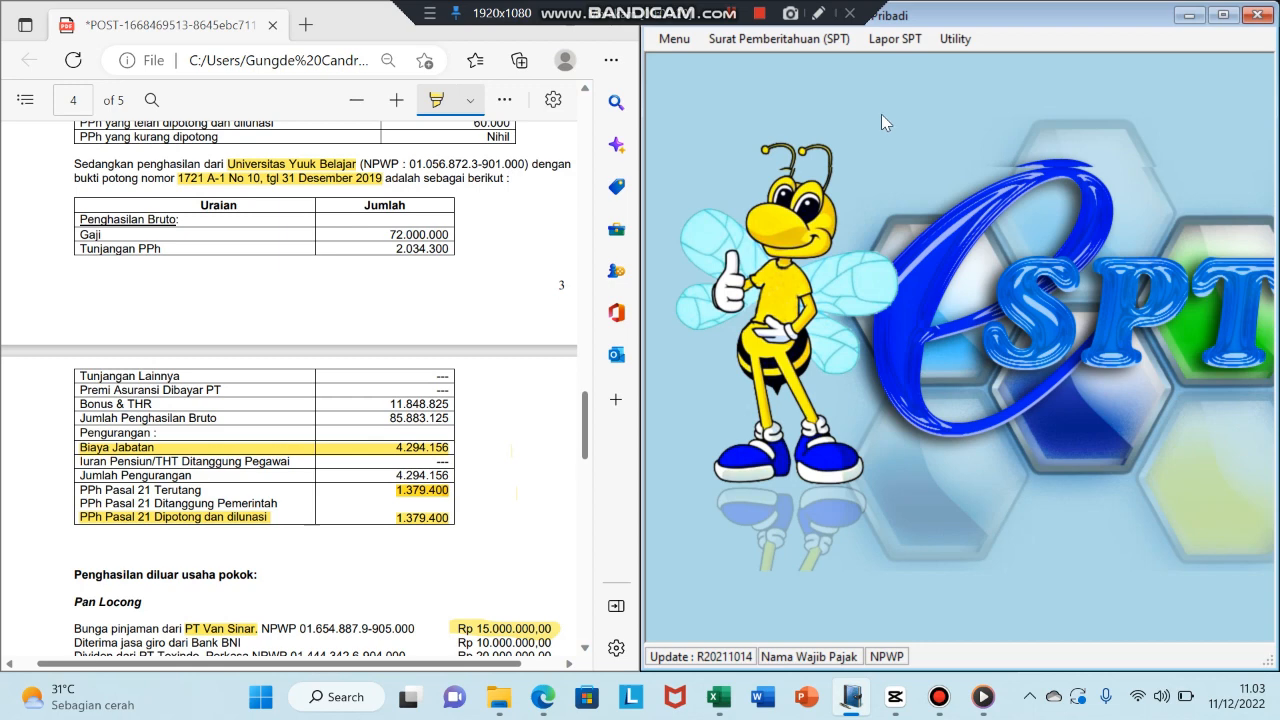
click(955, 39)
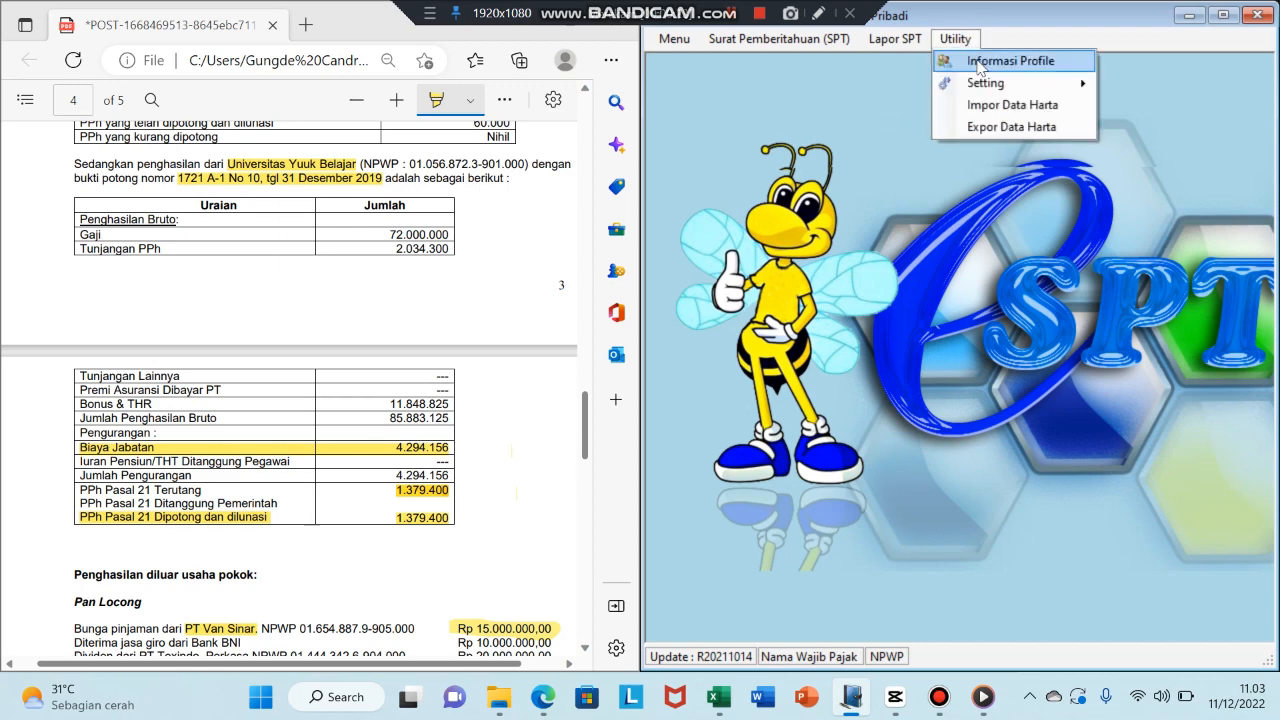
mouse_move(989, 85)
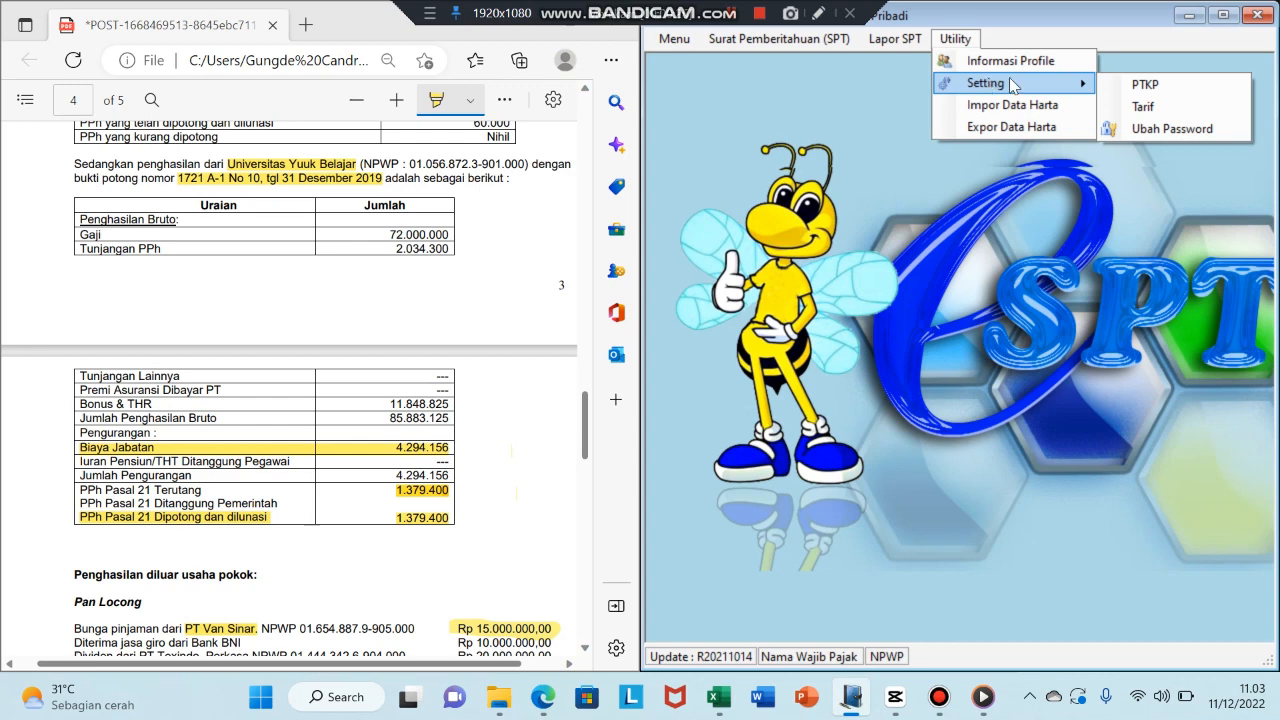
click(1140, 85)
drag(916, 80, 976, 89)
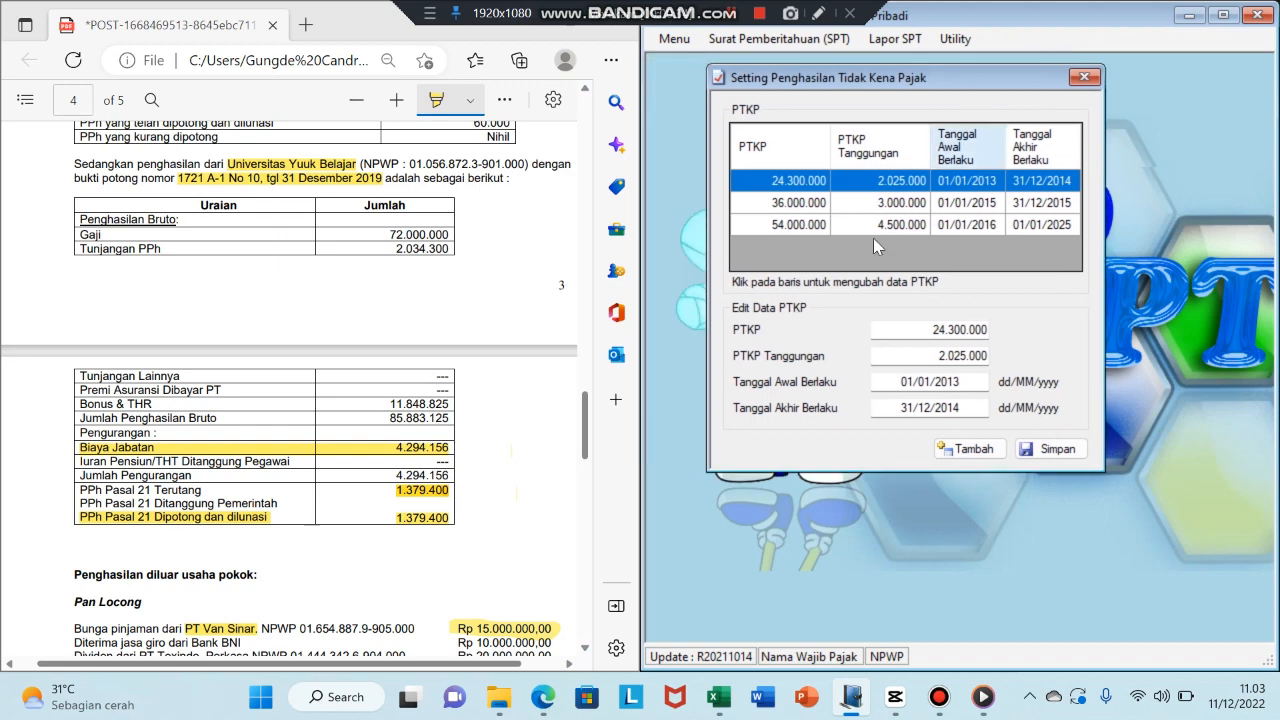
click(786, 226)
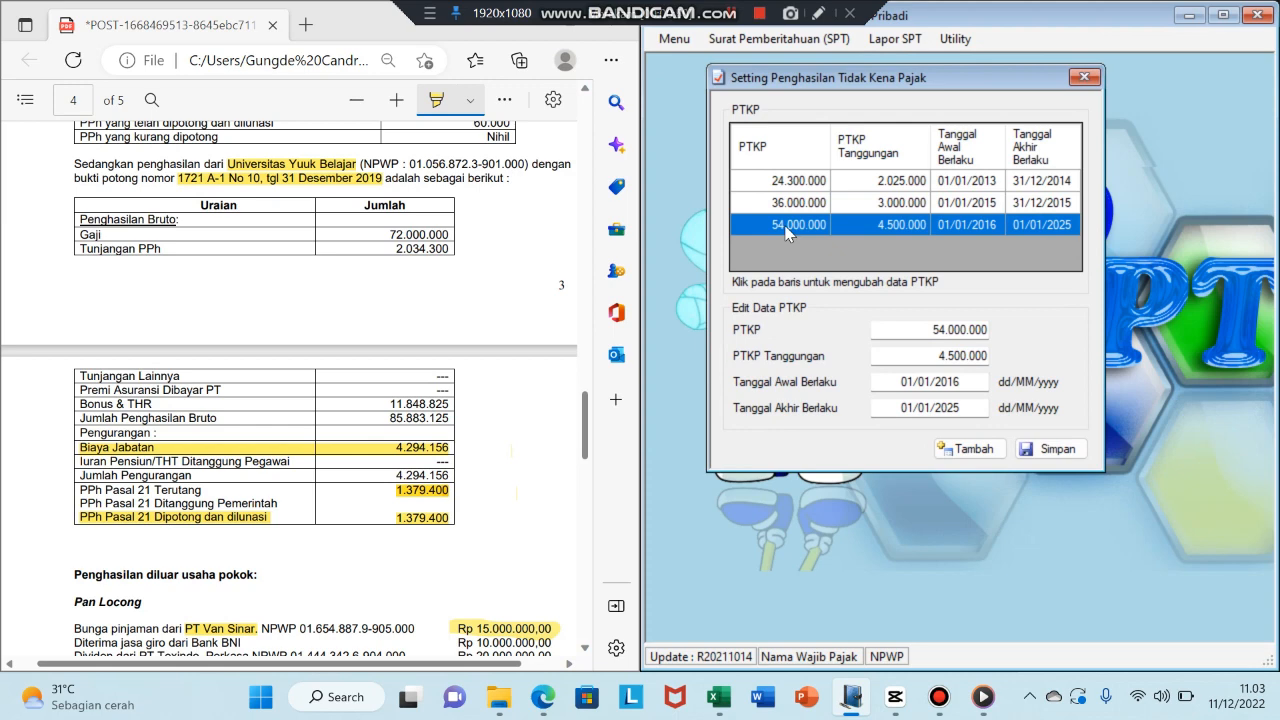
click(1080, 76)
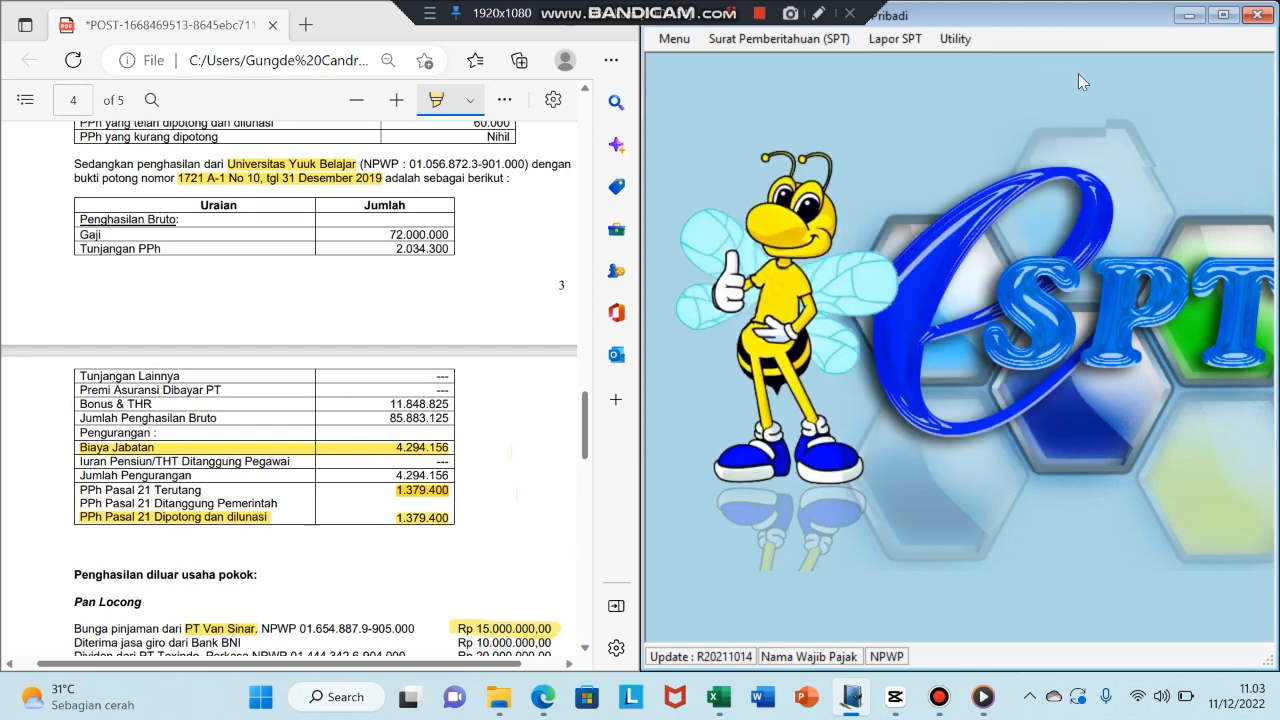
click(956, 46)
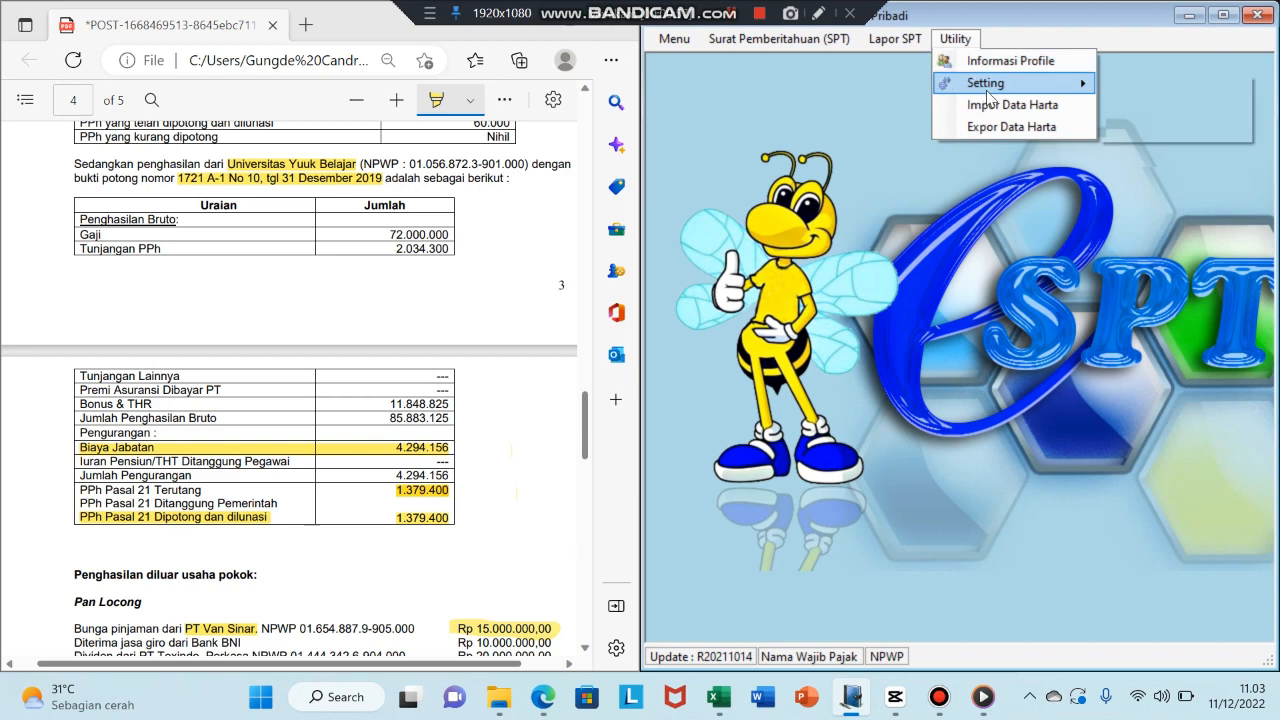
mouse_move(1063, 89)
click(1143, 106)
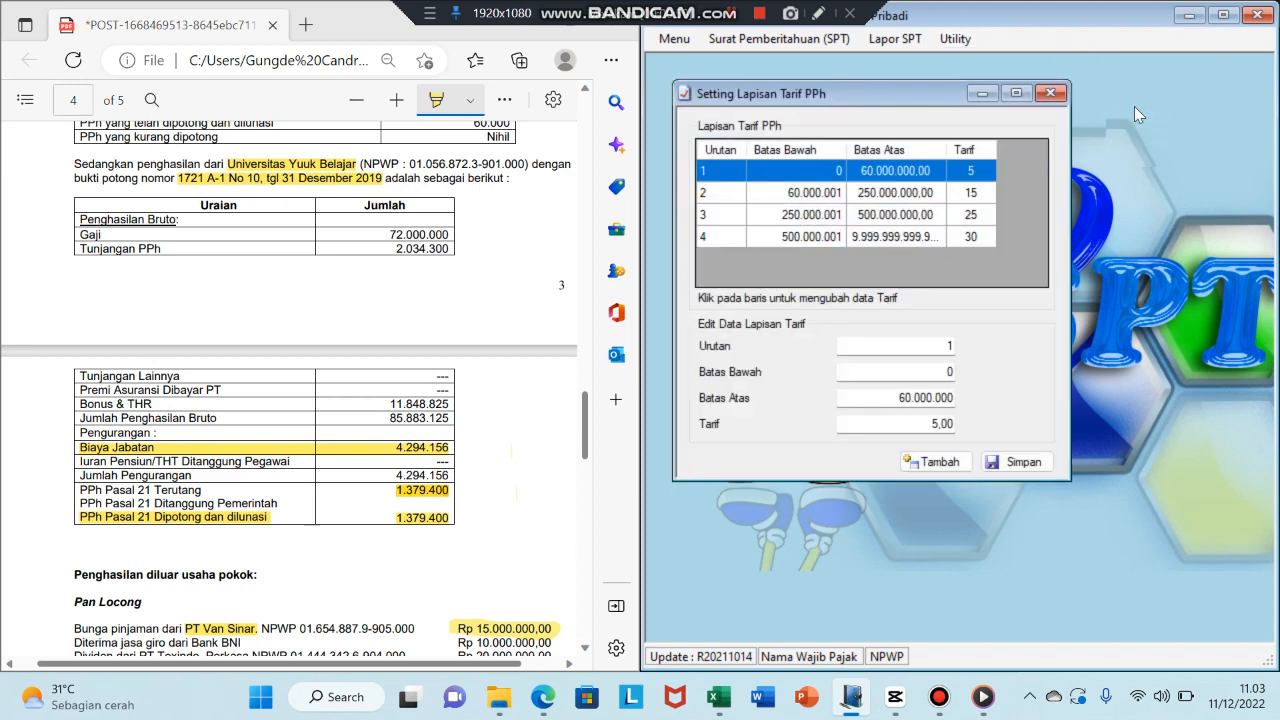
drag(903, 90, 933, 90)
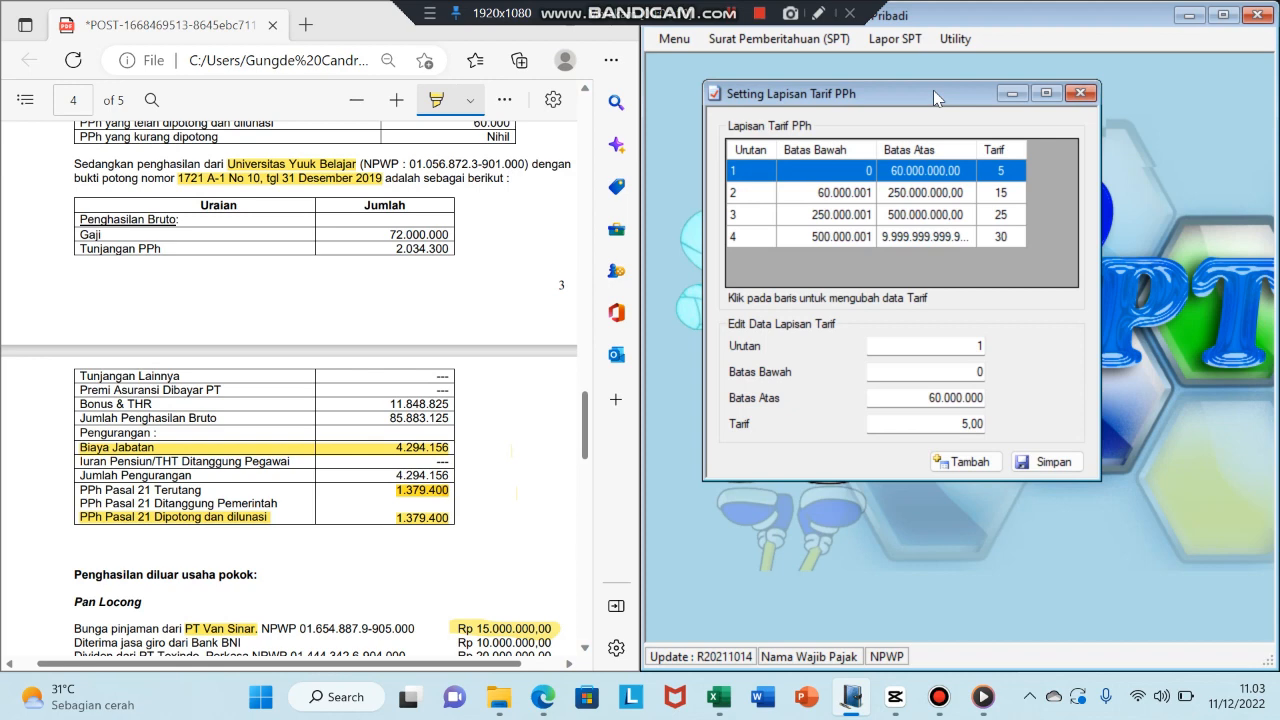
click(811, 202)
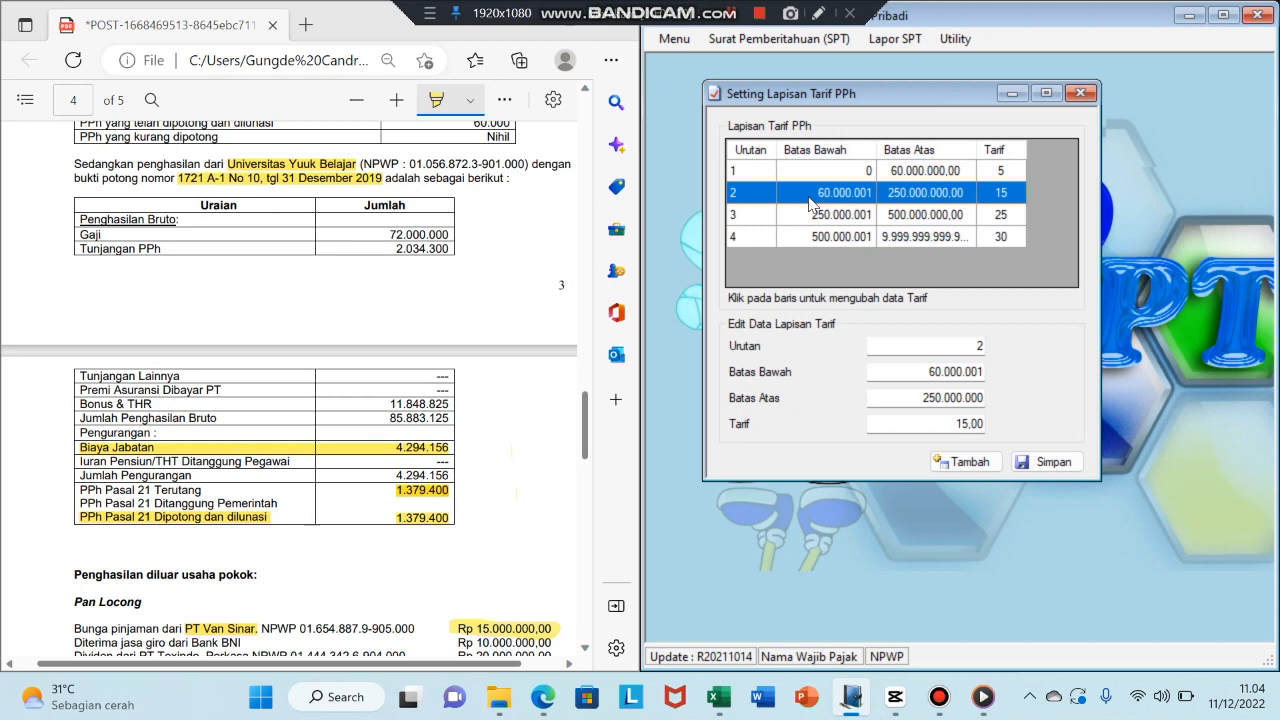
click(1050, 463)
click(712, 416)
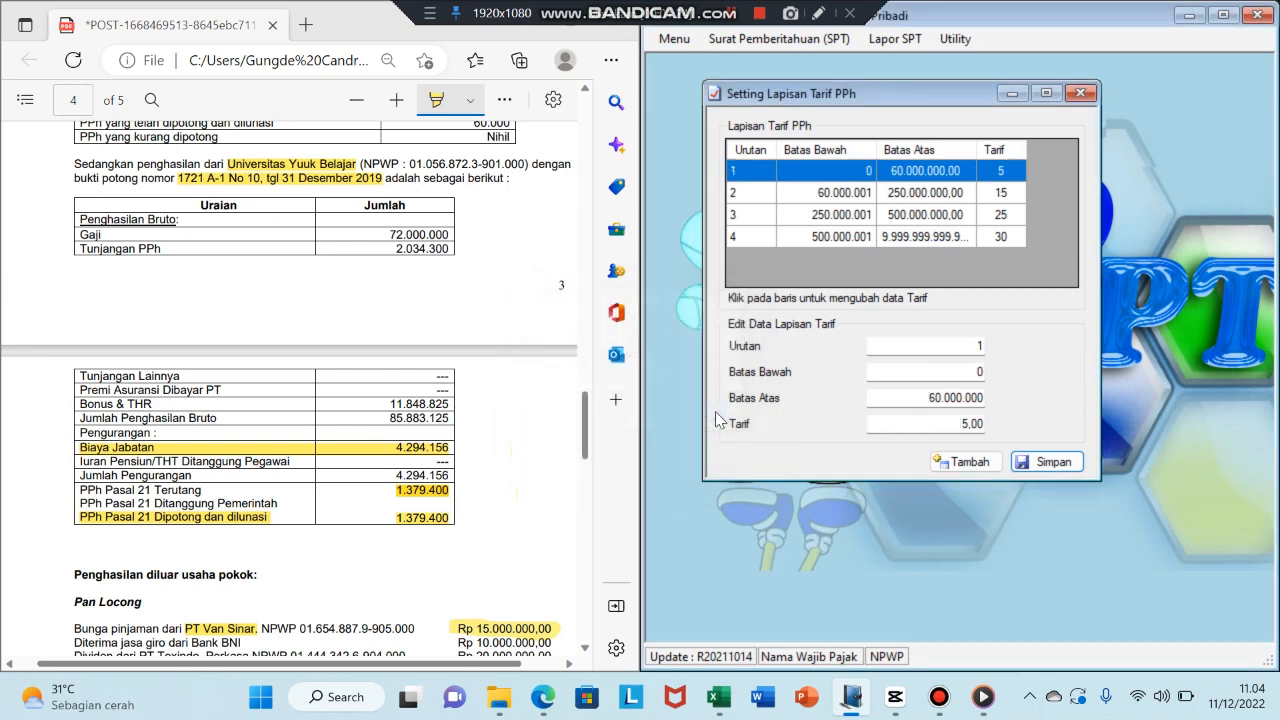
click(1081, 93)
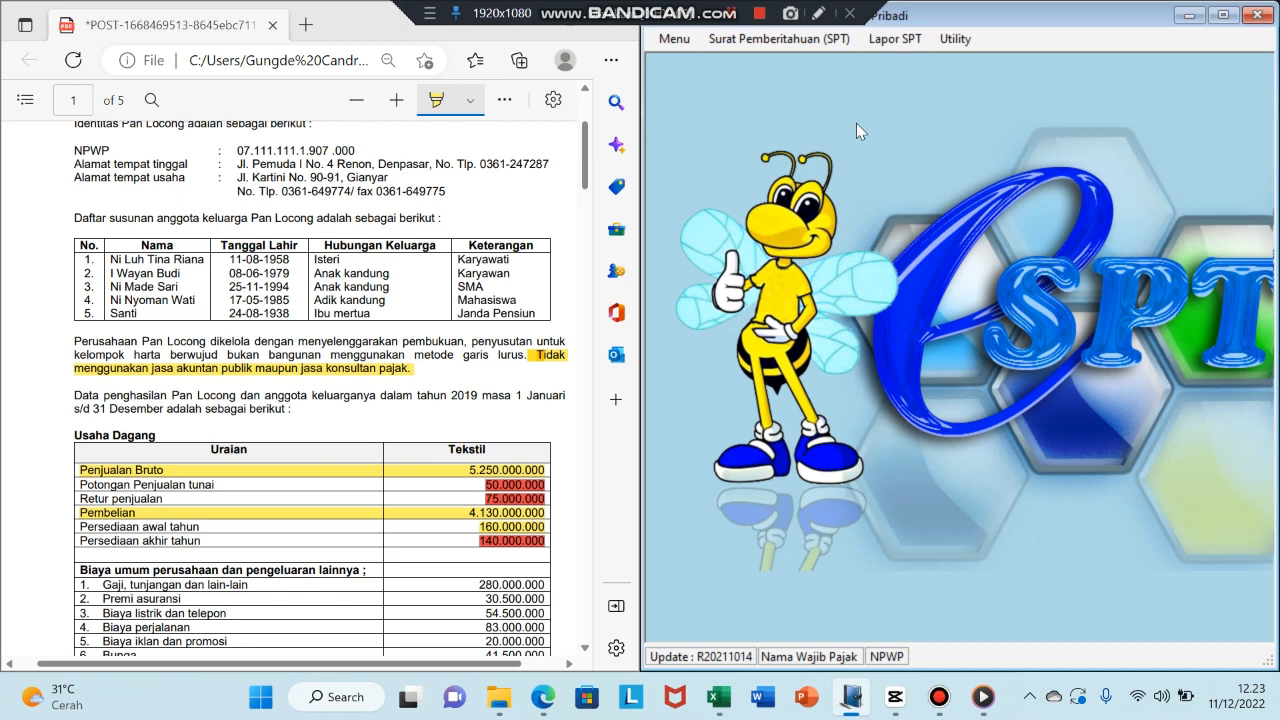
- Open the 1770 Induk return and review Bagian A and Bagian B taxable income 490.788.969
click(763, 39)
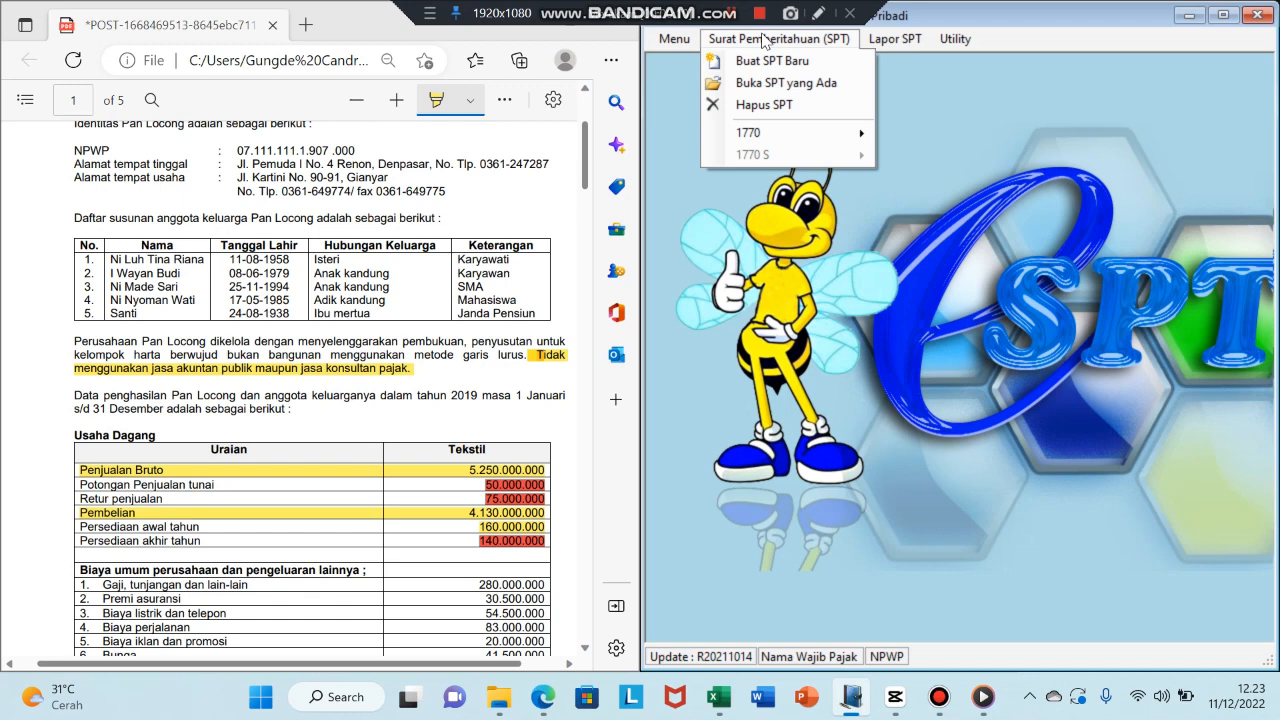
mouse_move(770, 135)
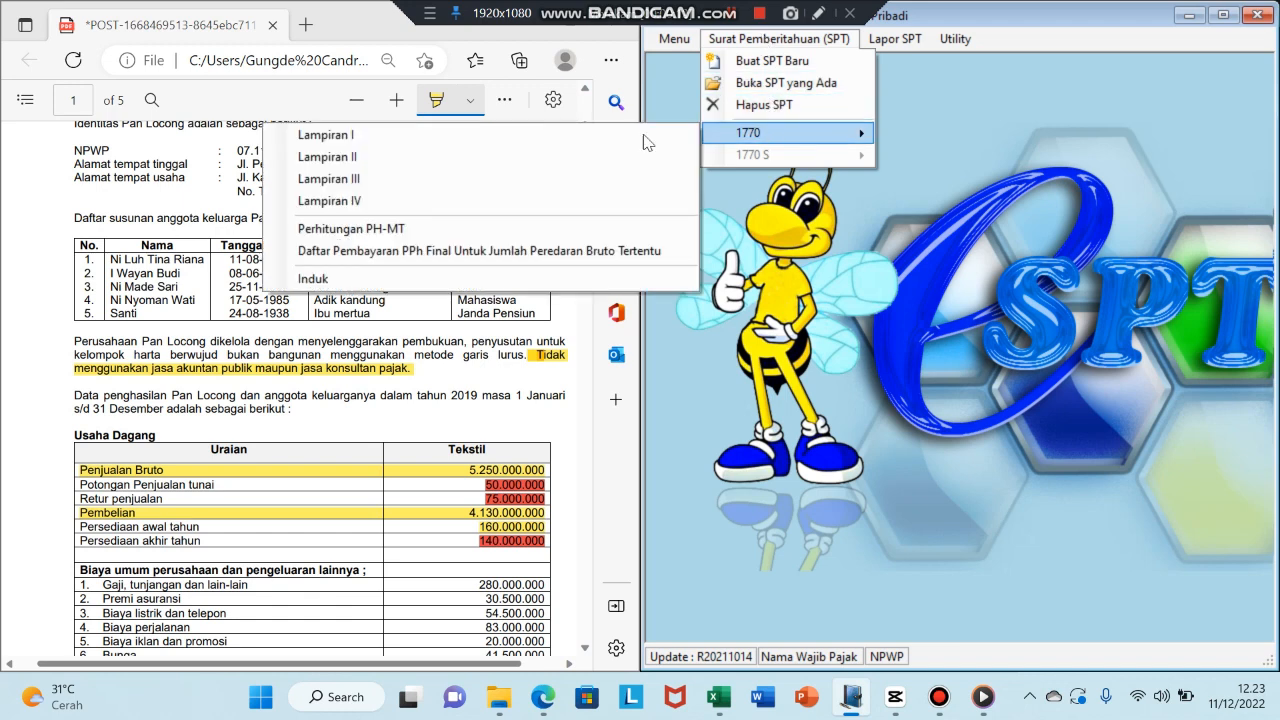
click(441, 279)
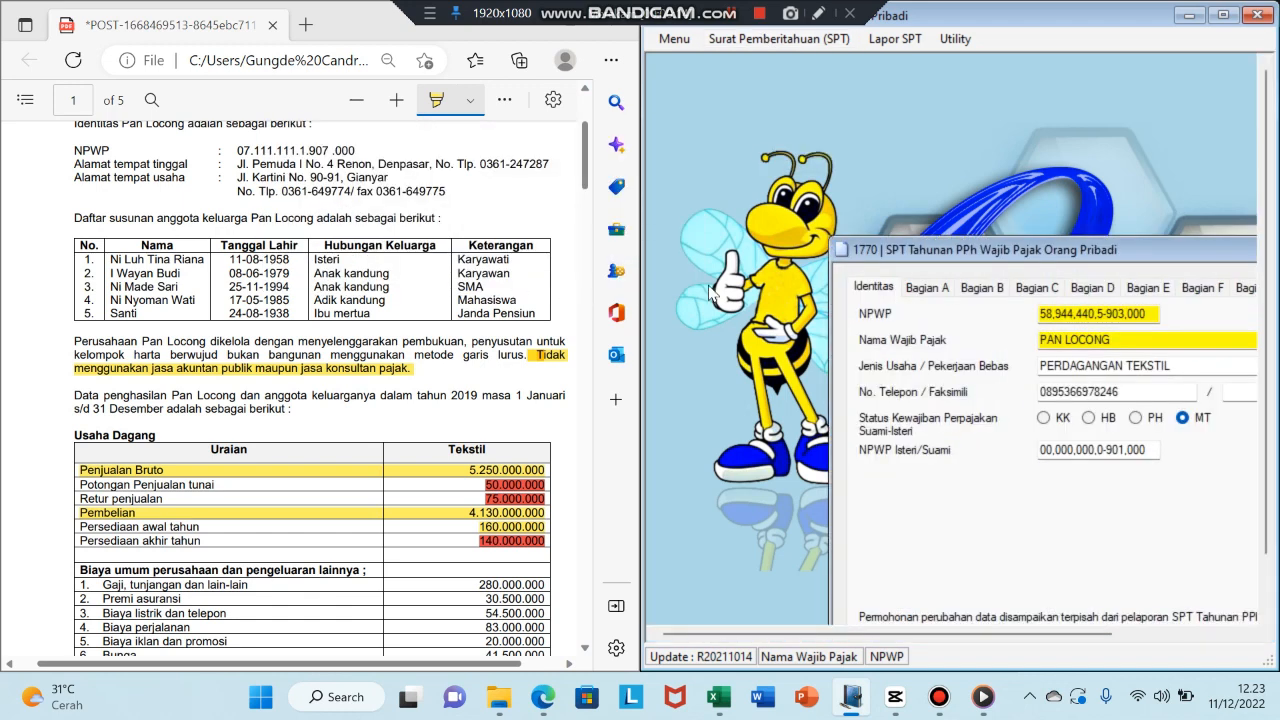
drag(963, 254, 787, 175)
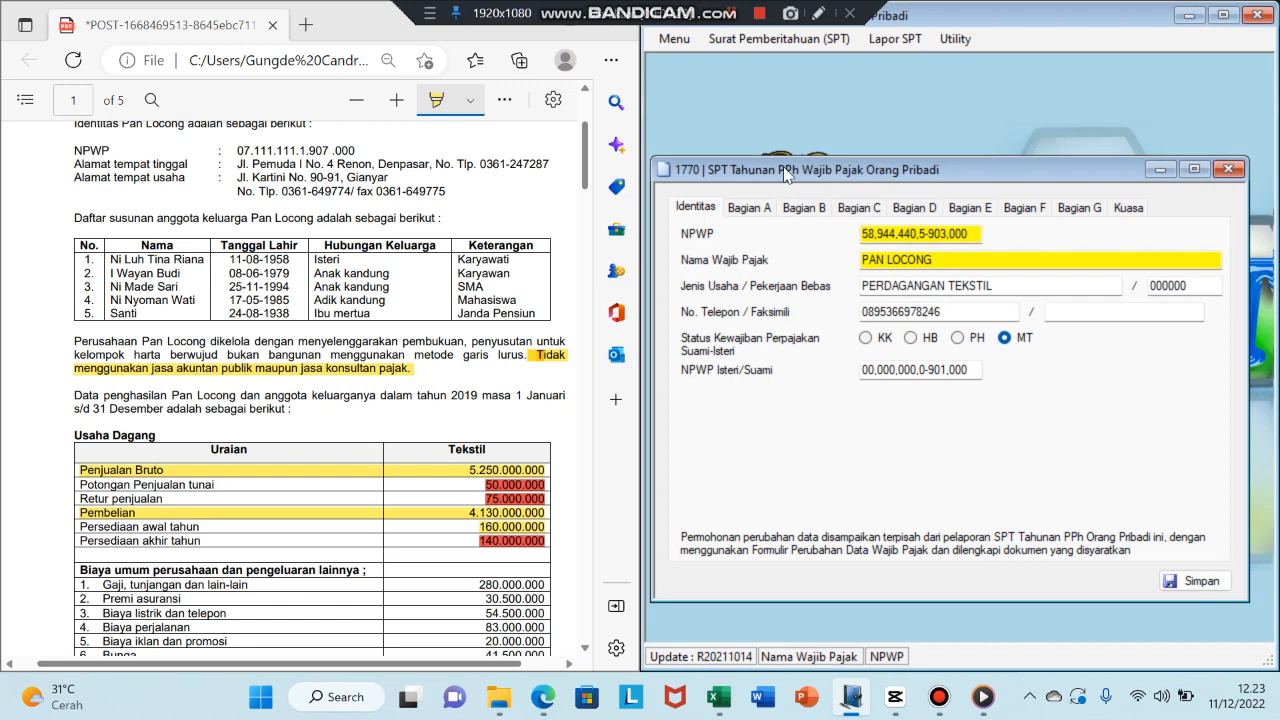
click(959, 43)
click(959, 44)
click(738, 208)
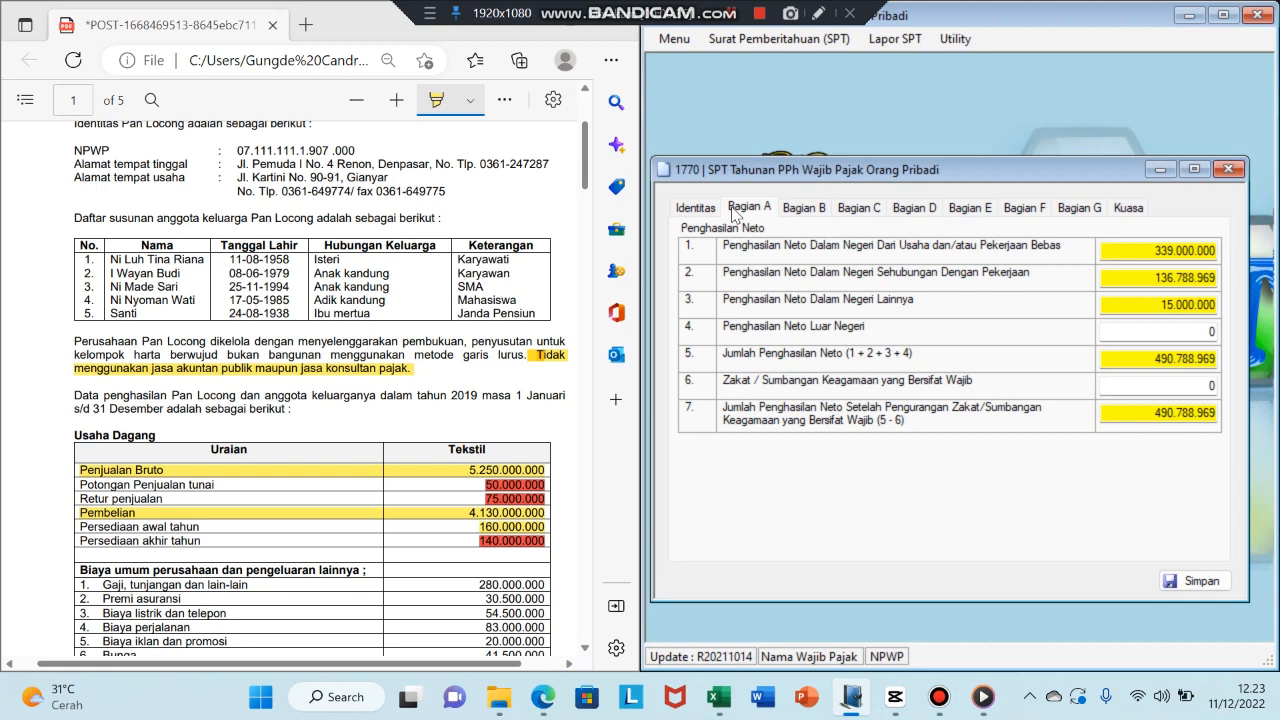
click(808, 209)
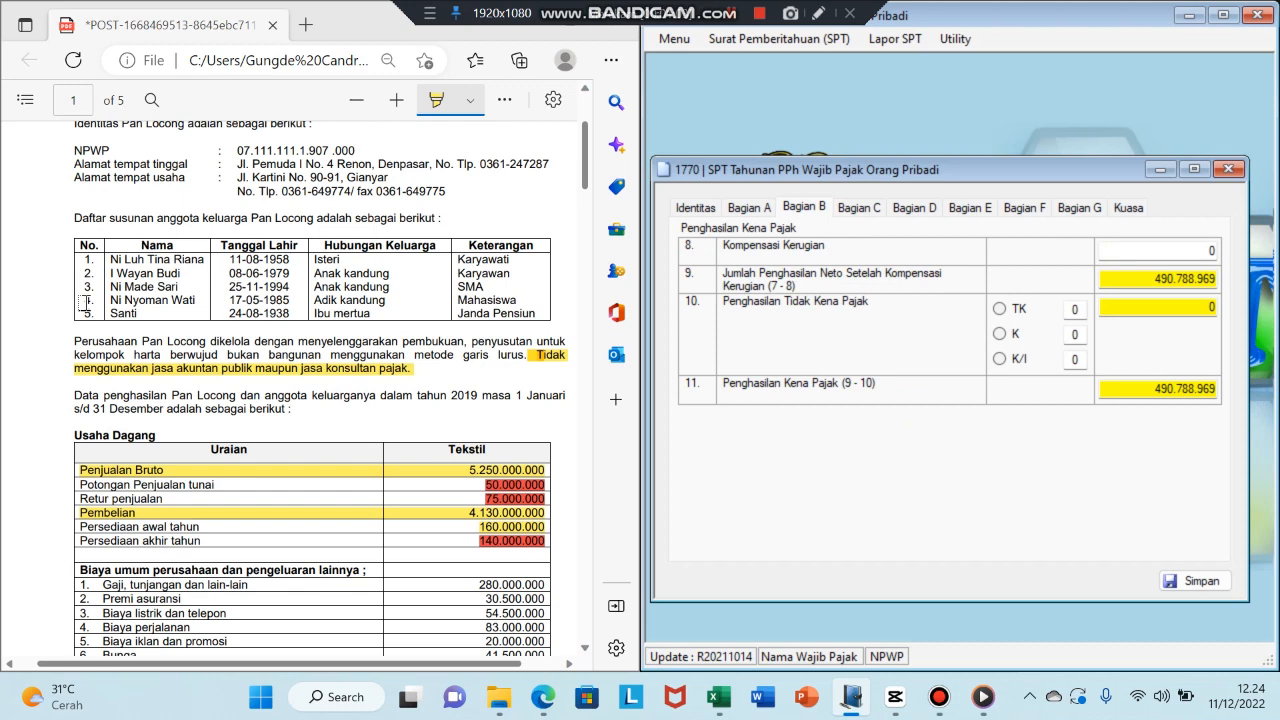
- Set PTKP status K/I with 1 dependent and turn off self-calculation, giving 62.447.000 tax due
click(999, 359)
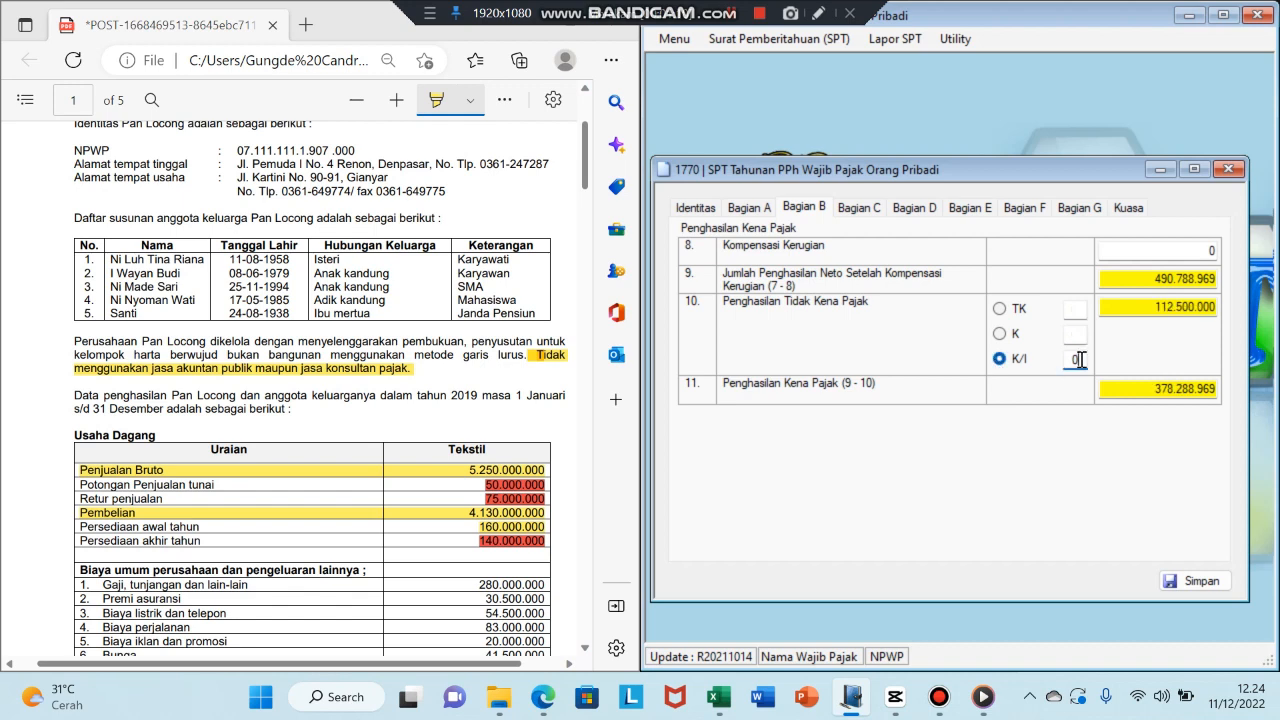
key(BackSpace)
text(1)
key(Return)
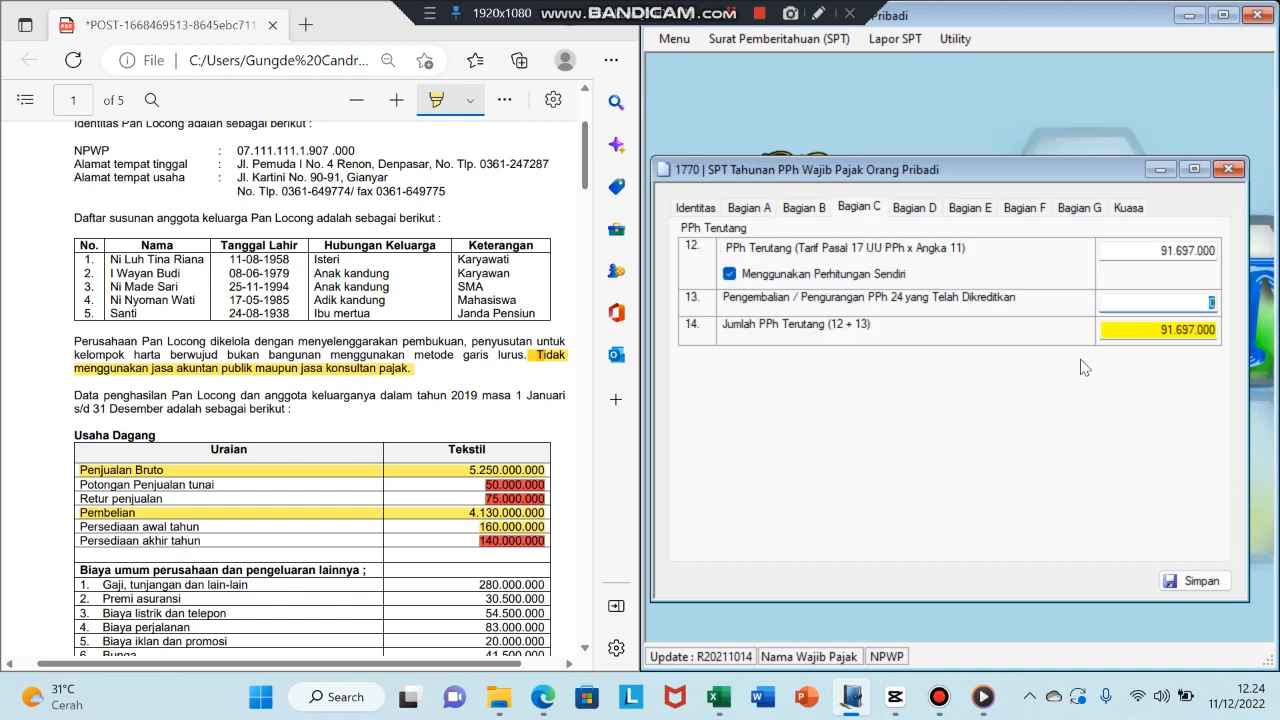
click(729, 274)
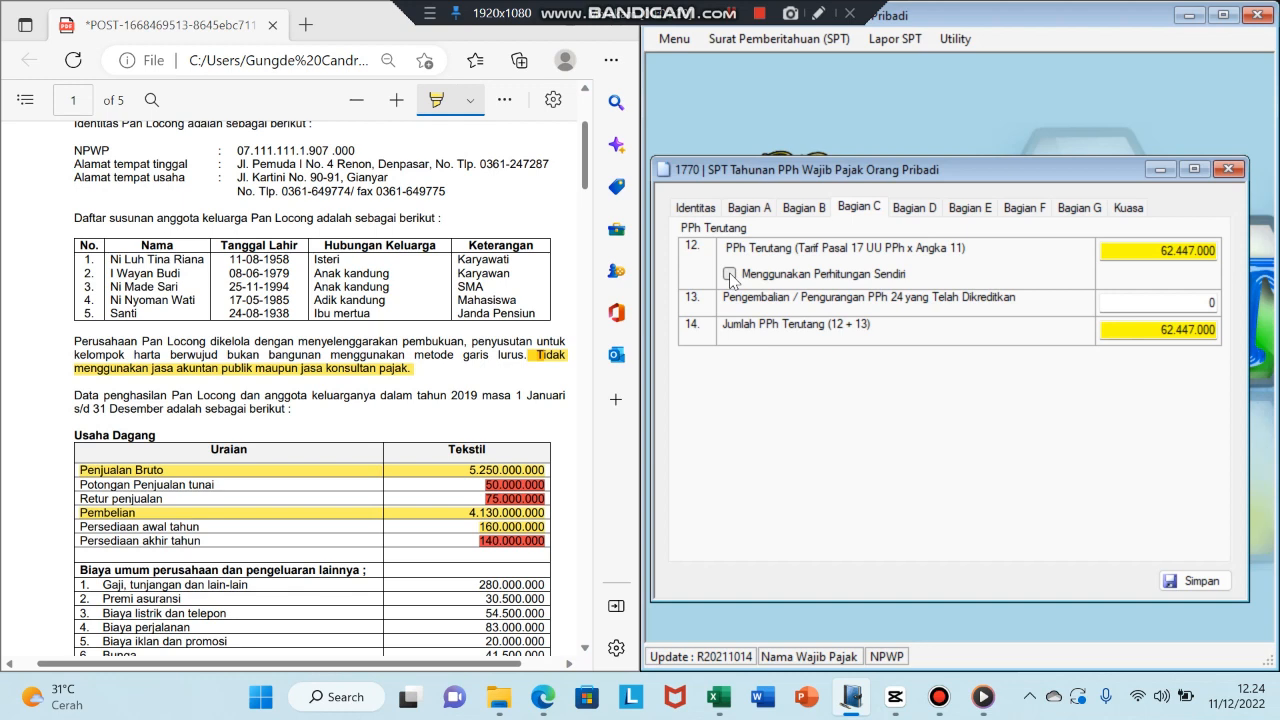
click(900, 208)
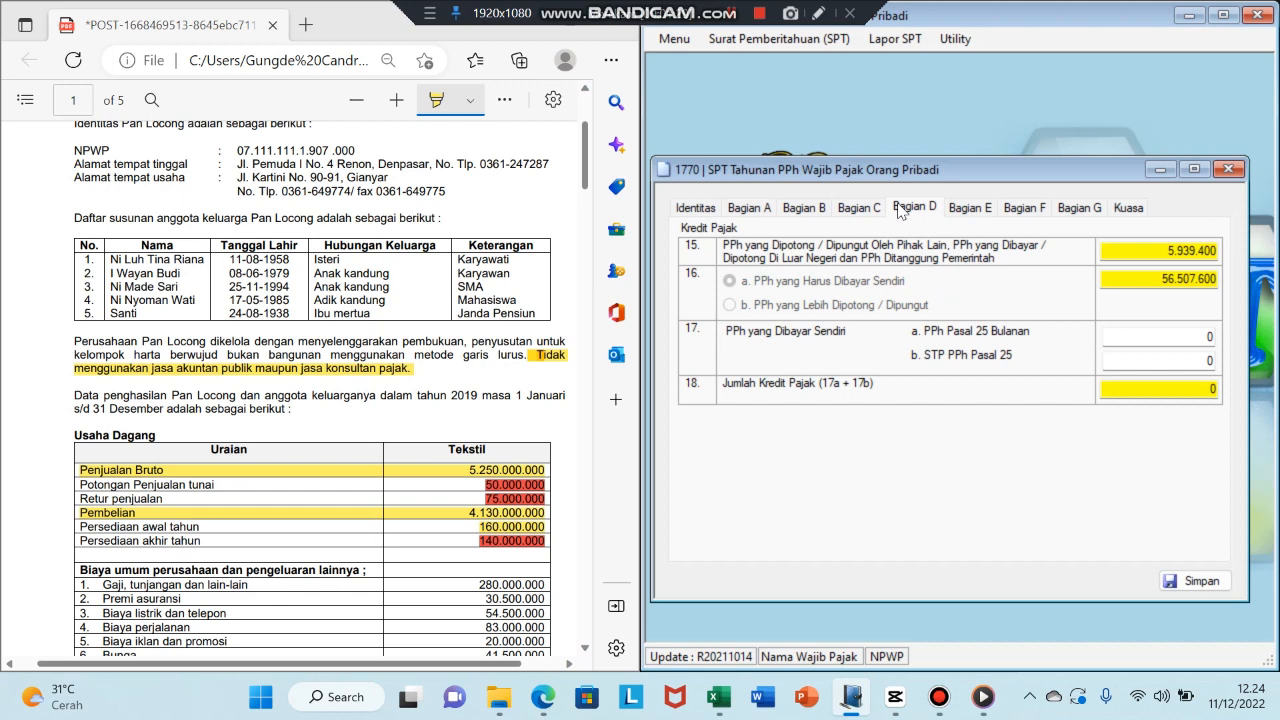
- Fill row 74 (PPh Pasal 25) of the Excel working paper with yellow
click(720, 697)
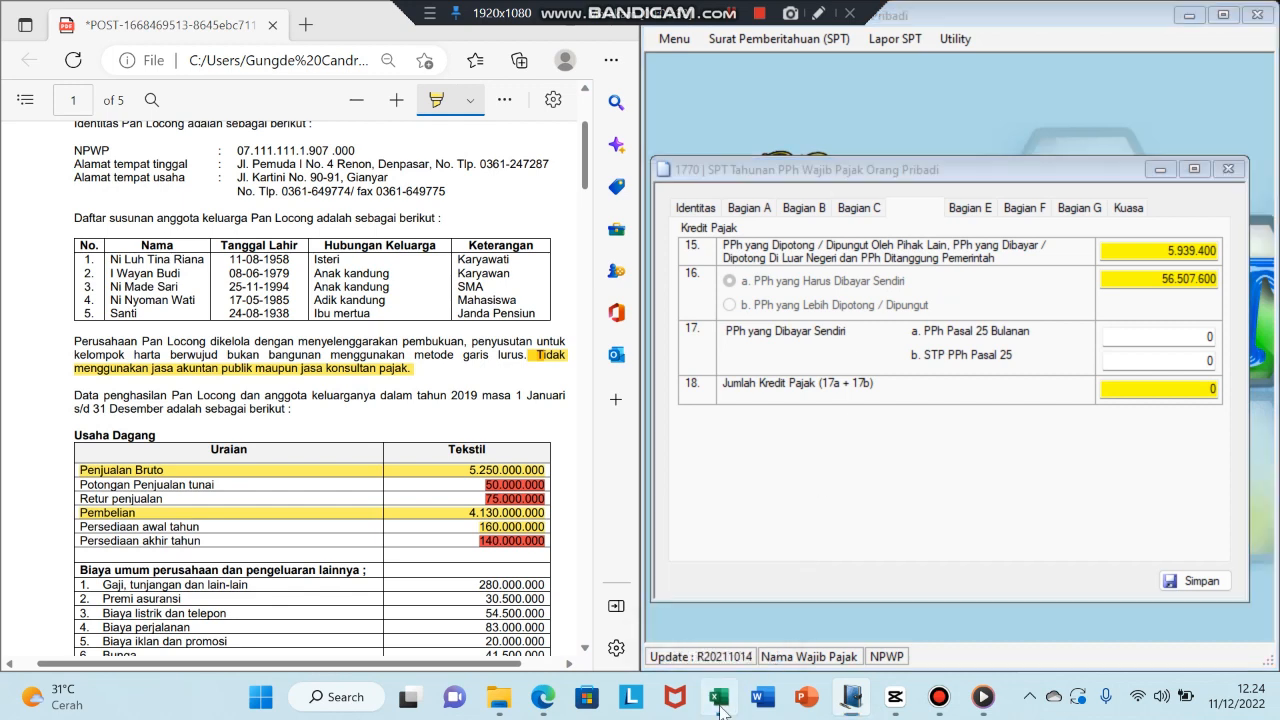
drag(497, 637, 419, 637)
click(18, 562)
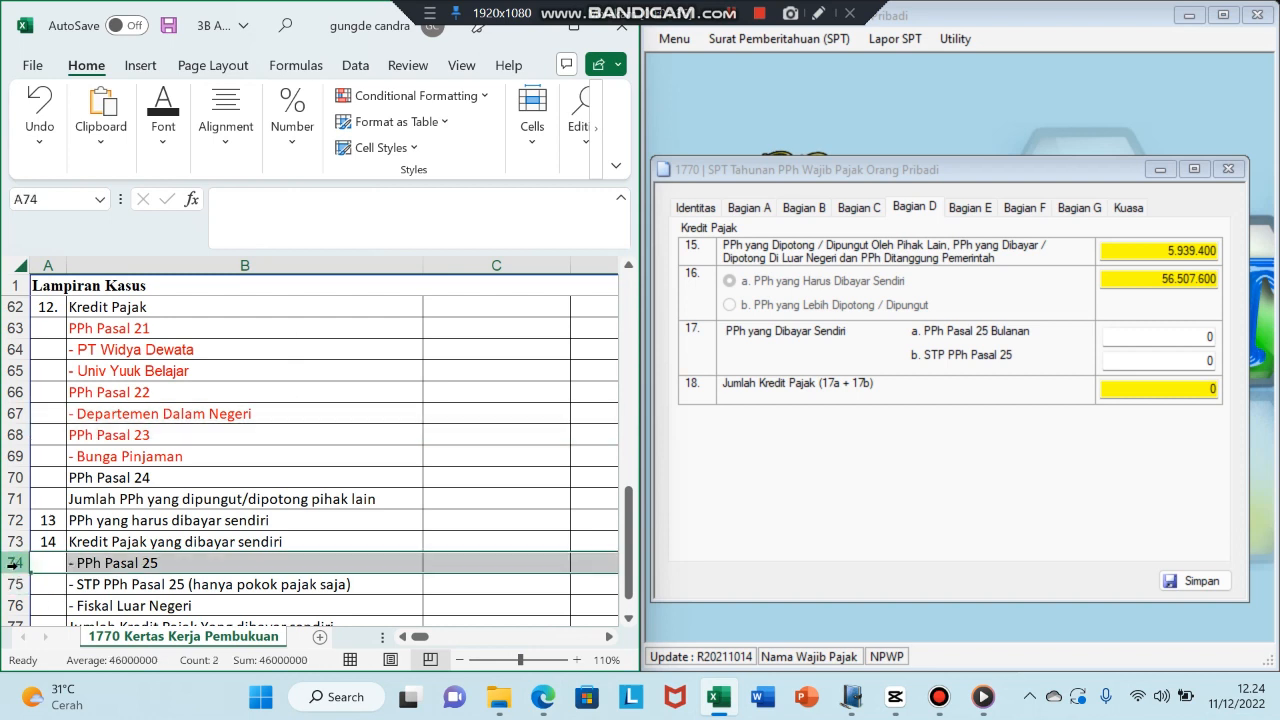
click(170, 133)
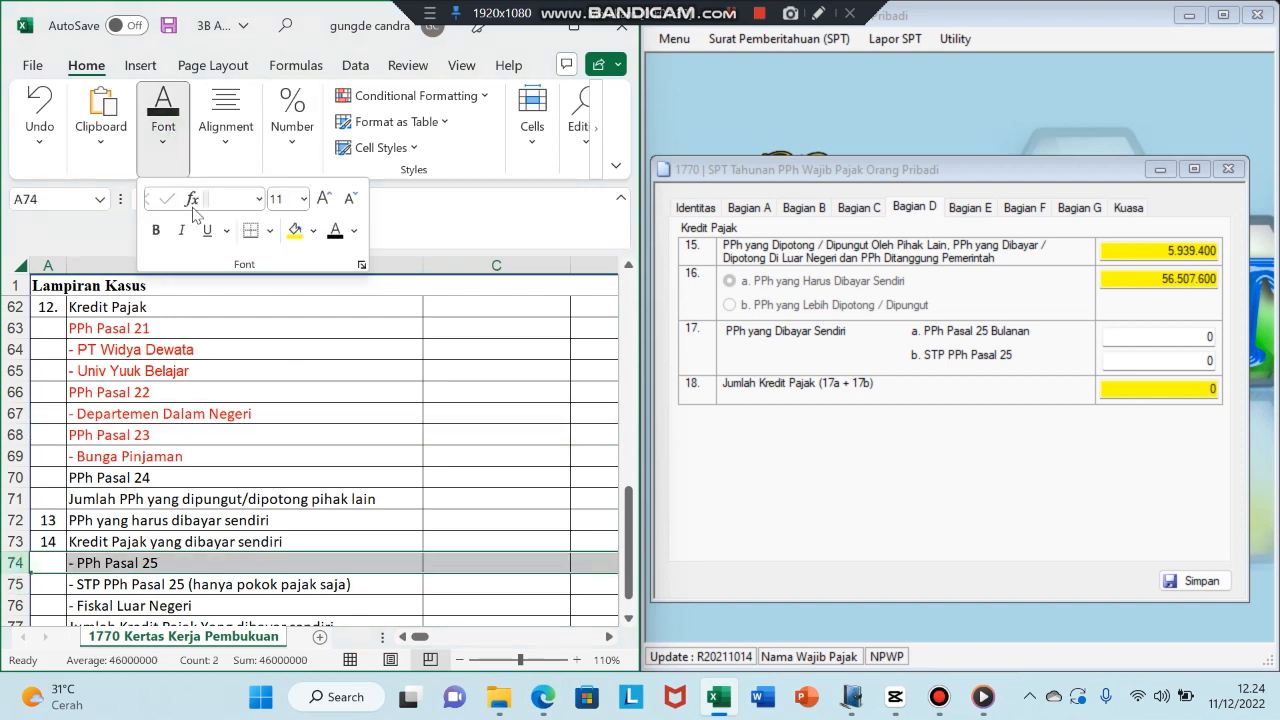
click(294, 230)
drag(416, 640, 466, 638)
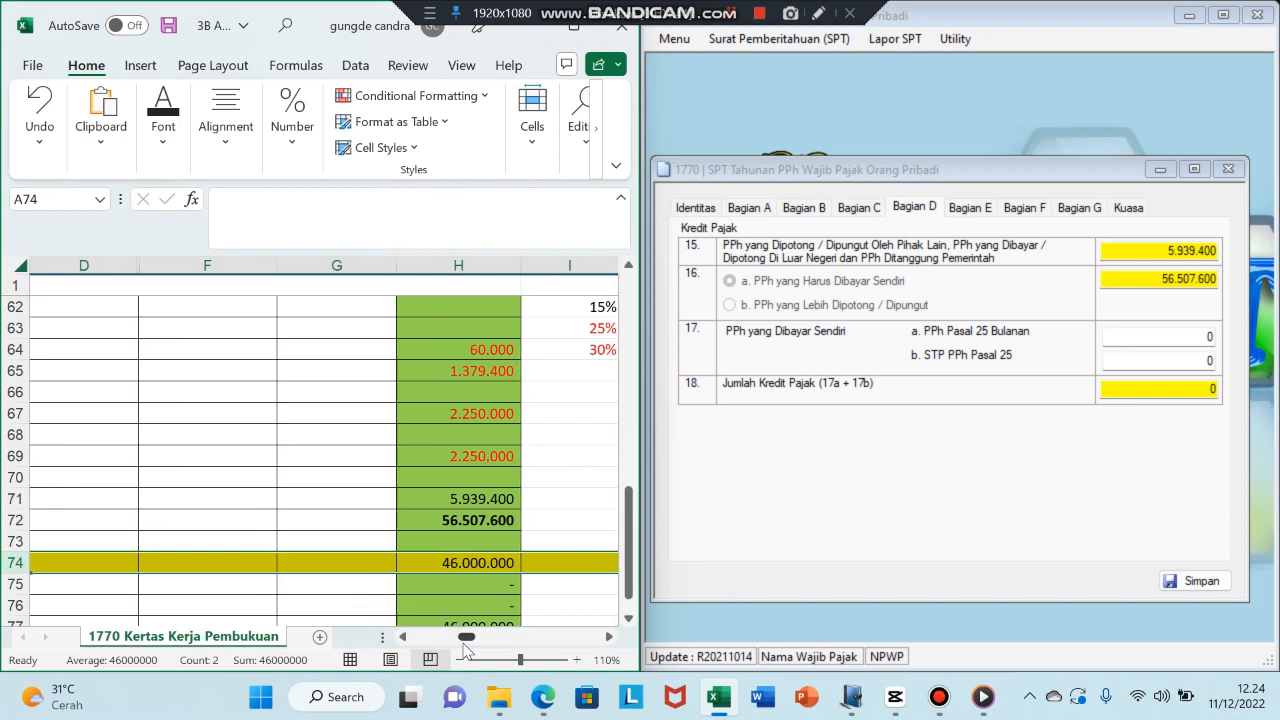
- Enter 46.000.000 PPh Pasal 25 in field 17a and check Bagian E's 10.507.600 Kurang Bayar
click(1212, 337)
text(46)
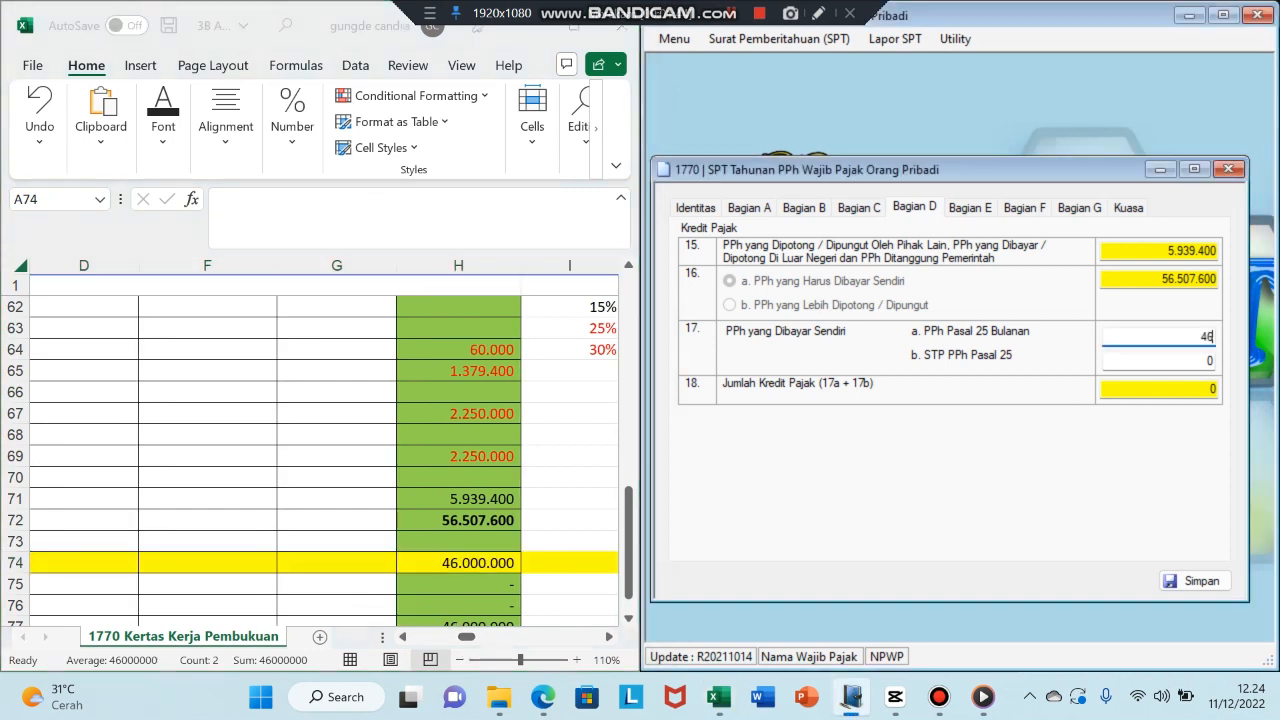
text(.000.000000)
key(Tab)
click(970, 207)
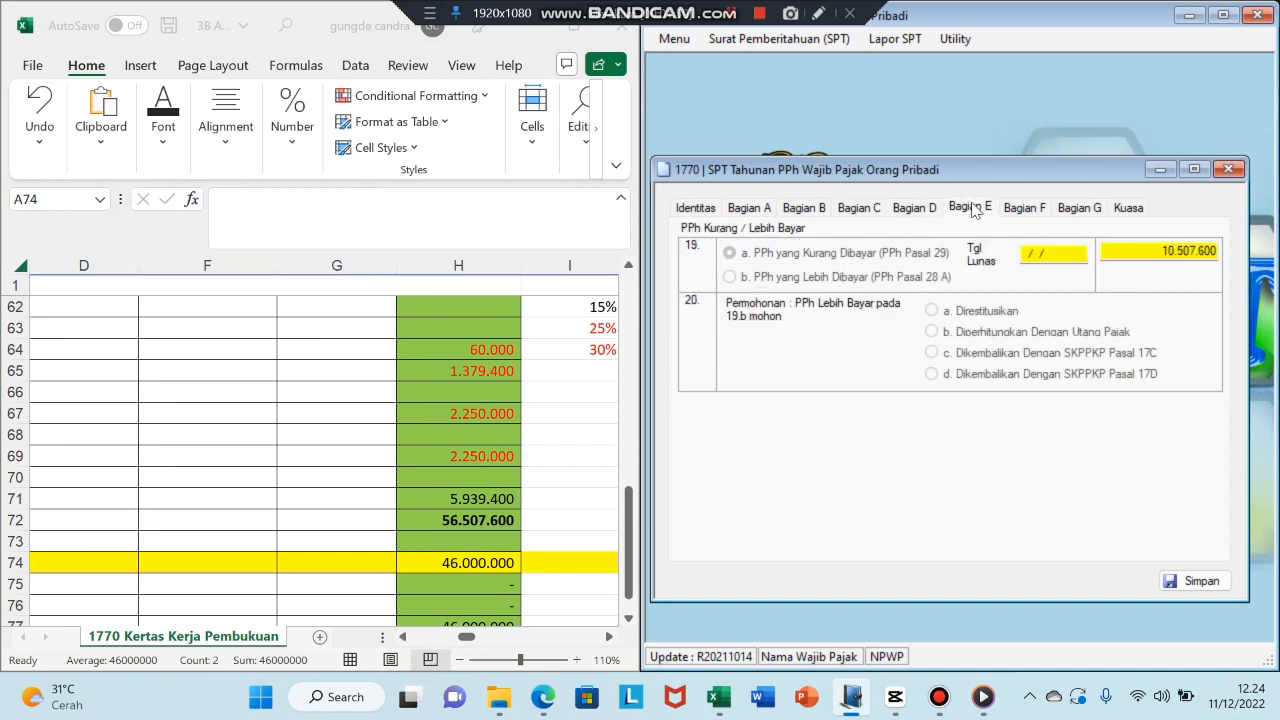
- Fill Excel cell H78, the 10.507.600 balance, with yellow, then return to Bagian F
click(630, 533)
drag(630, 533, 630, 582)
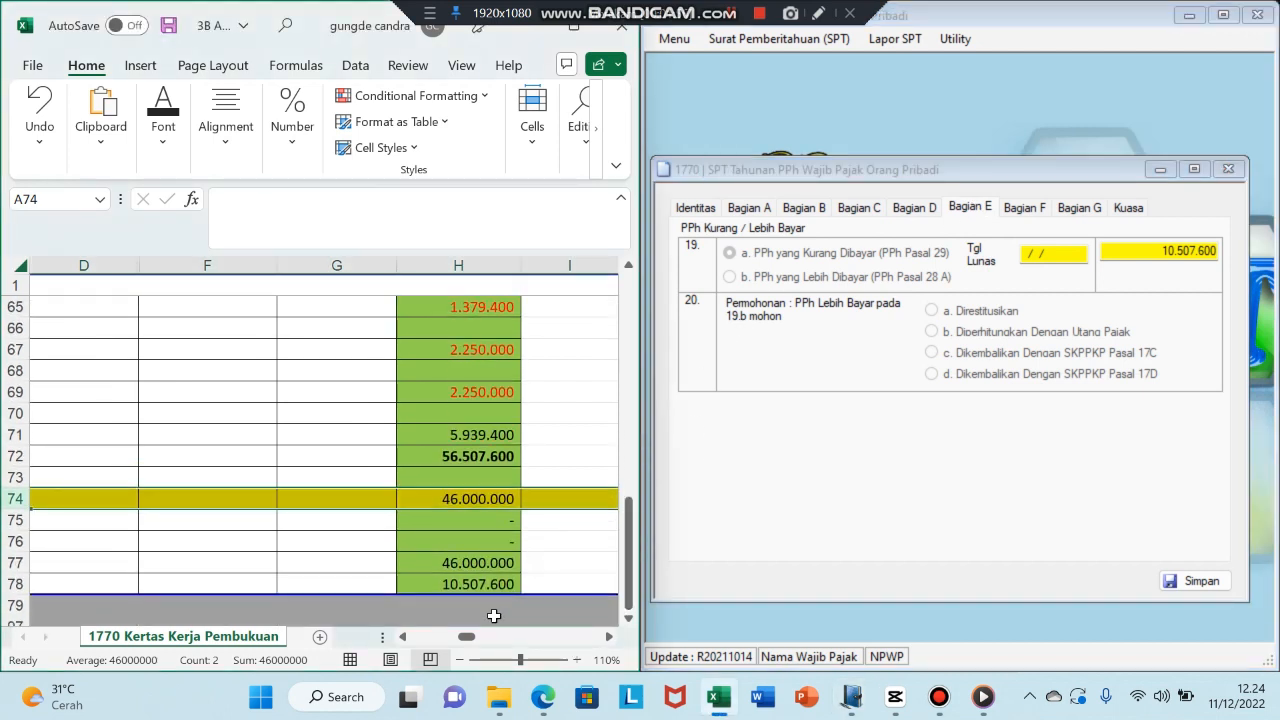
click(443, 588)
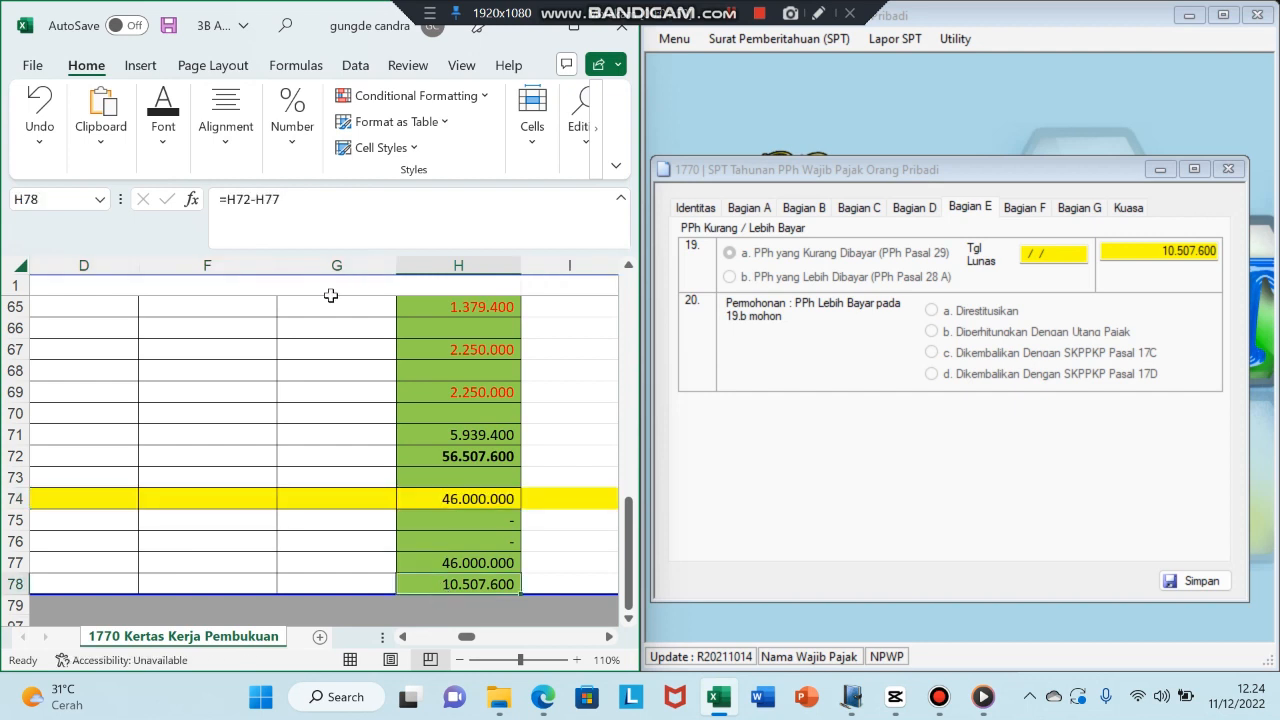
click(163, 118)
click(295, 230)
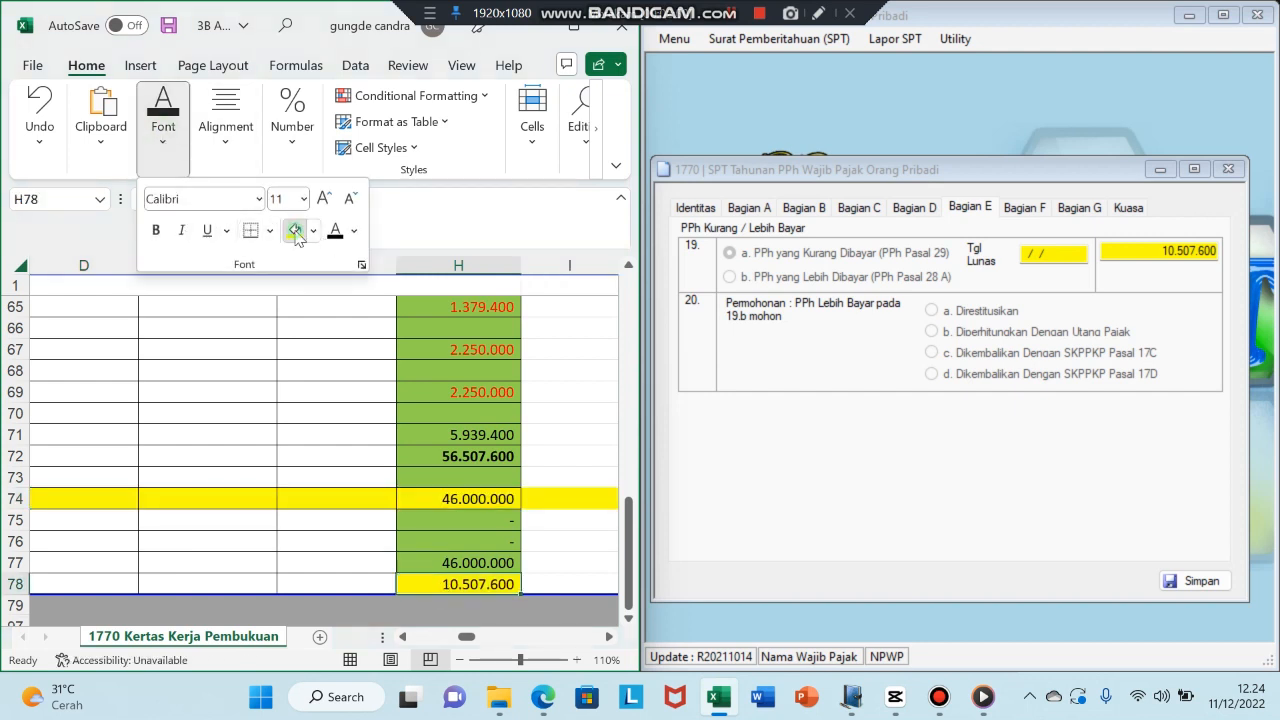
click(1024, 207)
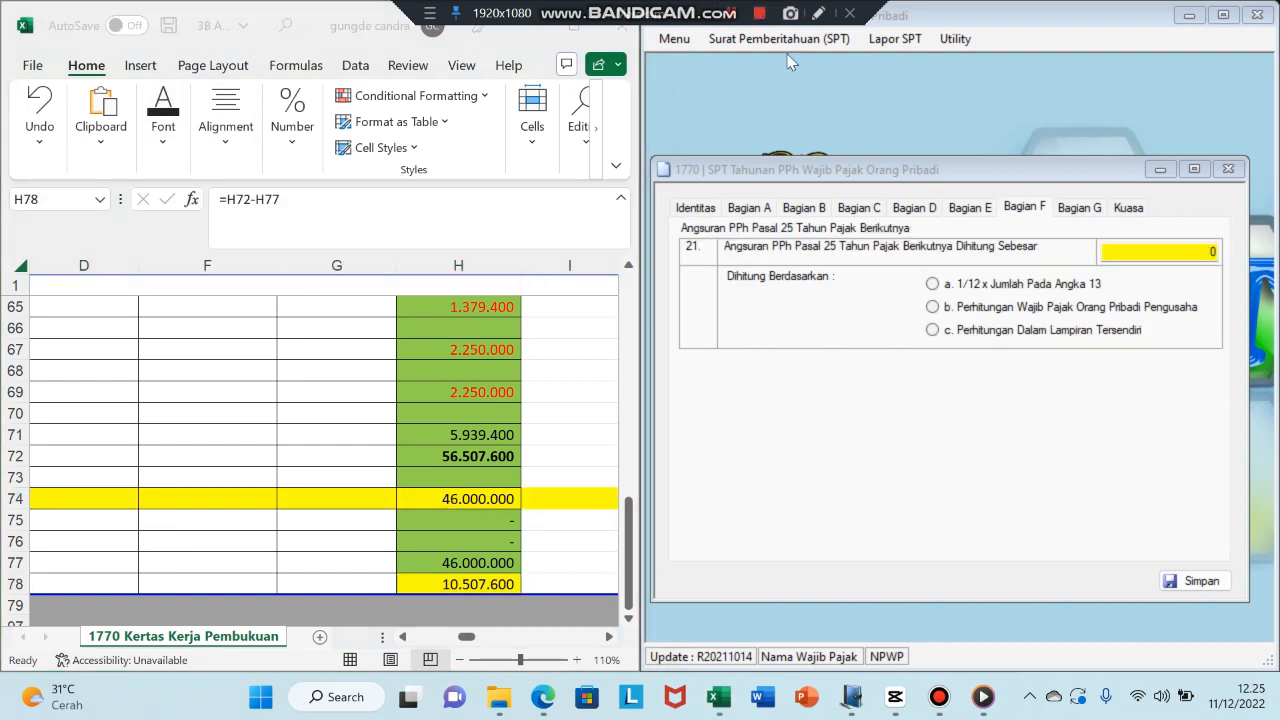
- Choose 1/12 x item 13 instalments and tick attachments b, c, e, f with 2 sheets, unticking a
click(932, 284)
click(1077, 212)
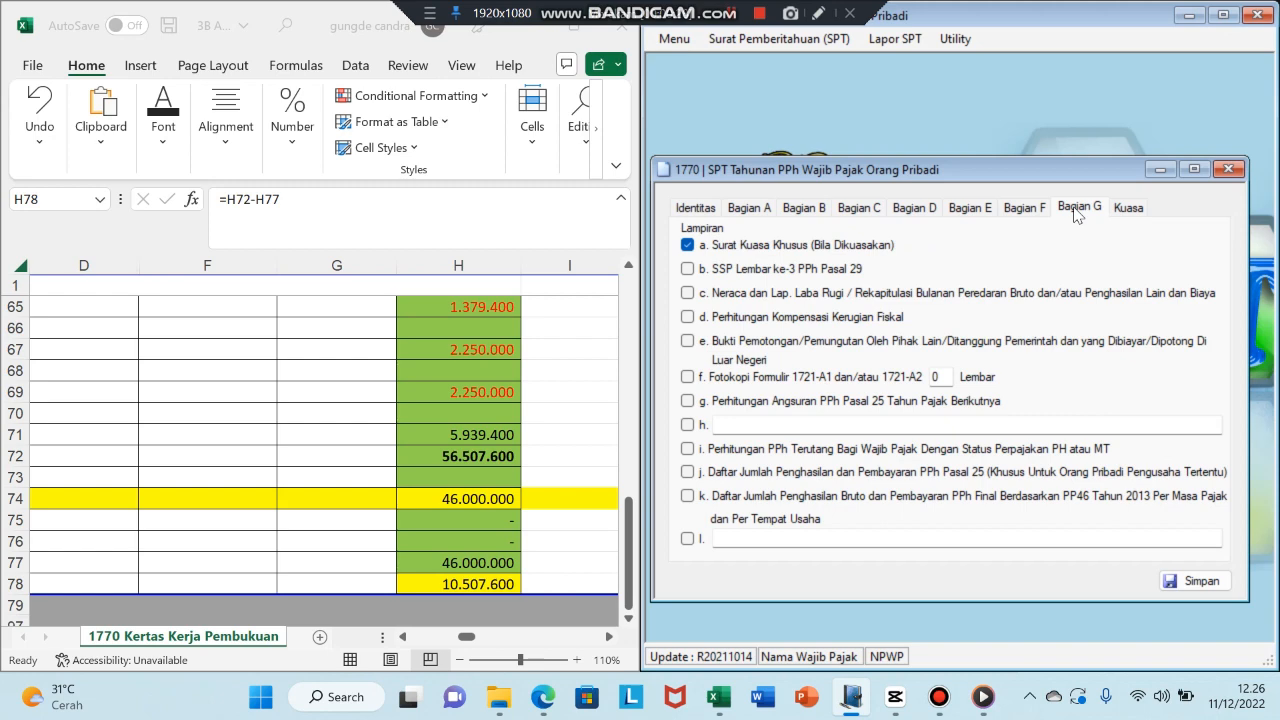
click(687, 246)
click(688, 270)
click(688, 294)
click(687, 342)
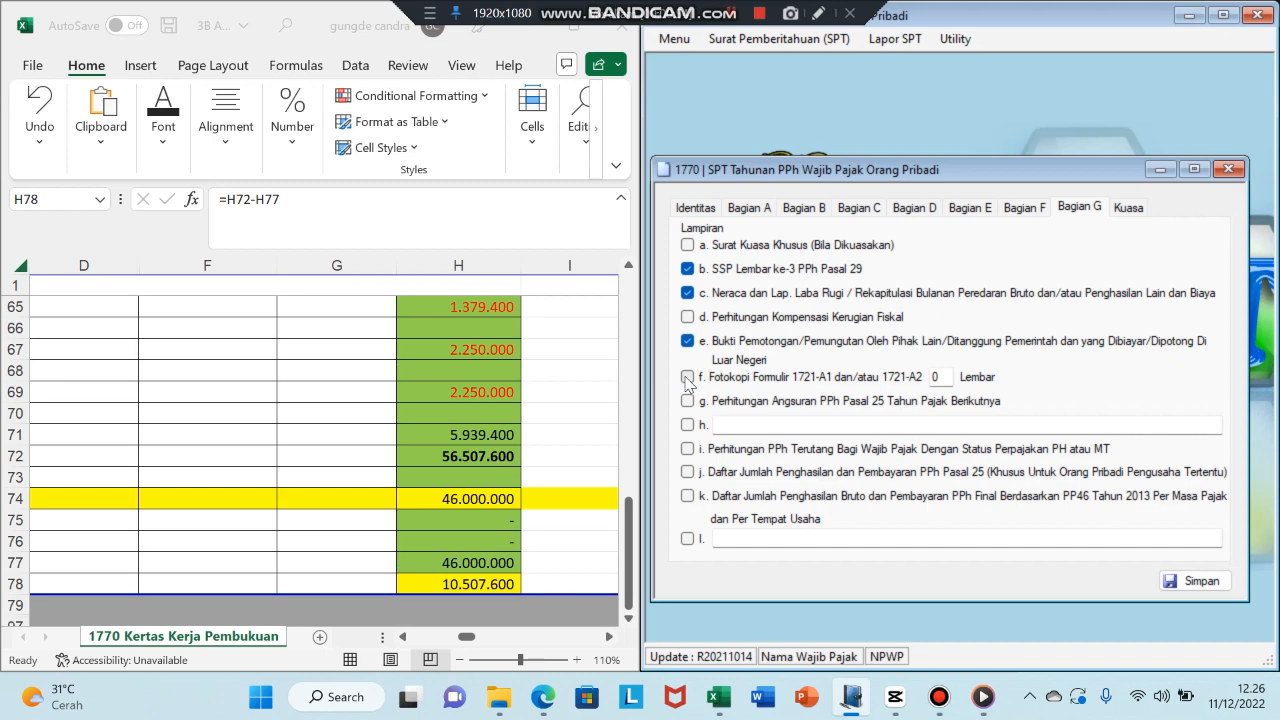
click(687, 378)
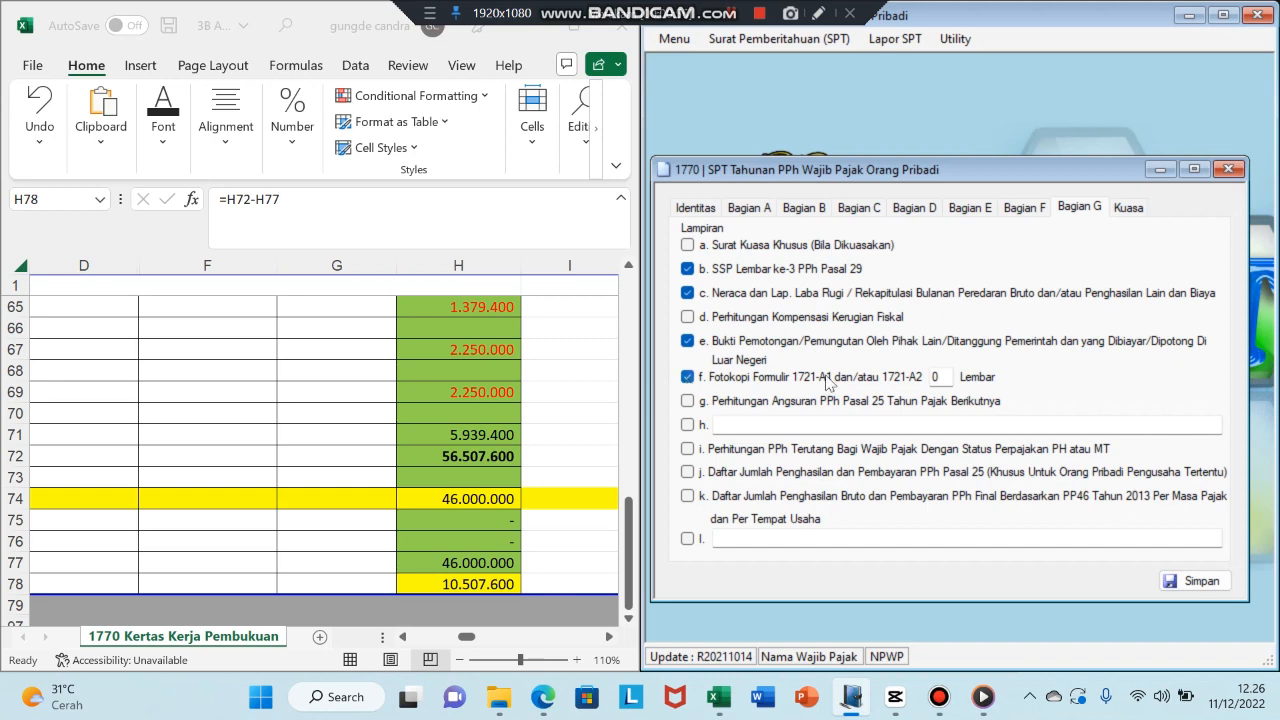
click(938, 375)
text(2)
- Sign the Kuasa declaration as Wajib Pajak dated 01/03/2020 and save the return
click(1130, 208)
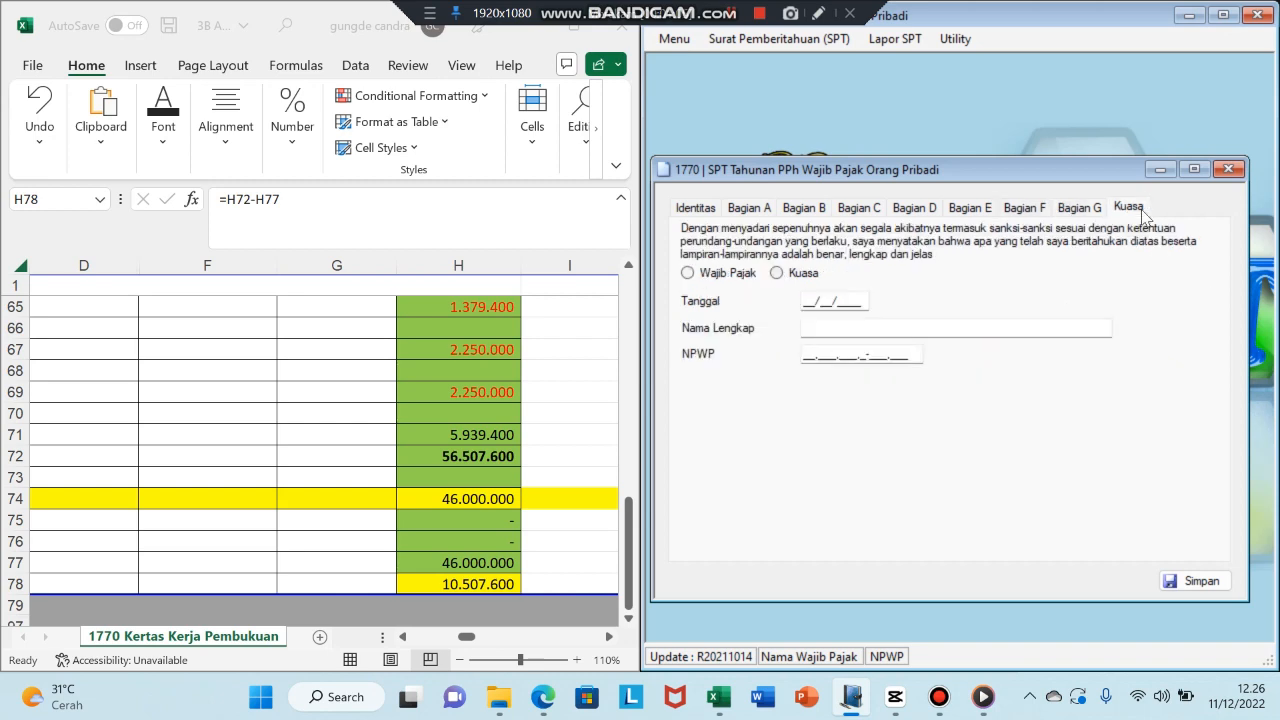
click(688, 273)
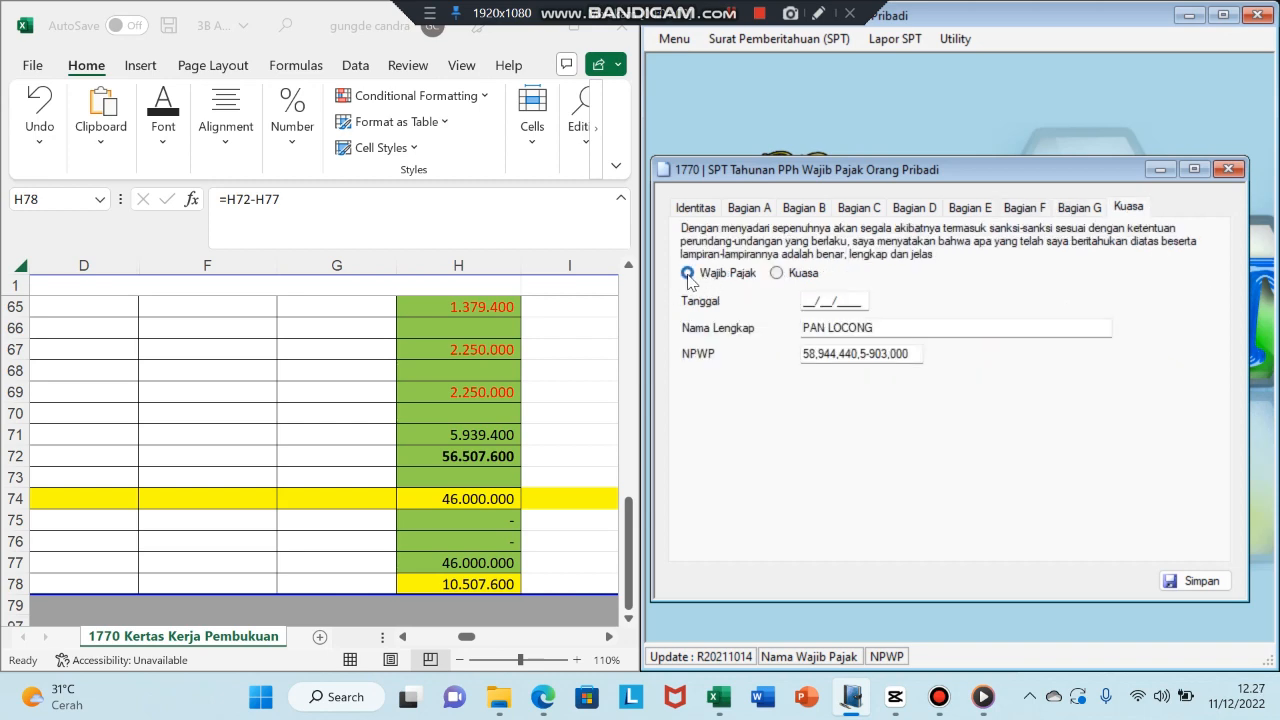
click(802, 302)
text(01/03/2020)
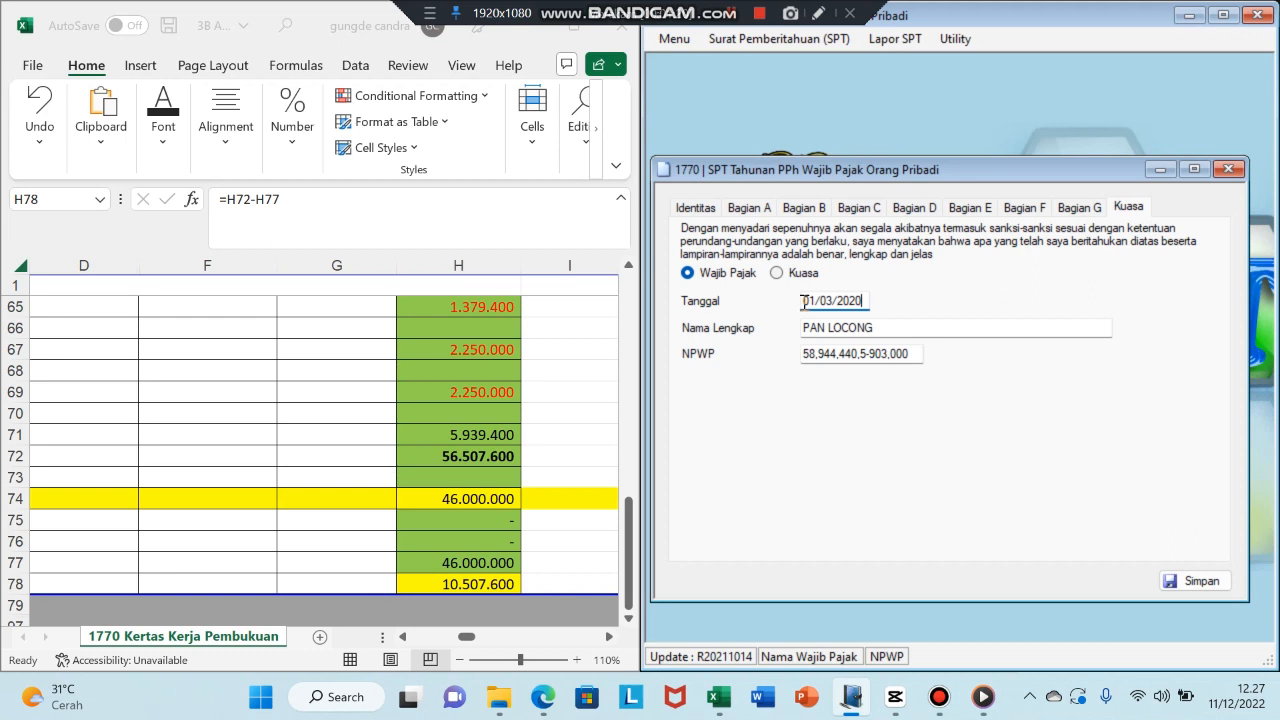
click(1198, 584)
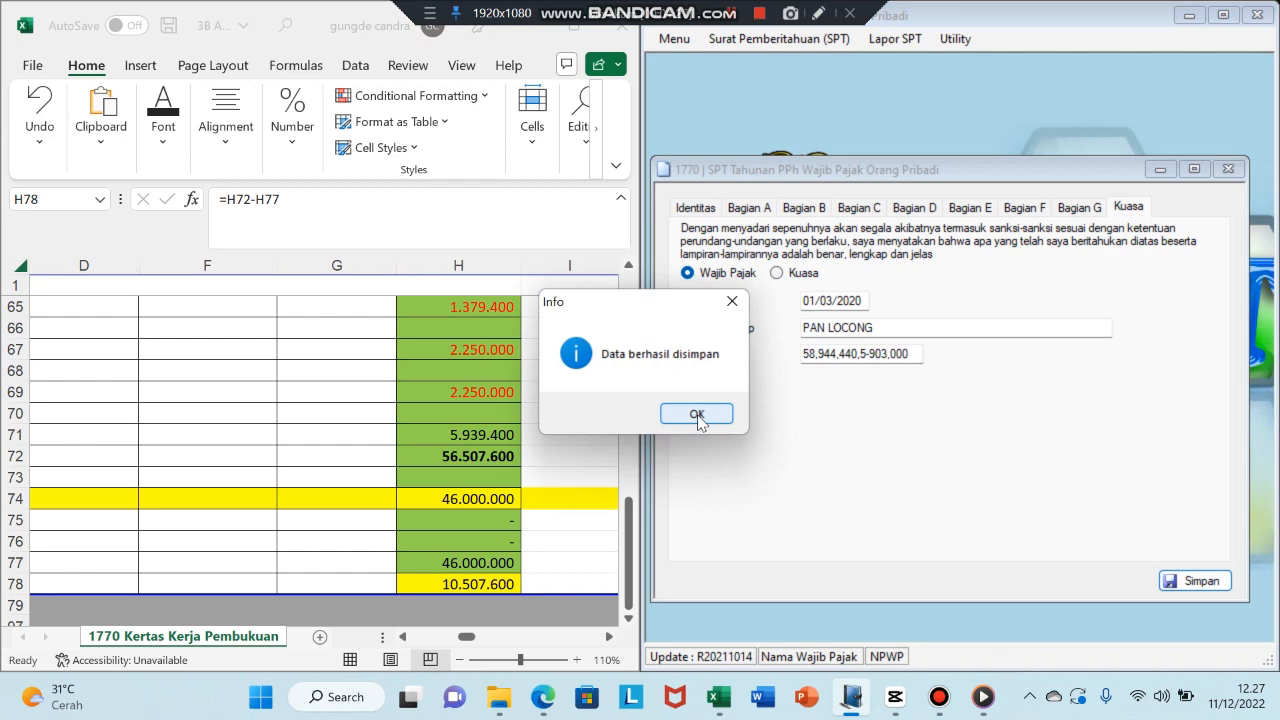
click(697, 414)
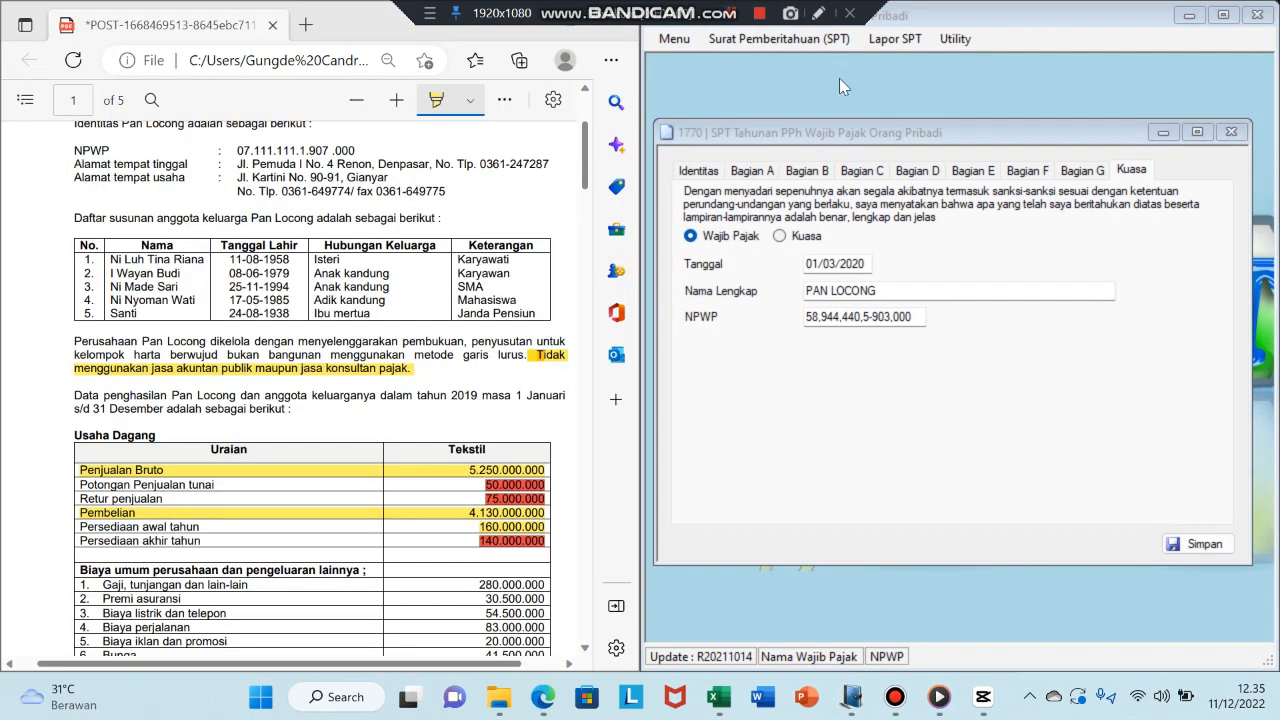
- Close the 1770 return form, returning to the main screen
click(843, 82)
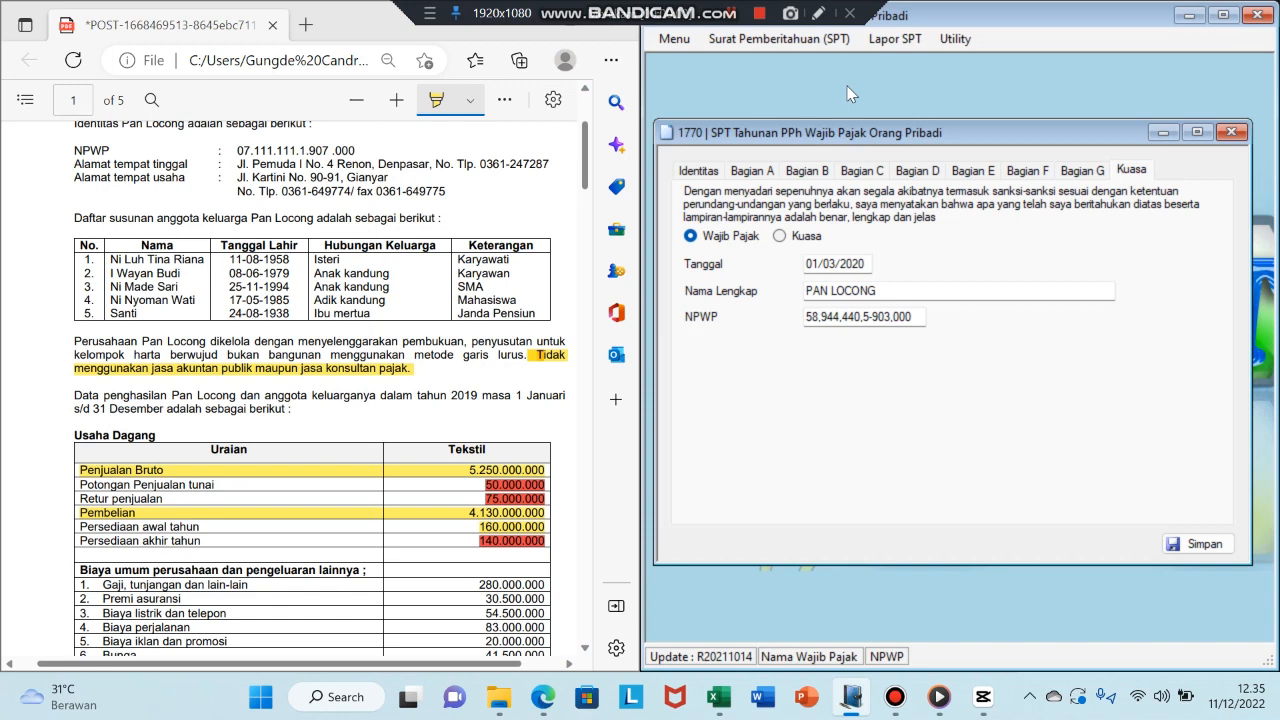
click(1236, 133)
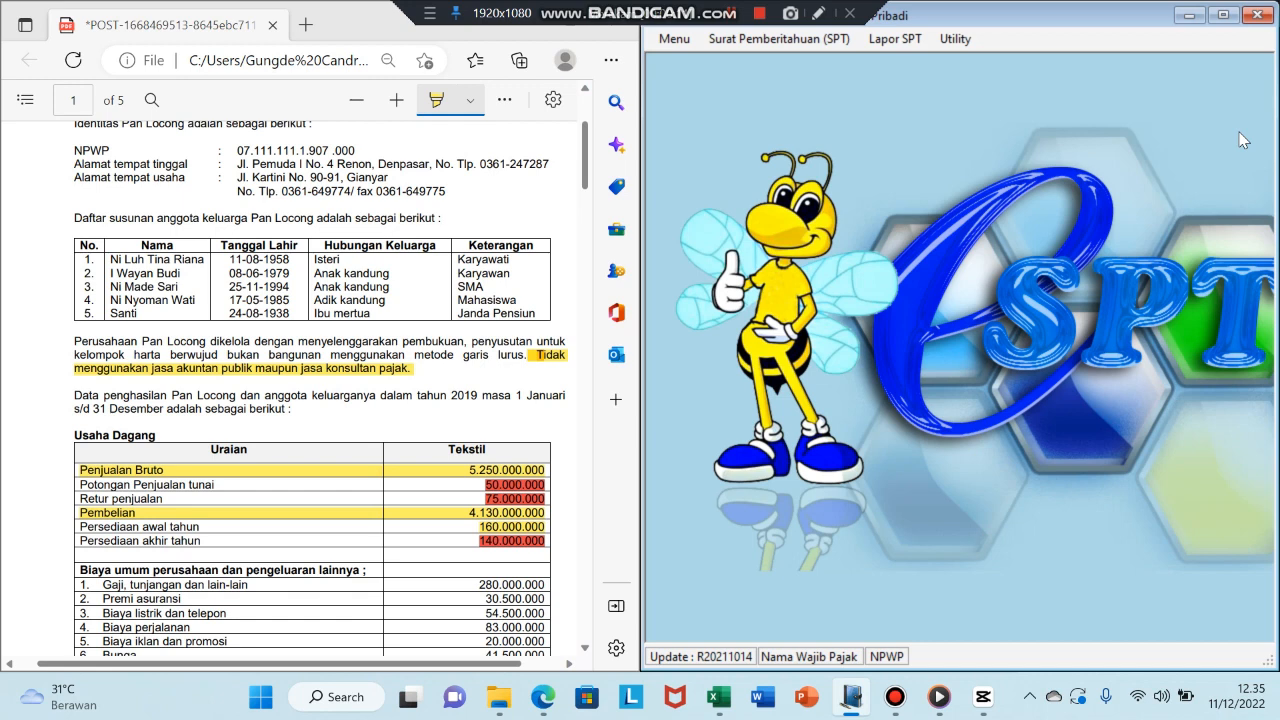
click(895, 39)
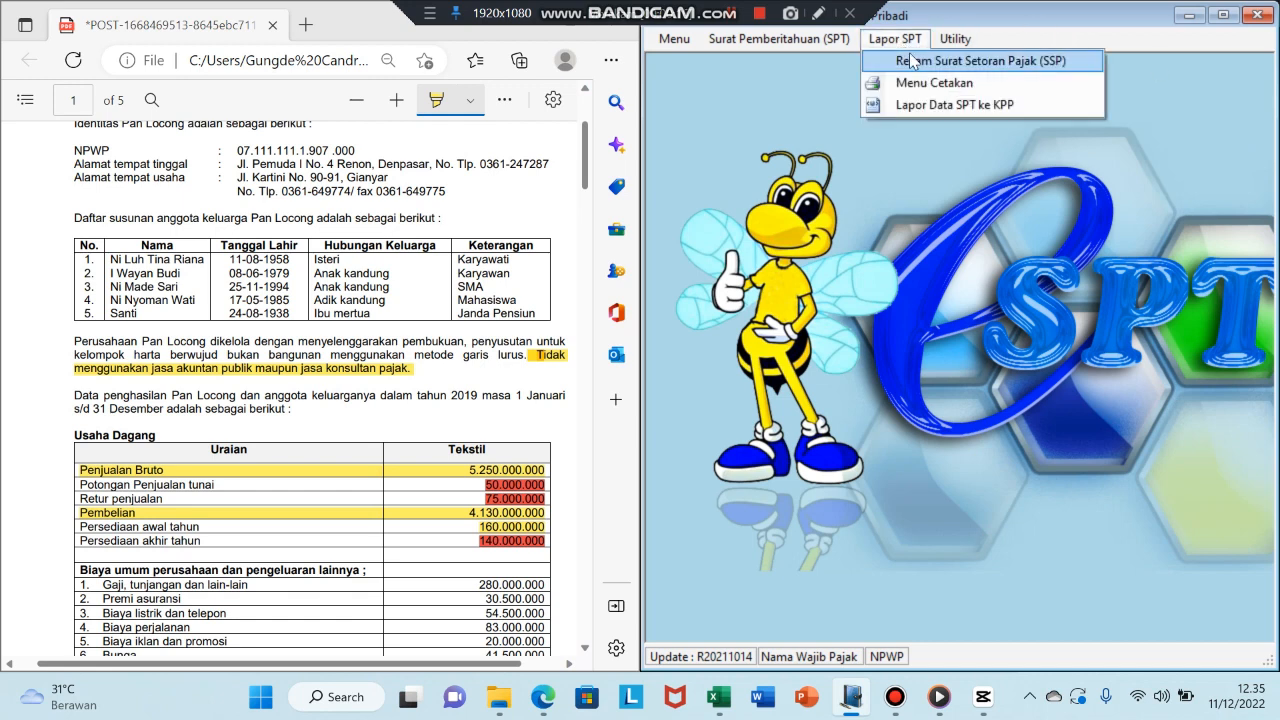
- Start a new SSP record with deposit code 200 (Tahunan PPh Orang Pribadi) and enter the NTPN
click(909, 58)
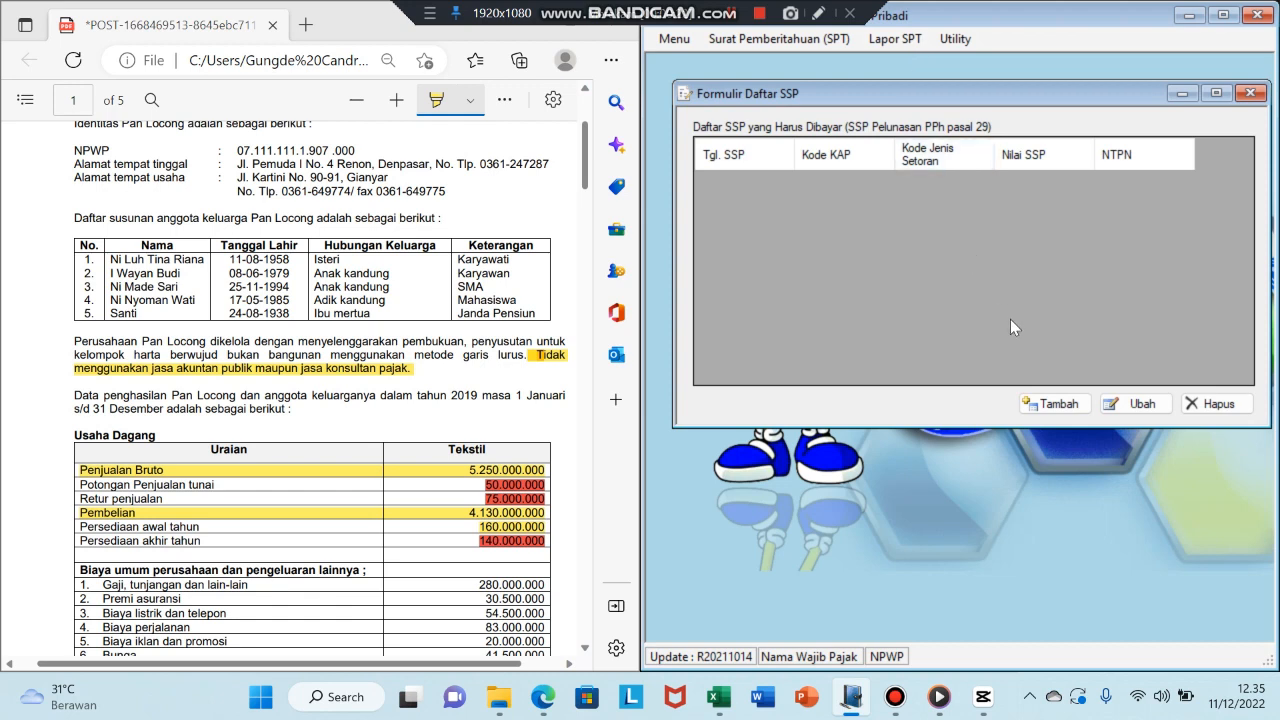
click(1036, 405)
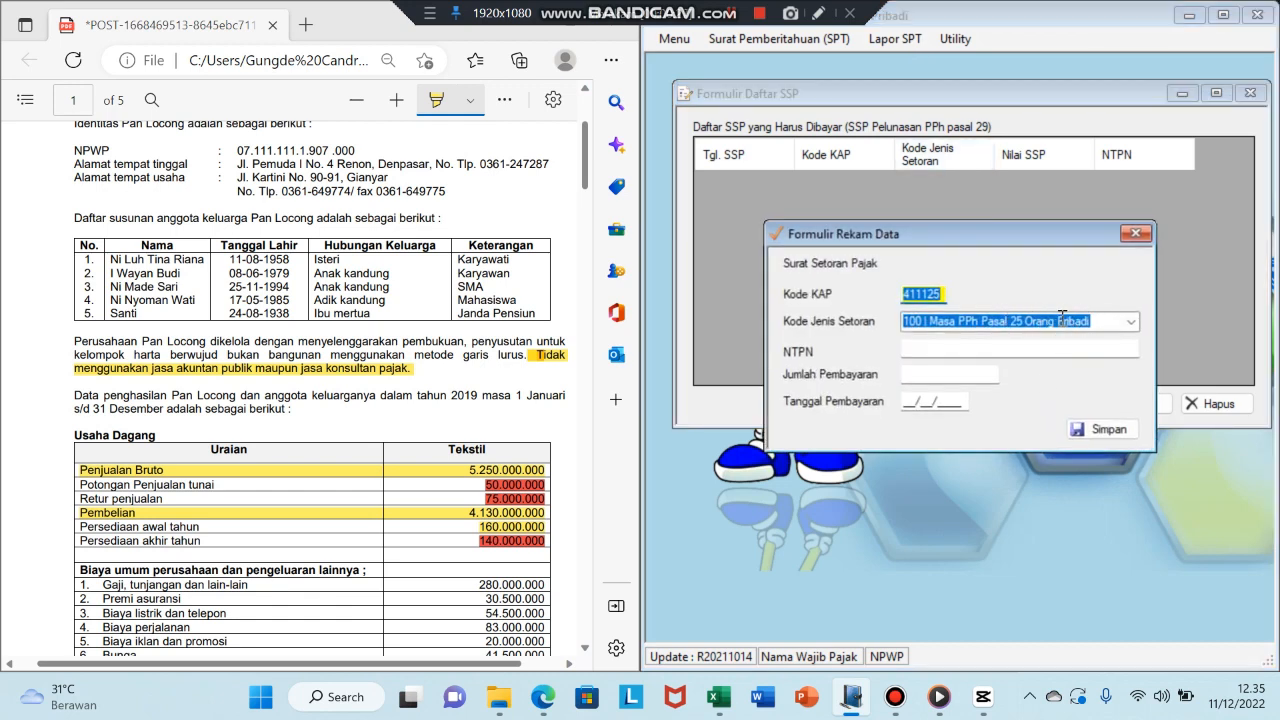
click(1130, 323)
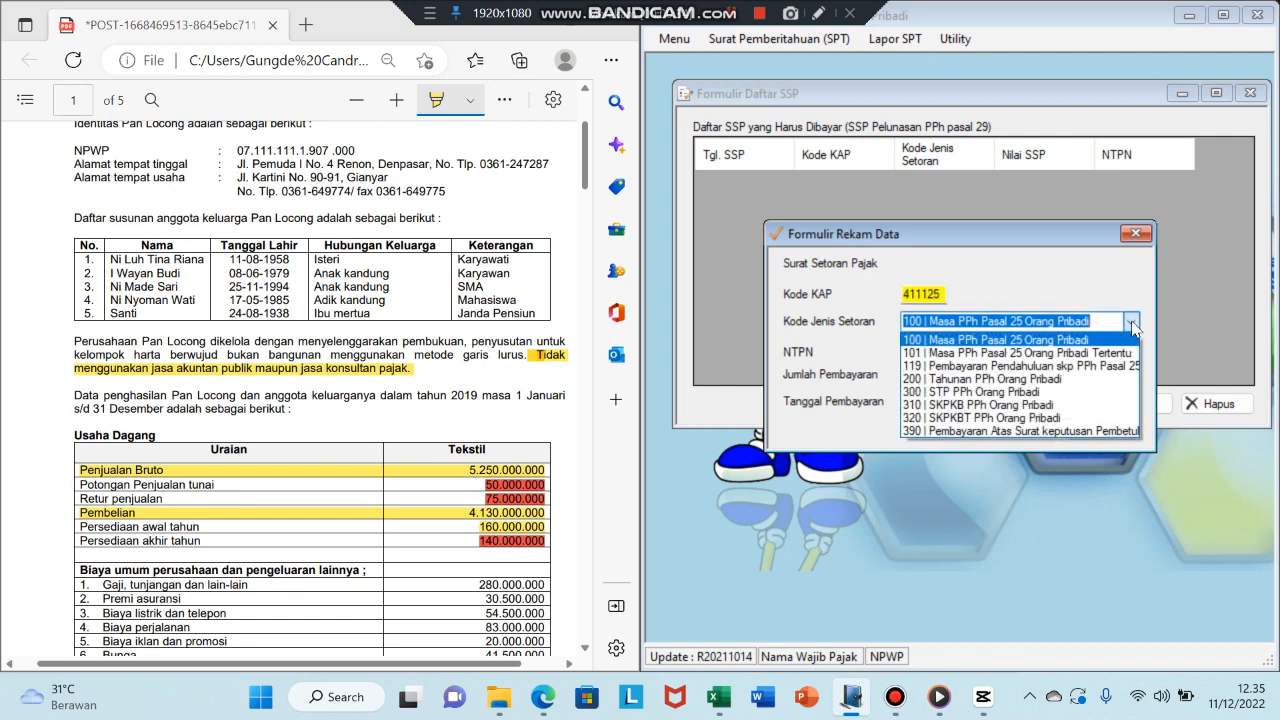
click(1078, 380)
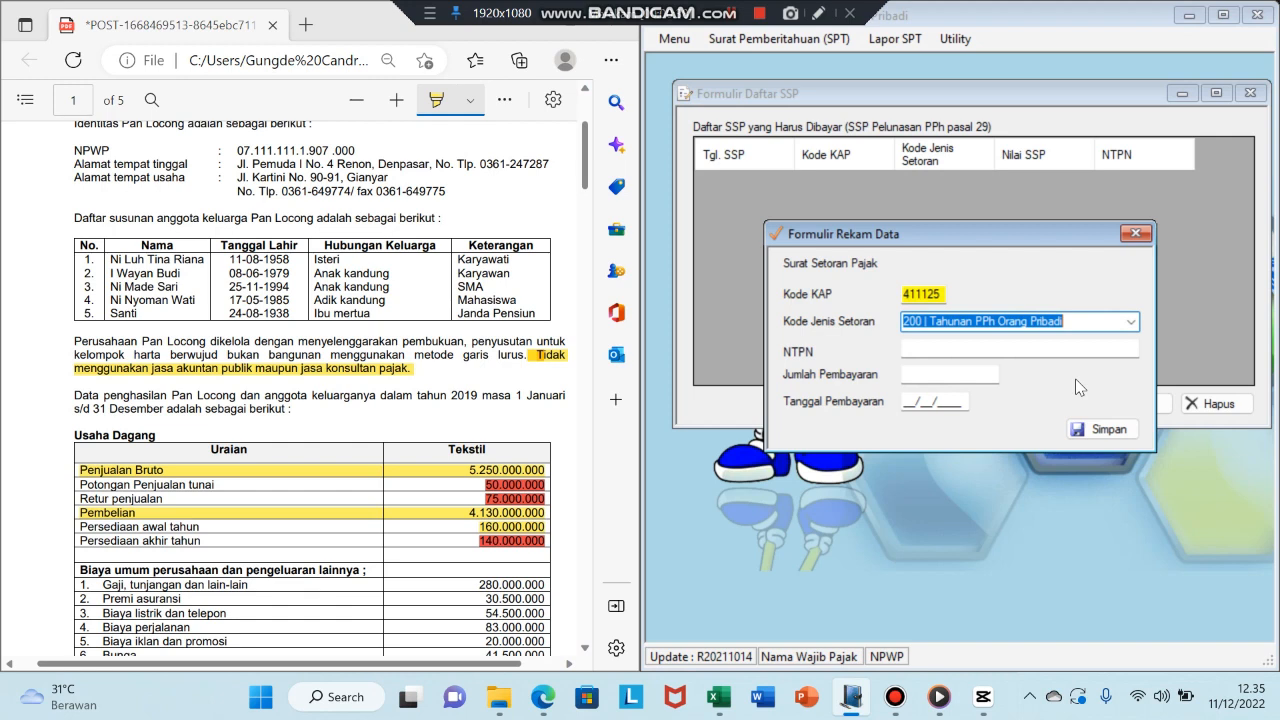
click(971, 349)
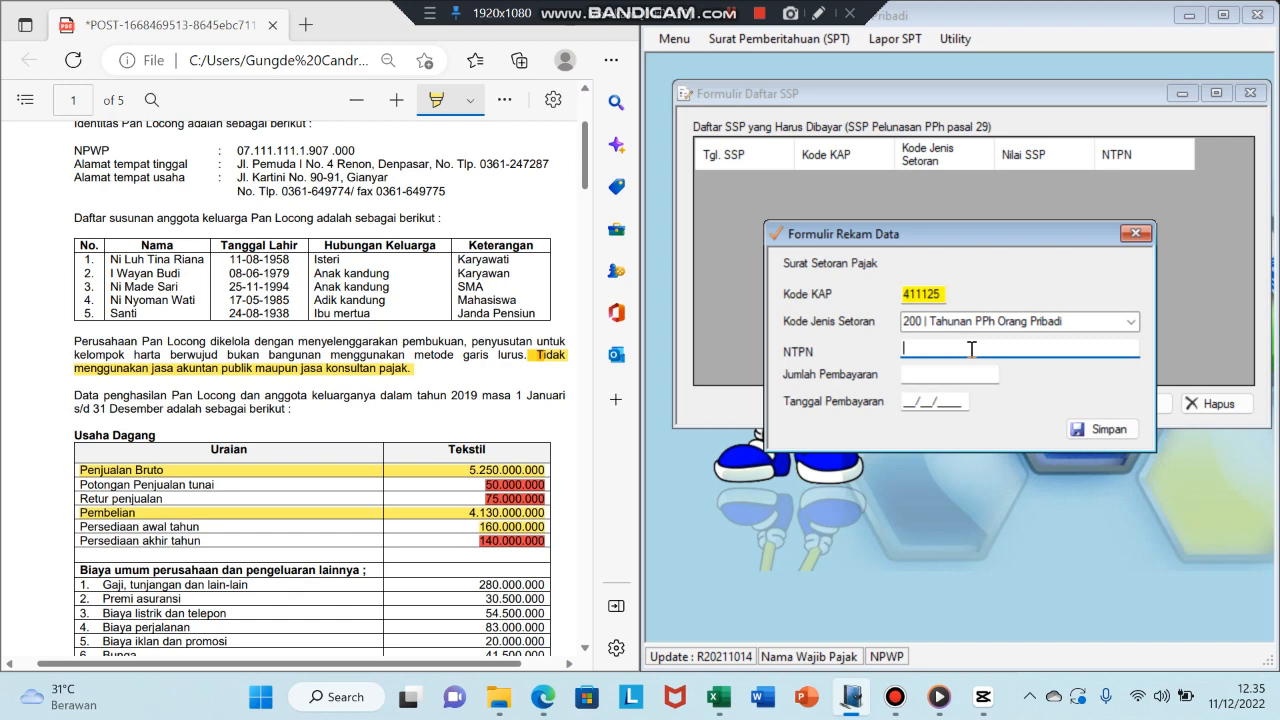
text(0000000000000000)
key(Tab)
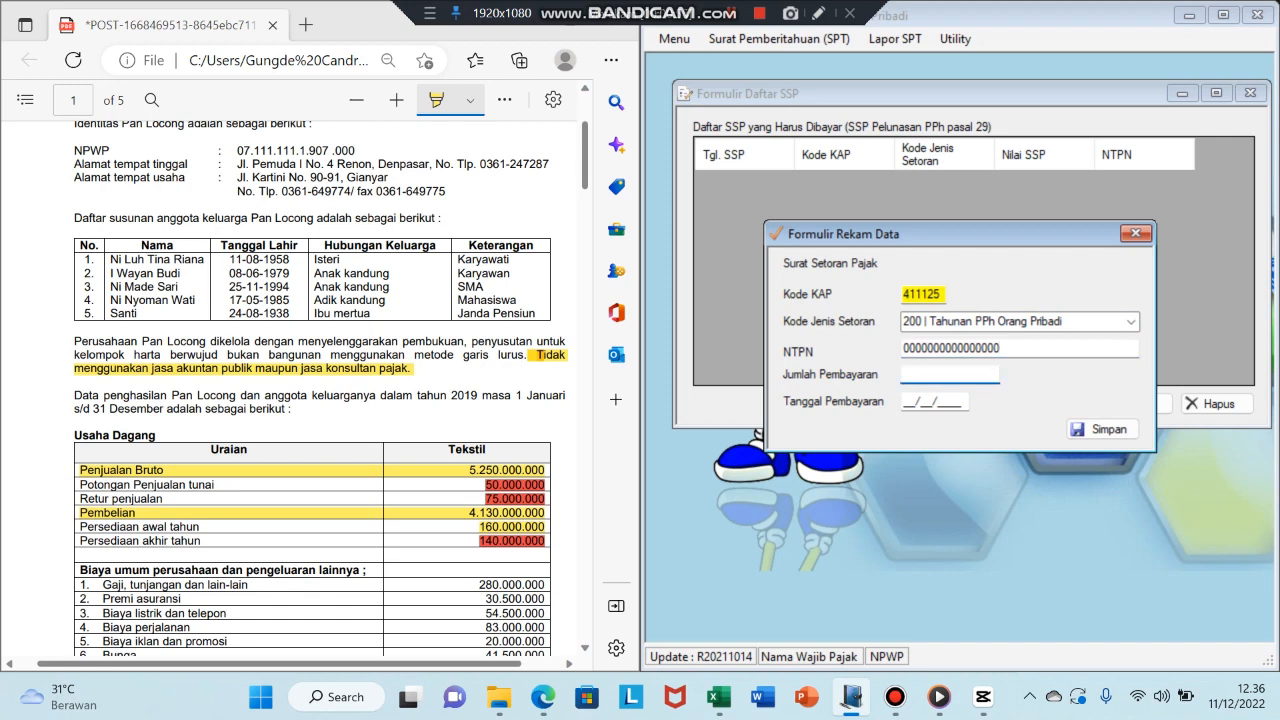
- Enter the payment amount 10.507.600 dated 01/03/2020 and save the SSP record
click(719, 697)
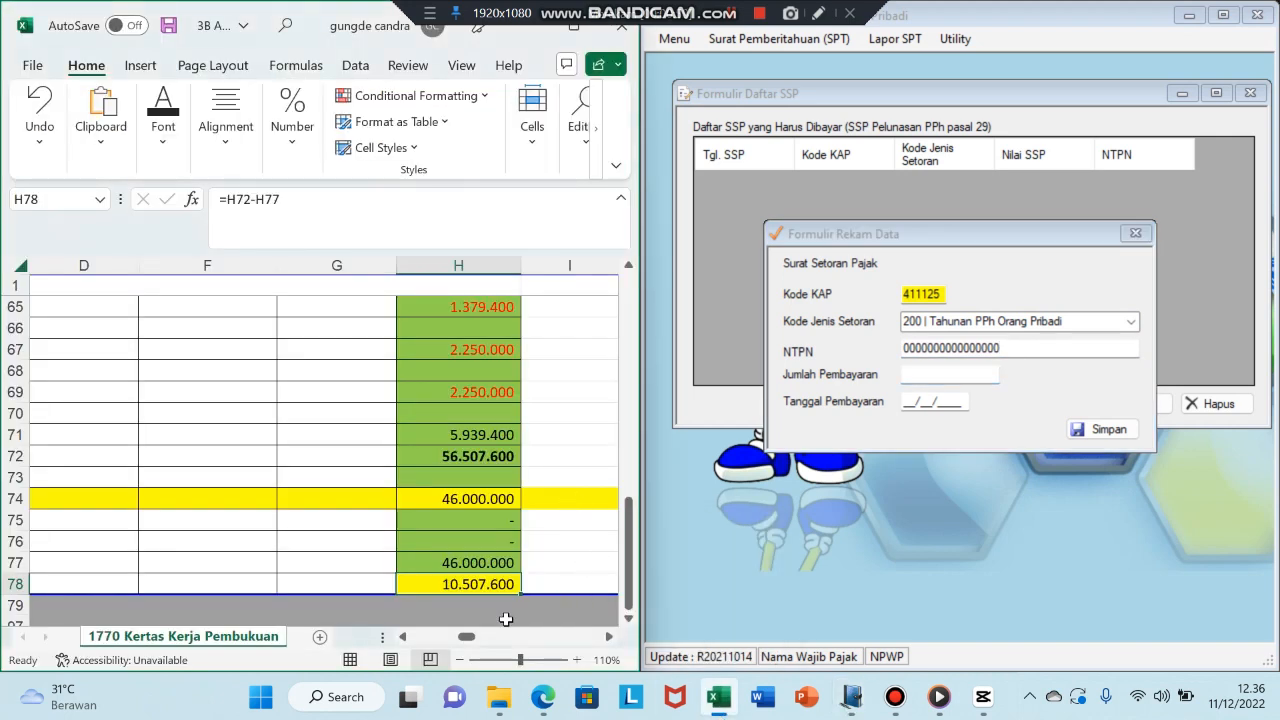
mouse_move(466, 639)
mouse_down()
mouse_move(394, 646)
mouse_move(477, 655)
mouse_up()
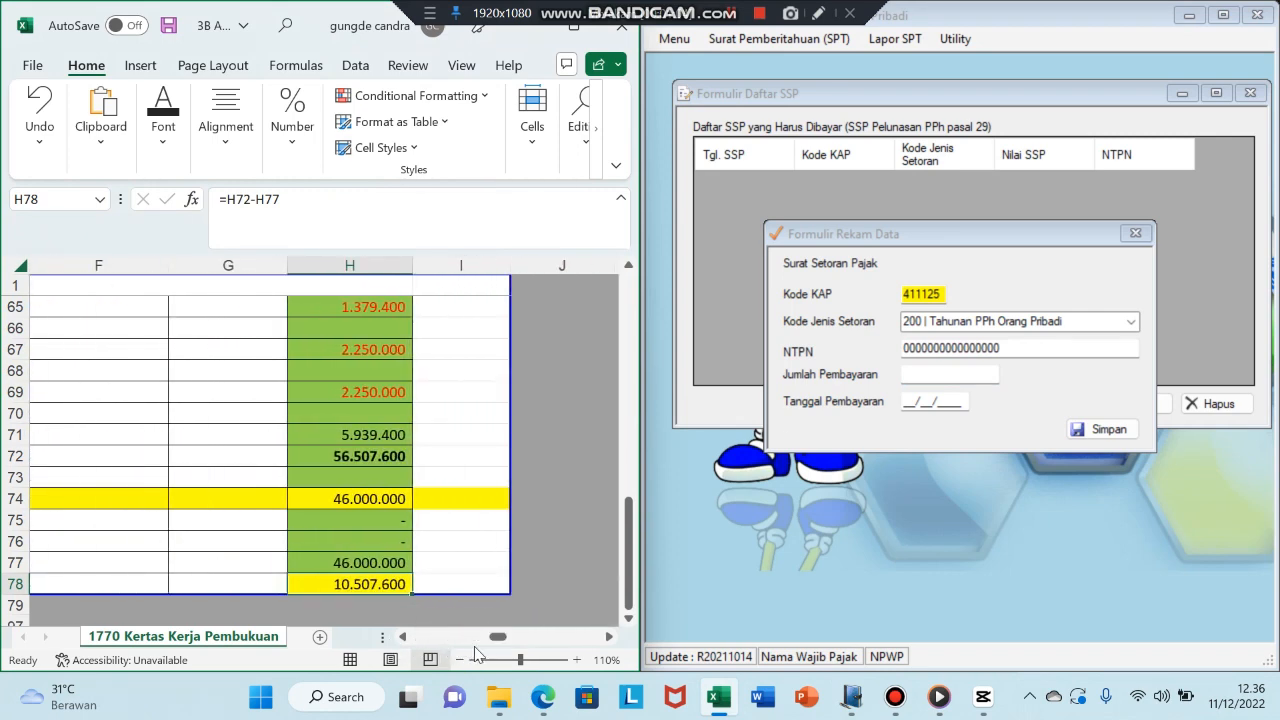
click(929, 379)
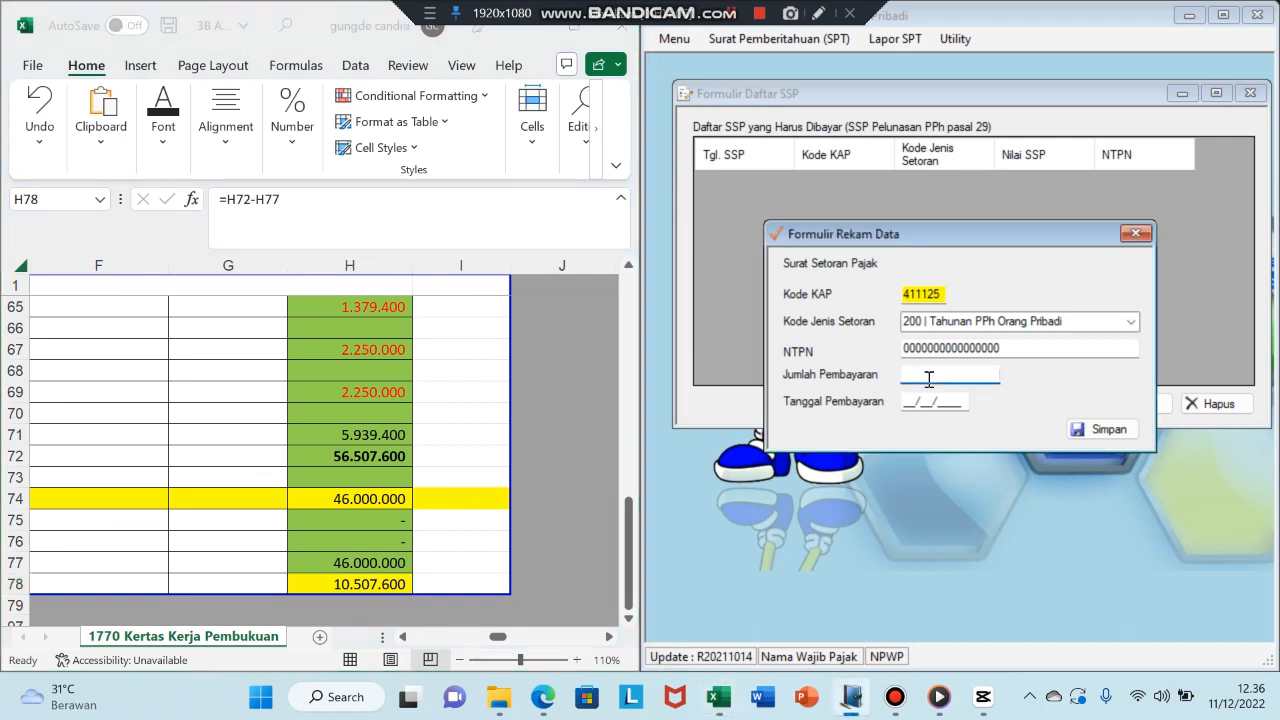
text(10.507.)
text(600)
key(Tab)
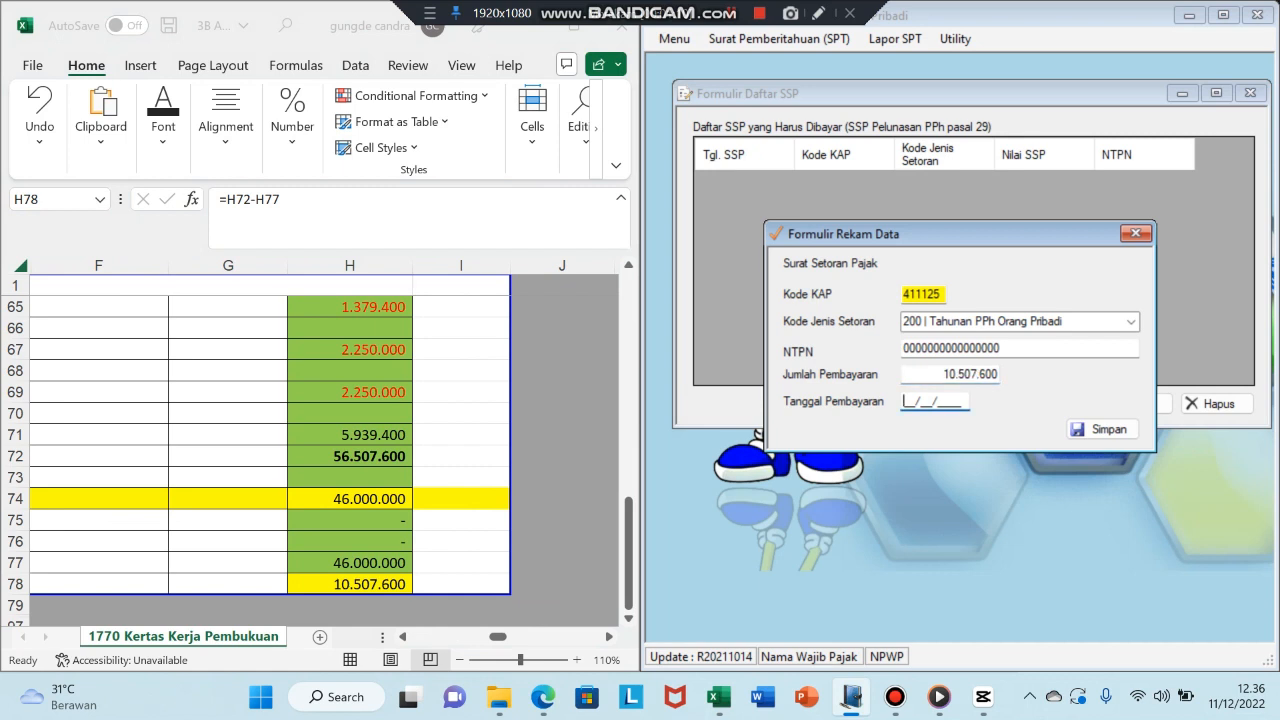
text(01/03/2020)
click(1081, 433)
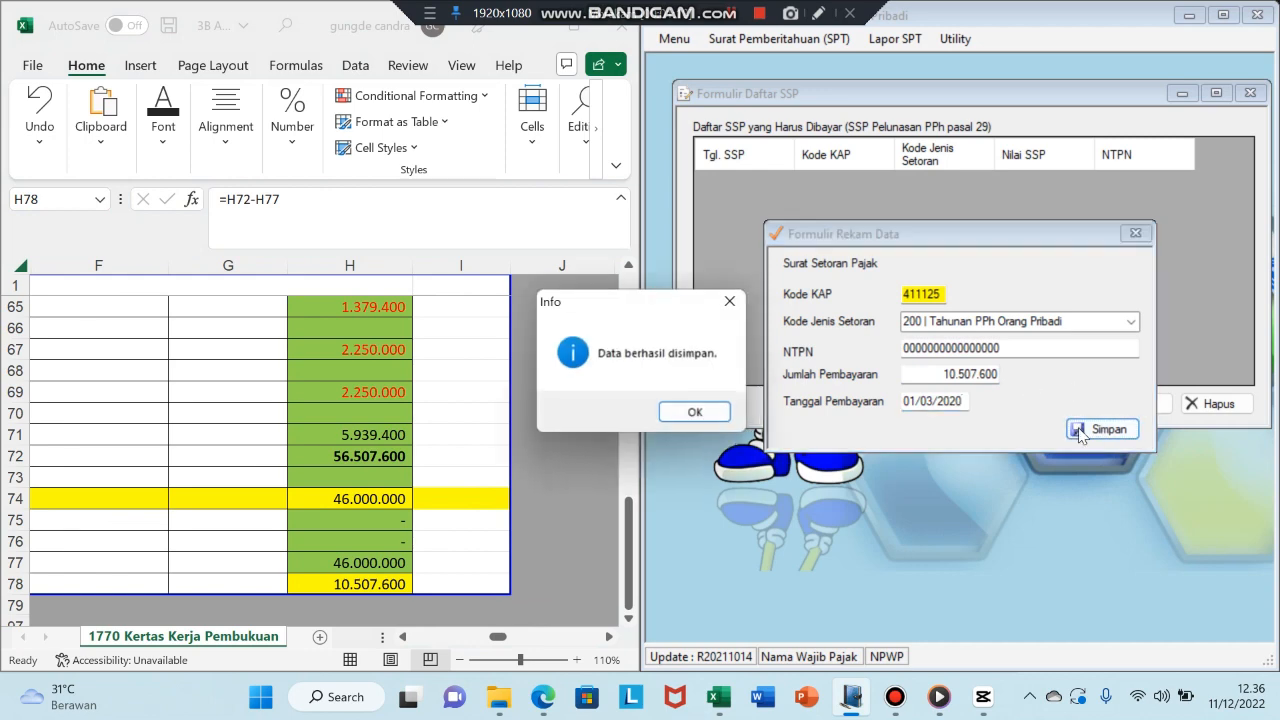
click(707, 418)
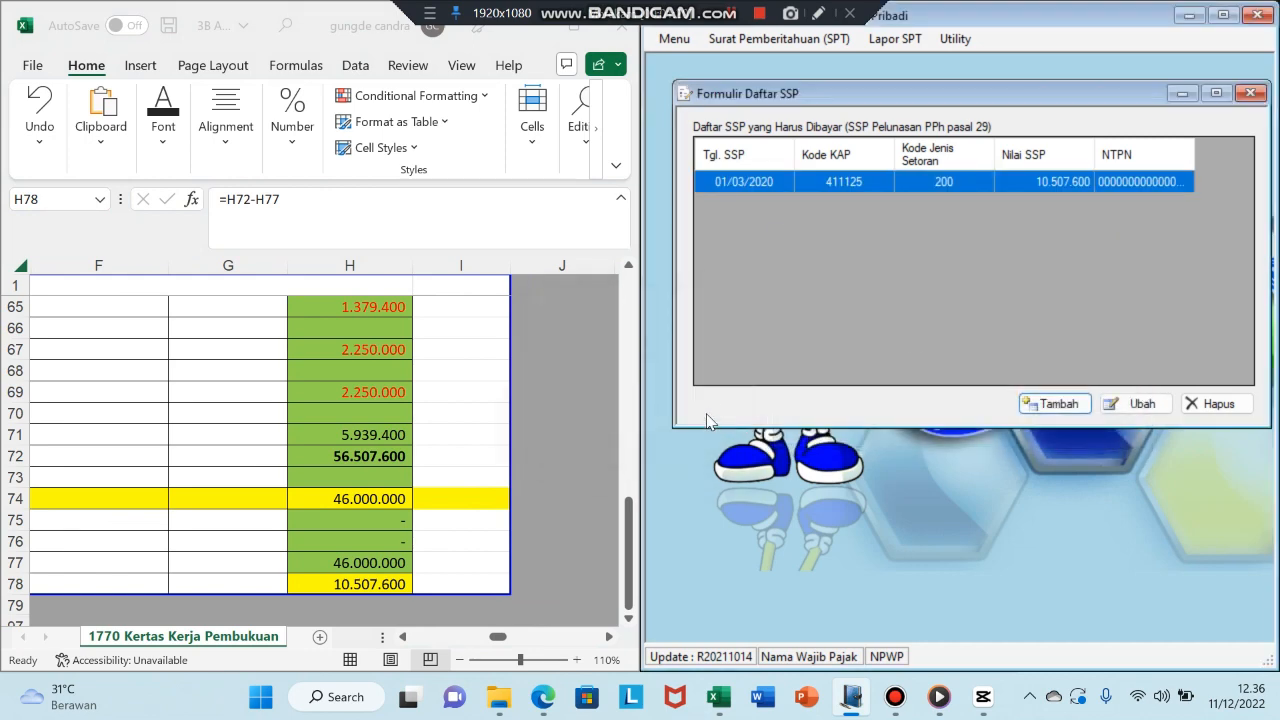
- Close the SSP list and open Bagian E of the existing 1770 main form
click(1249, 94)
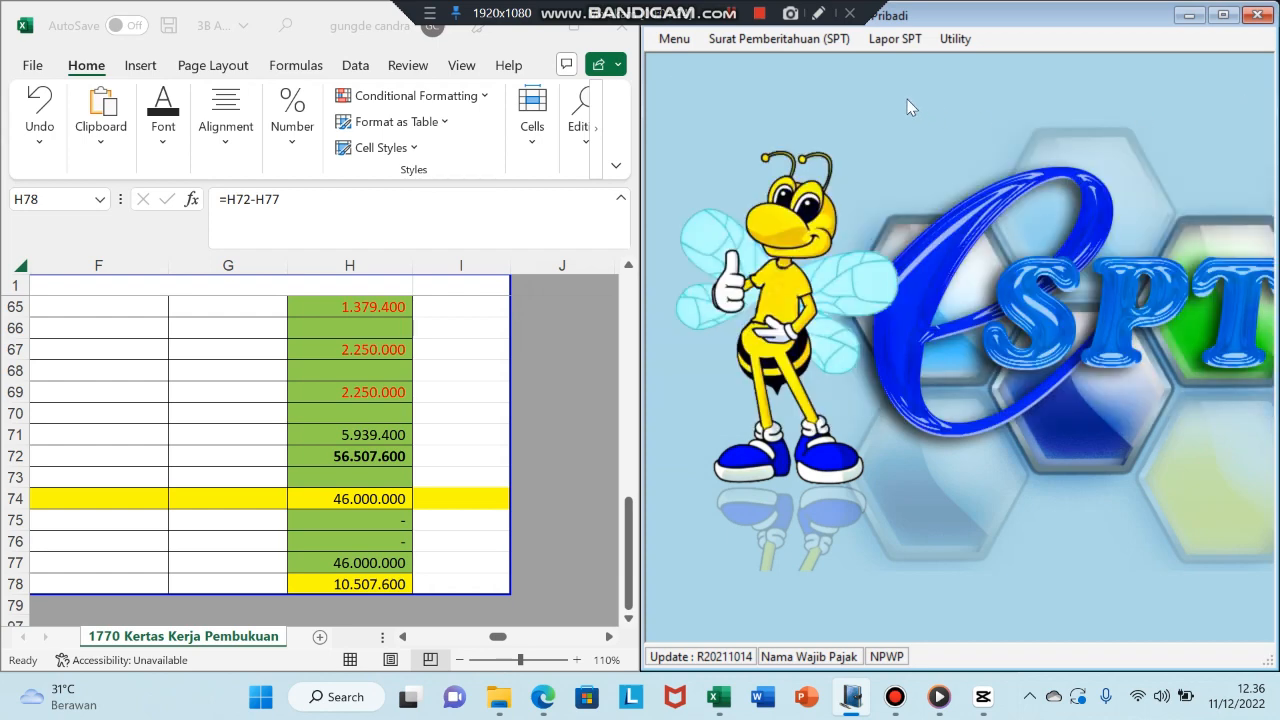
click(779, 38)
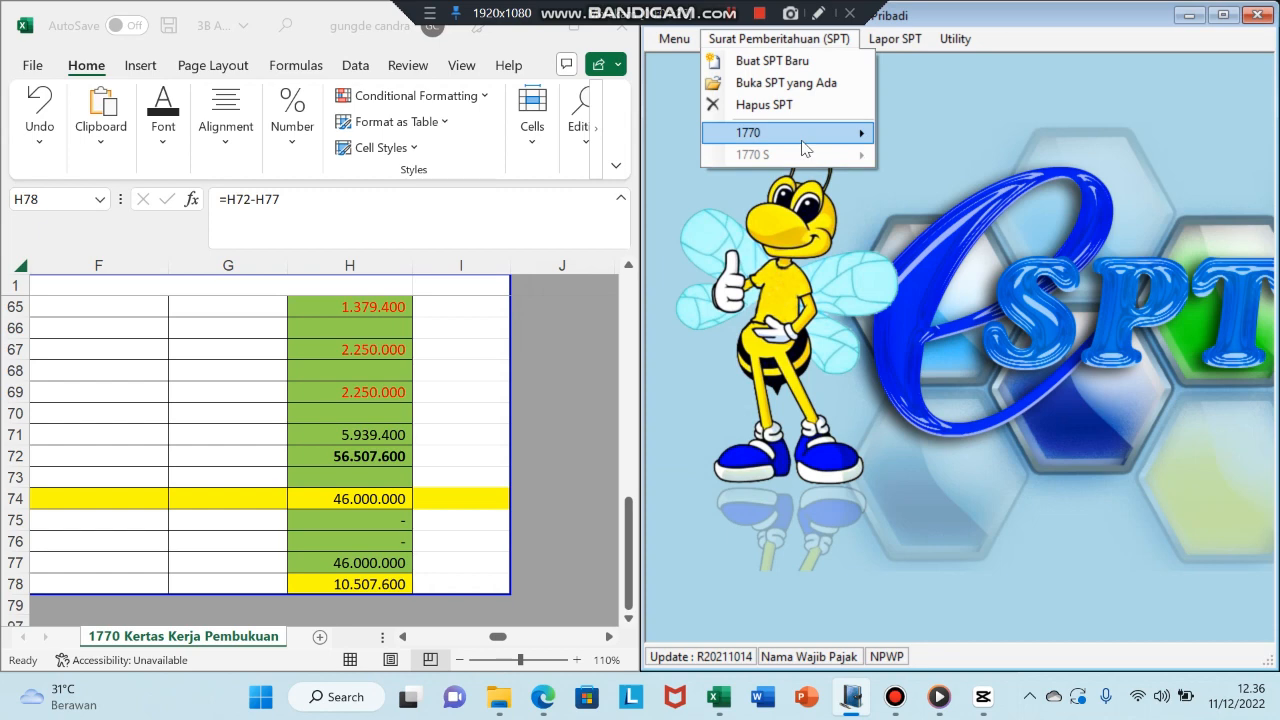
mouse_move(802, 140)
click(520, 279)
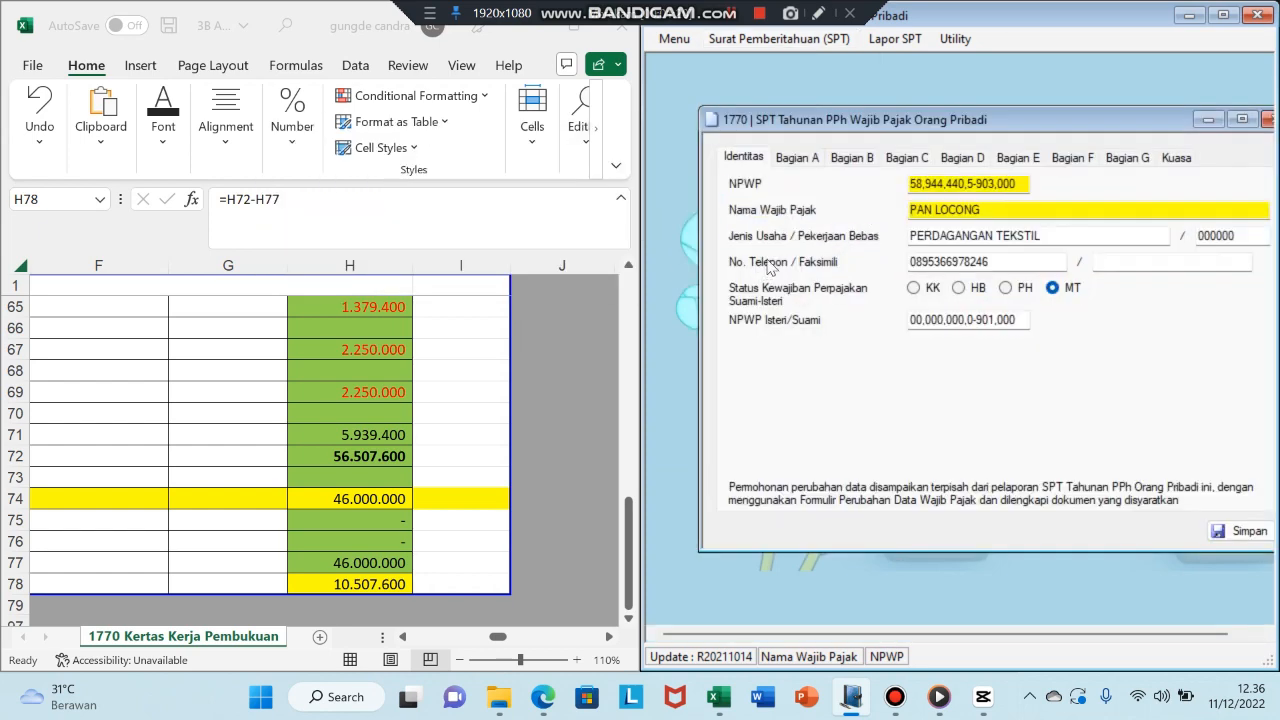
click(1020, 157)
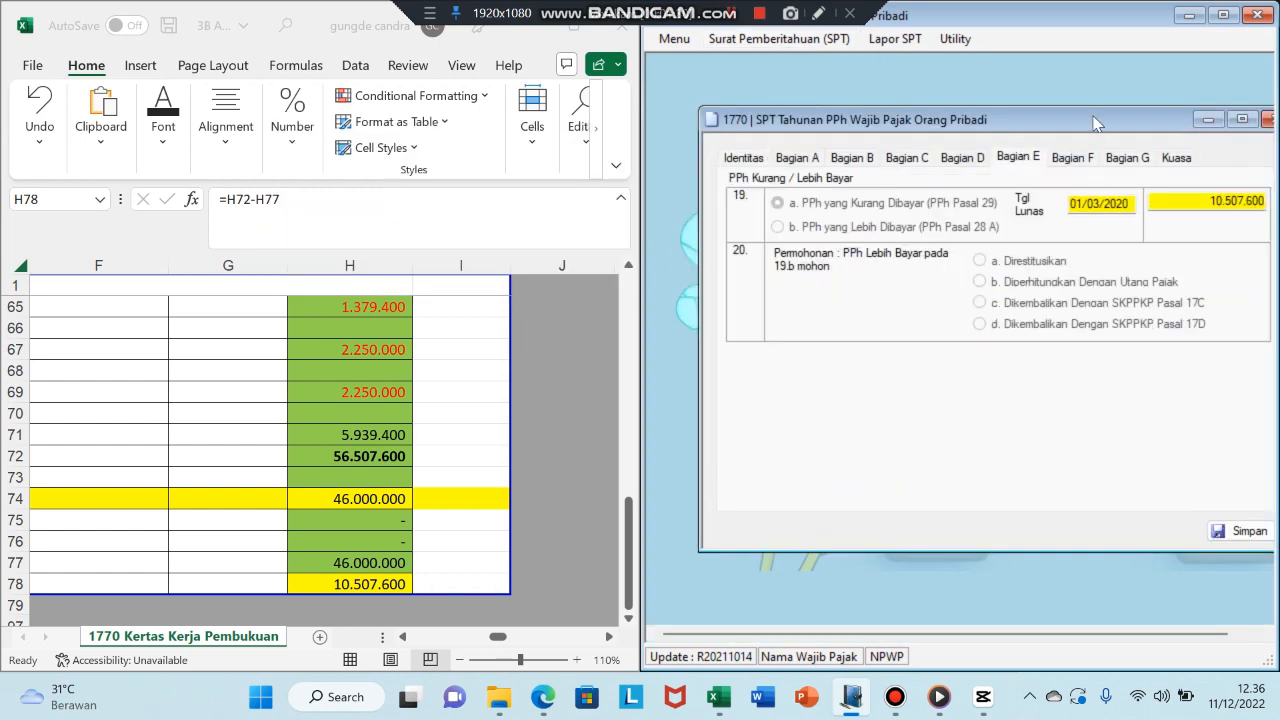
- Check the row 19 entry (Tgl Lunas 01/03/2020, 10.507.600), then close the 1770 form
drag(1094, 122, 1054, 122)
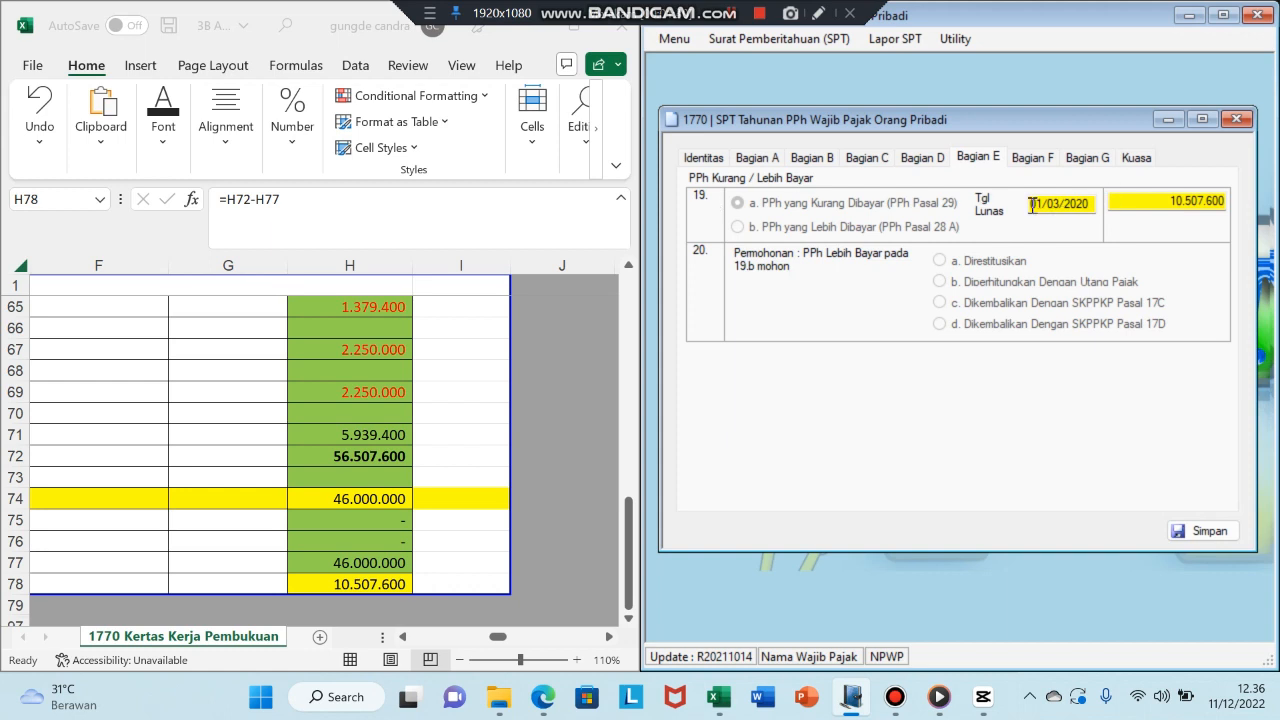
drag(1031, 207, 1104, 207)
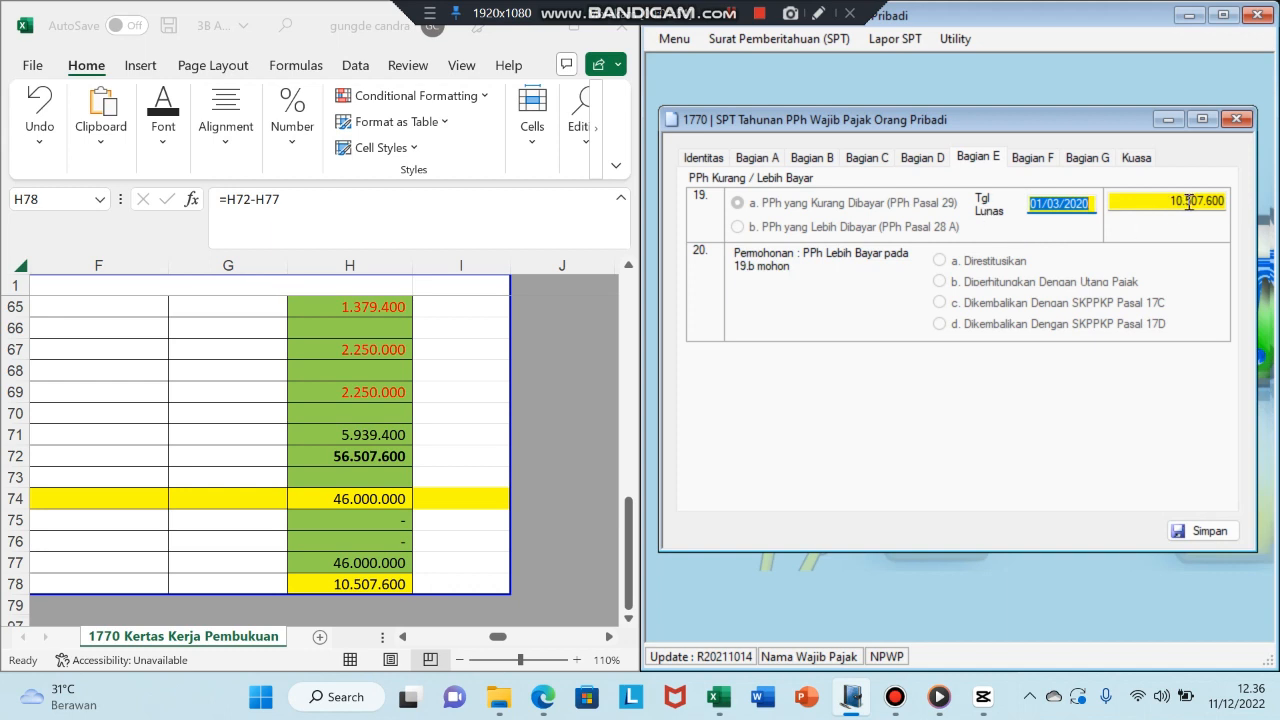
click(1237, 119)
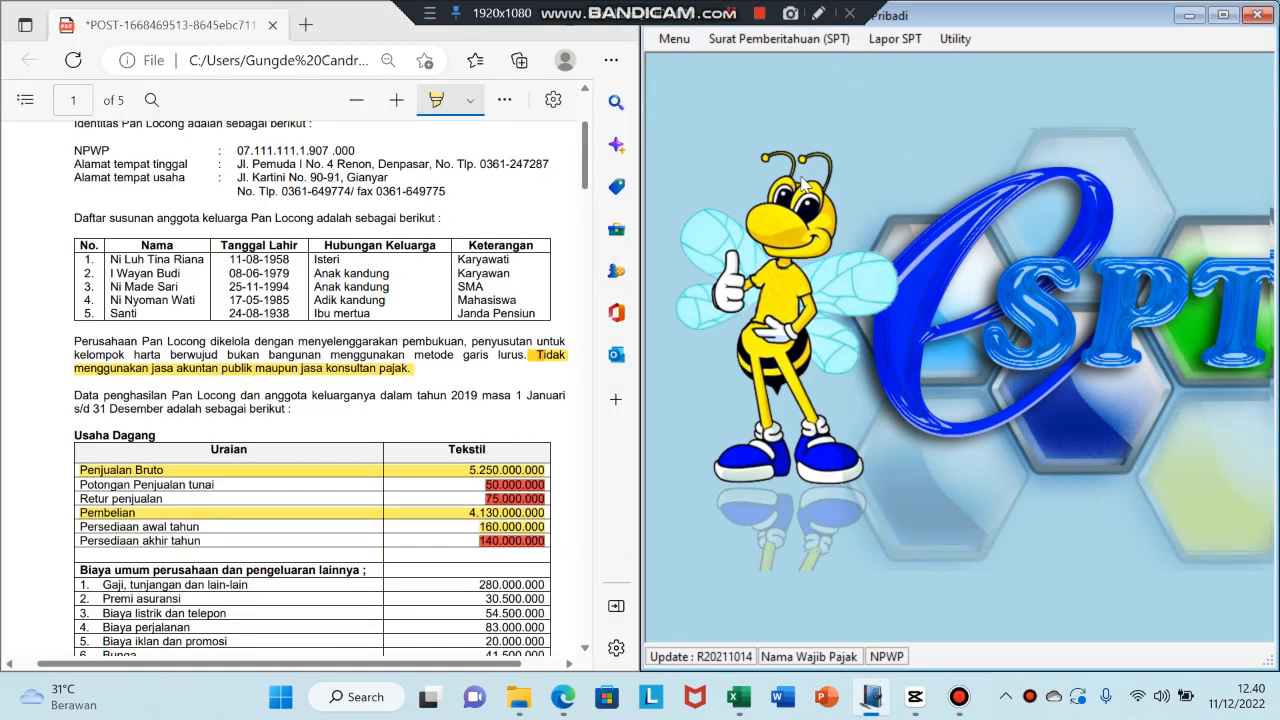
click(873, 42)
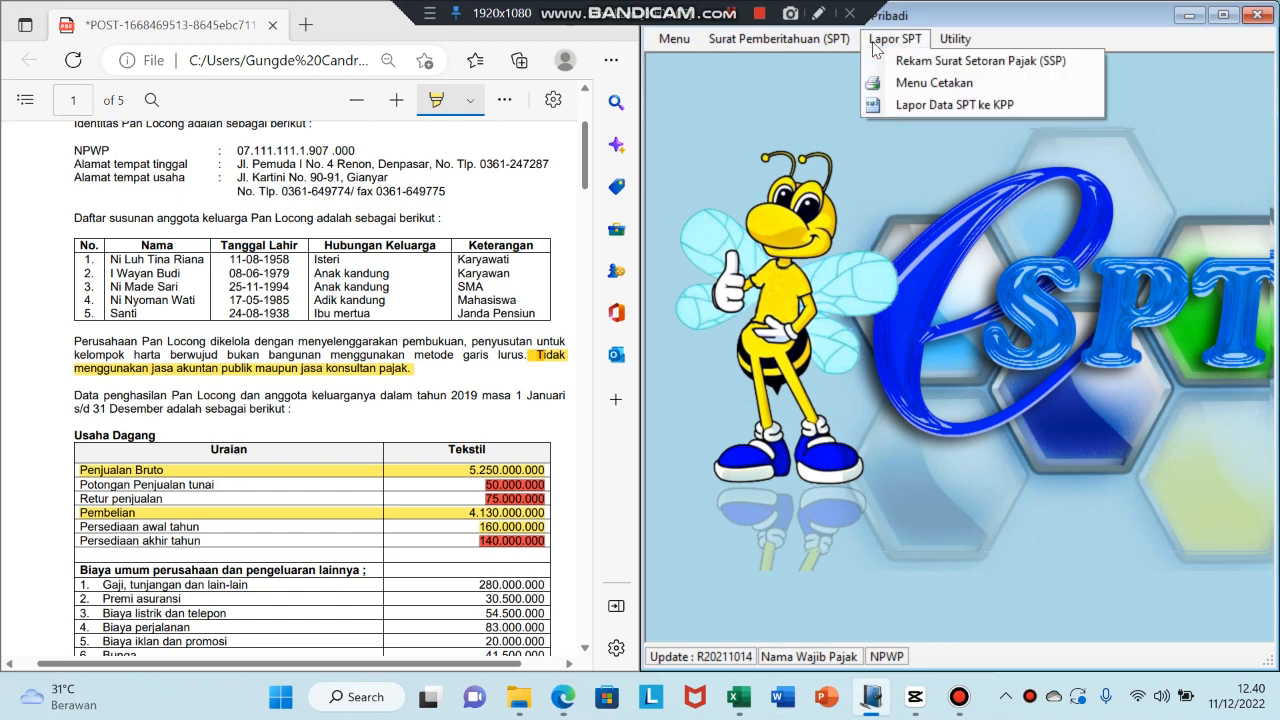
click(904, 83)
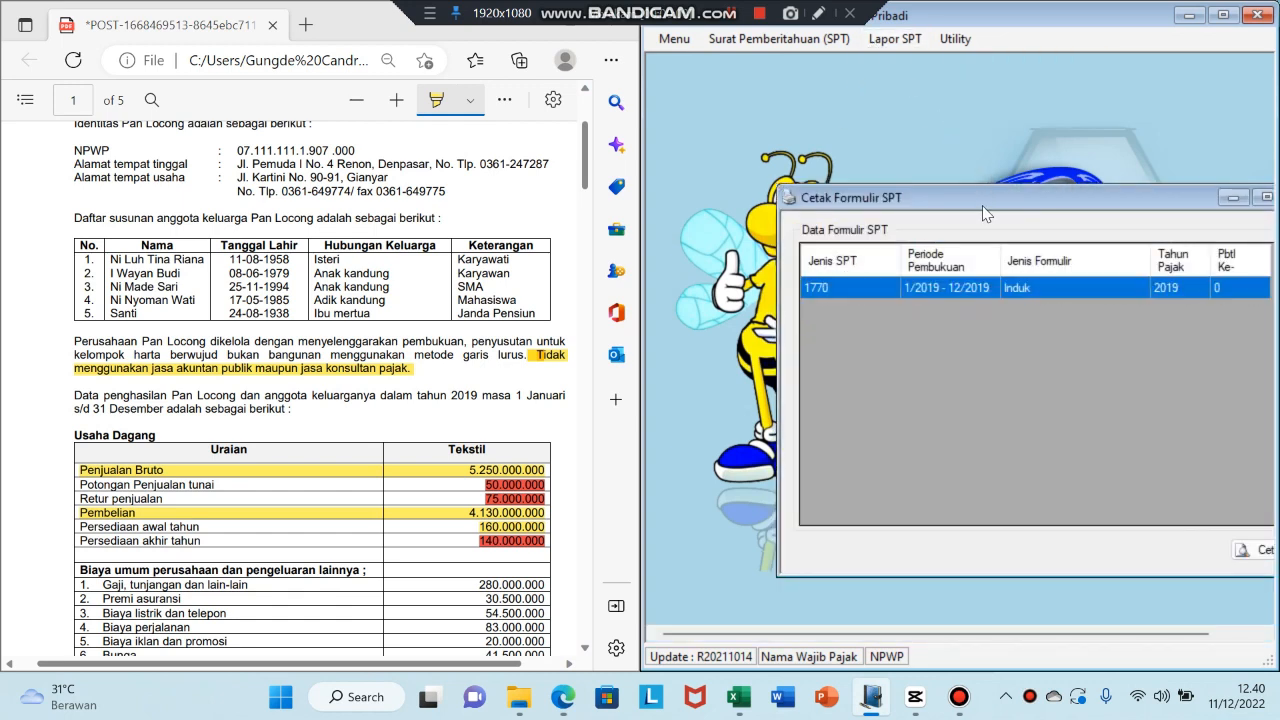
drag(961, 193, 871, 162)
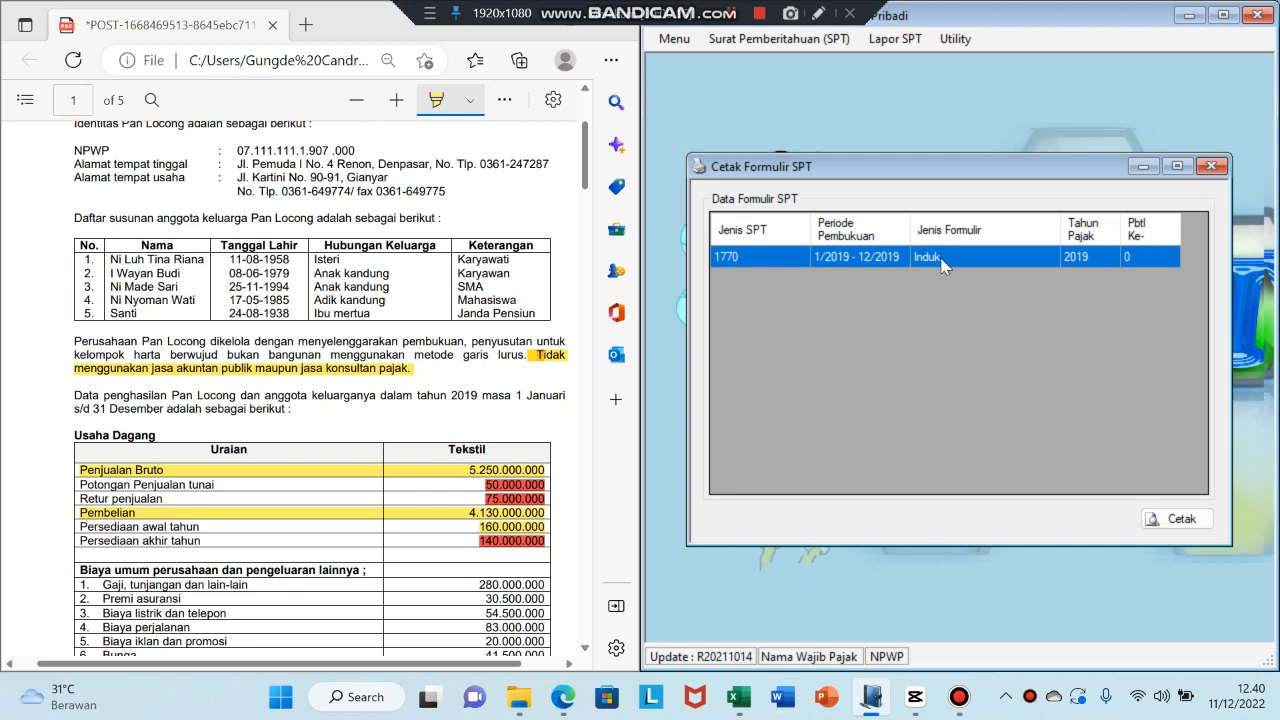
click(1183, 519)
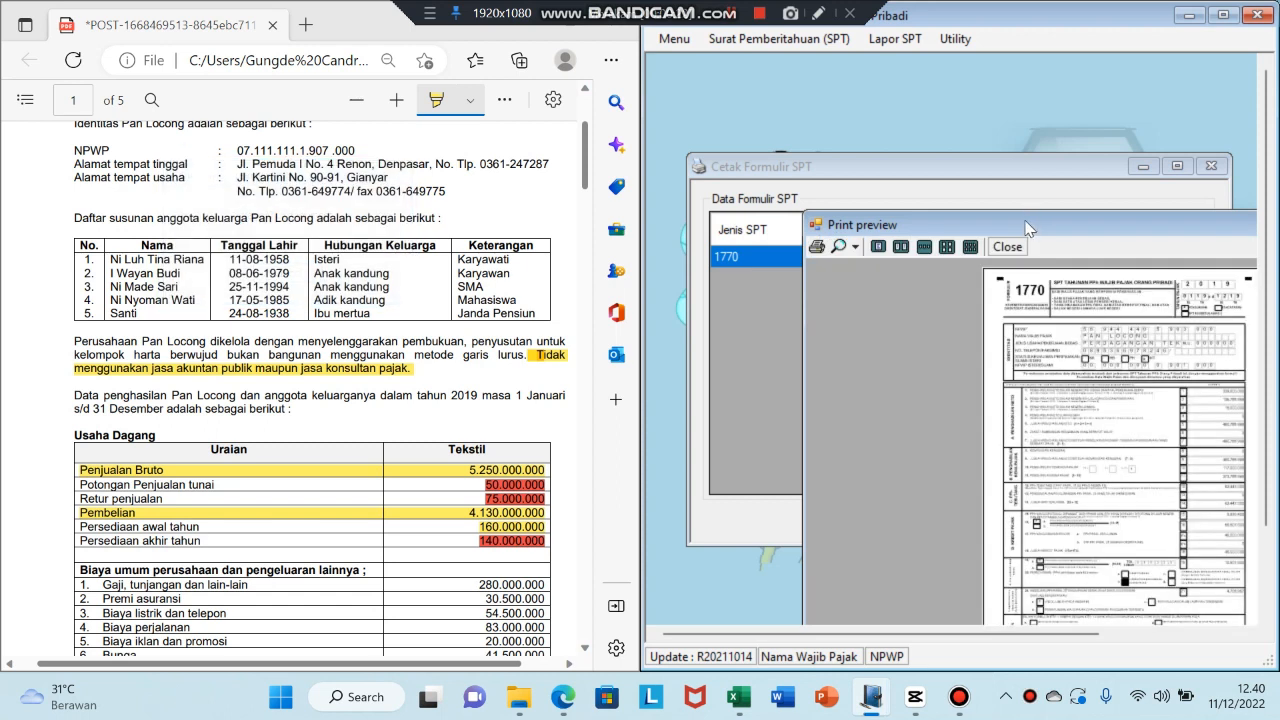
drag(949, 182, 846, 93)
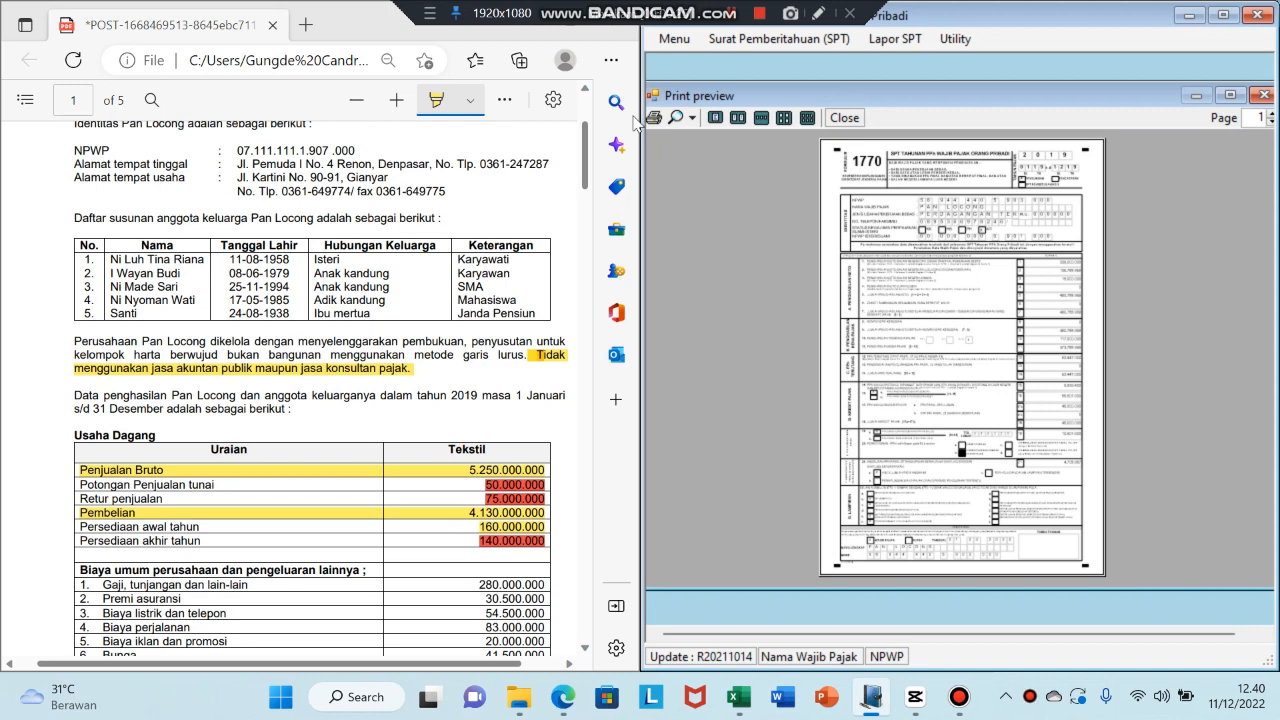
click(692, 118)
click(712, 177)
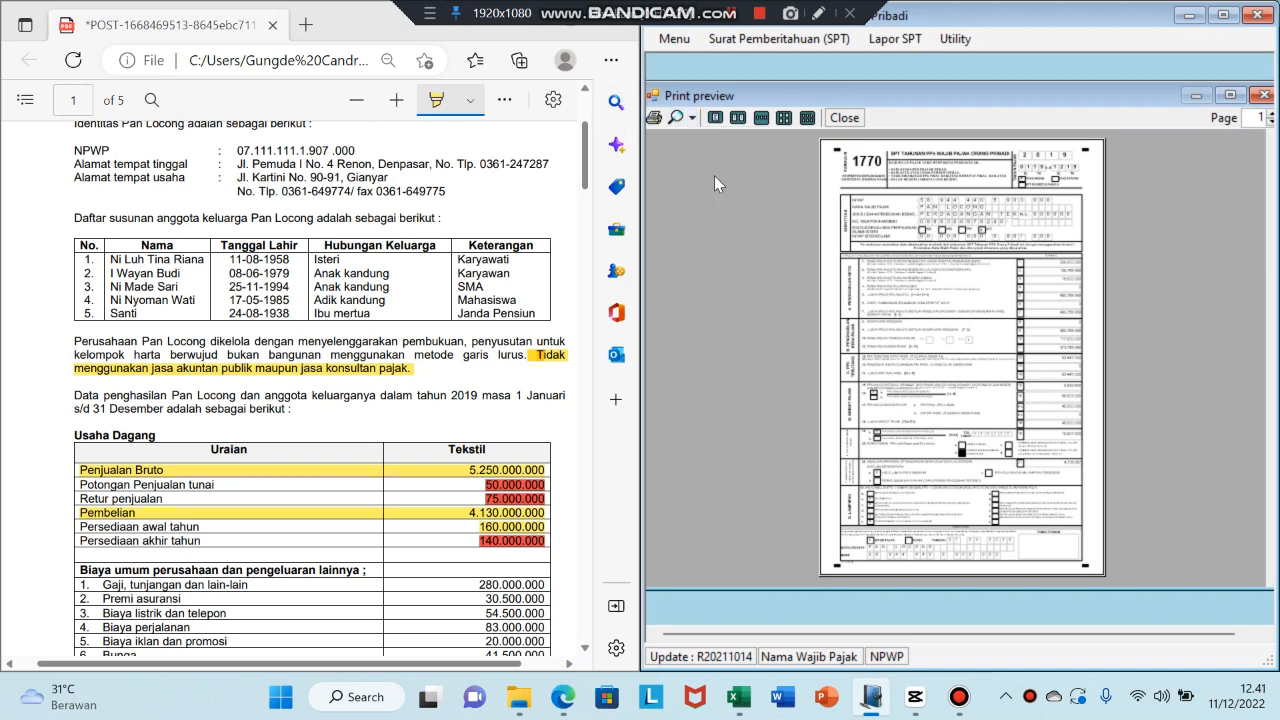
click(692, 118)
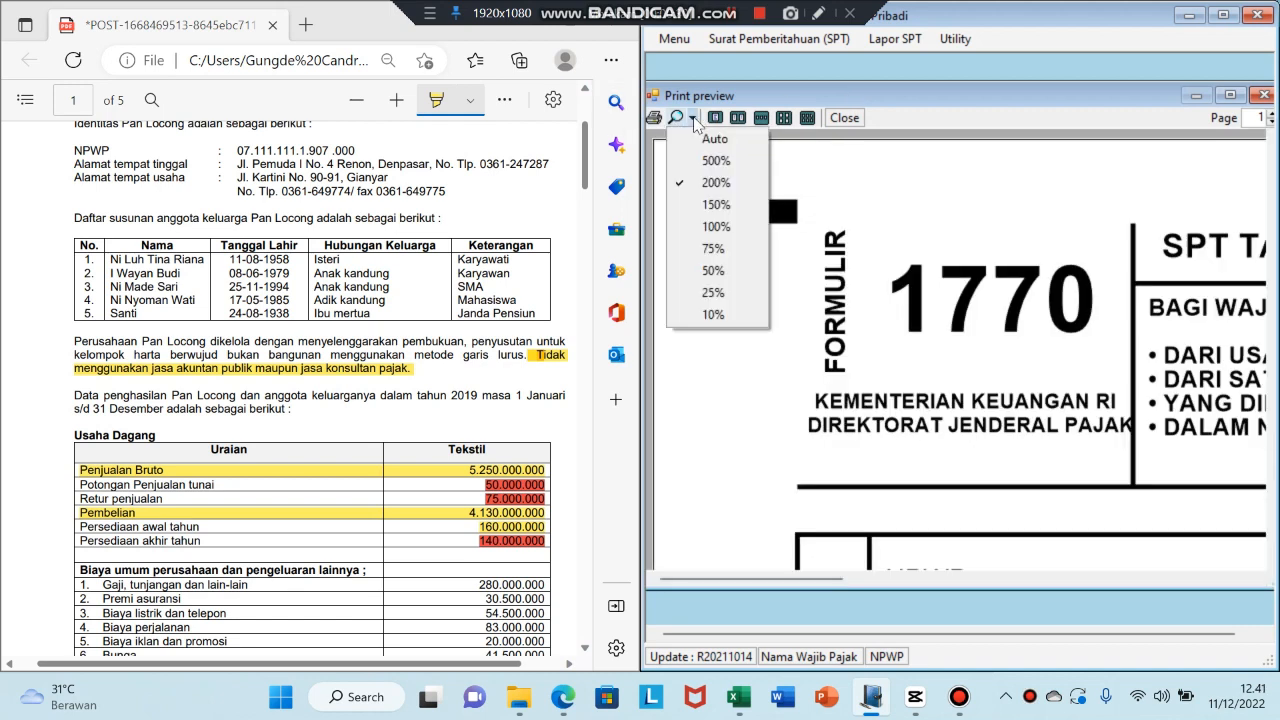
click(727, 225)
scroll(1037, 318, right, 3)
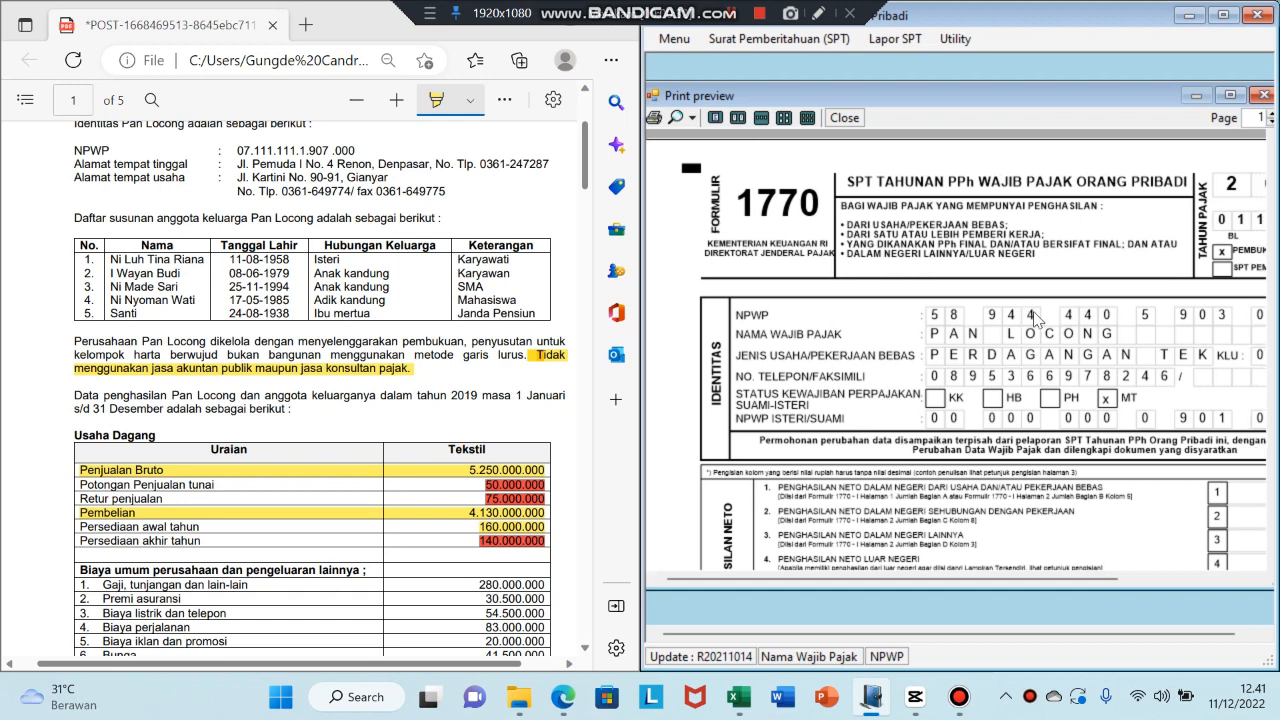
scroll(1037, 318, down, 3)
scroll(1037, 318, down, 6)
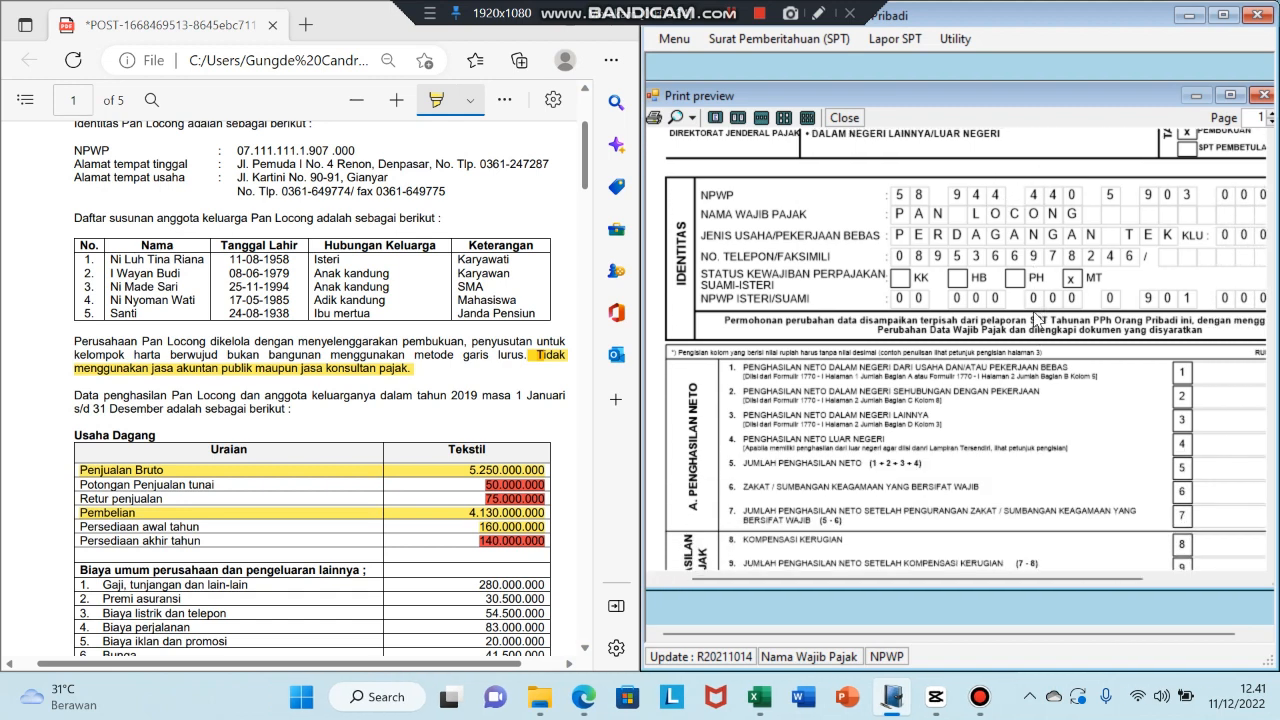
scroll(1037, 318, right, 7)
scroll(1037, 318, down, 12)
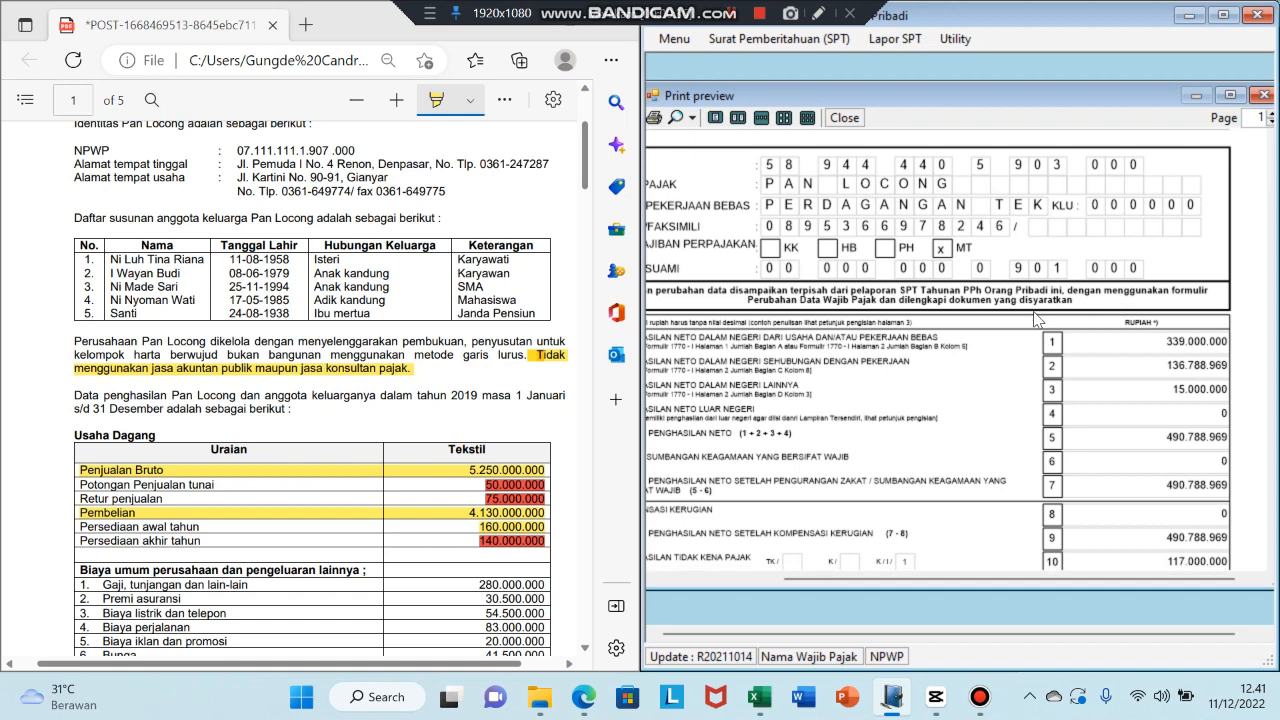
scroll(1037, 318, down, 5)
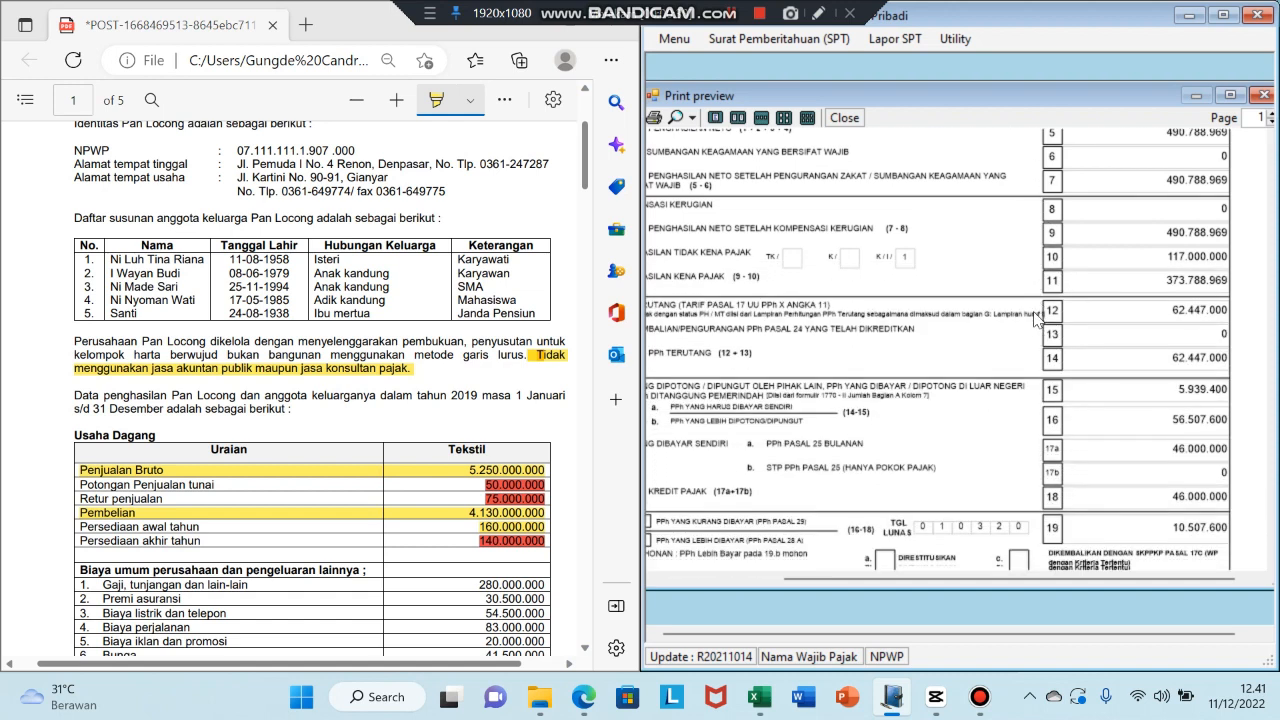
scroll(1037, 318, left, 3)
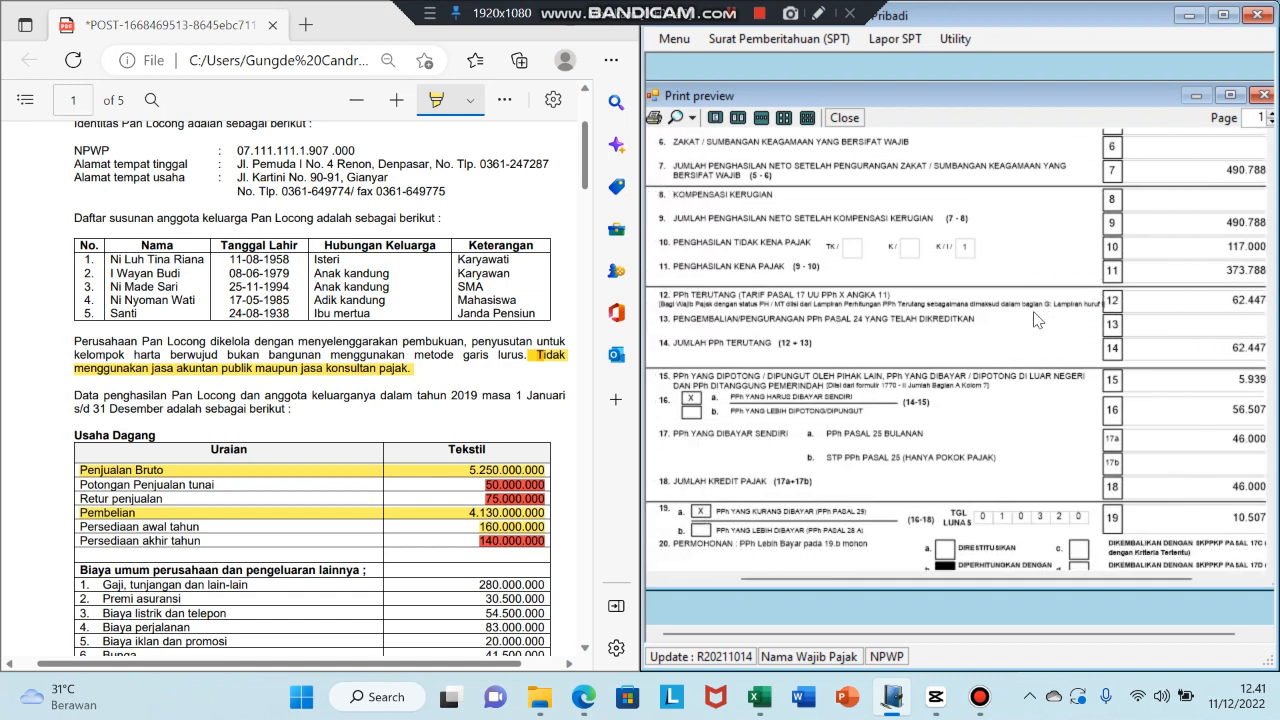
scroll(1037, 318, left, 3)
scroll(1037, 318, down, 6)
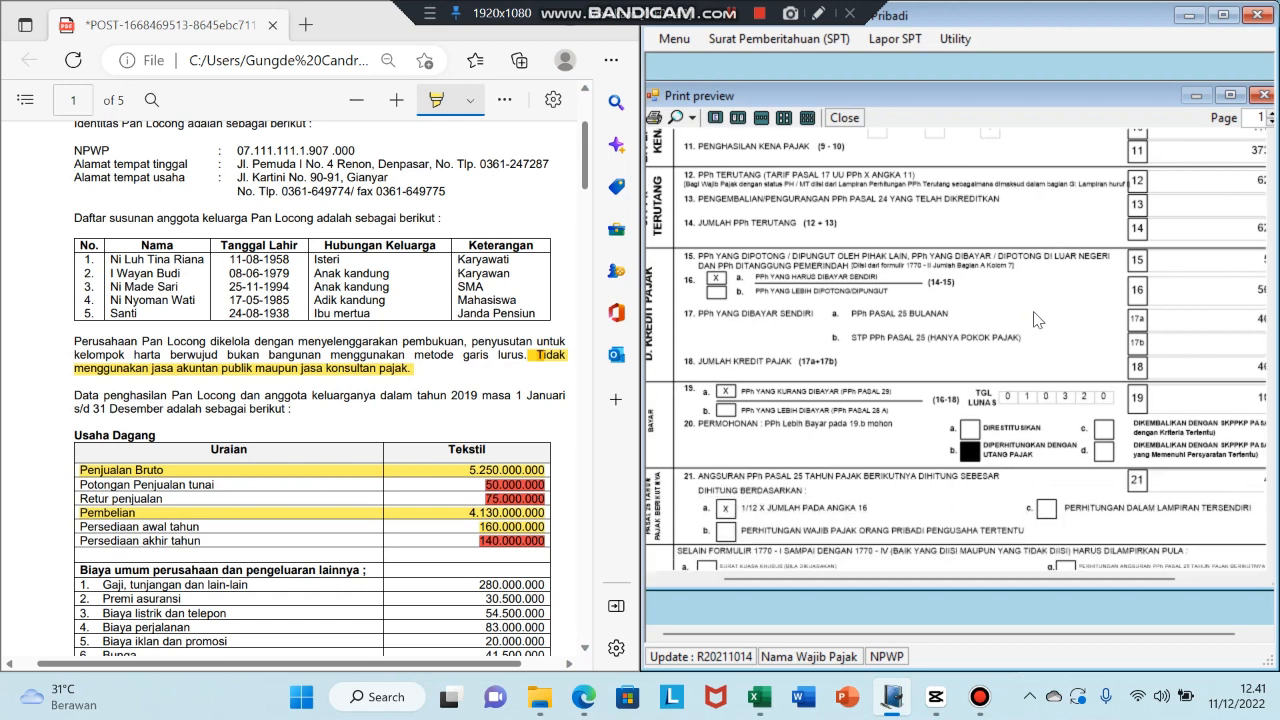
scroll(1037, 318, right, 5)
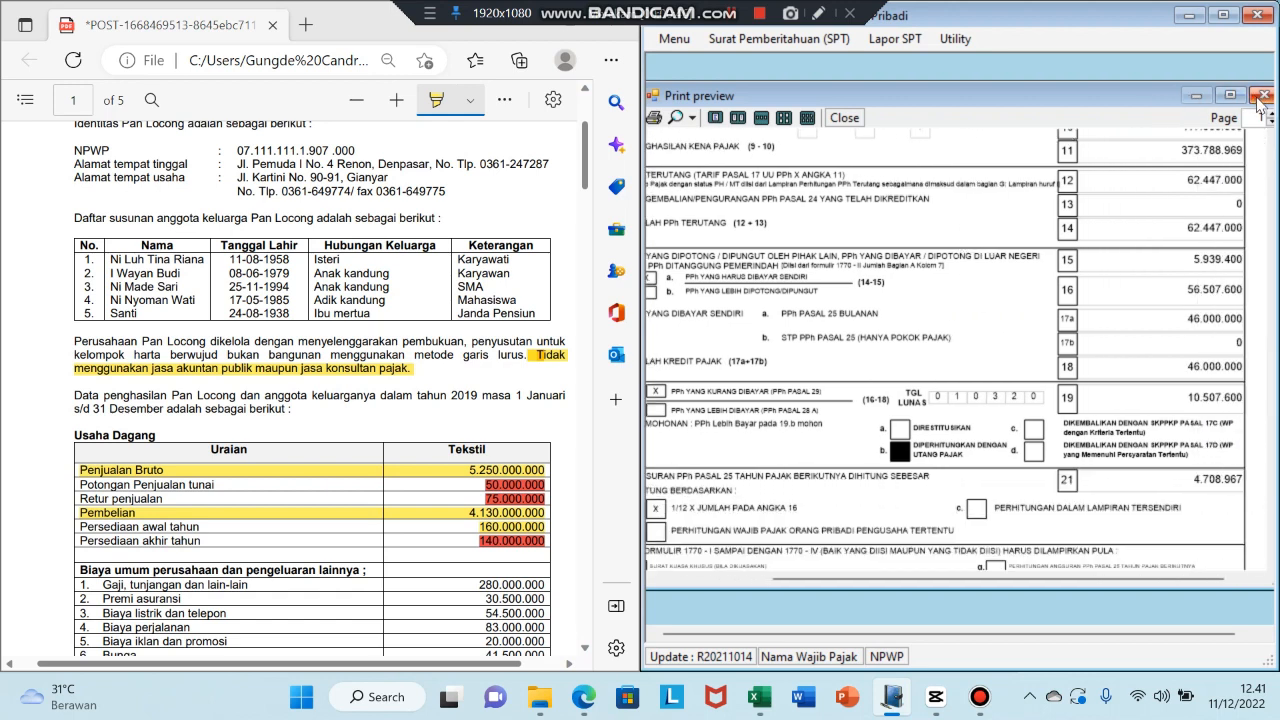
click(843, 119)
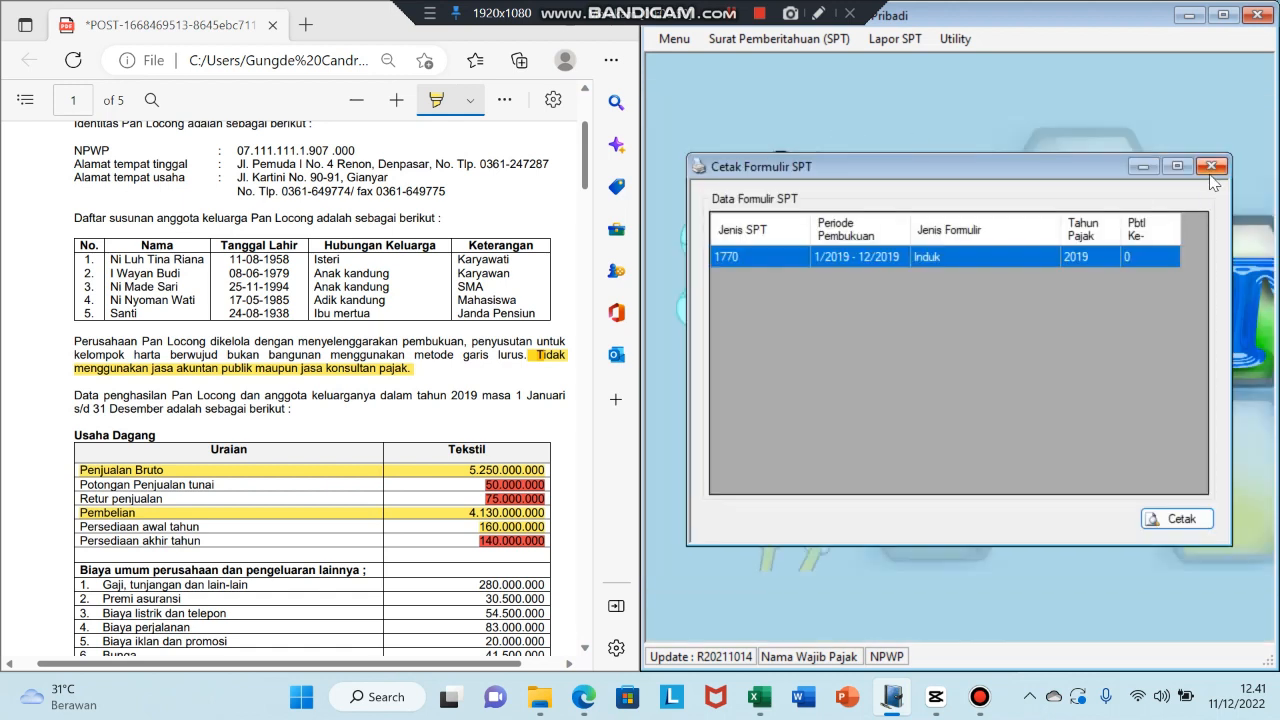
click(1211, 166)
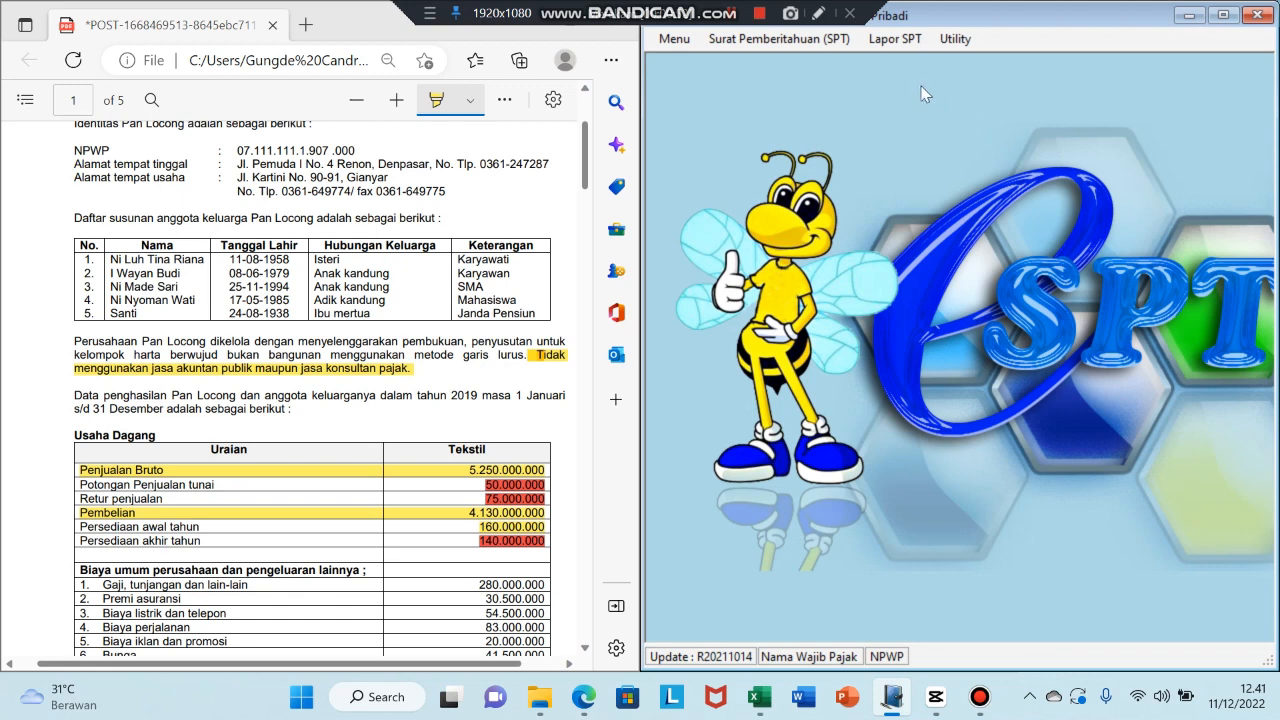
- Use Lapor Data SPT ke KPP to generate the 2019 1770 CSV file on New Volume (D:)
click(884, 40)
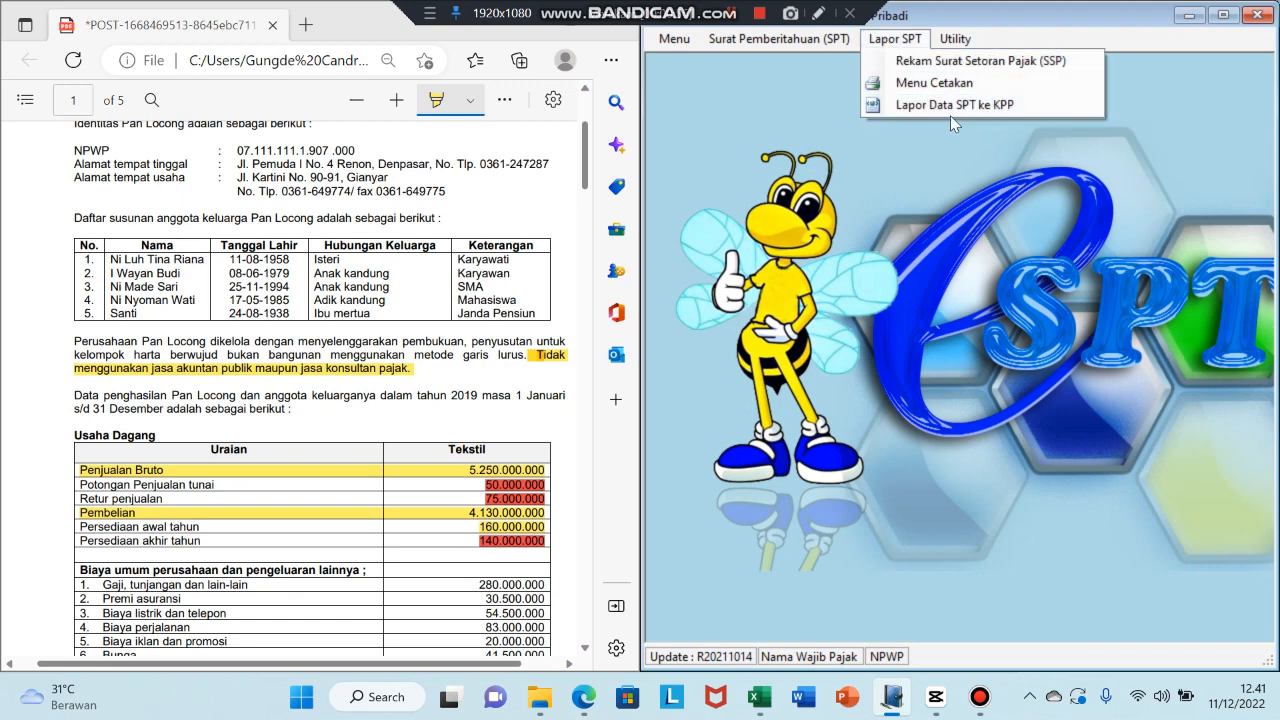
click(1020, 108)
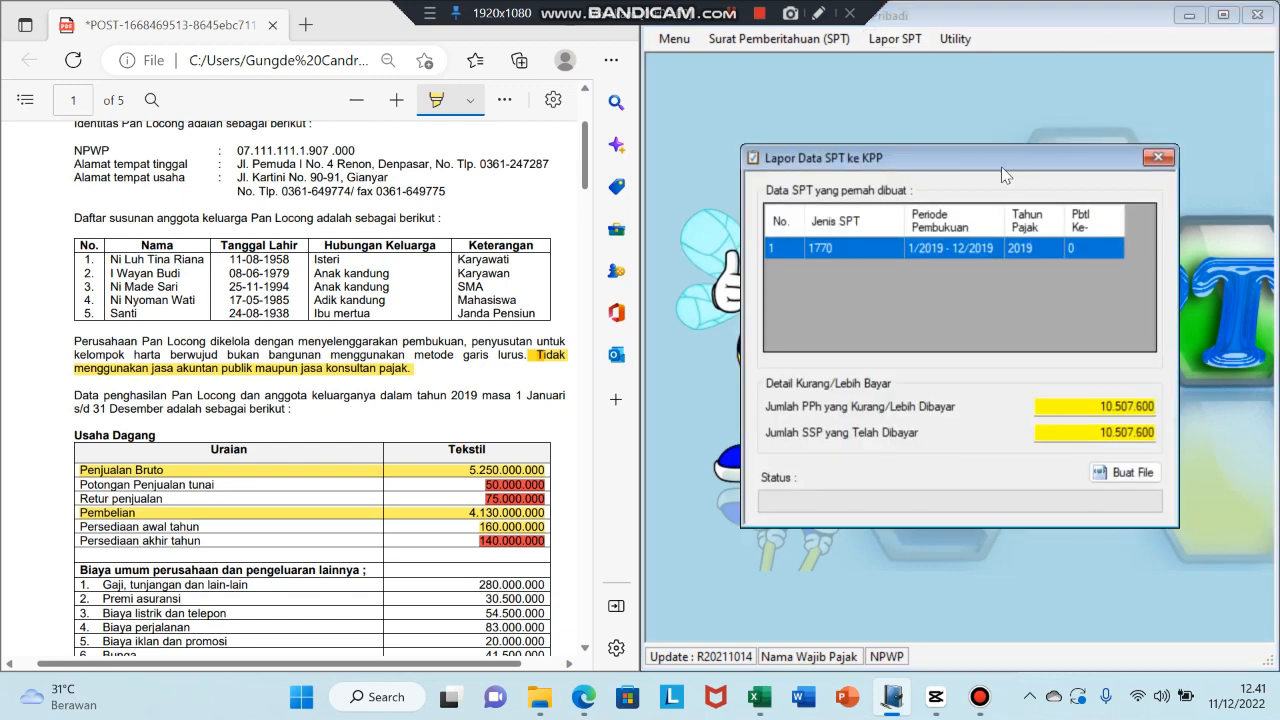
drag(992, 162, 962, 139)
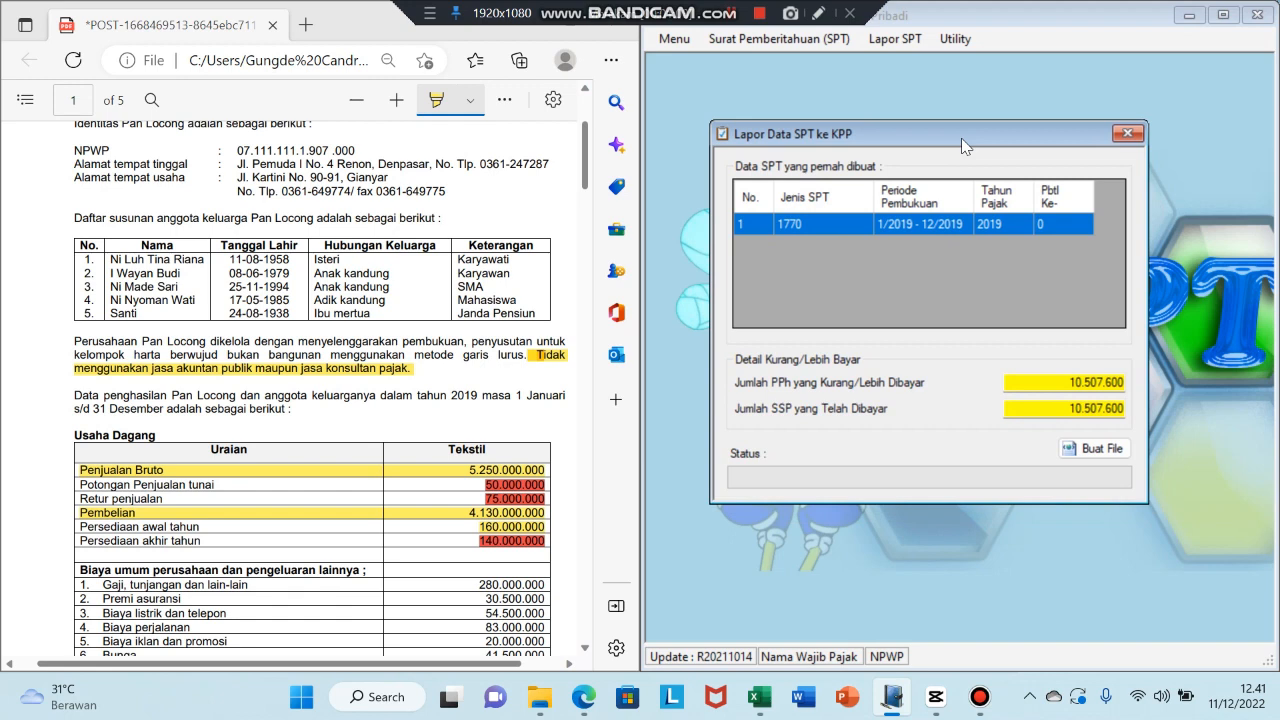
click(1085, 448)
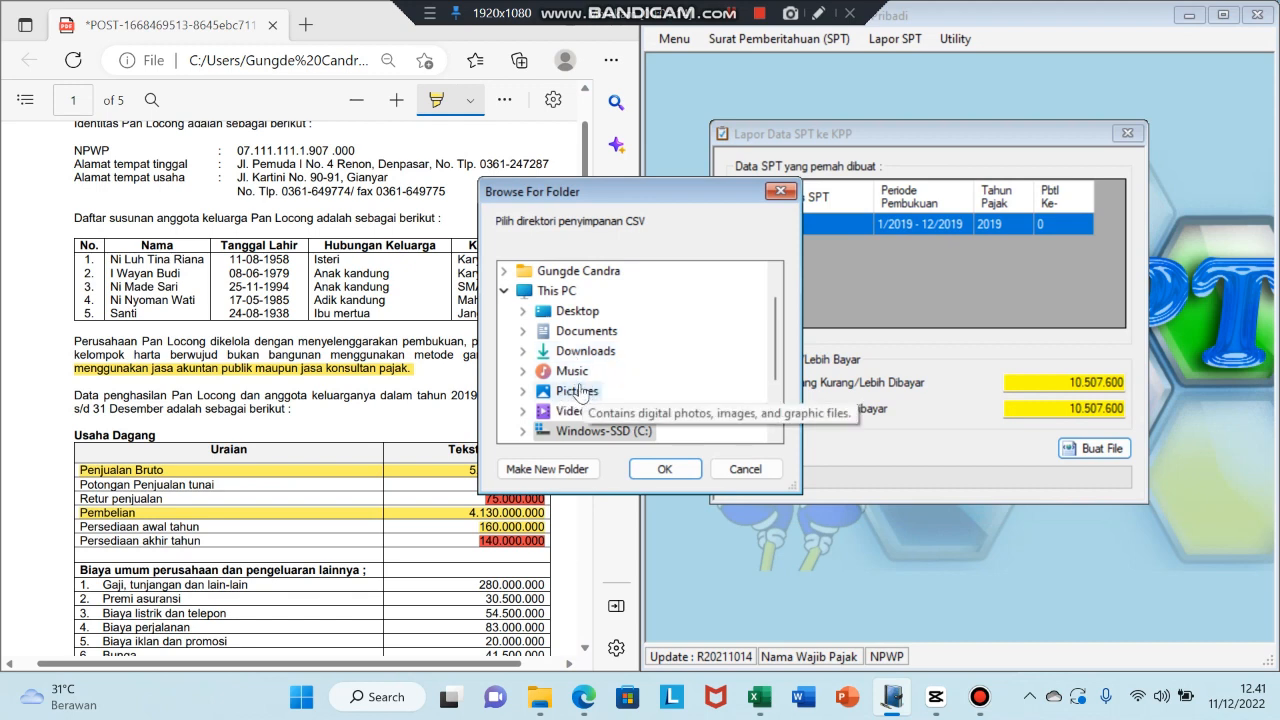
drag(779, 335, 783, 373)
click(596, 351)
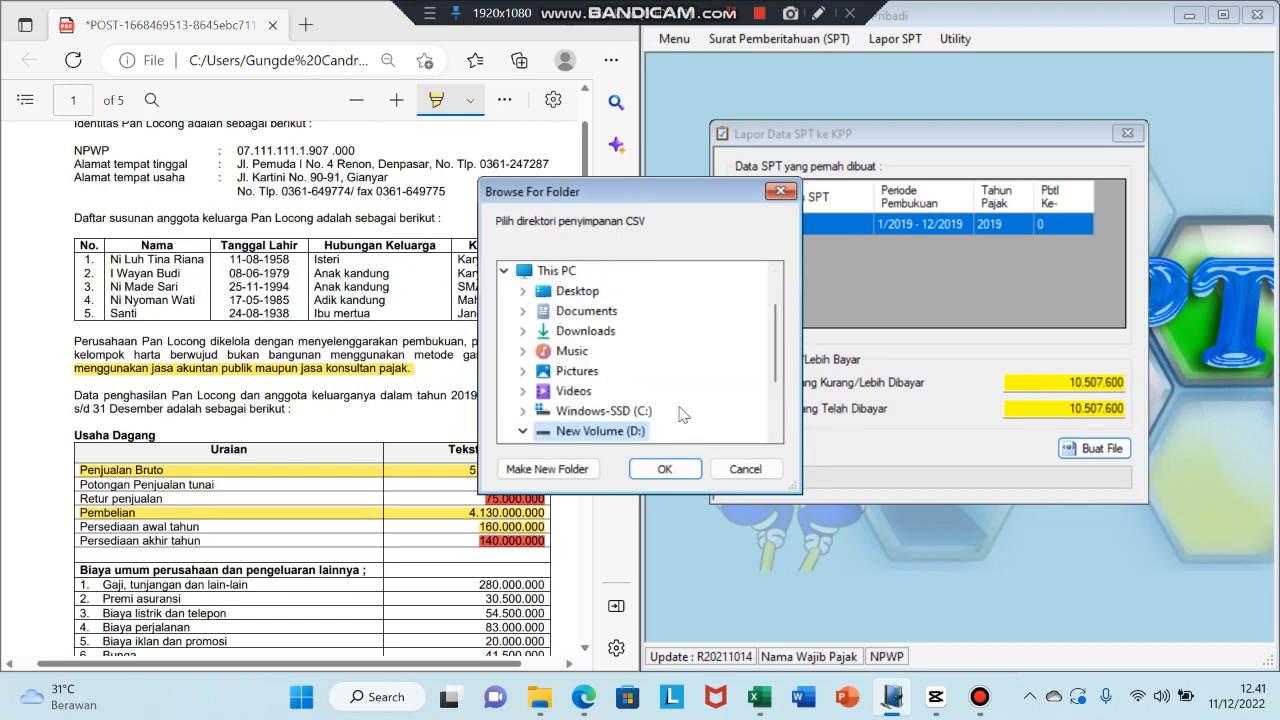
click(665, 470)
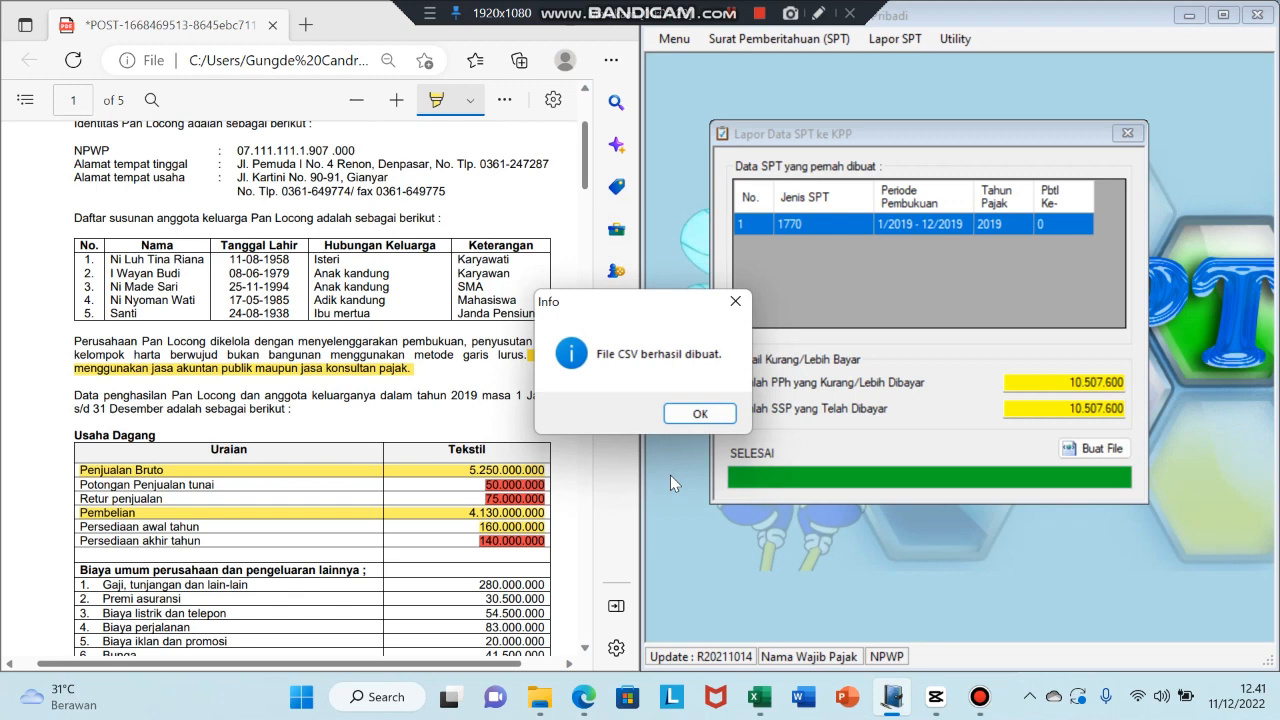
click(701, 414)
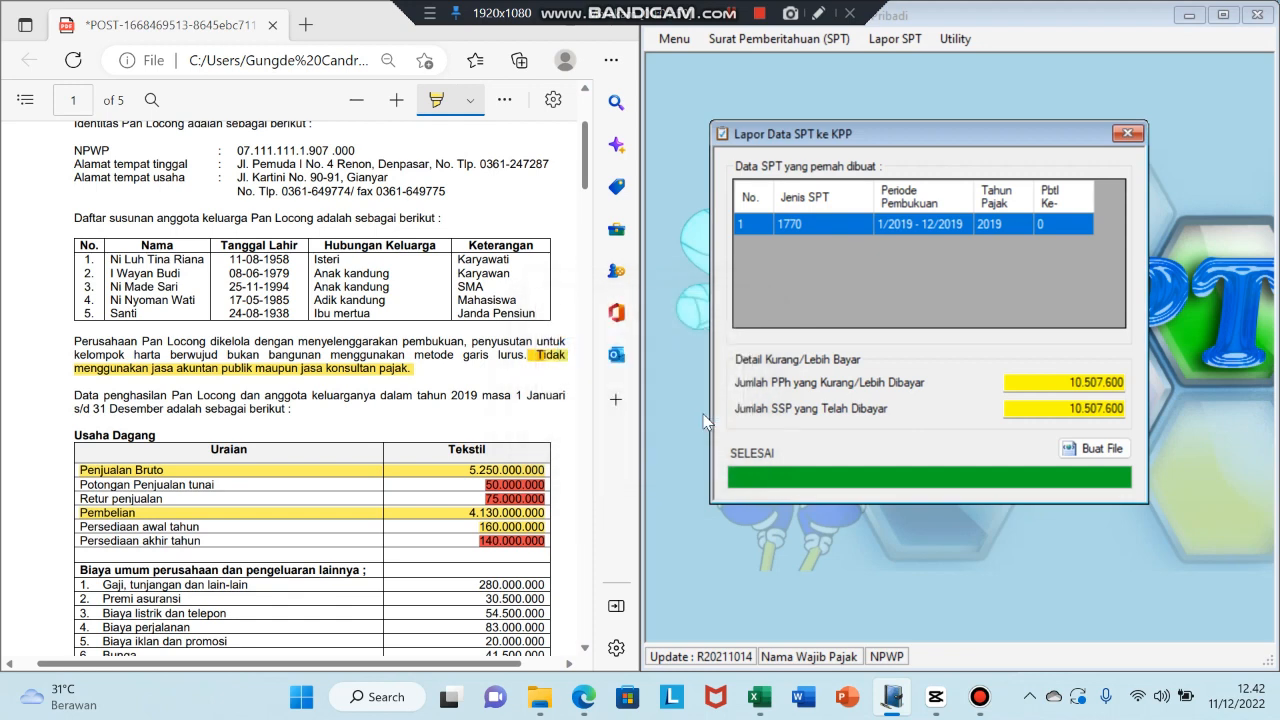
click(1127, 134)
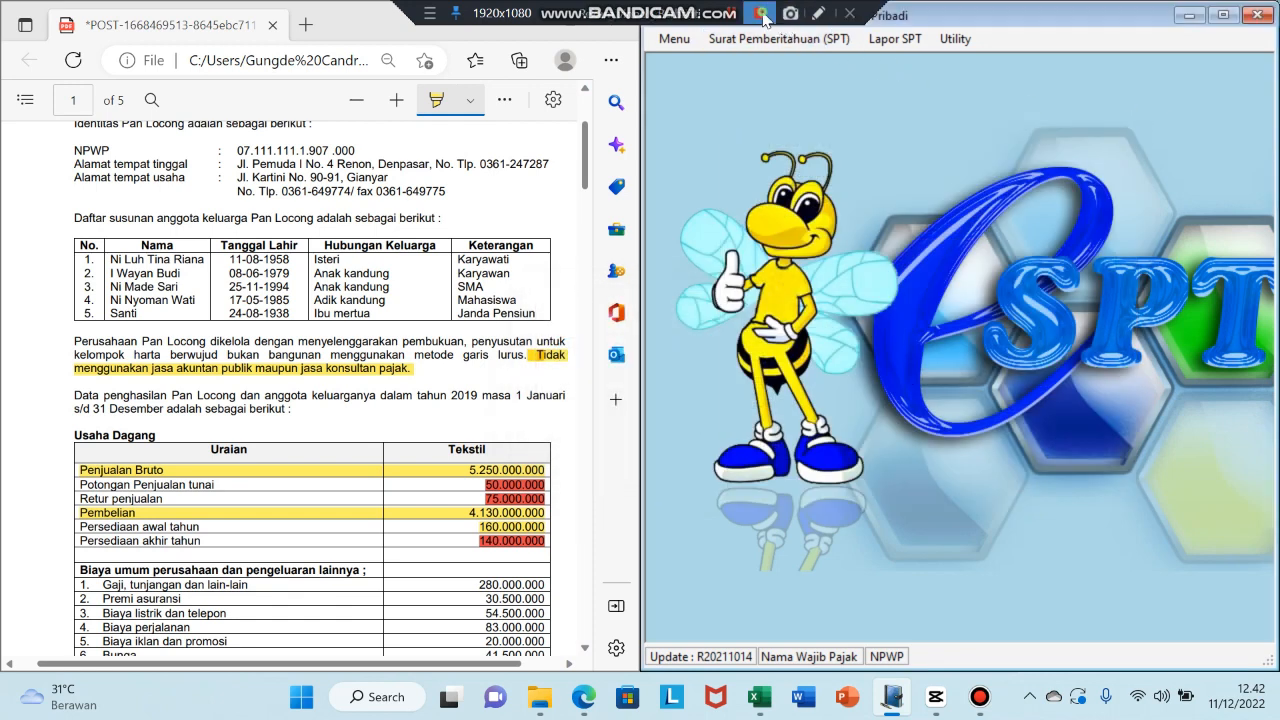